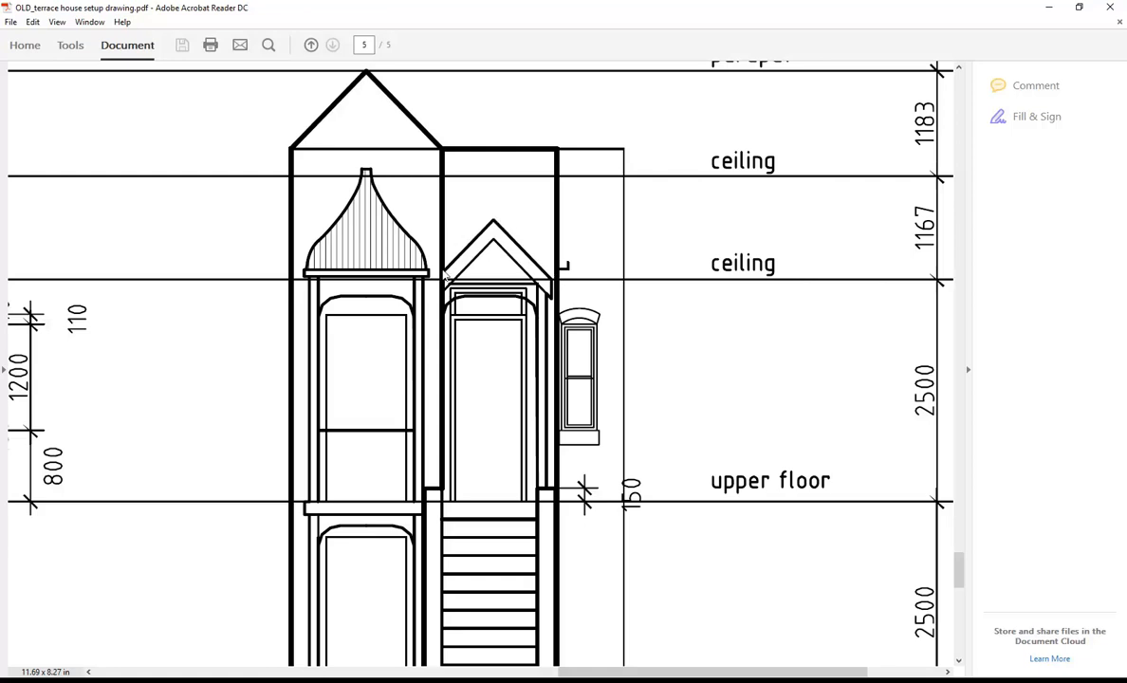
# Step: Examine the reference photo of the entry porch, and compare it with the front entry of the 3D model in Revit
pyautogui.click(470, 676)
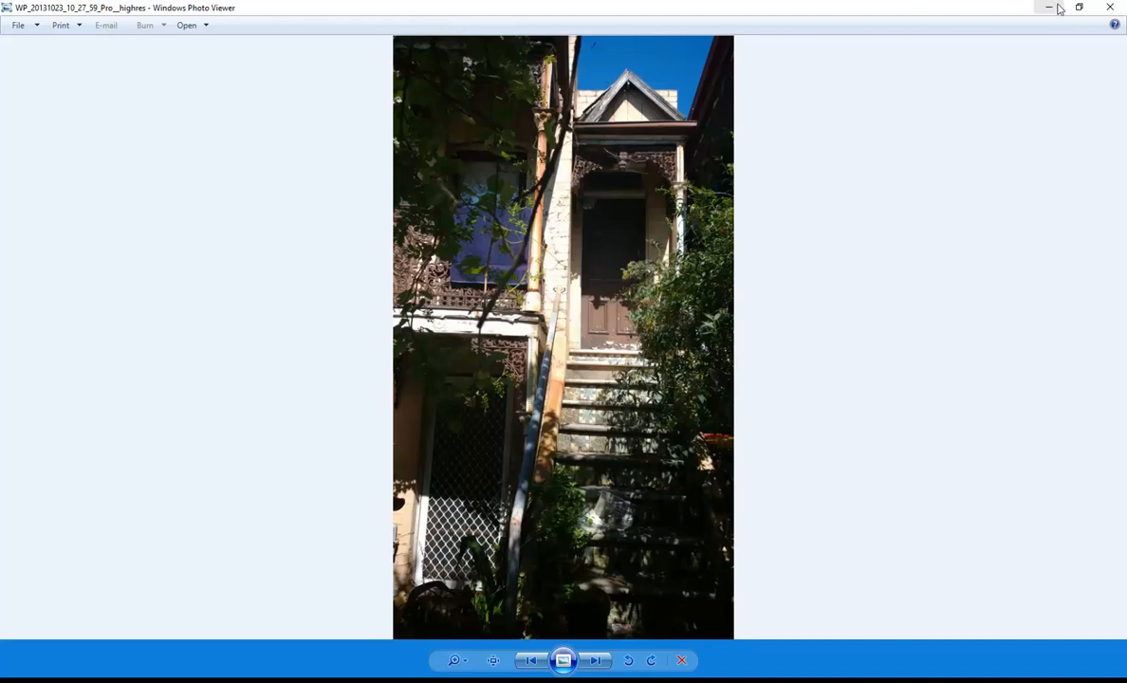
pyautogui.click(1049, 6)
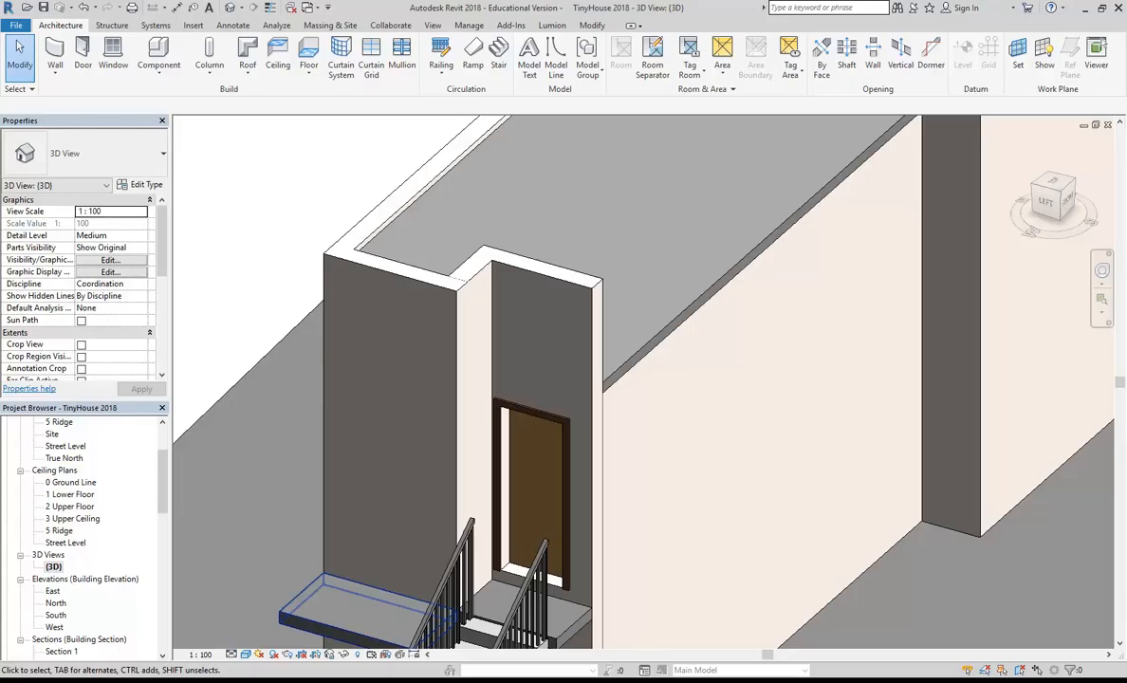
pyautogui.scroll(-2, 635, 376)
pyautogui.moveTo(638, 380); pyautogui.dragTo(492, 452, button='middle')
pyautogui.scroll(-3, 503, 429)
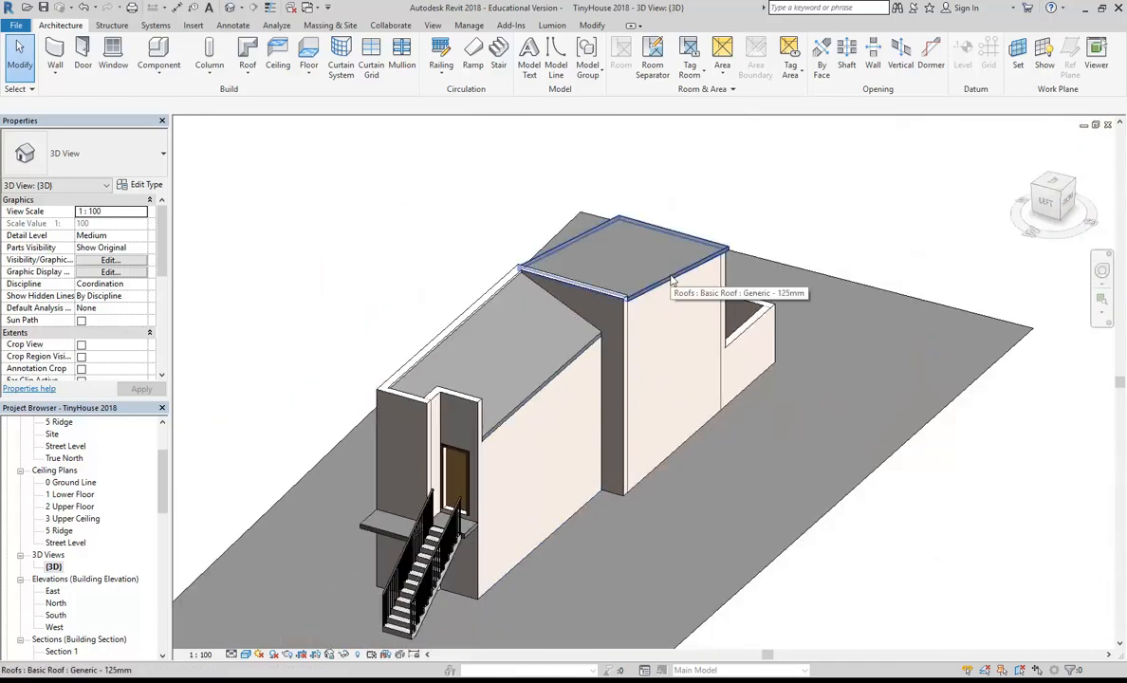
pyautogui.scroll(2, 506, 500)
pyautogui.scroll(3, 506, 501)
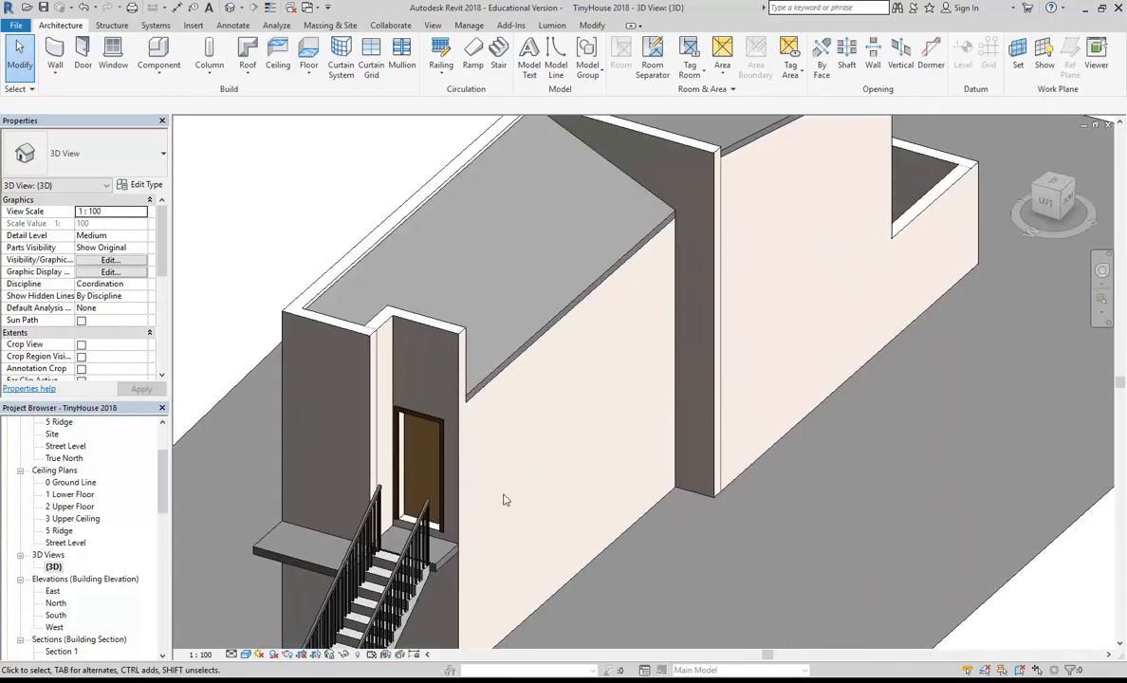
# Step: Open the West building elevation view, showing the entry door and stairs
pyautogui.moveTo(161, 510); pyautogui.dragTo(162, 420)
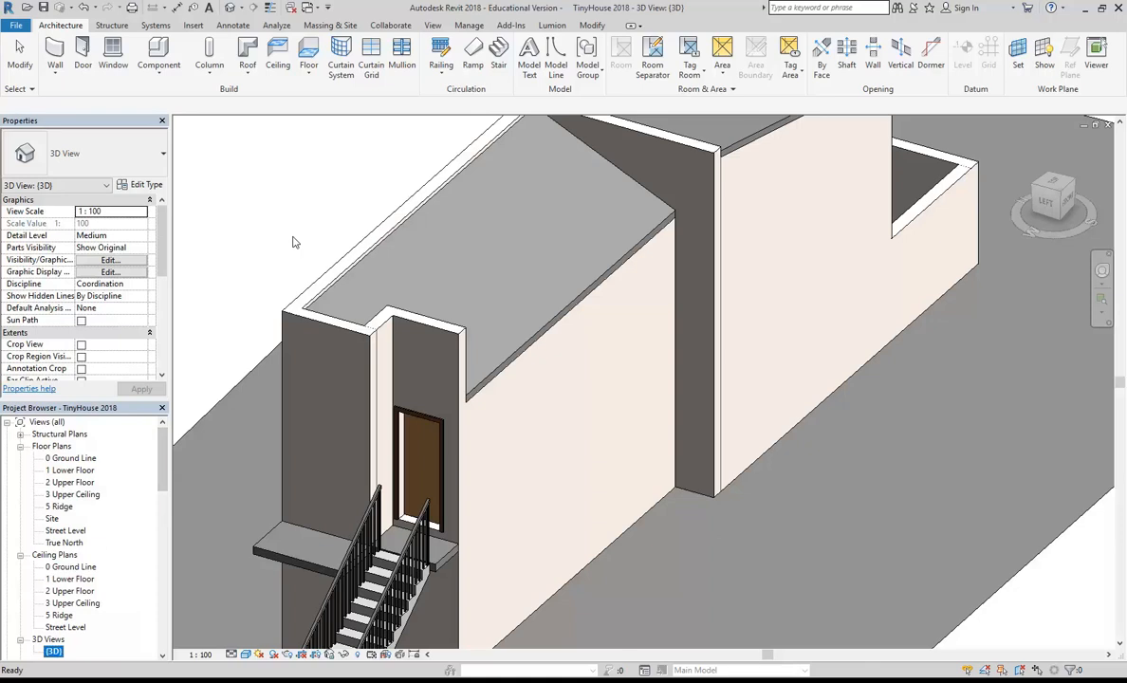
pyautogui.scroll(-6, 161, 462)
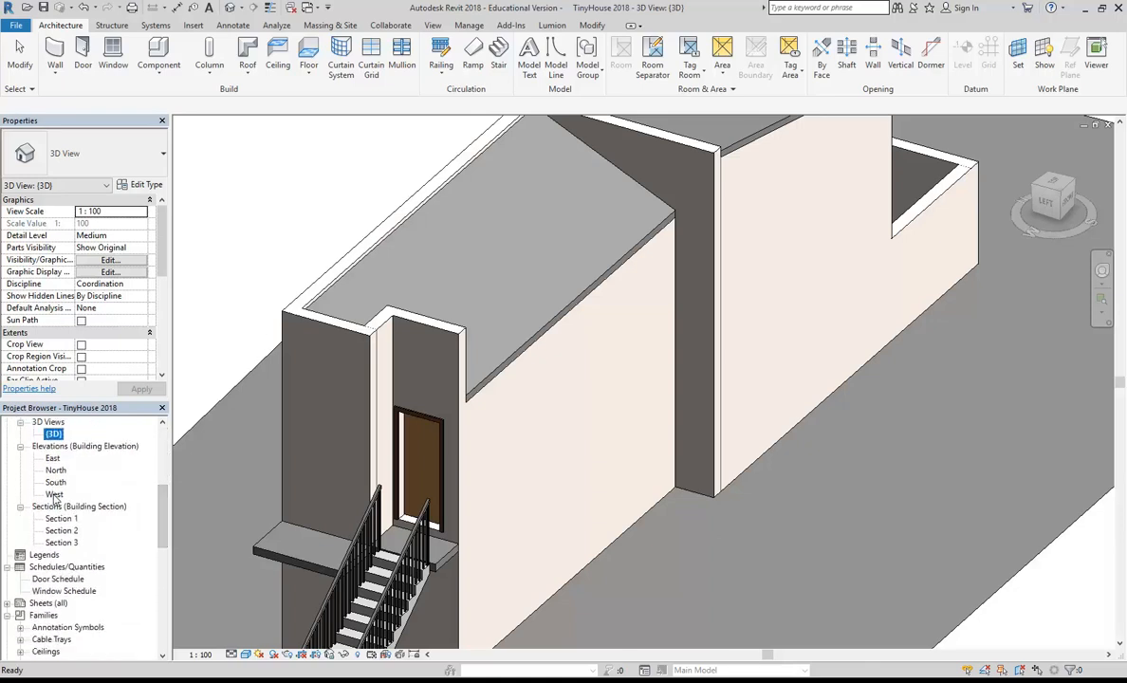
pyautogui.doubleClick(54, 494)
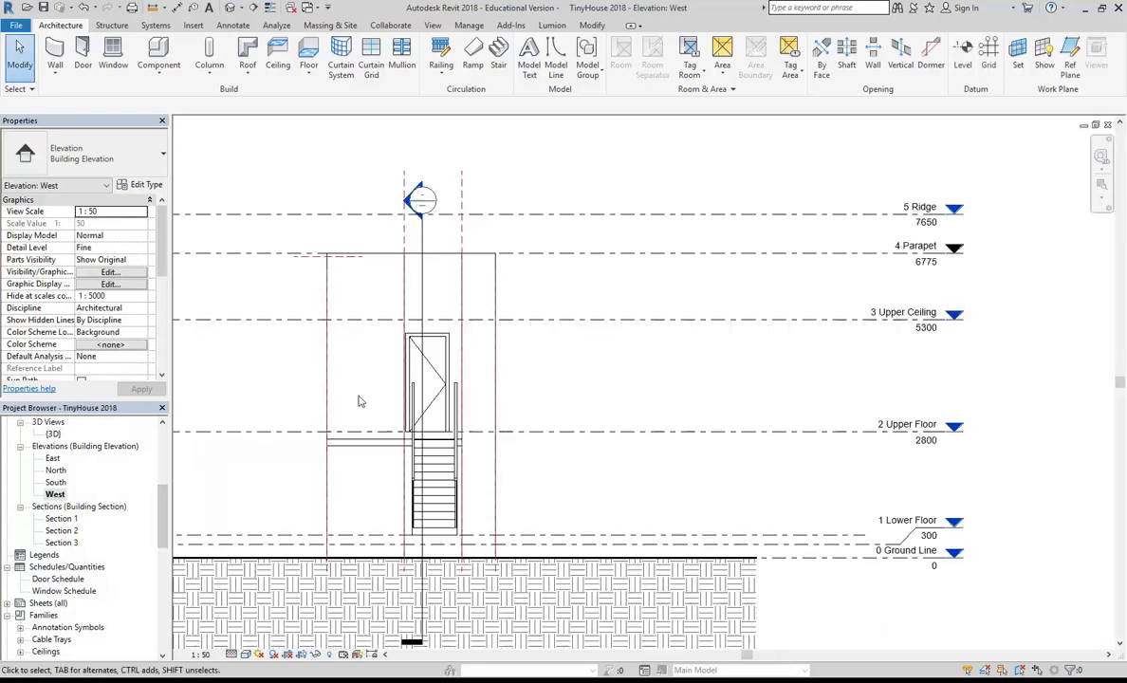
pyautogui.scroll(3, 375, 399)
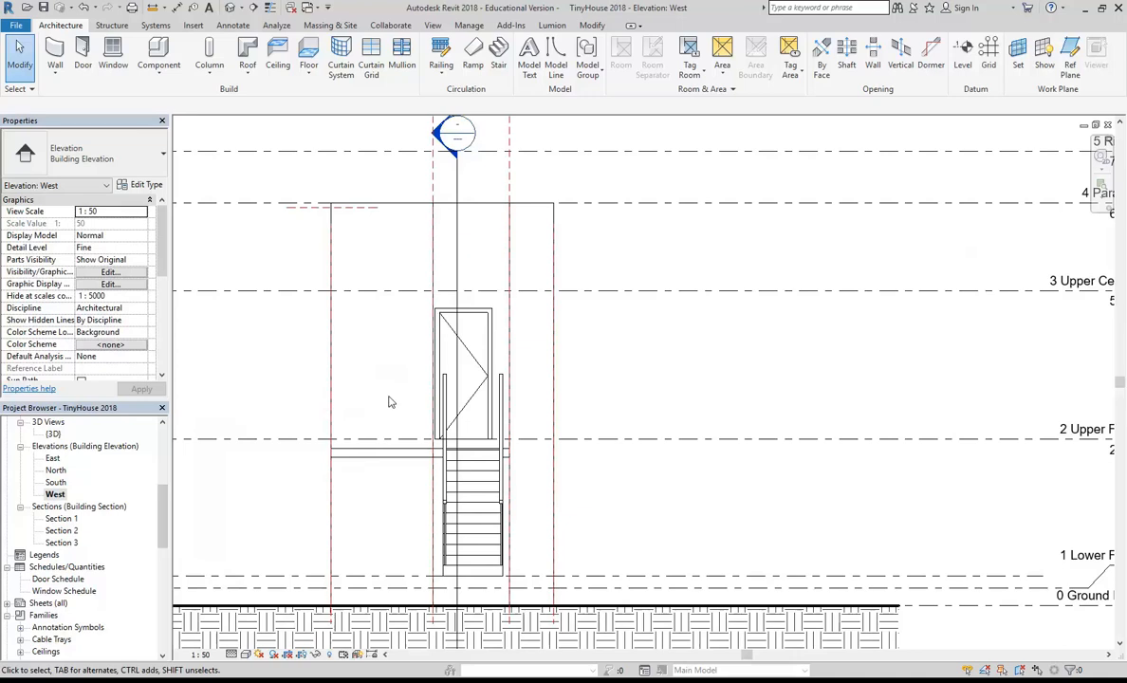
pyautogui.click(475, 513)
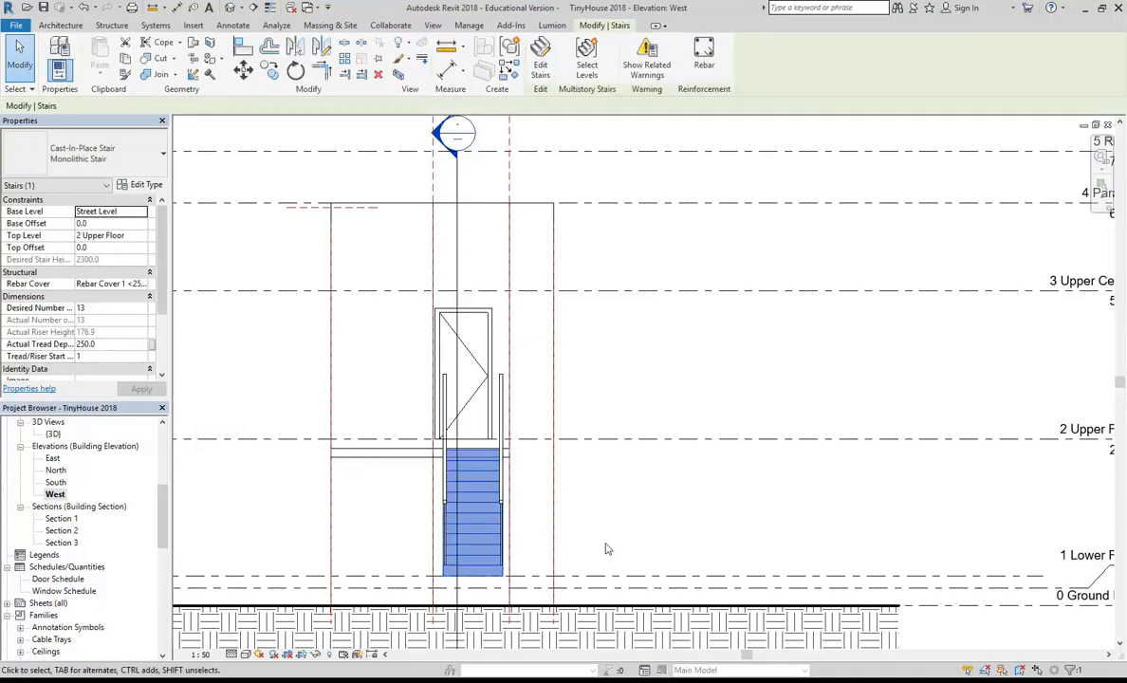
pyautogui.click(617, 333)
# Step: Nudge the upper-floor entry door slightly to the right, nearer the middle of the entry wall
pyautogui.scroll(2, 536, 320)
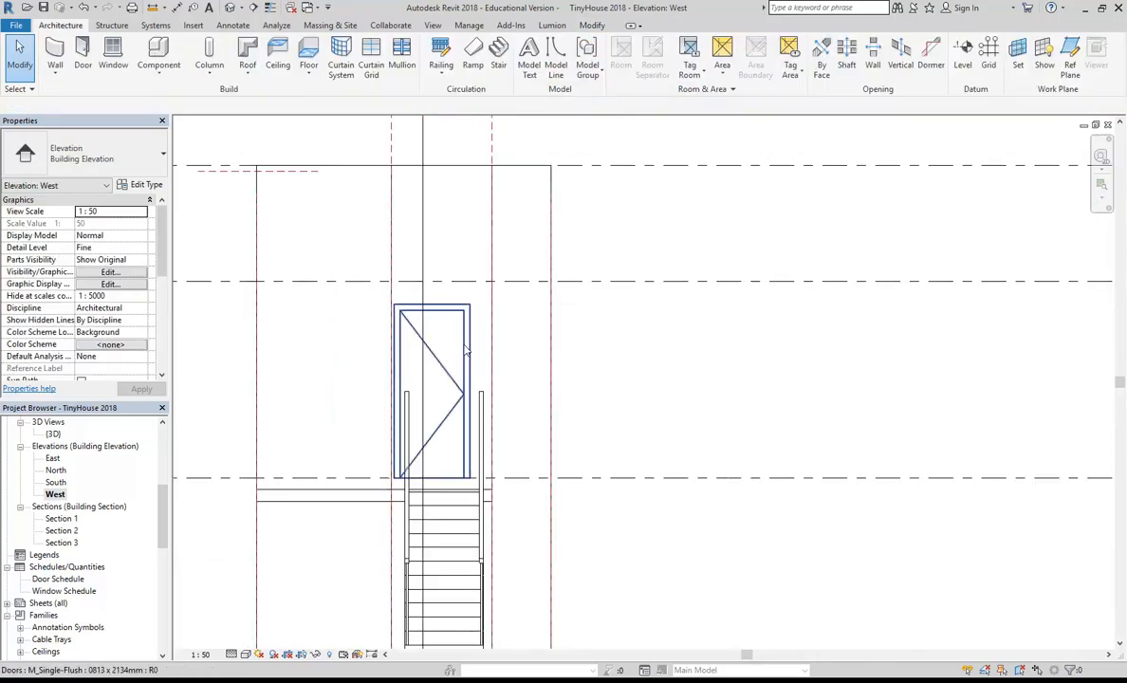
pyautogui.click(463, 351)
pyautogui.scroll(2, 437, 385)
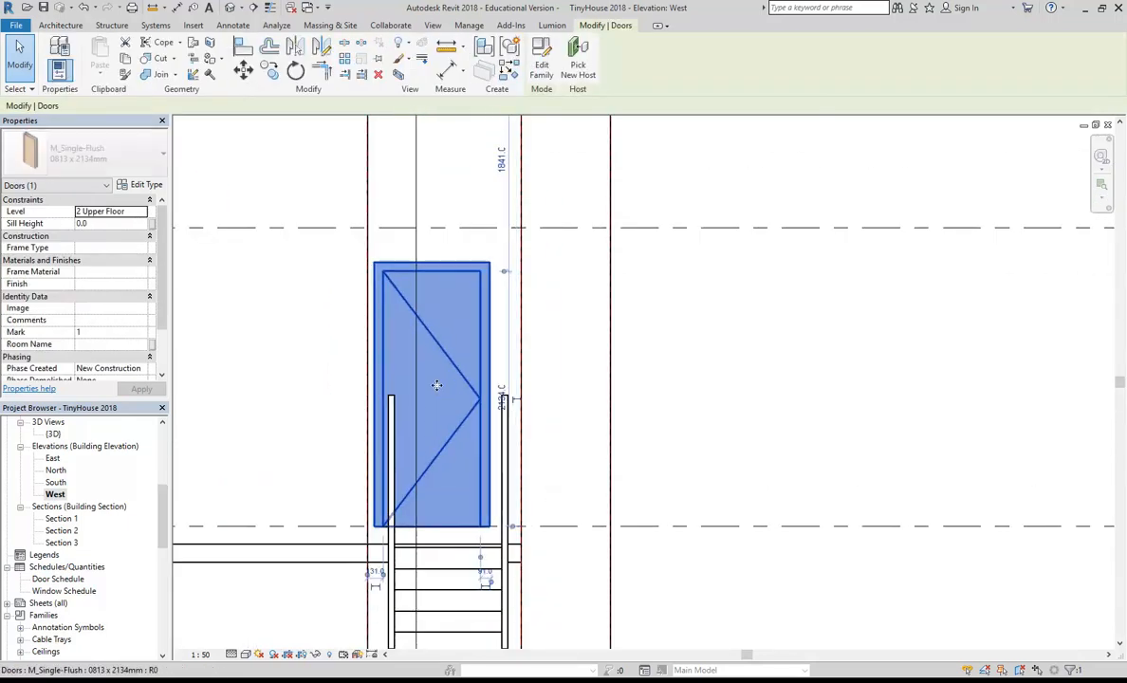
pyautogui.scroll(-3, 440, 387)
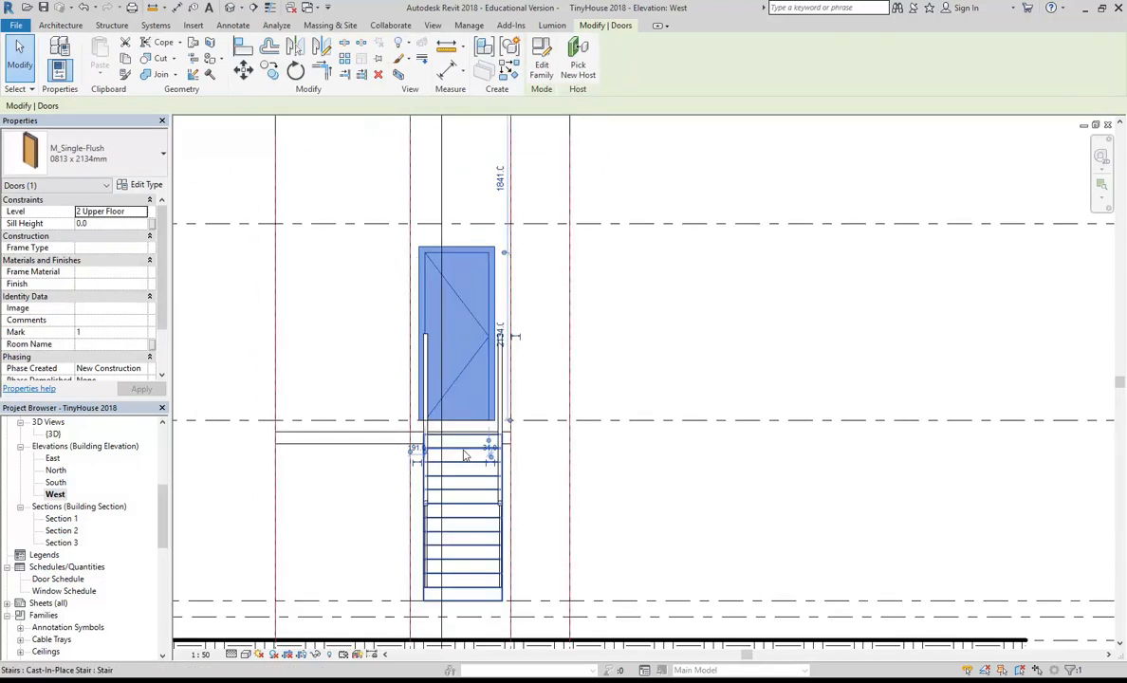
# Step: Nudge the entry stair run slightly sideways to line up beneath the door
pyautogui.click(467, 489)
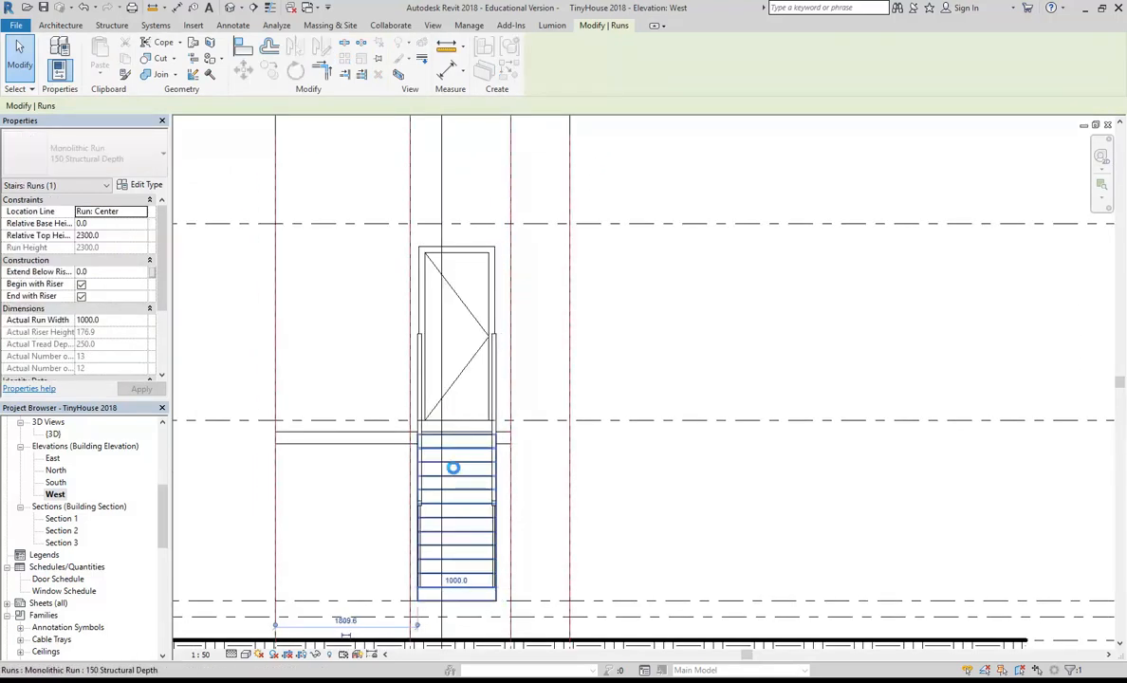
pyautogui.press('Right')
pyautogui.press('Right')
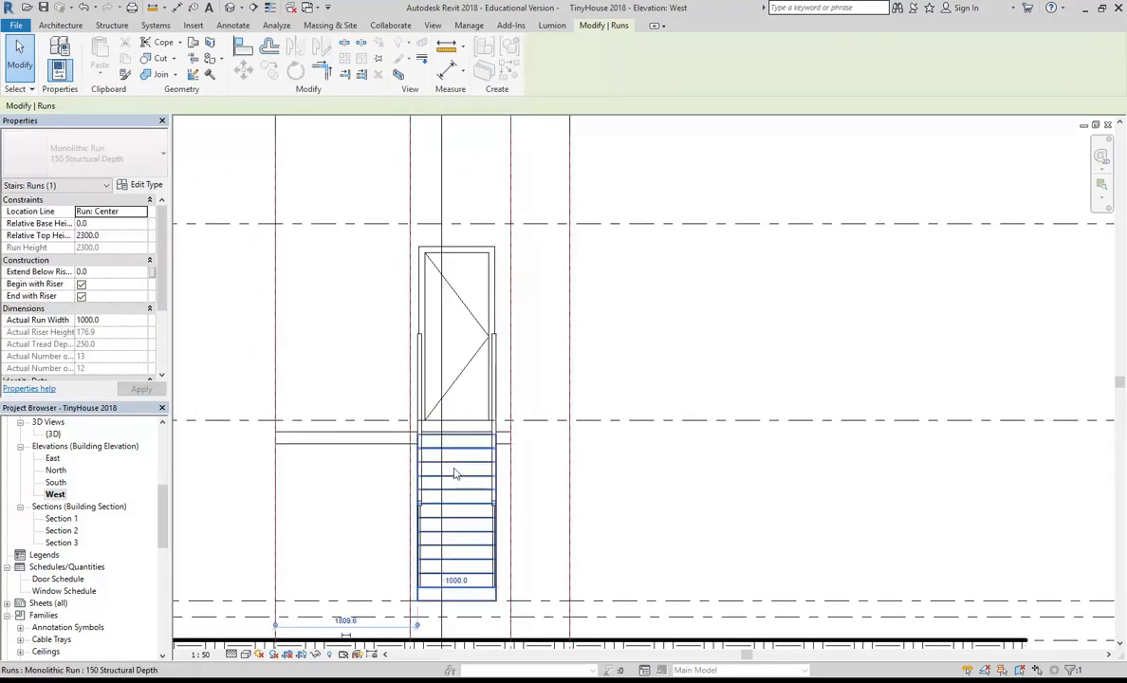
pyautogui.click(680, 335)
pyautogui.scroll(-2, 596, 403)
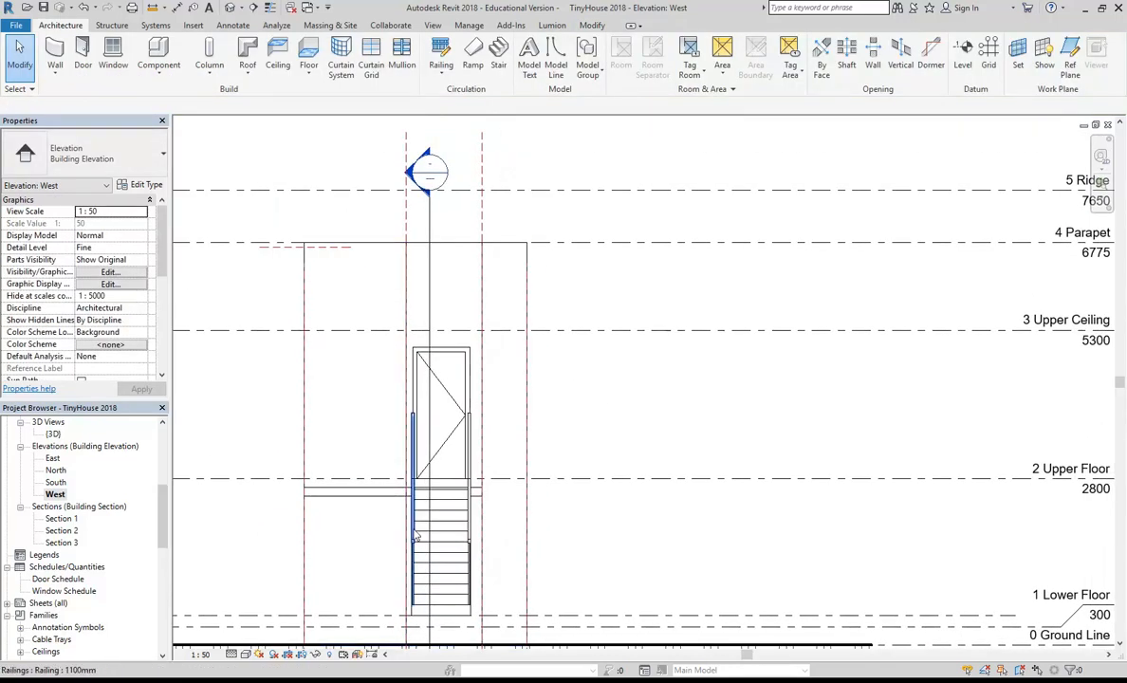
# Step: Close TinyHouse Setout Dimensions.pdf and switch to OLD_terrace house setup drawing.pdf in Acrobat Reader
pyautogui.click(394, 681)
pyautogui.click(394, 682)
pyautogui.click(318, 682)
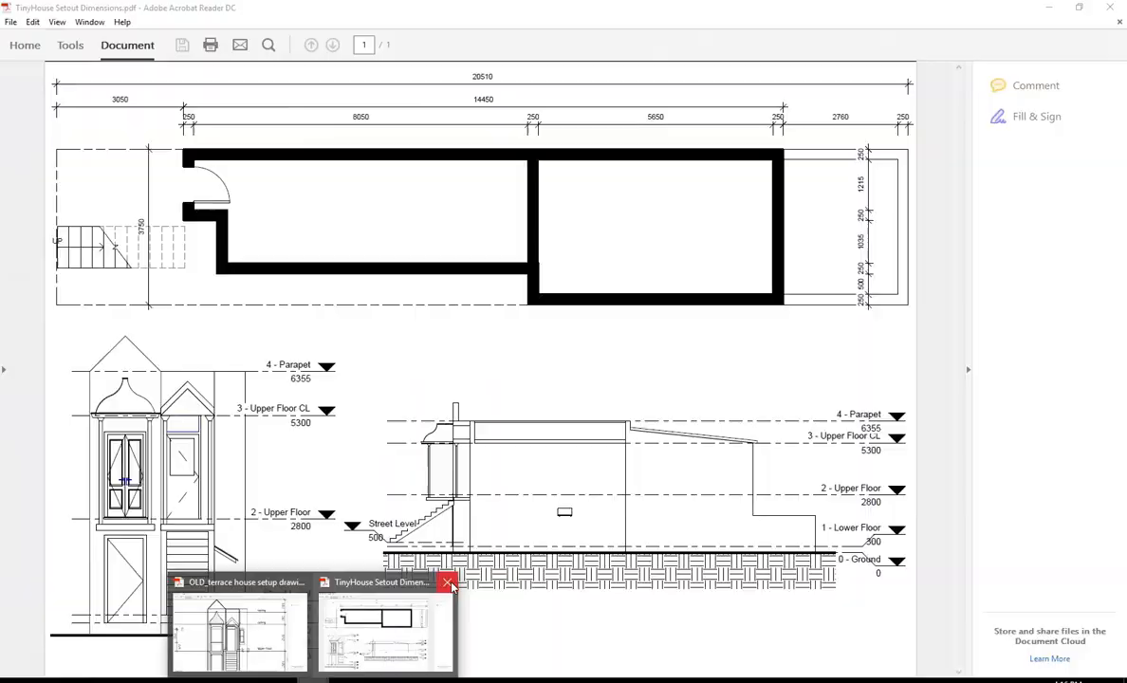
pyautogui.click(447, 582)
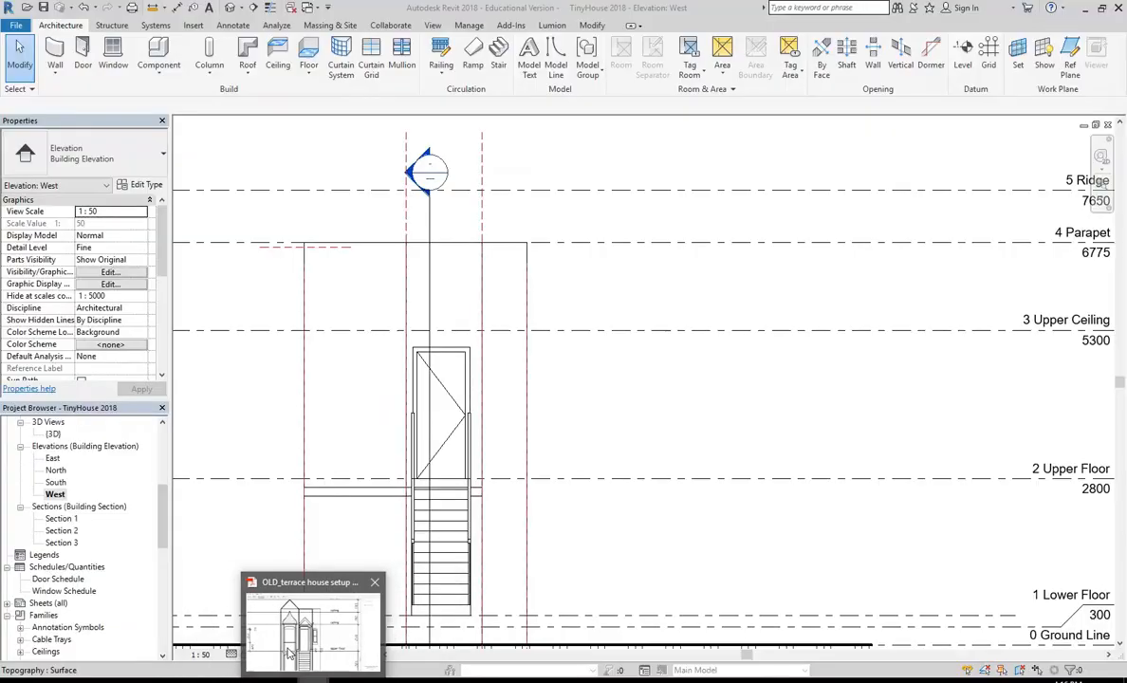
pyautogui.click(289, 653)
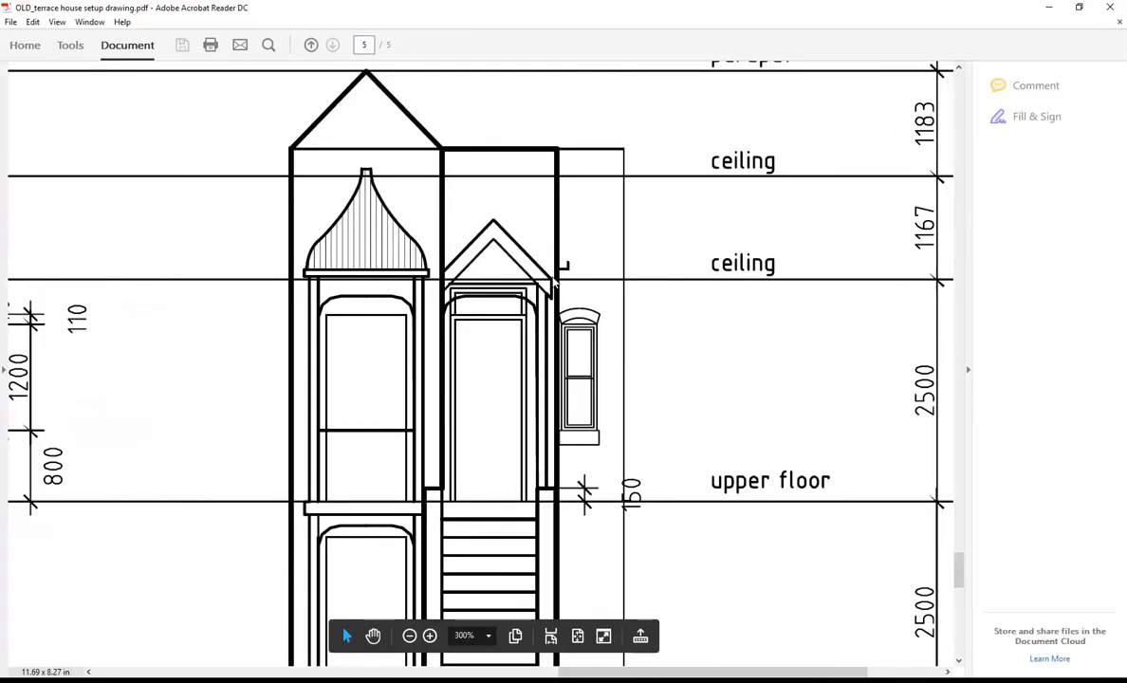
# Step: Look through the site photos in Windows Photo Viewer and examine the porch roof and gutter up close
pyautogui.hotkey('alt', 'Tab')
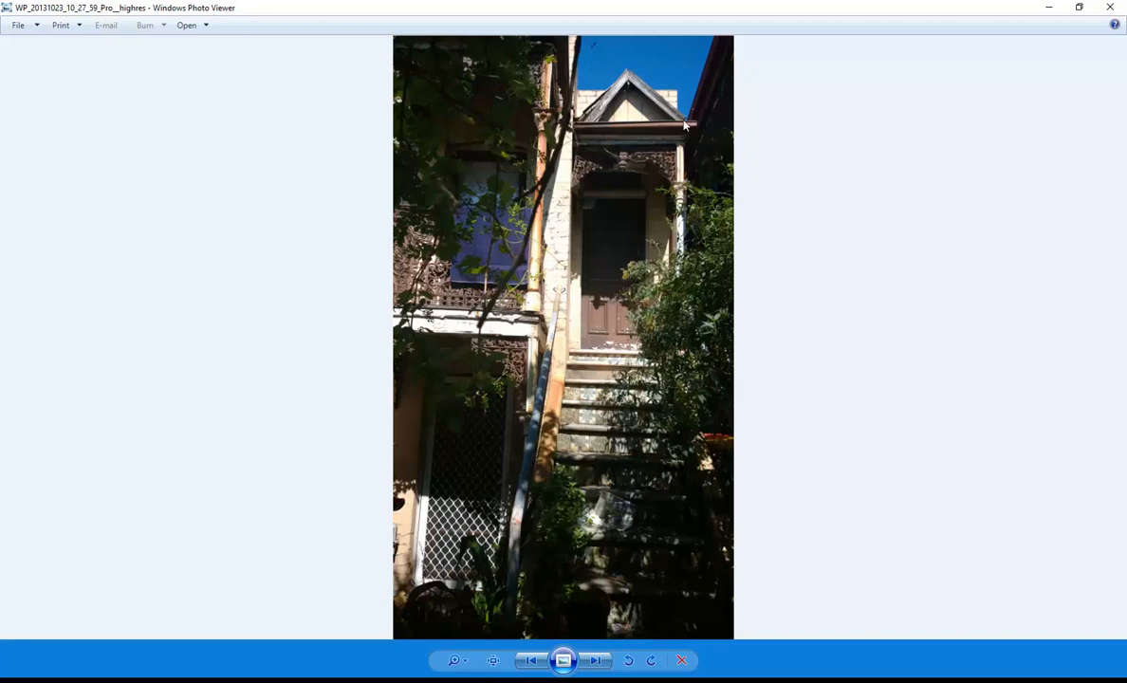
pyautogui.click(595, 666)
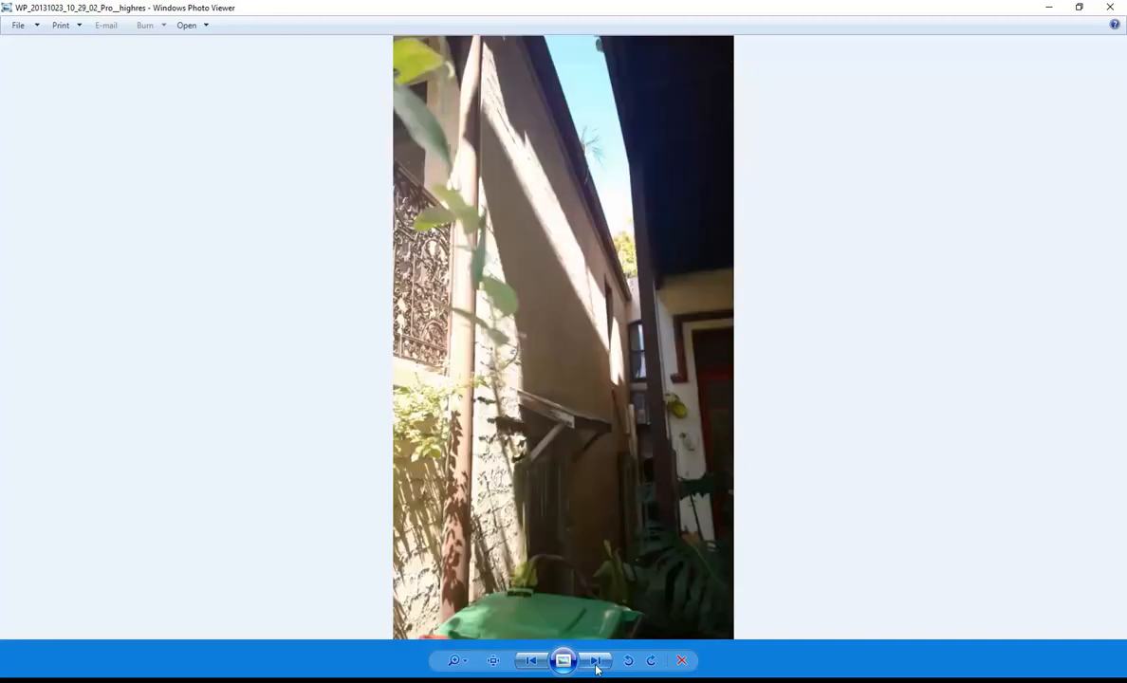
pyautogui.click(596, 663)
pyautogui.scroll(4, 491, 100)
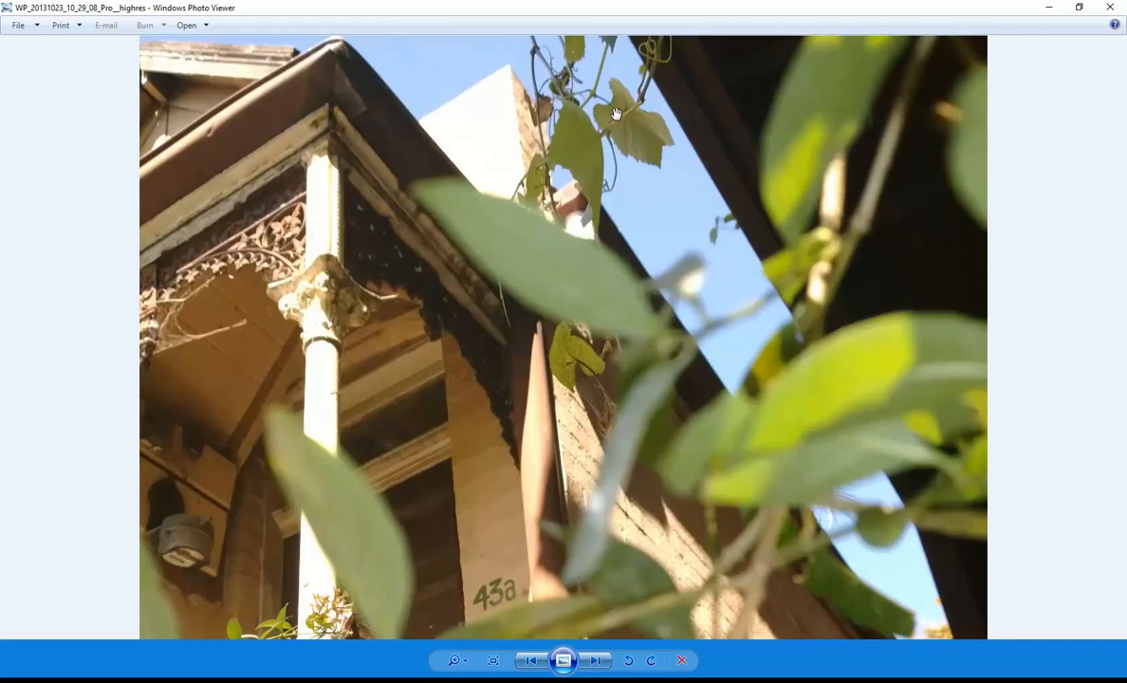
pyautogui.click(1048, 7)
# Step: Examine the porch gable against the ceiling level in the elevation drawing, and return to the West elevation in Revit
pyautogui.scroll(1, 548, 294)
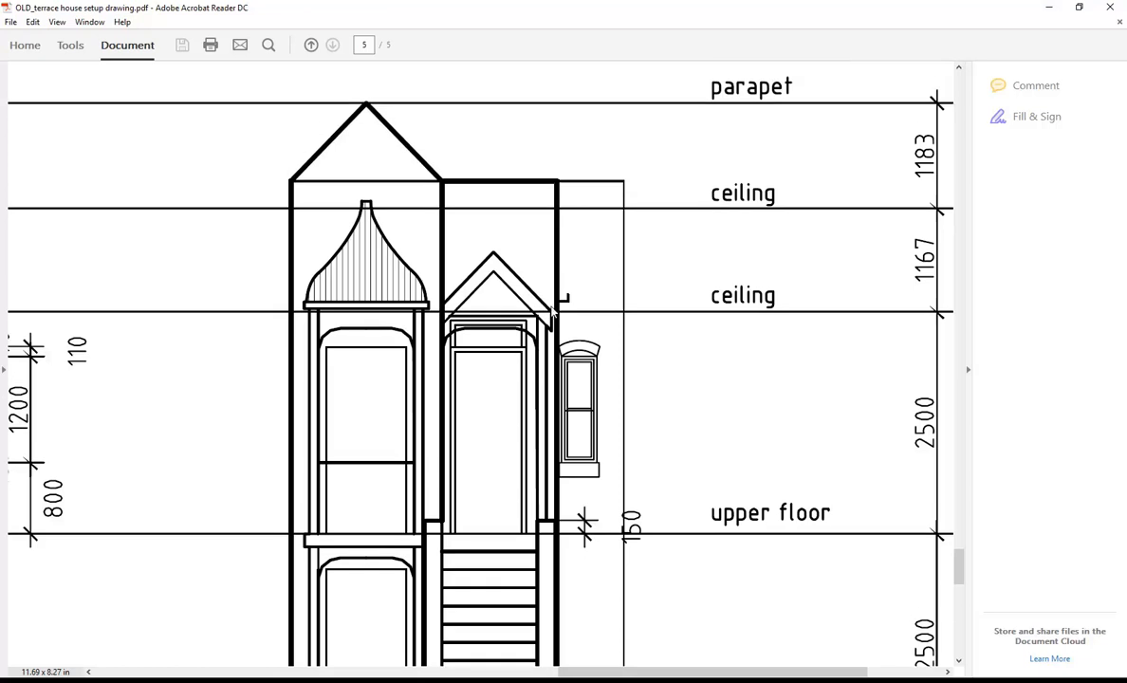
pyautogui.scroll(-1, 547, 294)
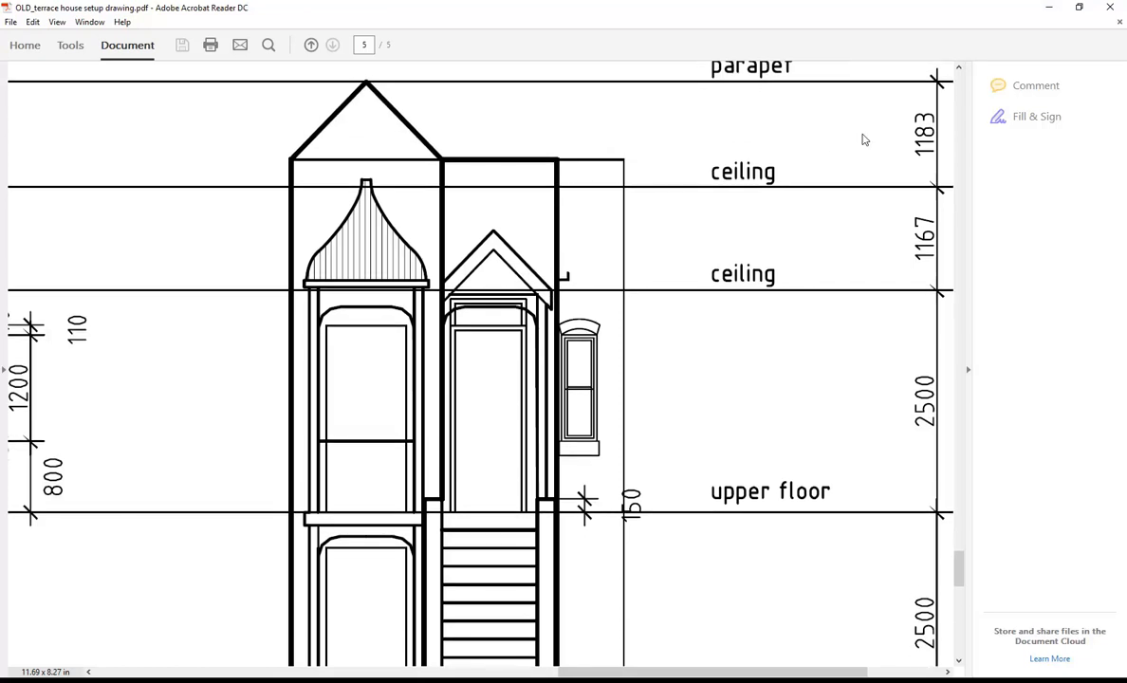
pyautogui.click(1050, 8)
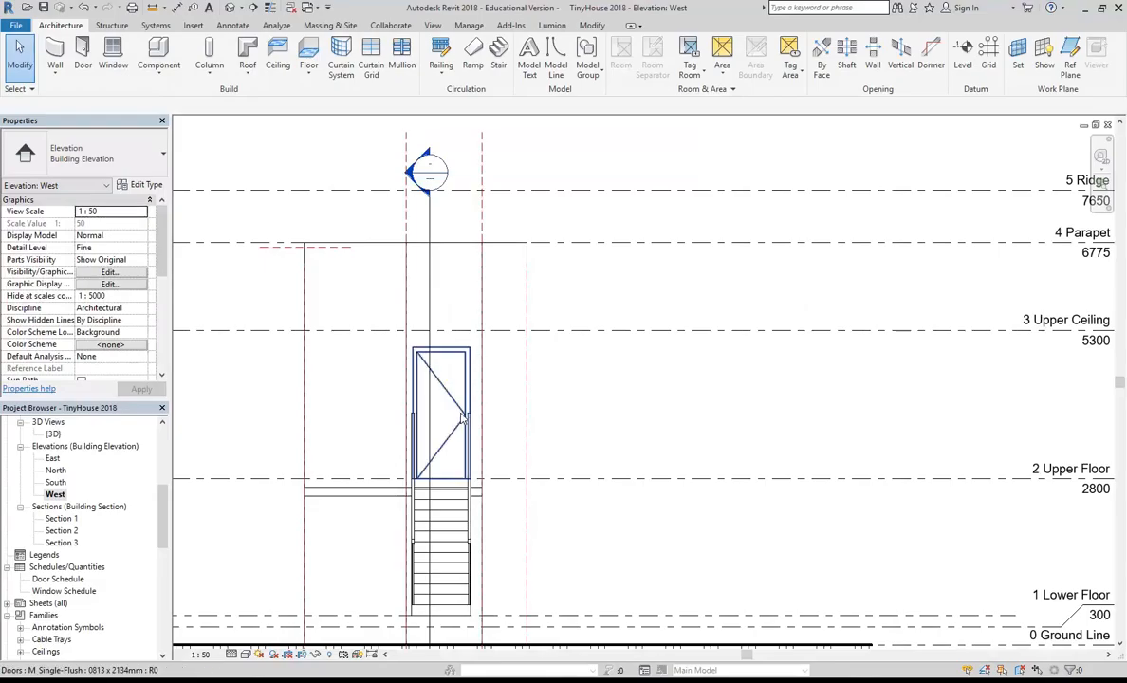
# Step: Start a Roof by Extrusion and pick the entry wall's face around the door as its work plane
pyautogui.scroll(2, 444, 360)
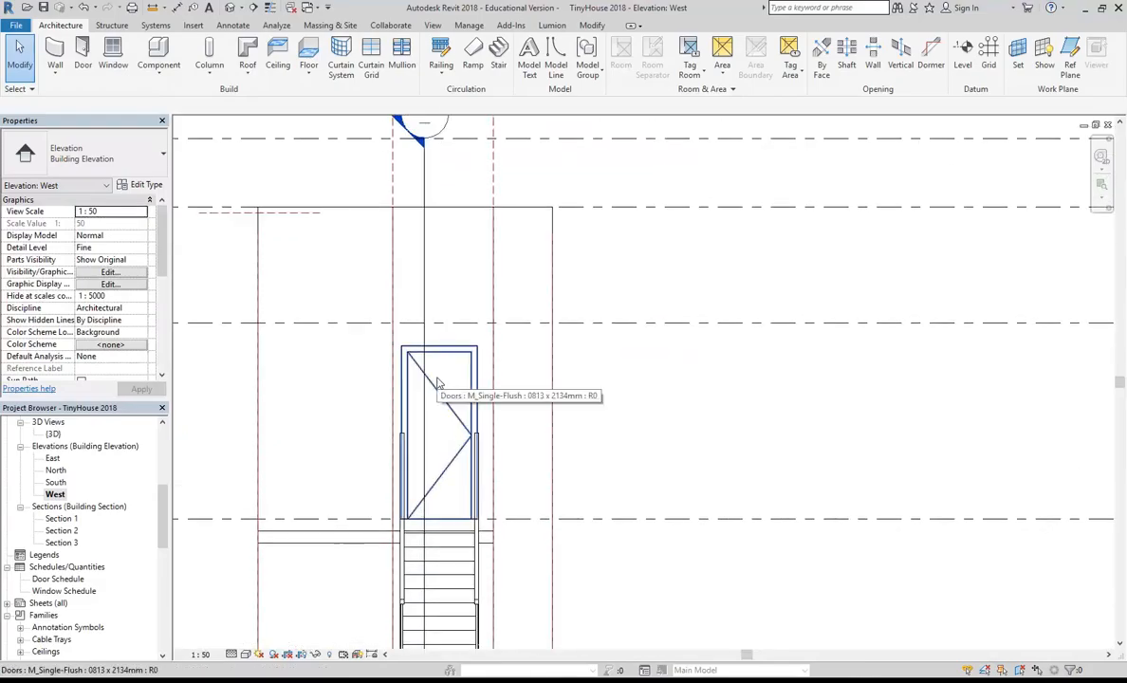
pyautogui.scroll(-2, 395, 329)
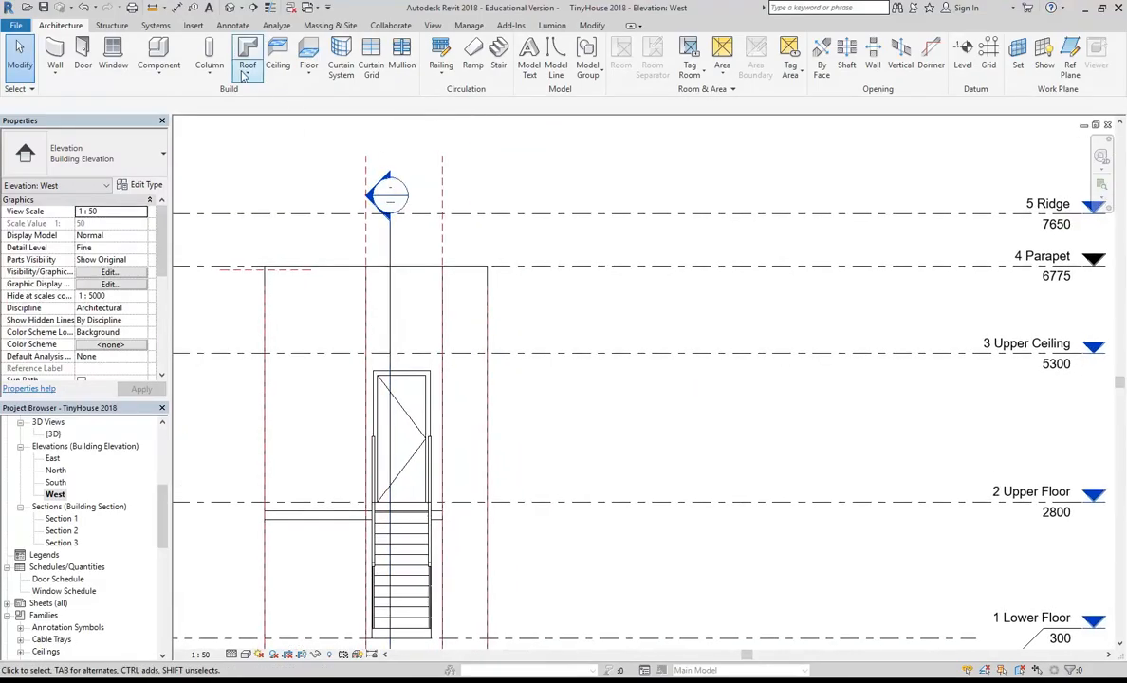
pyautogui.click(245, 74)
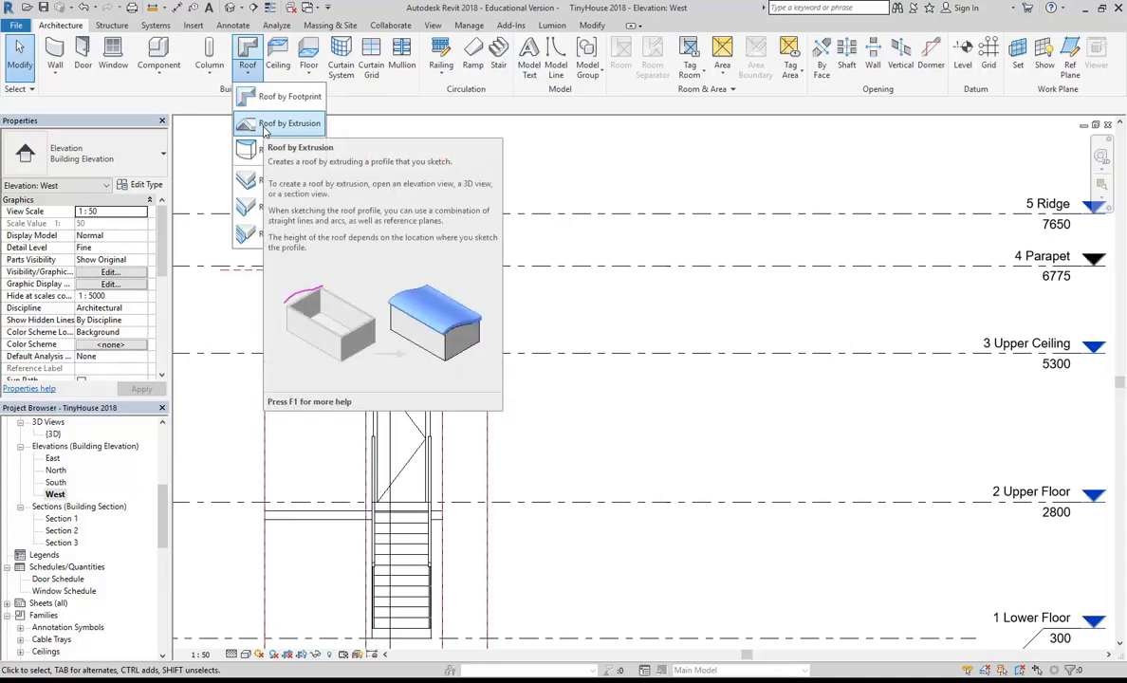
pyautogui.click(260, 128)
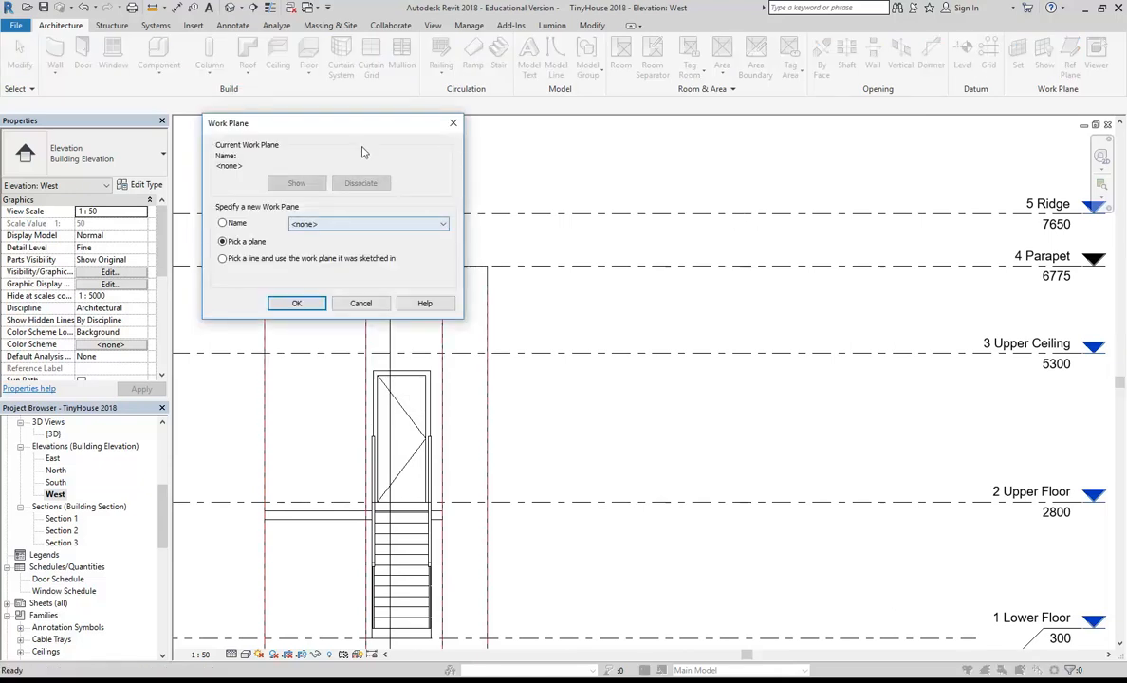
pyautogui.moveTo(333, 126); pyautogui.dragTo(422, 151)
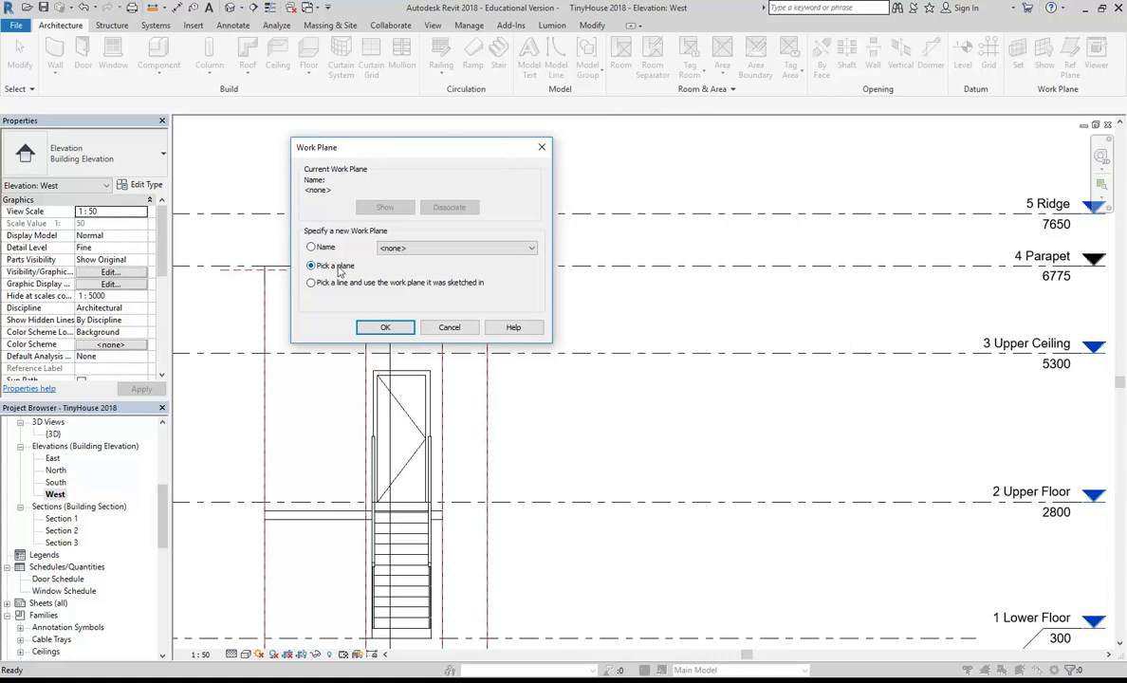
pyautogui.click(384, 328)
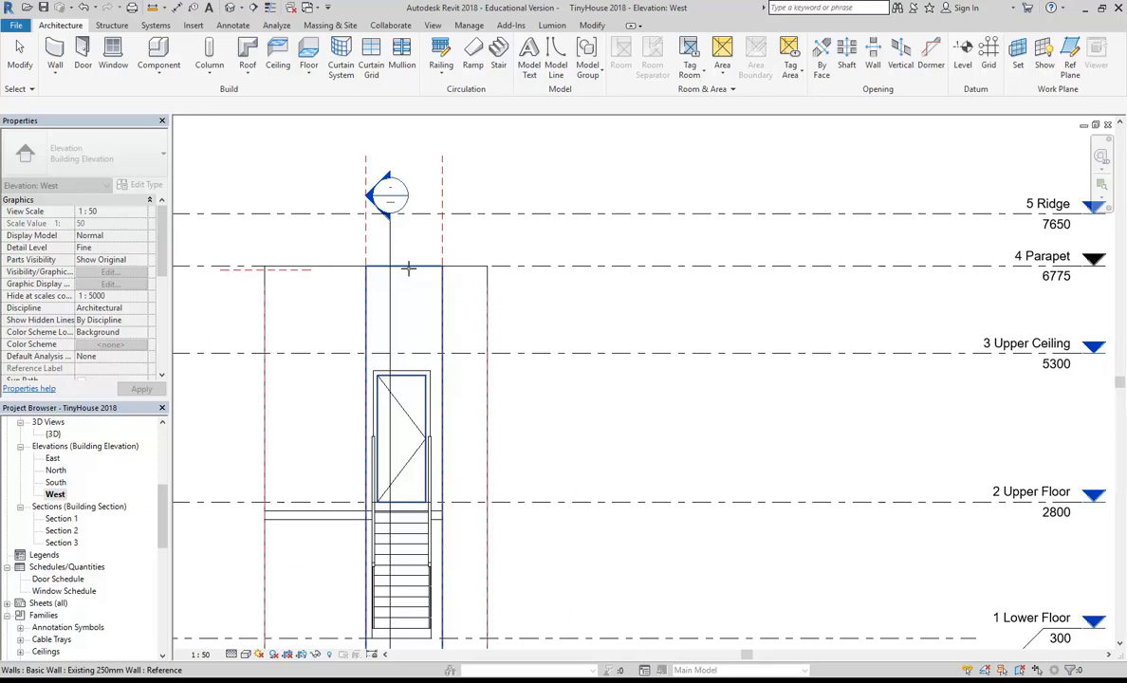
pyautogui.click(408, 268)
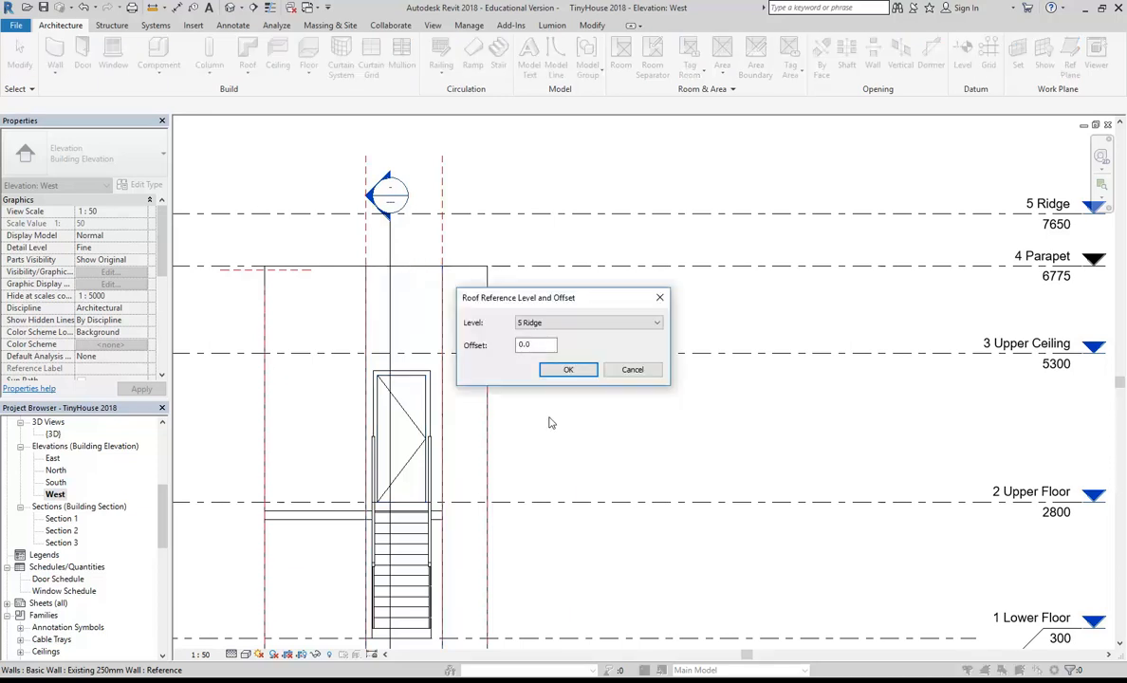
# Step: Set the roof's reference level to 3 Upper Ceiling with an offset of 0.0
pyautogui.moveTo(581, 297); pyautogui.dragTo(590, 215)
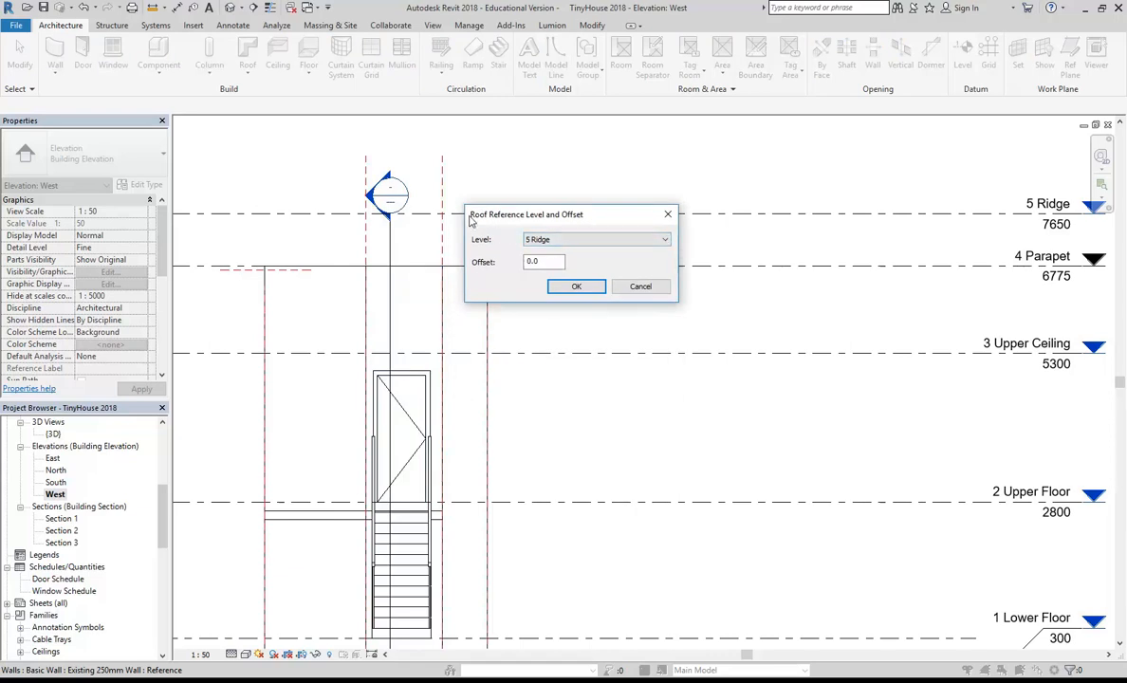
pyautogui.click(665, 243)
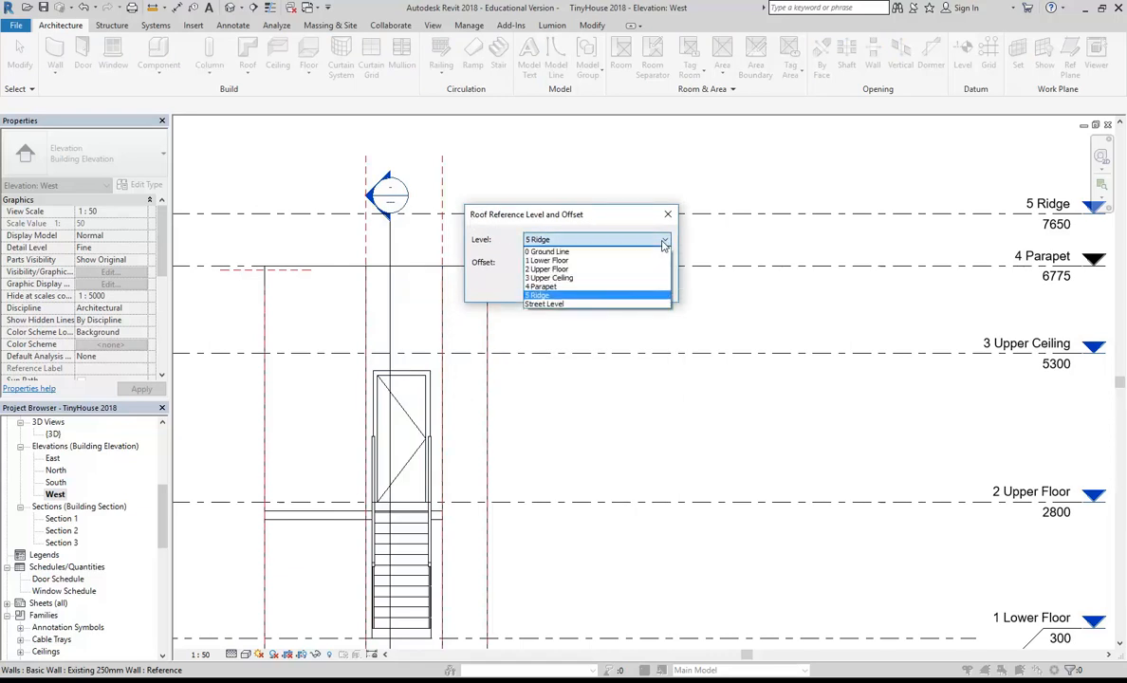
pyautogui.click(569, 278)
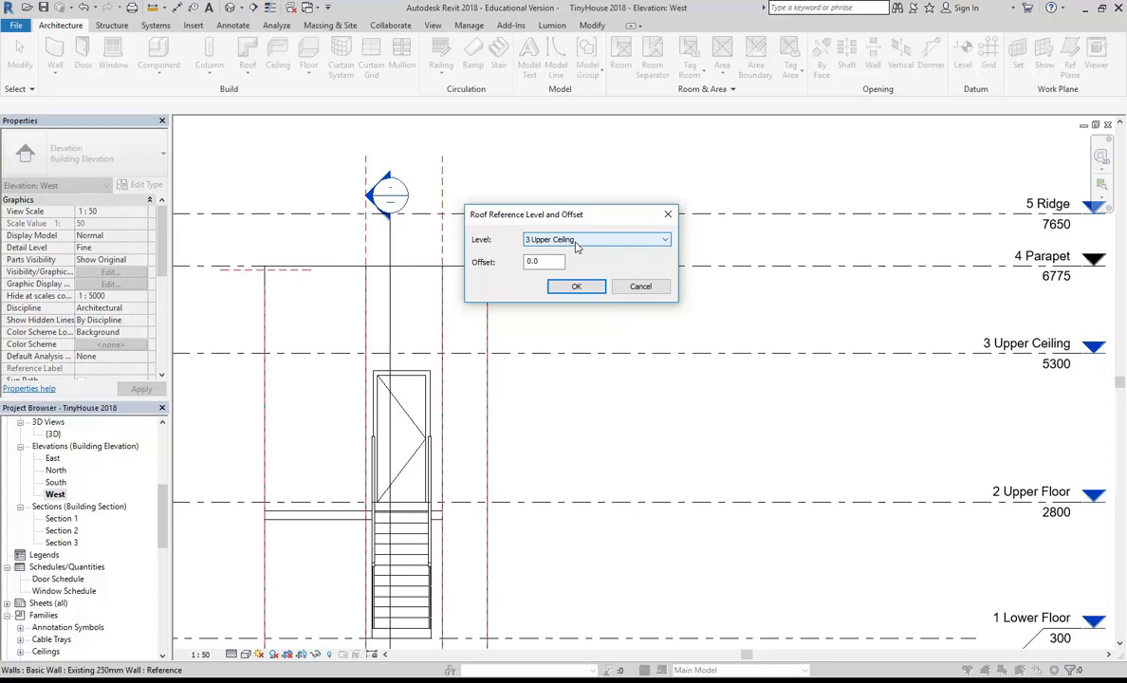
pyautogui.click(577, 287)
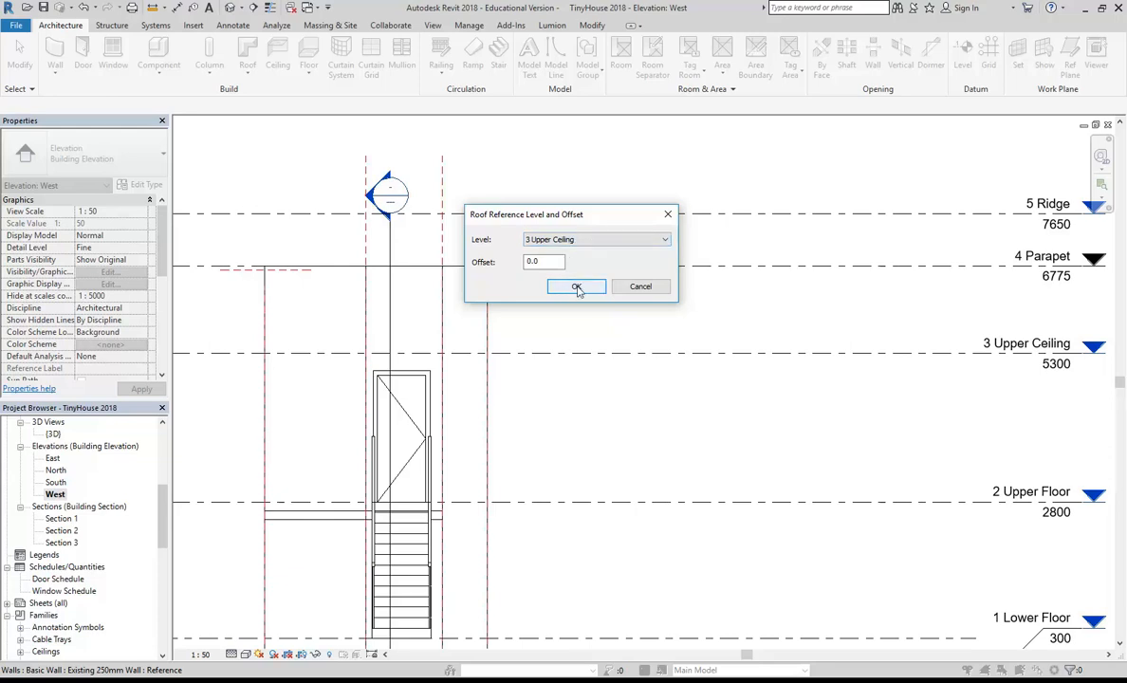
# Step: Accept the roof's reference level and offset to enter the extrusion roof profile sketch above the entry door
pyautogui.click(577, 286)
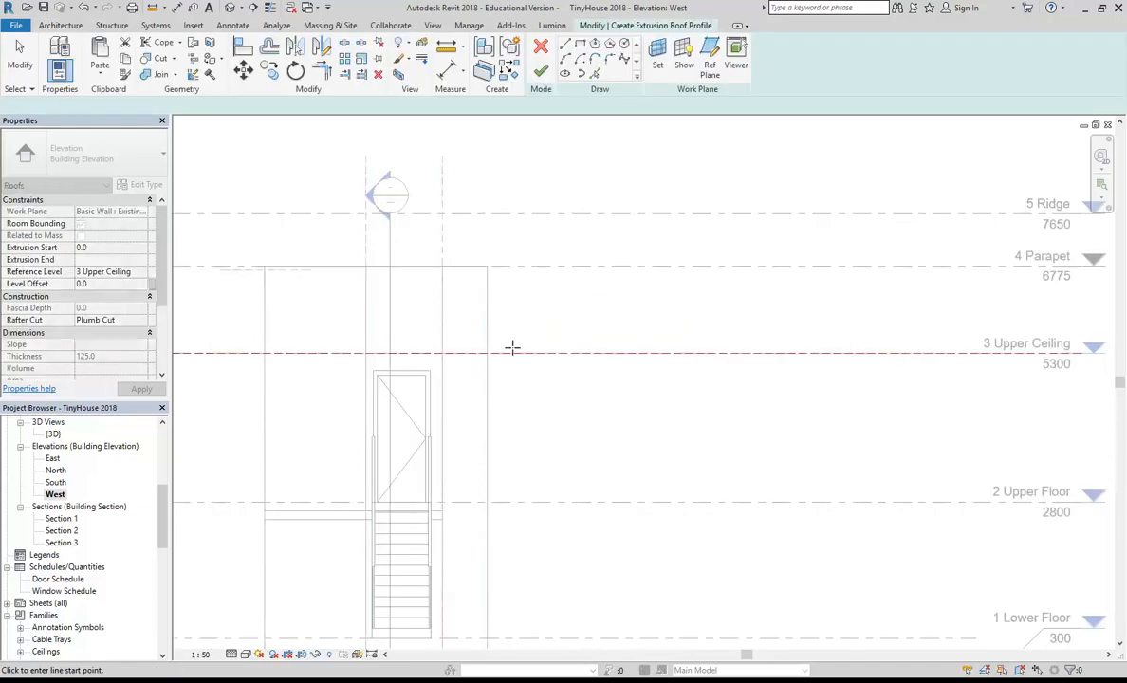
pyautogui.moveTo(389, 364); pyautogui.dragTo(419, 362, button='middle')
pyautogui.scroll(1, 422, 408)
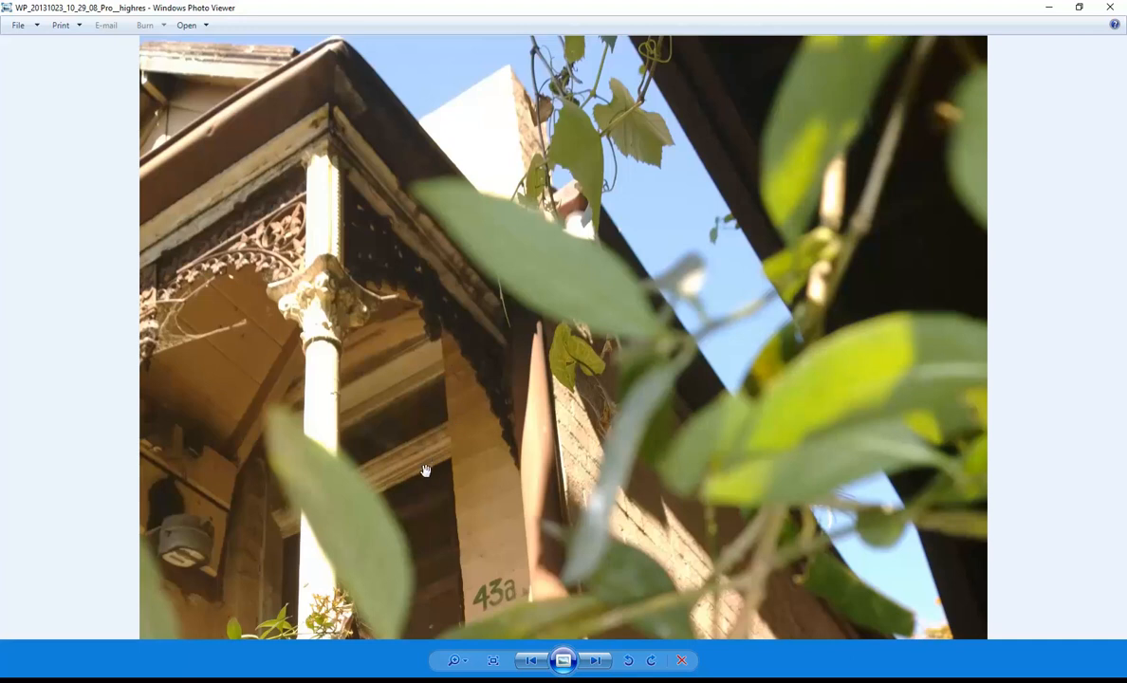
# Step: Calculate 86 × 4 in Calculator and return to the roof profile sketch in Revit
pyautogui.click(451, 680)
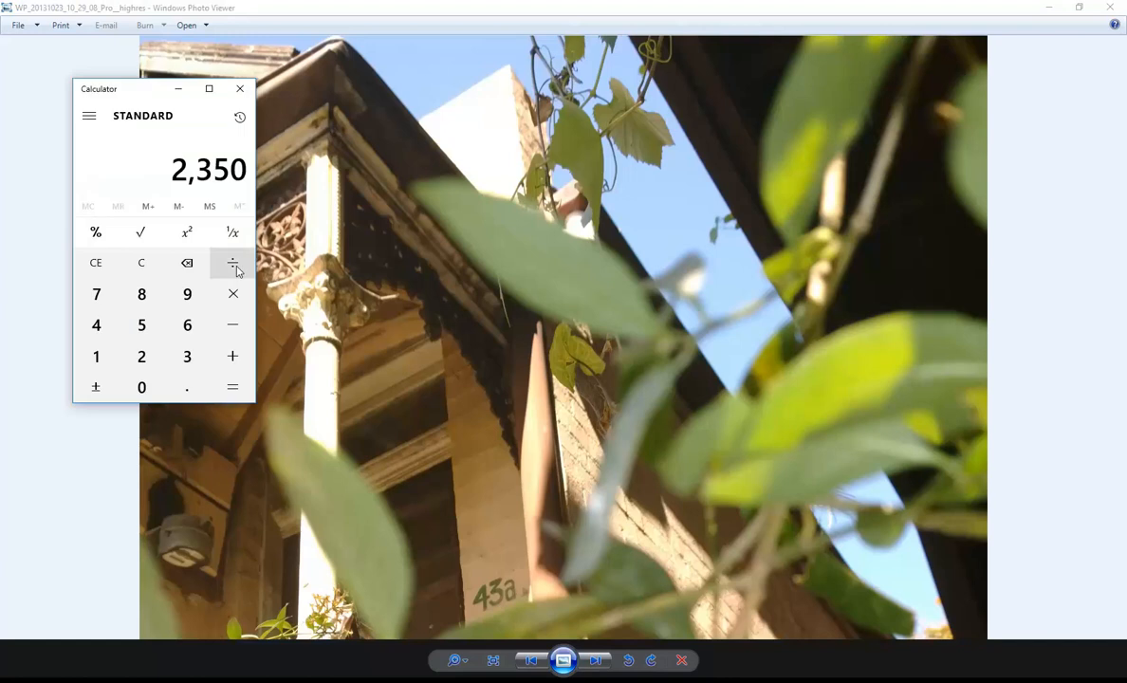
pyautogui.click(142, 264)
pyautogui.click(143, 296)
pyautogui.click(188, 326)
pyautogui.click(233, 294)
pyautogui.click(96, 325)
pyautogui.click(232, 387)
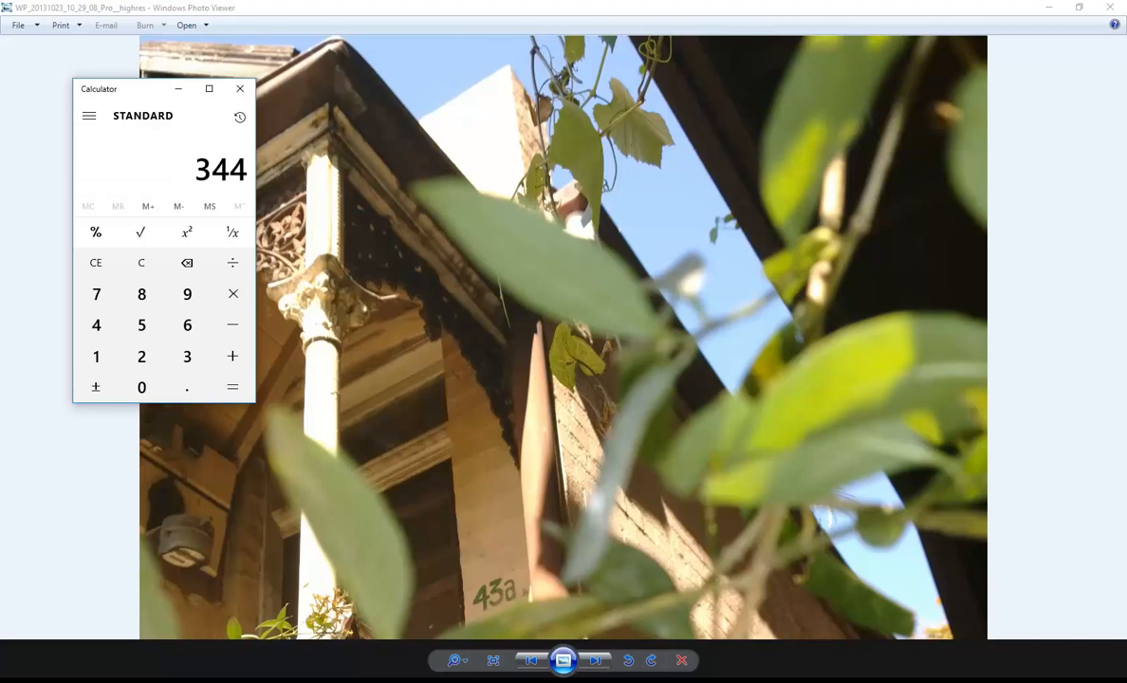
pyautogui.click(347, 679)
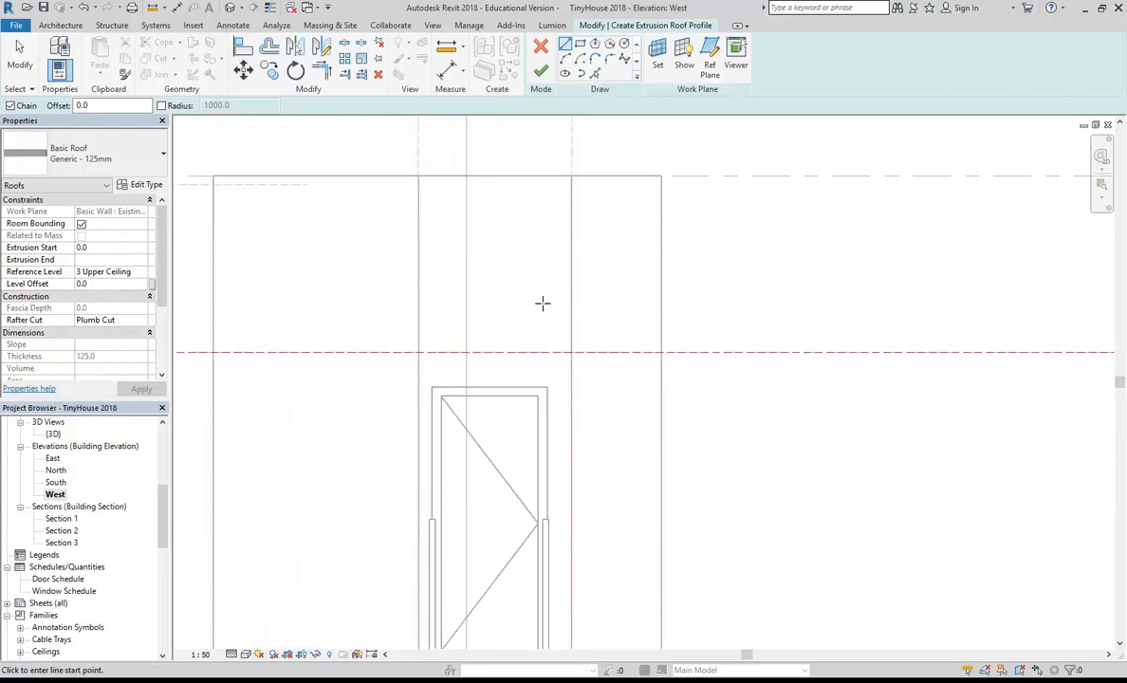
# Step: Sketch a helper line about 205 mm from the door frame's upper right corner to the wall line, then 350 mm vertically upward
pyautogui.scroll(1, 544, 301)
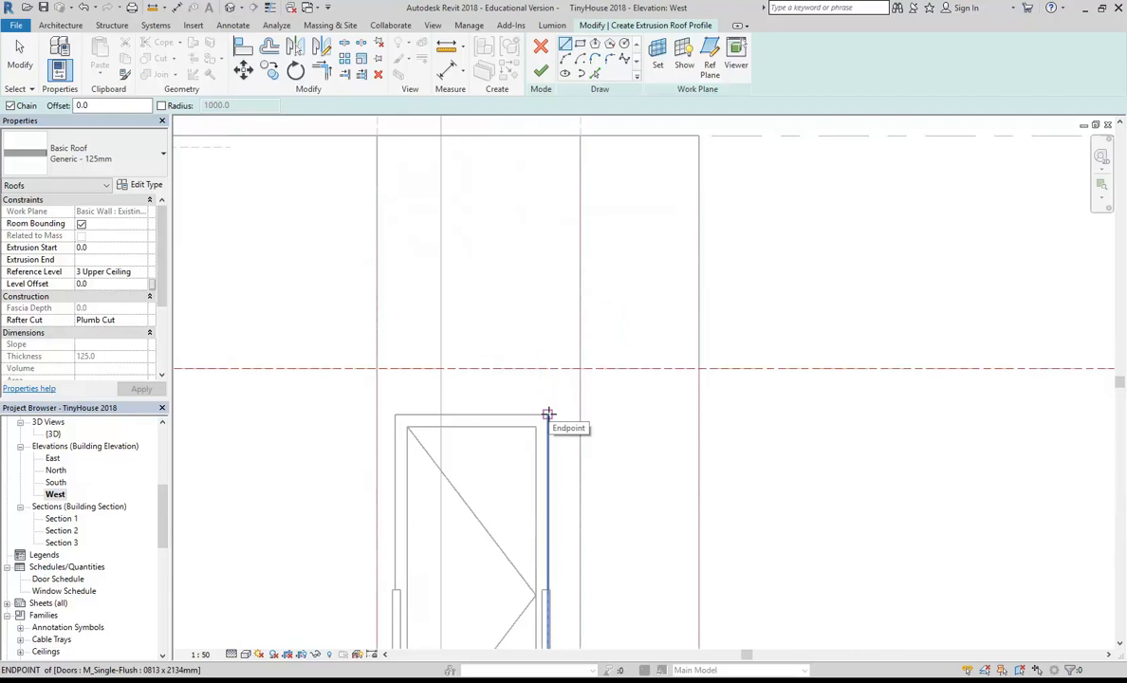
pyautogui.click(549, 415)
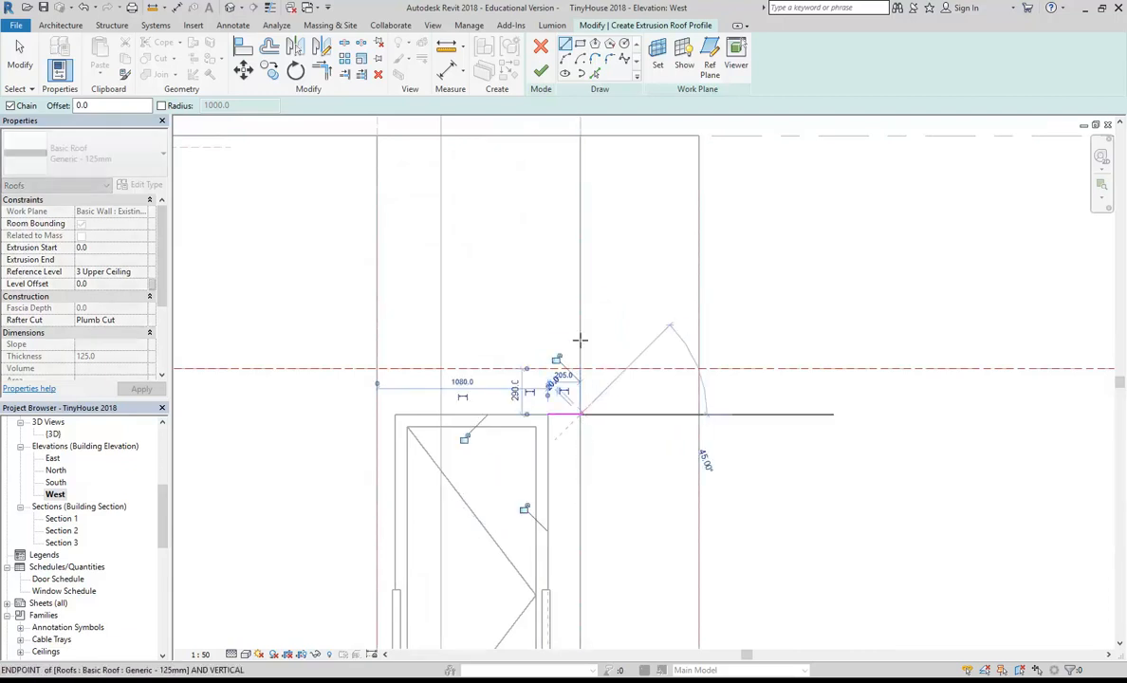
pyautogui.write('350')
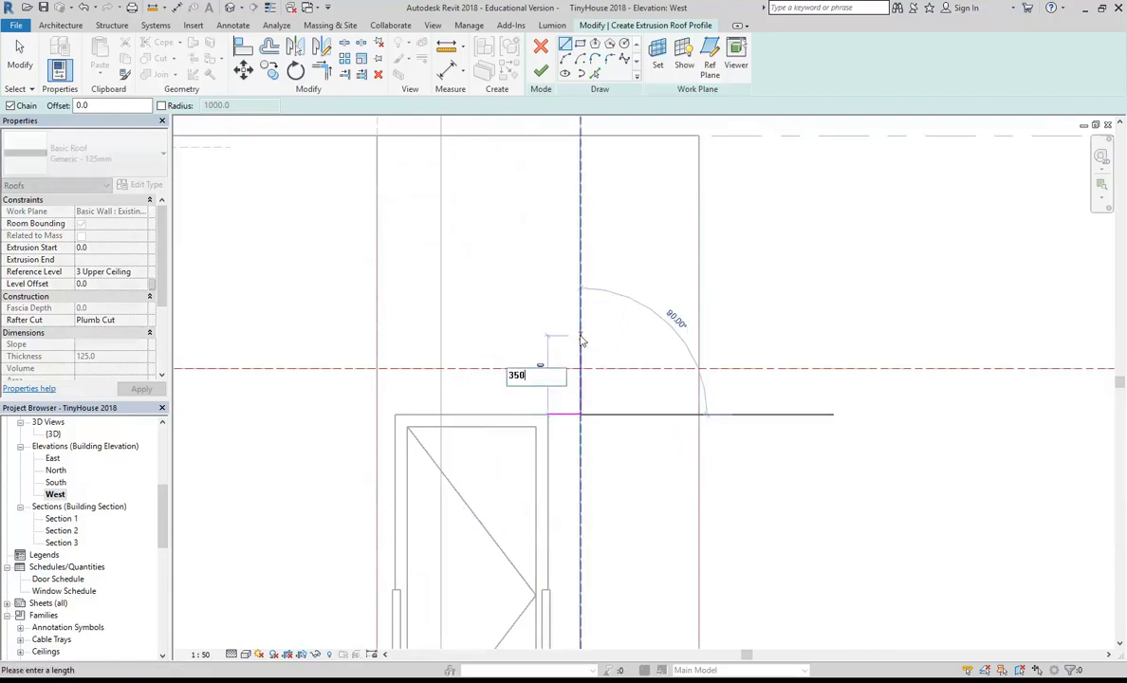
pyautogui.press('Return')
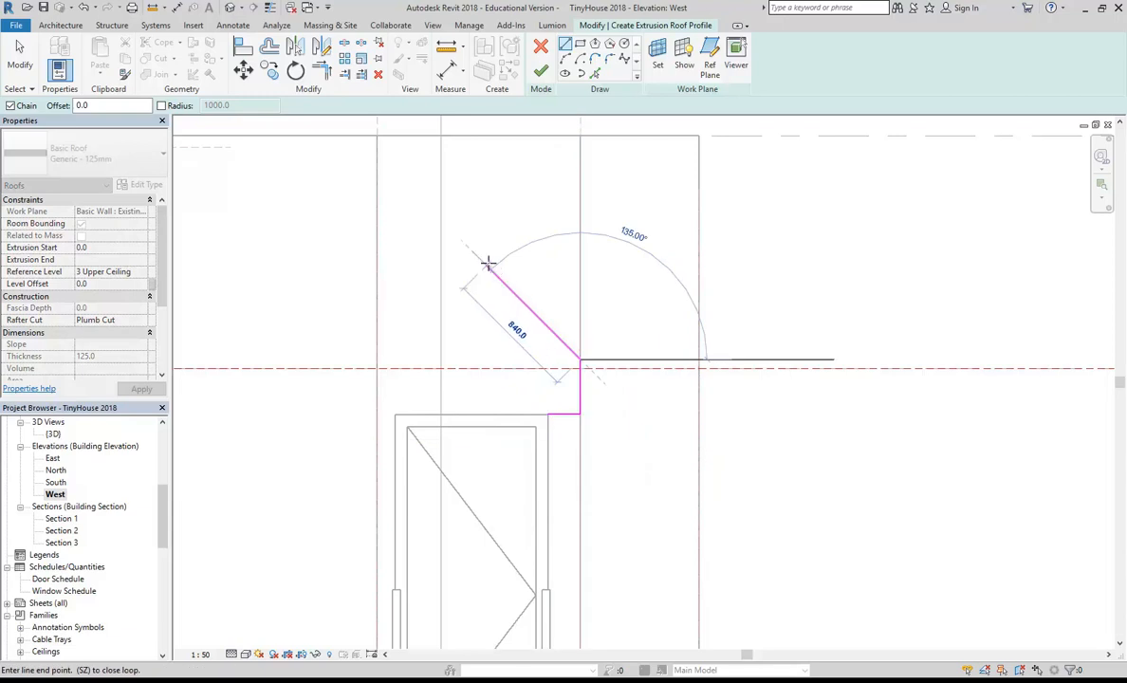
# Step: Browse the site photos in Windows Photo Viewer to the porch's front view, examine the gable's pitch up close, and return to Revit
pyautogui.moveTo(498, 272); pyautogui.dragTo(501, 290, button='middle')
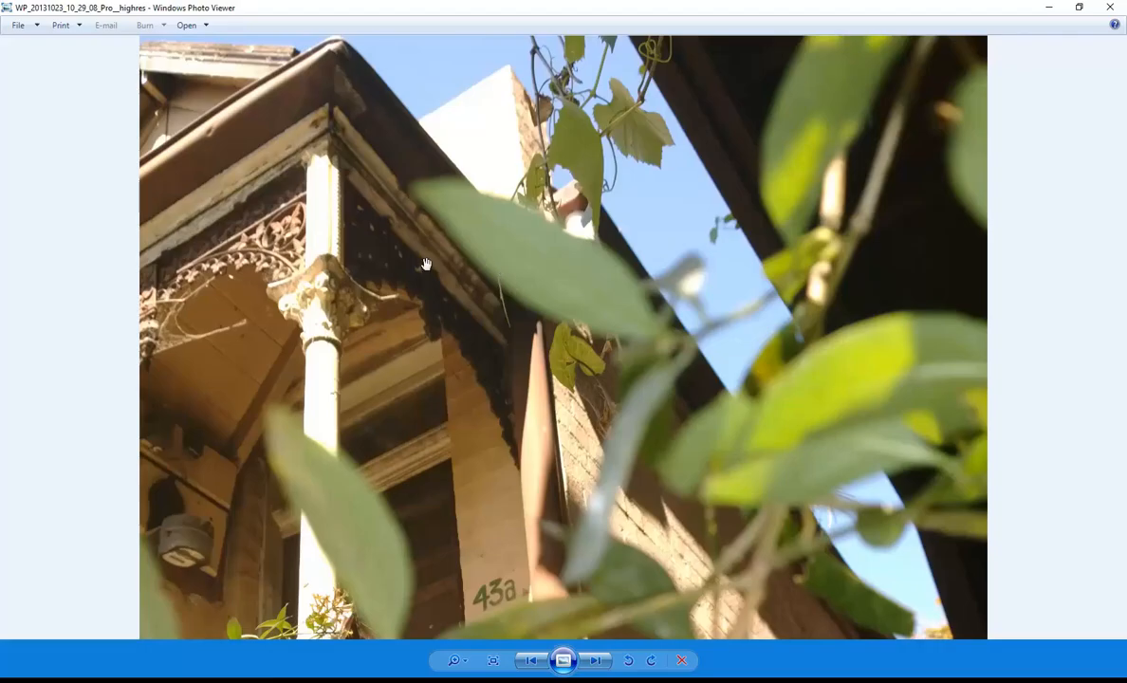
pyautogui.scroll(-3, 432, 275)
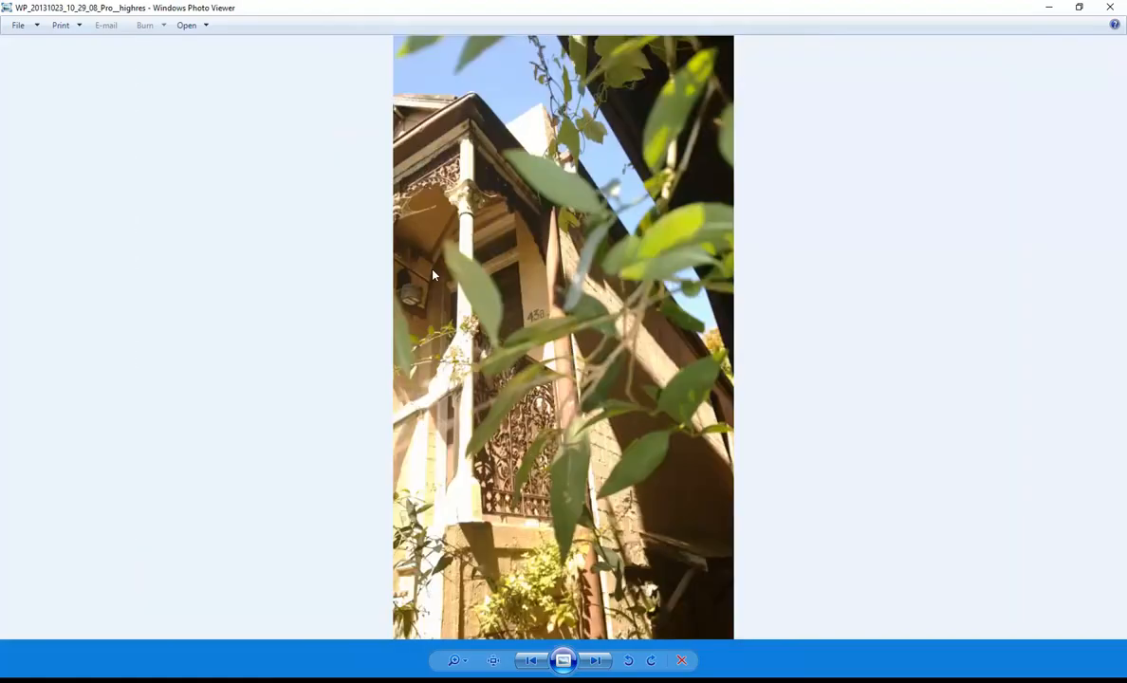
pyautogui.click(596, 661)
pyautogui.click(596, 661)
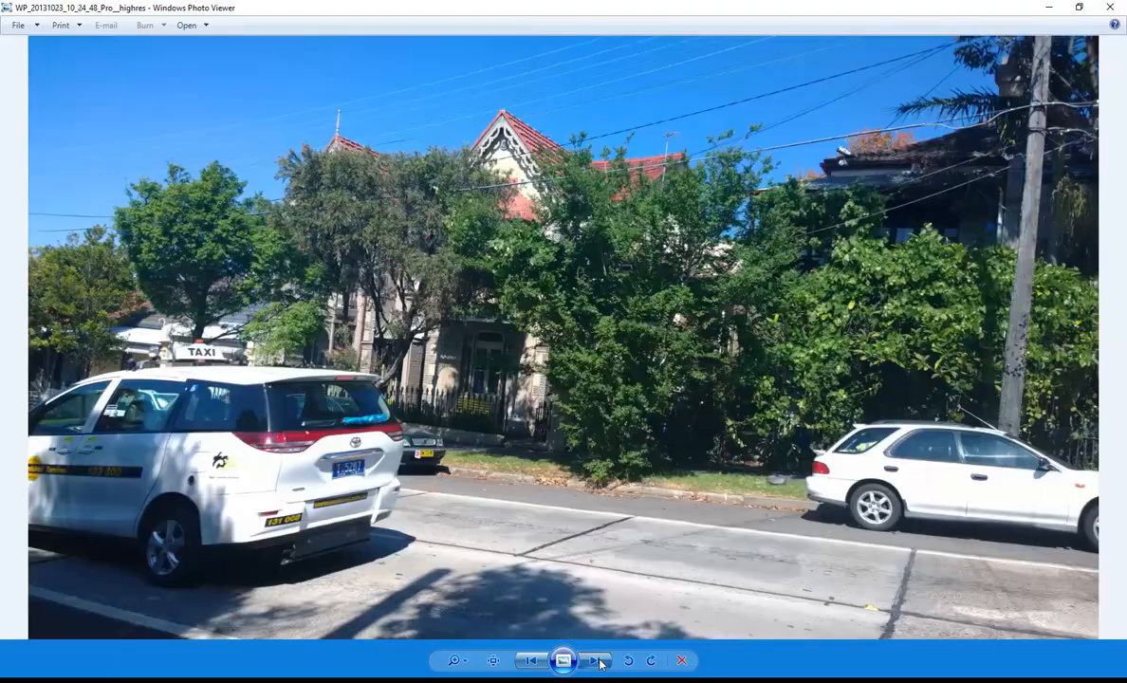
pyautogui.click(597, 662)
pyautogui.click(597, 662)
pyautogui.click(598, 662)
pyautogui.click(598, 663)
pyautogui.click(598, 662)
pyautogui.click(598, 662)
pyautogui.click(598, 663)
pyautogui.click(598, 662)
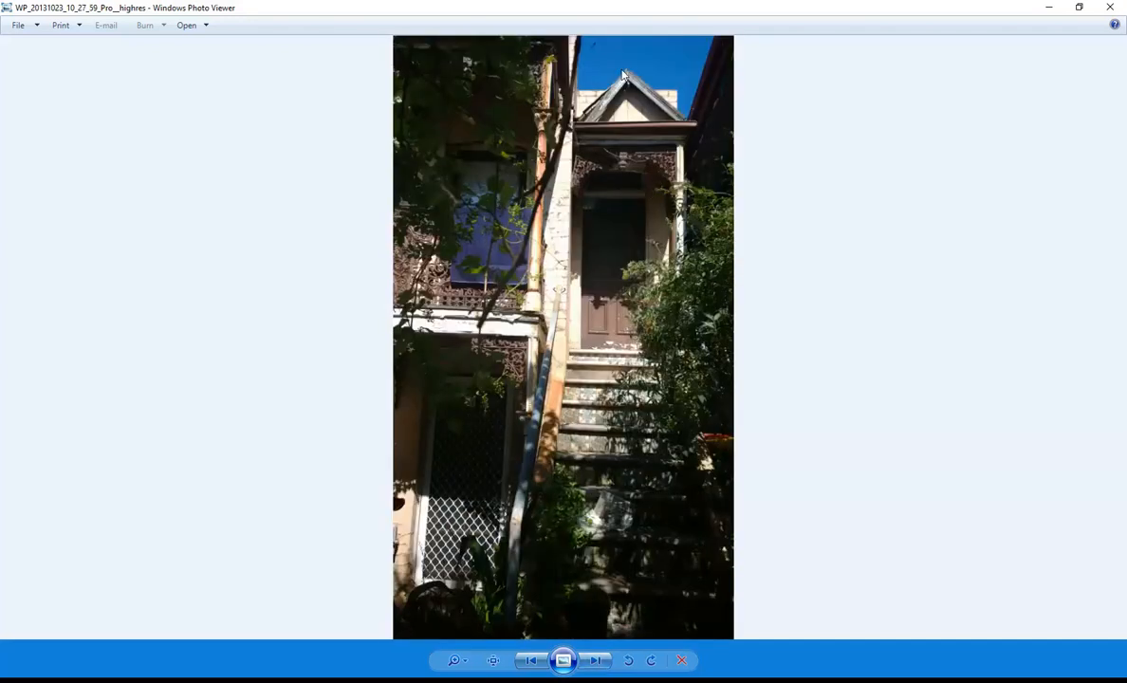
pyautogui.scroll(4, 567, 122)
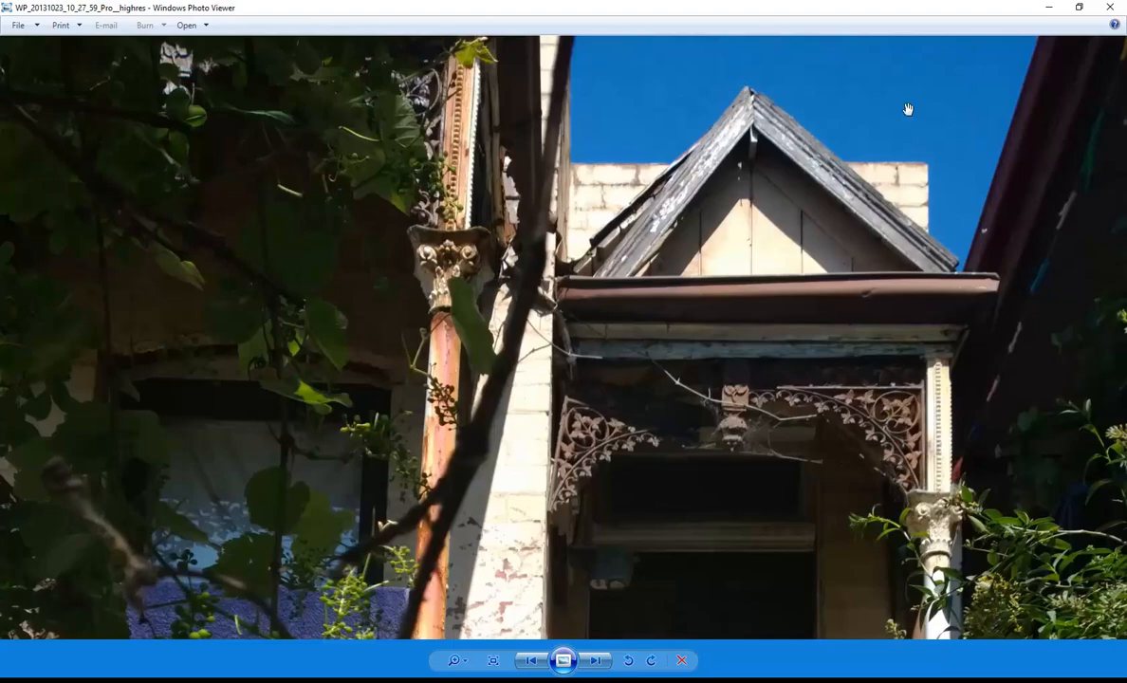
pyautogui.click(1053, 6)
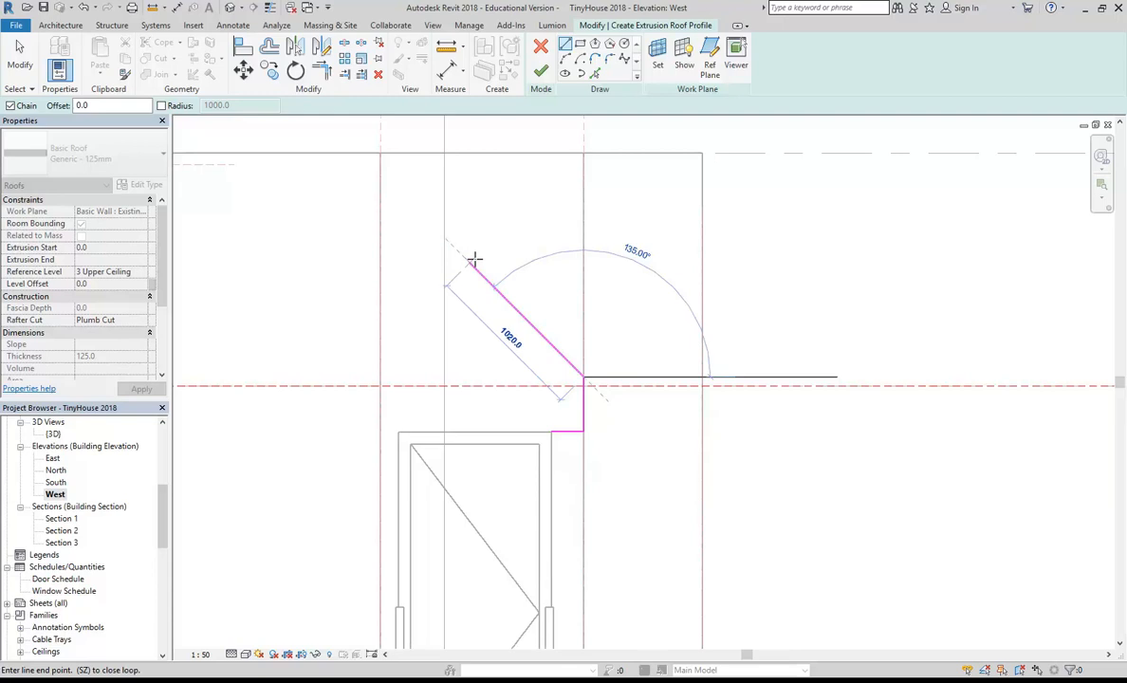
# Step: Sketch the right roof slope at 45° from the top of the vertical helper line up past the porch's centre
pyautogui.click(450, 243)
pyautogui.rightClick(521, 190)
pyautogui.click(550, 198)
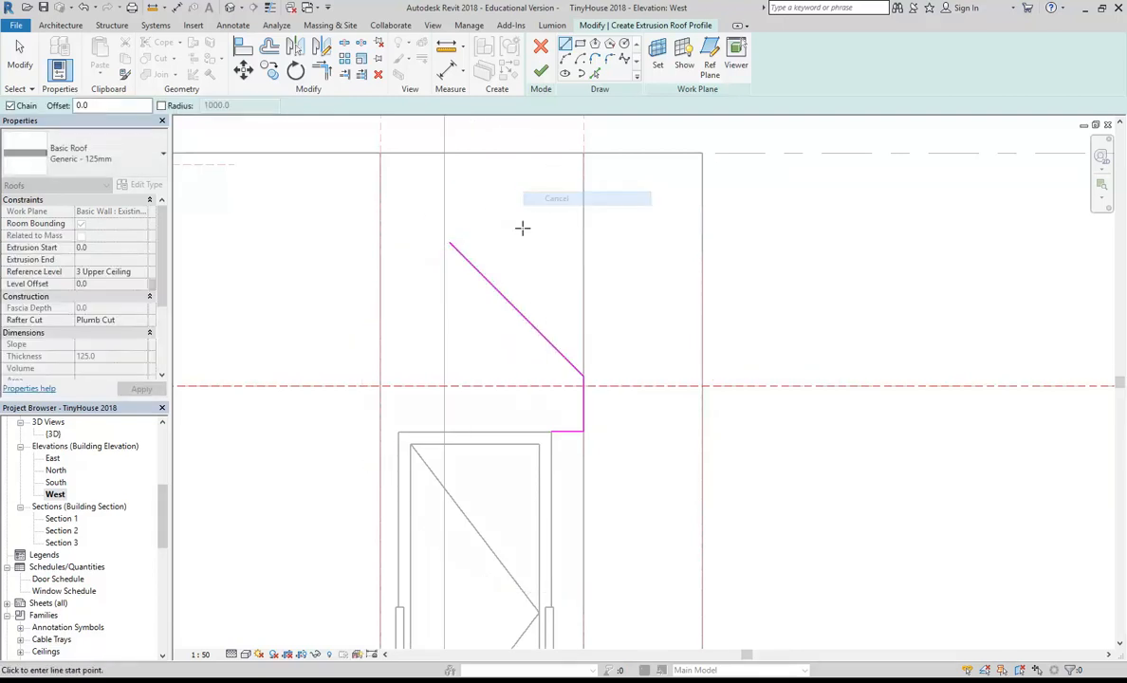
pyautogui.scroll(-2, 509, 235)
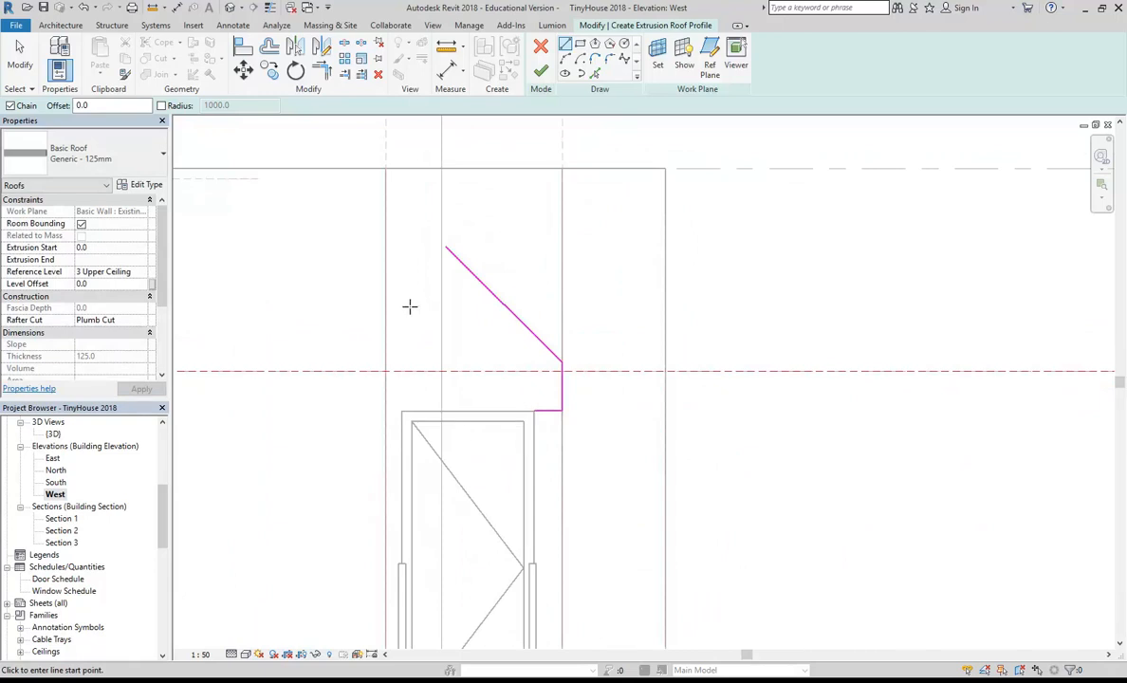
pyautogui.scroll(2, 399, 323)
pyautogui.rightClick(494, 314)
pyautogui.click(512, 322)
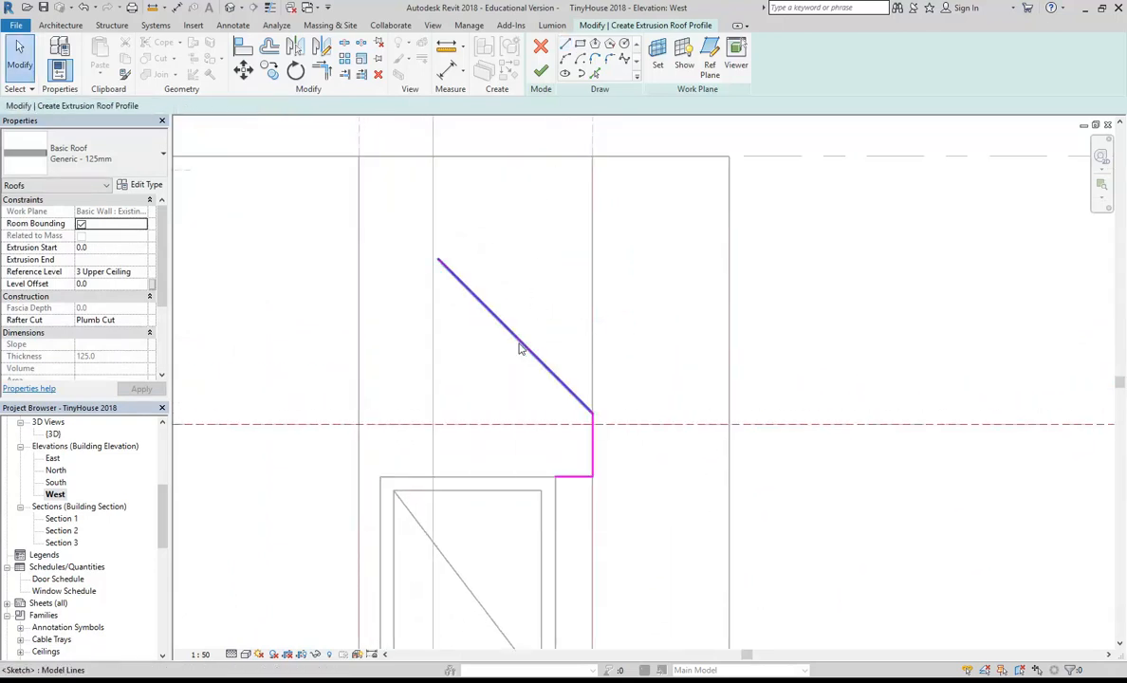
# Step: Sketch a horizontal helper line of 1285 mm from the right slope's foot to the opposite wall line, then the left slope at 45° crossing the right one
pyautogui.click(565, 44)
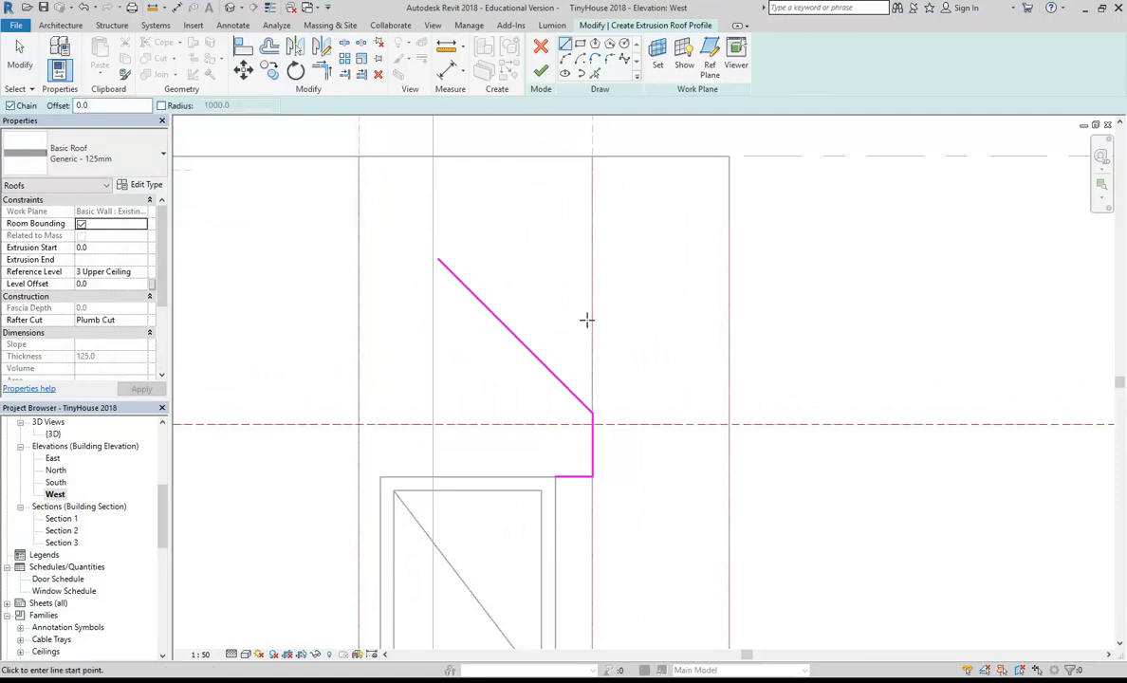
pyautogui.click(592, 414)
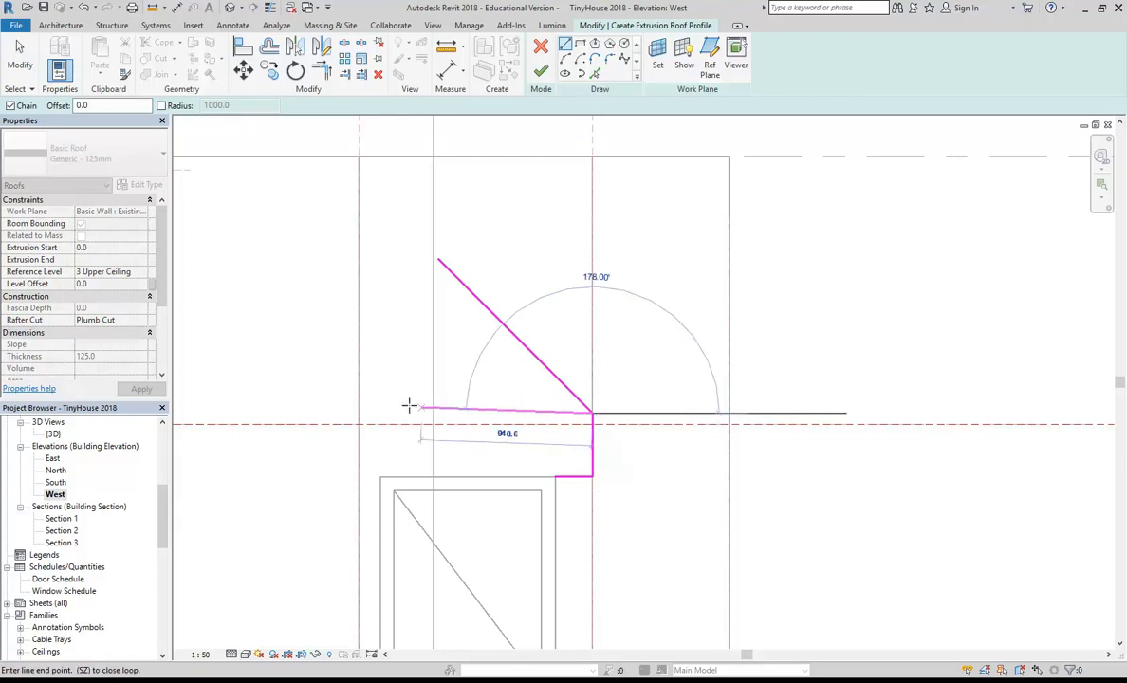
pyautogui.click(359, 413)
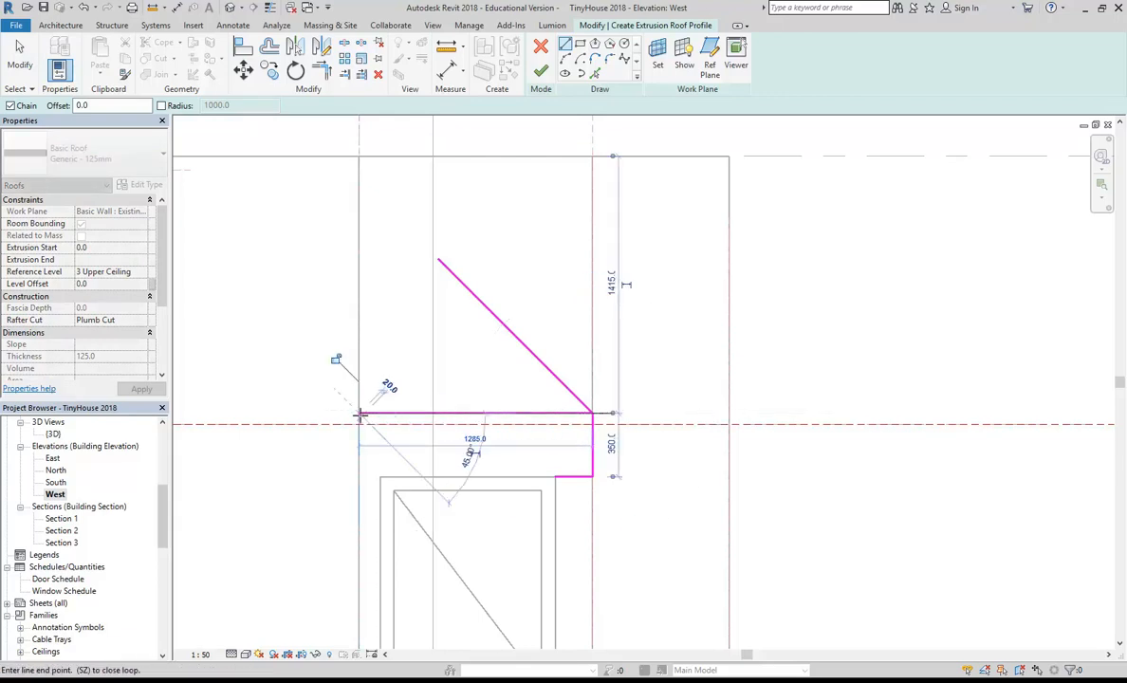
pyautogui.click(502, 273)
pyautogui.rightClick(506, 196)
pyautogui.click(519, 207)
pyautogui.rightClick(518, 203)
pyautogui.click(531, 214)
pyautogui.scroll(1, 487, 328)
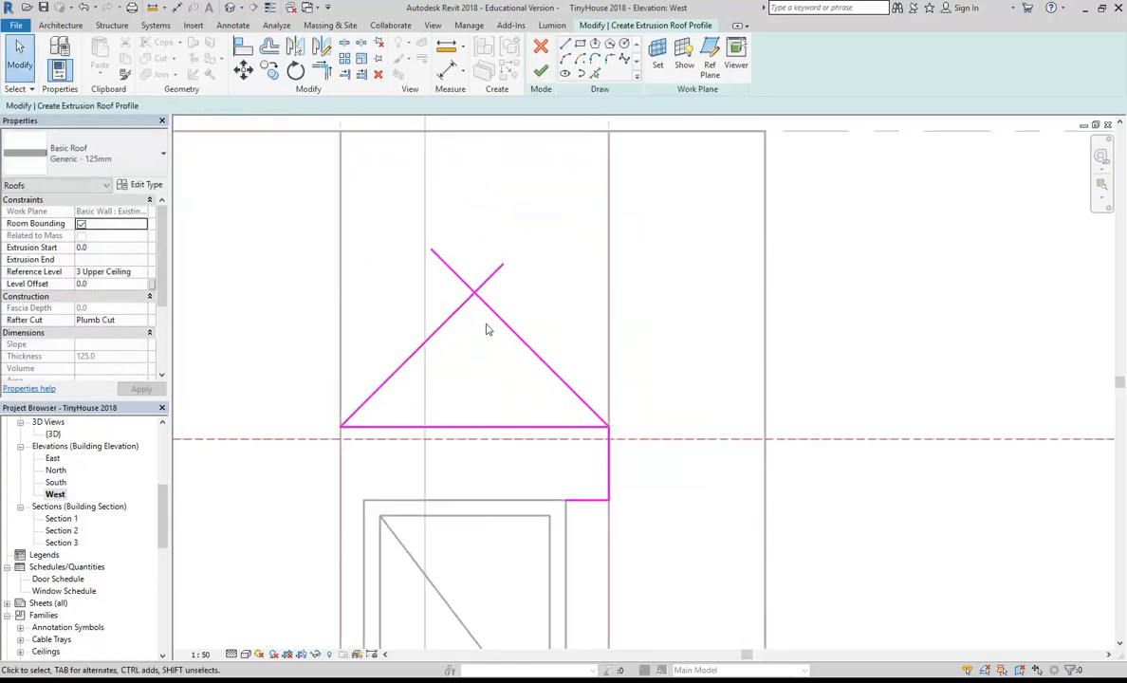
pyautogui.scroll(1, 471, 440)
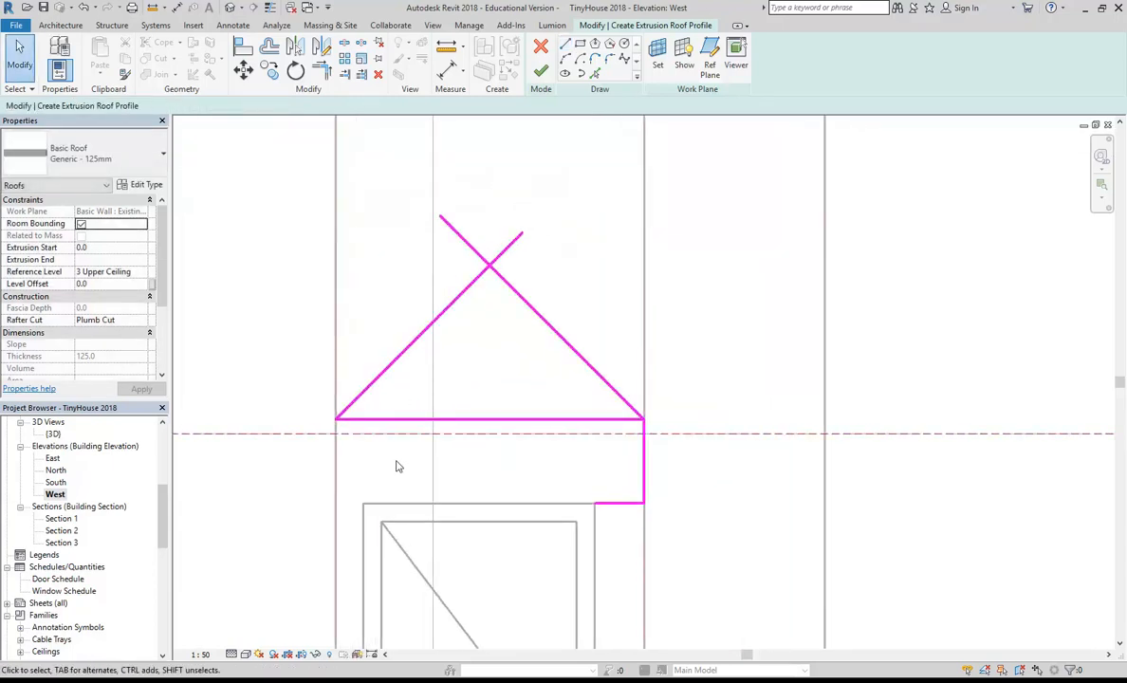
# Step: Delete the horizontal base line and the short horizontal and 350 mm vertical helper lines, keeping only the two slopes
pyautogui.click(567, 422)
pyautogui.press('Delete')
pyautogui.click(623, 504)
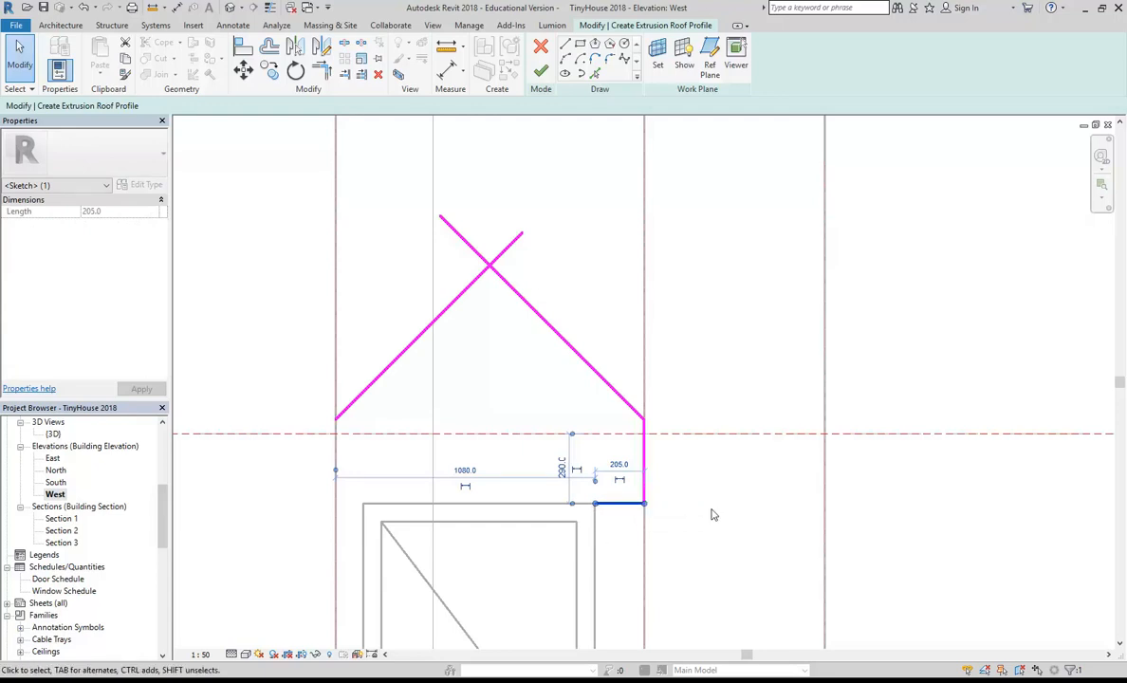
pyautogui.press('Delete')
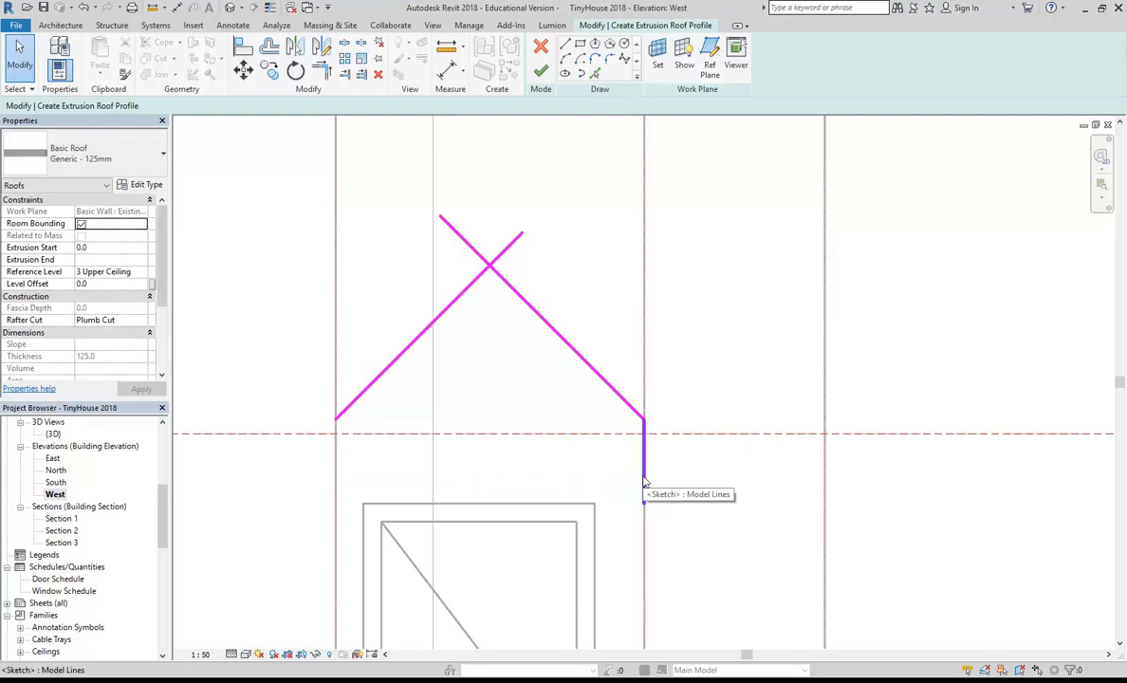
pyautogui.click(644, 483)
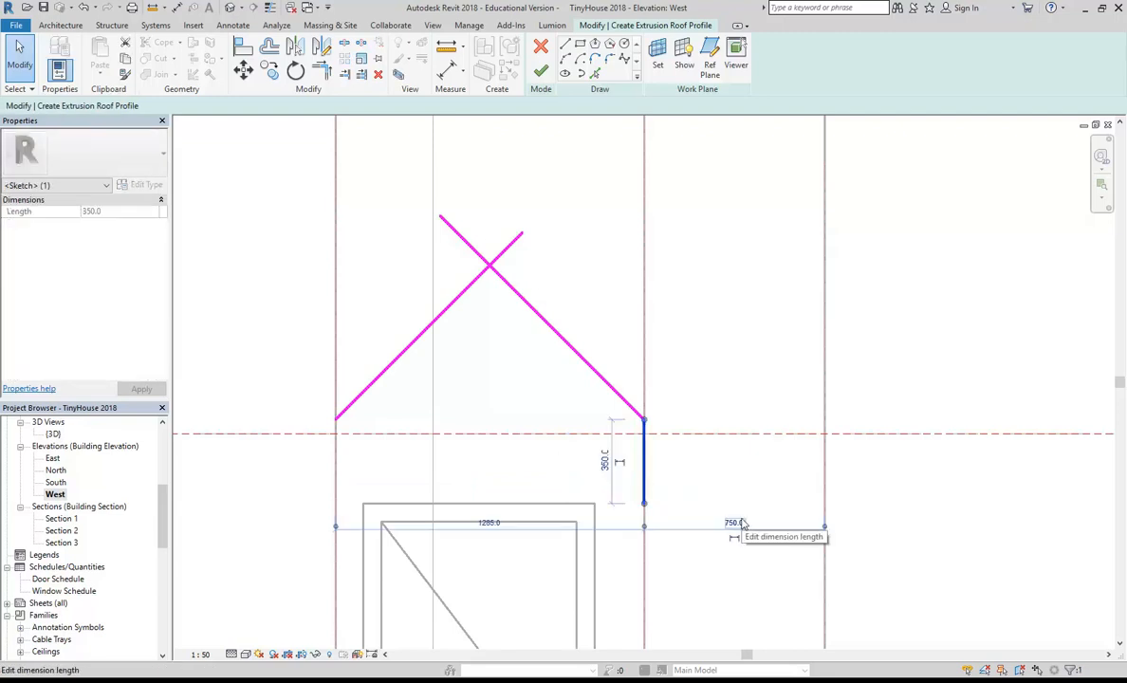
pyautogui.press('Delete')
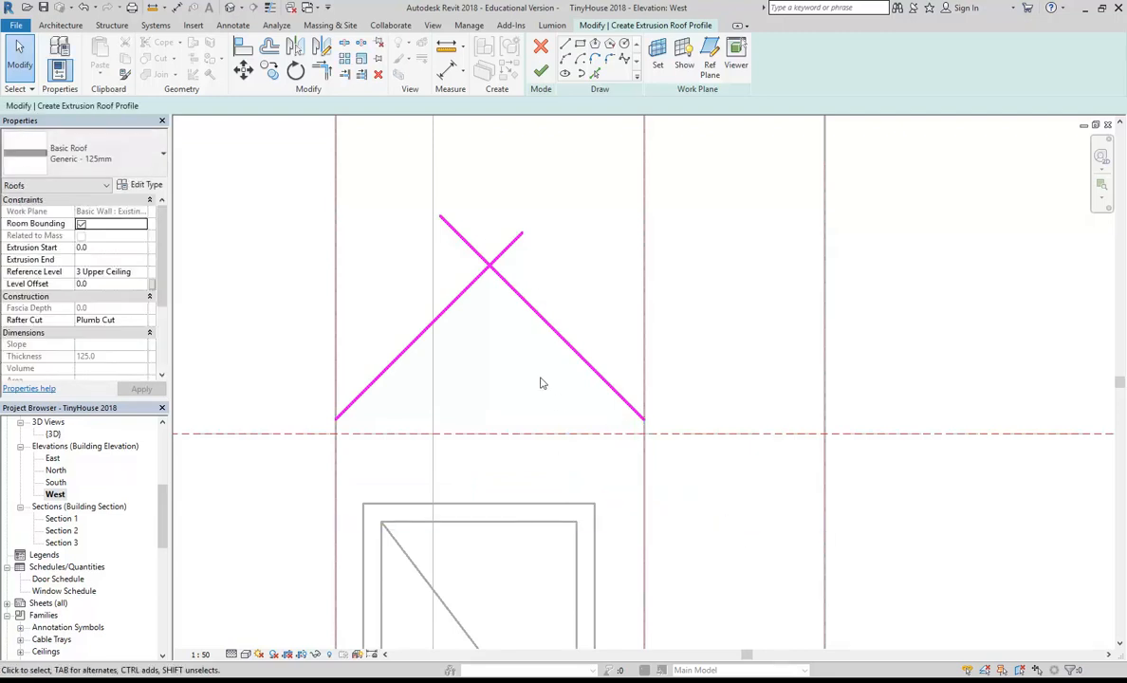
# Step: Trim the two crossing slope lines to a corner so they meet at the ridge
pyautogui.click(320, 70)
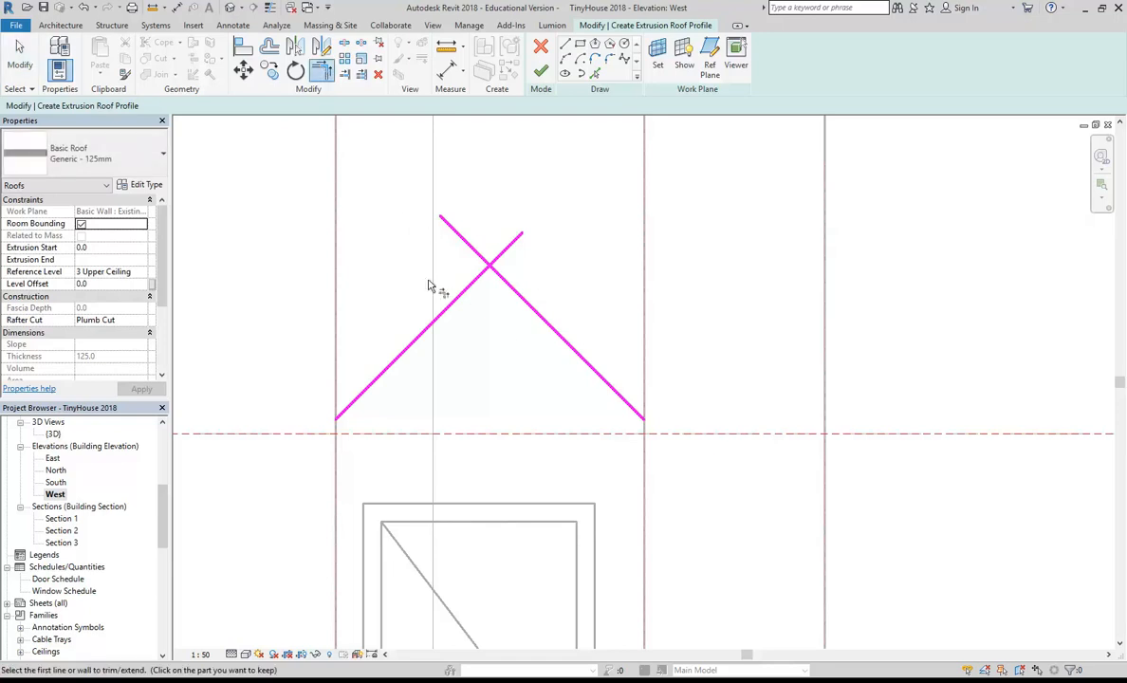
pyautogui.click(458, 300)
pyautogui.click(528, 306)
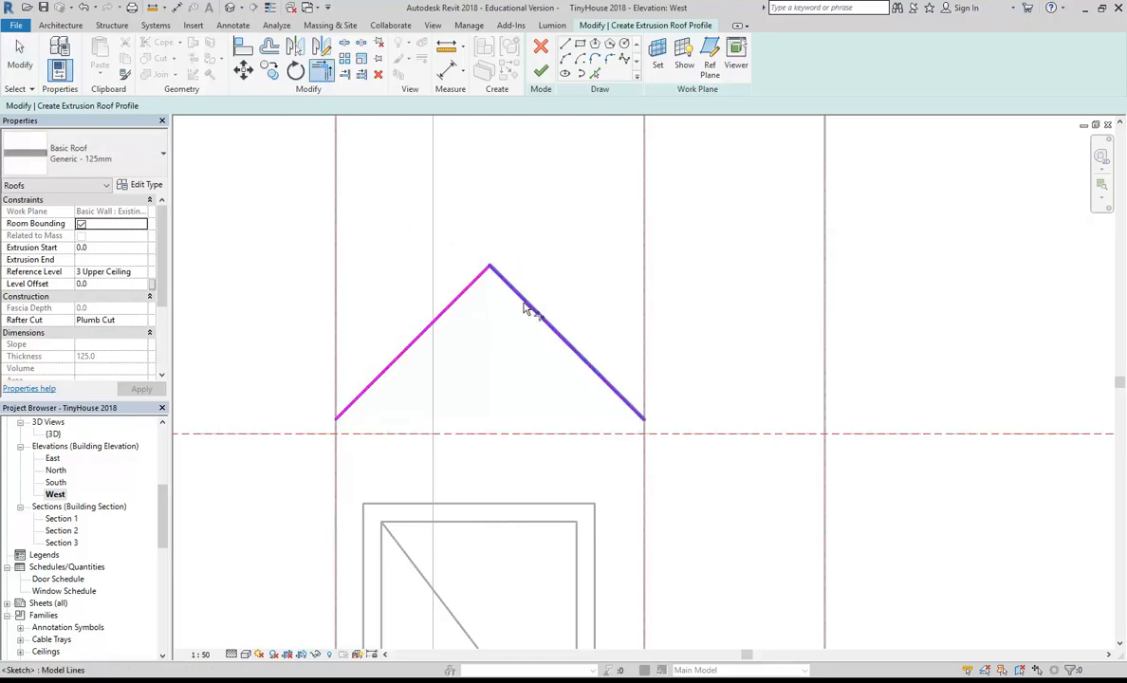
pyautogui.rightClick(503, 200)
pyautogui.click(529, 206)
# Step: Finish the gable profile sketch to create the porch roof by extrusion
pyautogui.scroll(-2, 602, 219)
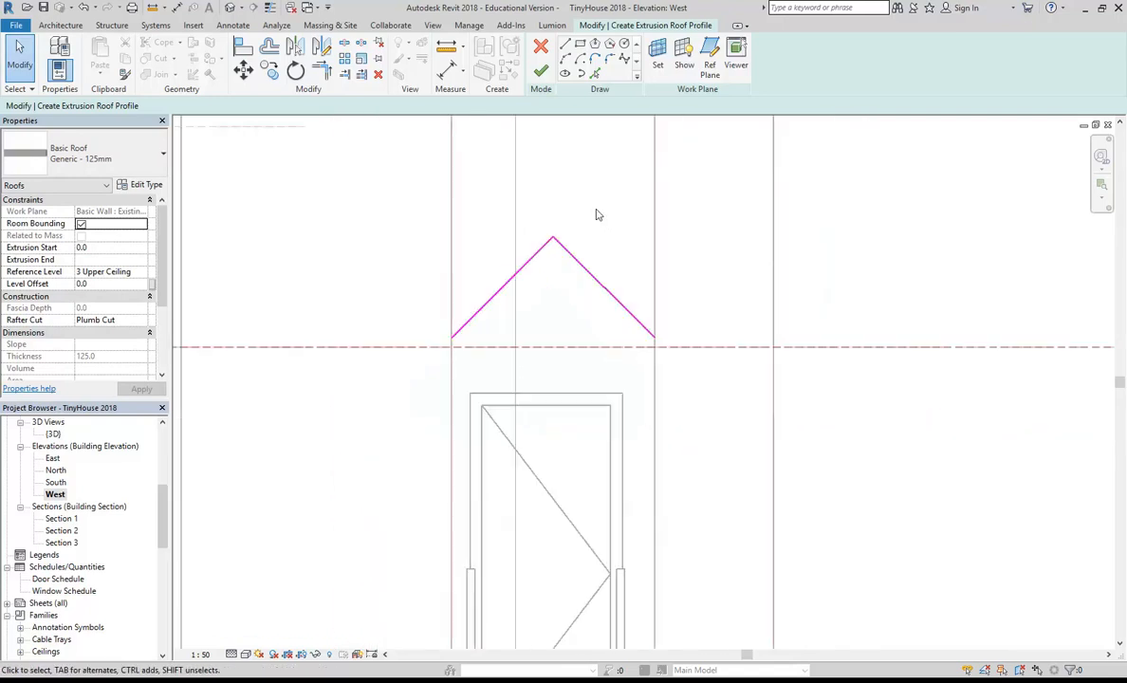
pyautogui.scroll(1, 596, 215)
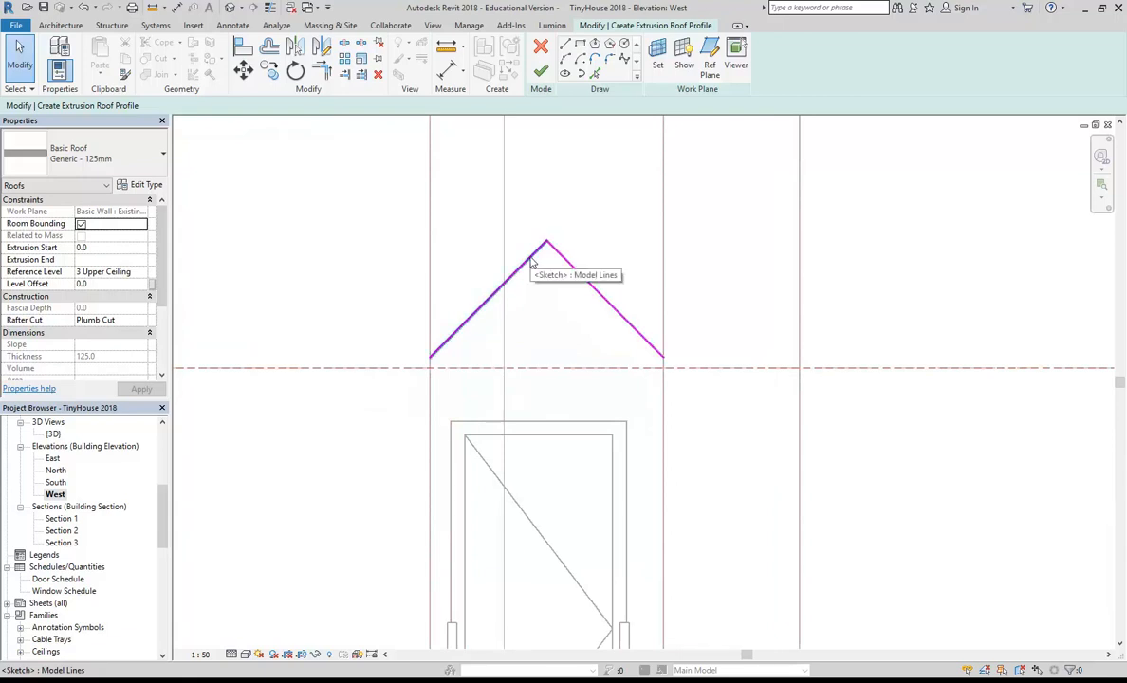
pyautogui.scroll(-2, 533, 264)
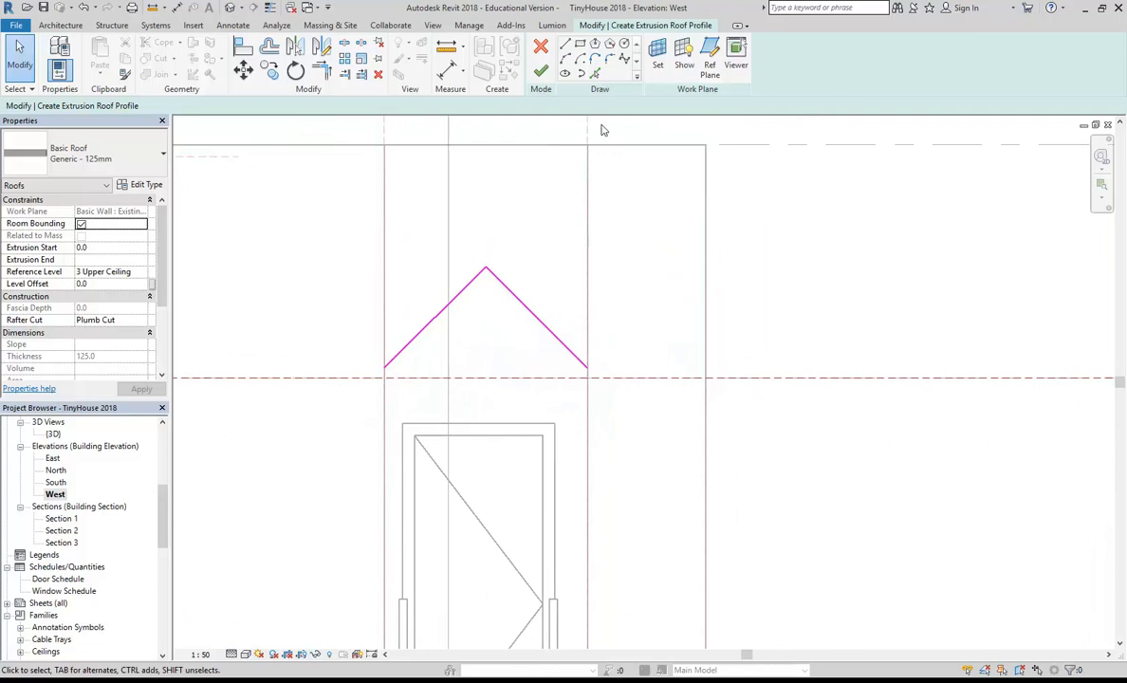
pyautogui.click(540, 71)
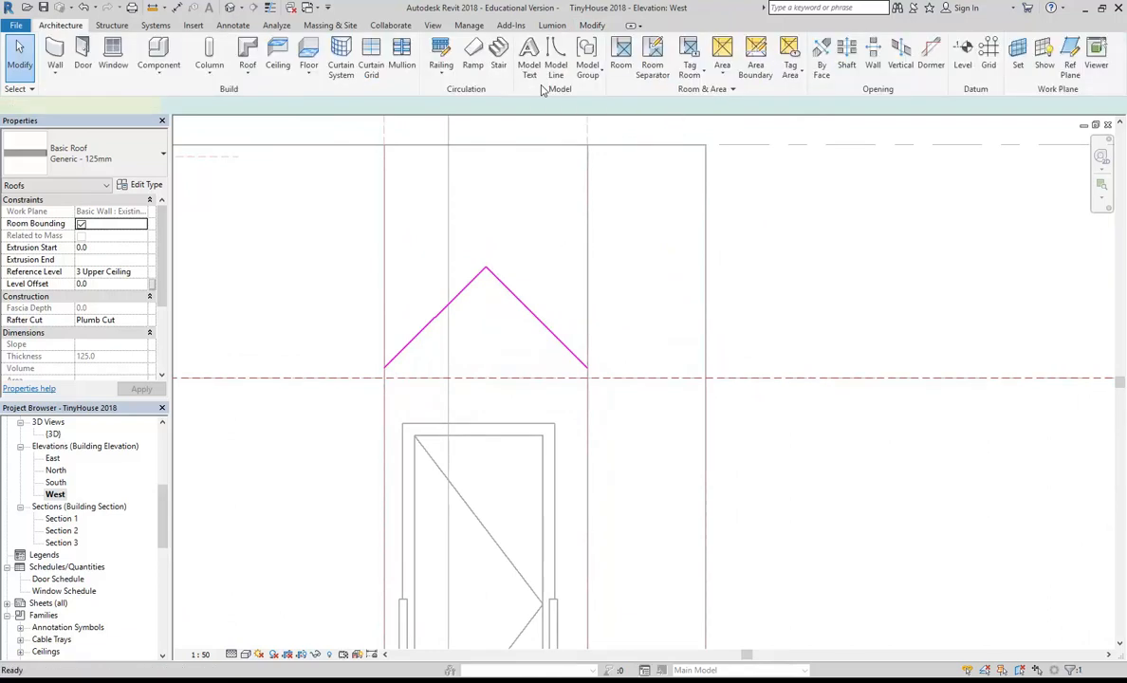
# Step: Open the porch roof's profile sketch, check its right slope line, and finish the sketch without changing it
pyautogui.scroll(3, 441, 322)
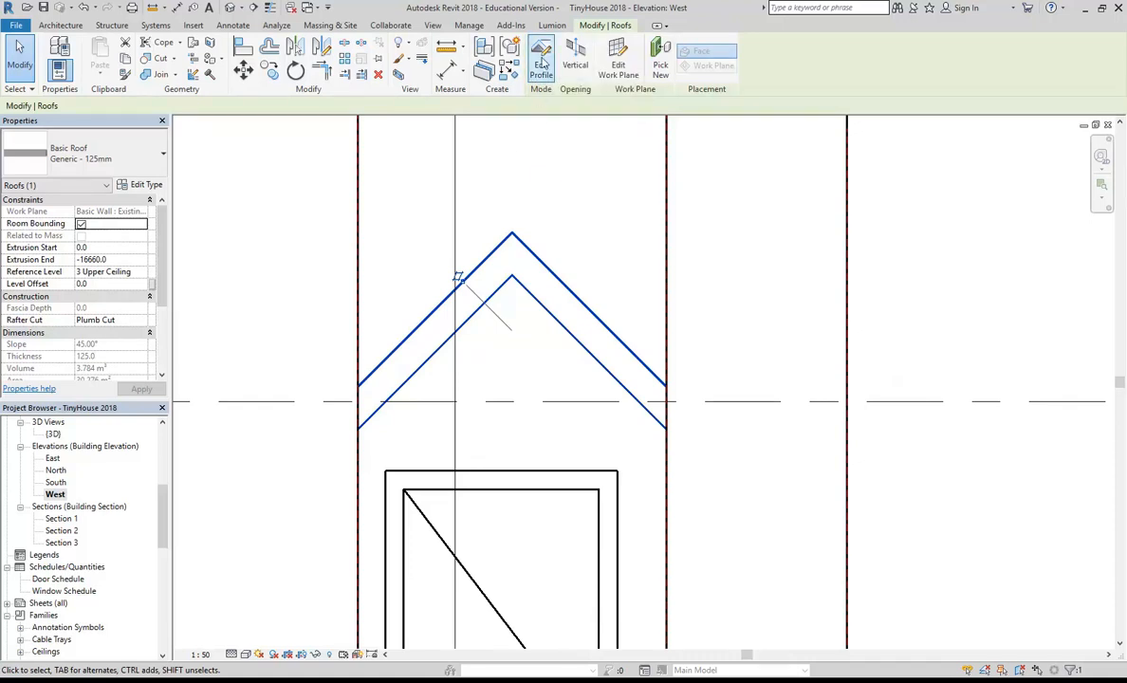
pyautogui.click(540, 59)
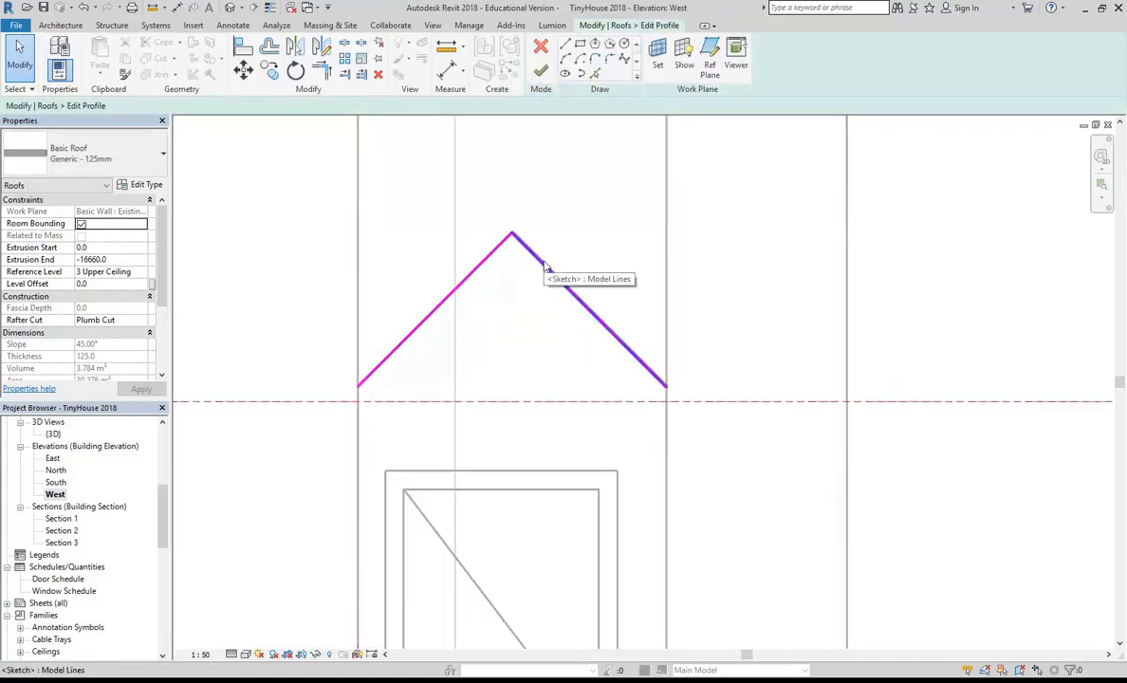
pyautogui.click(604, 331)
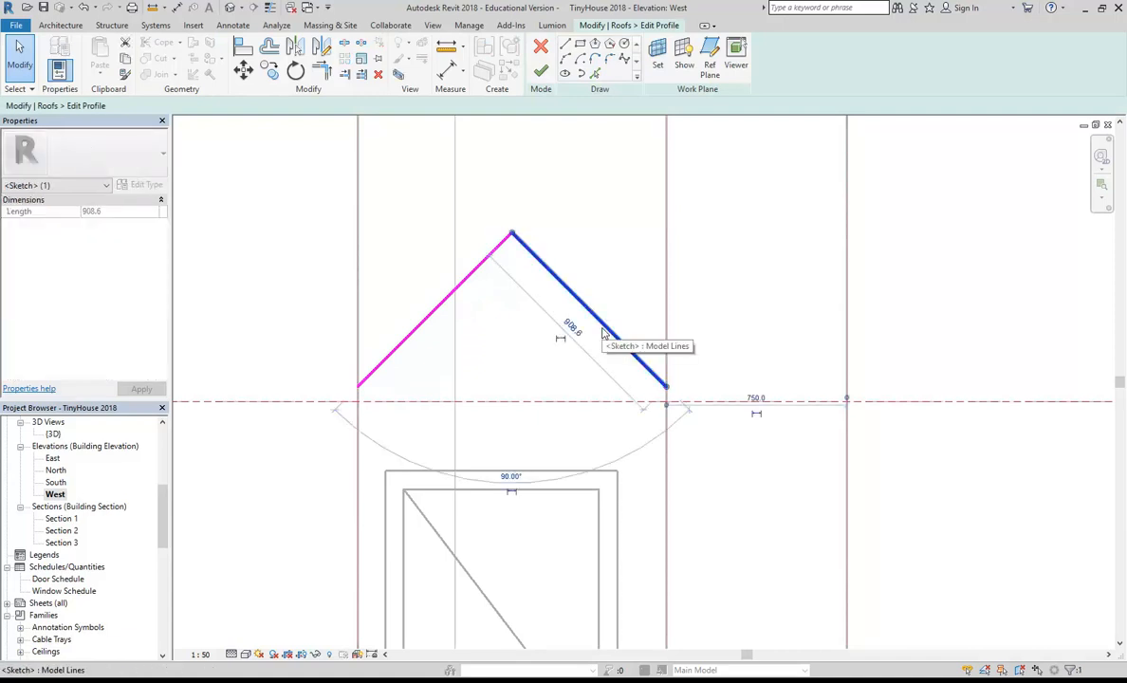
pyautogui.click(540, 71)
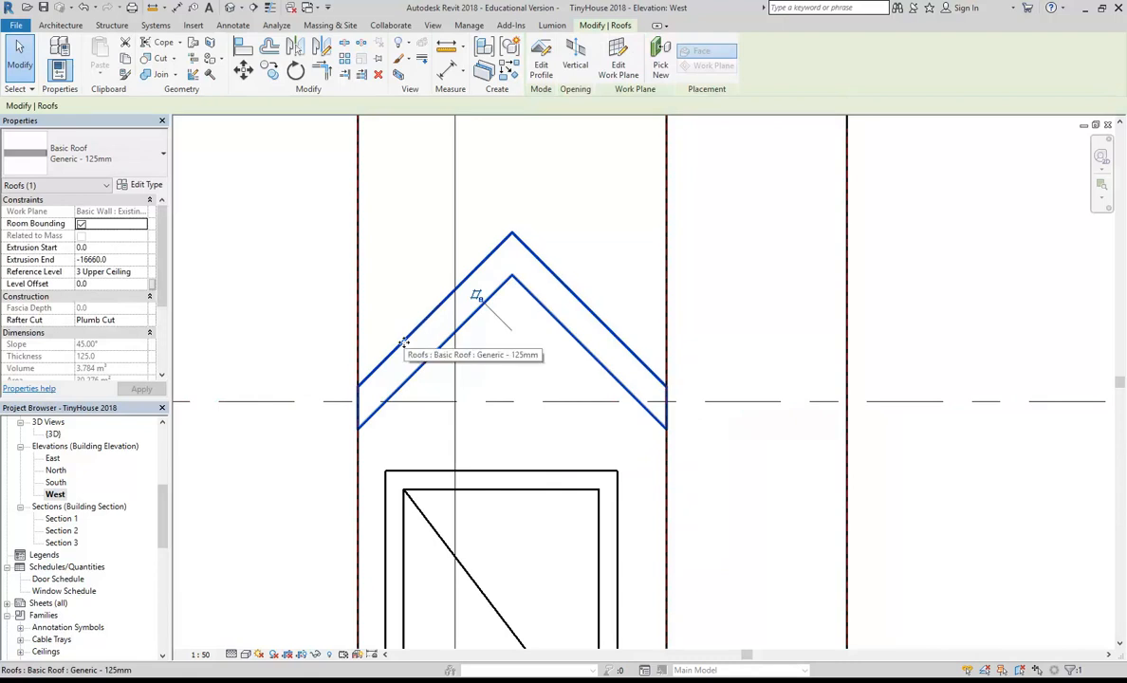
# Step: Examine how far the porch roof extrudes through the house in the West elevation, the Site floor plan and the 3D view
pyautogui.scroll(-3, 404, 341)
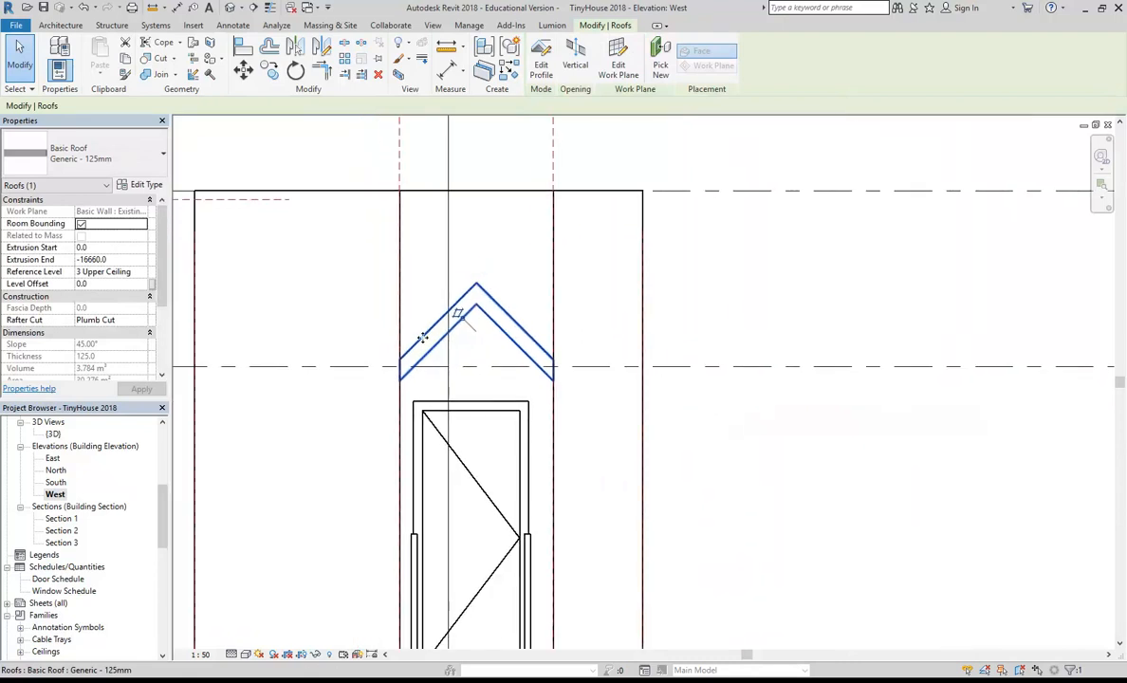
pyautogui.scroll(-4, 423, 337)
pyautogui.scroll(4, 423, 337)
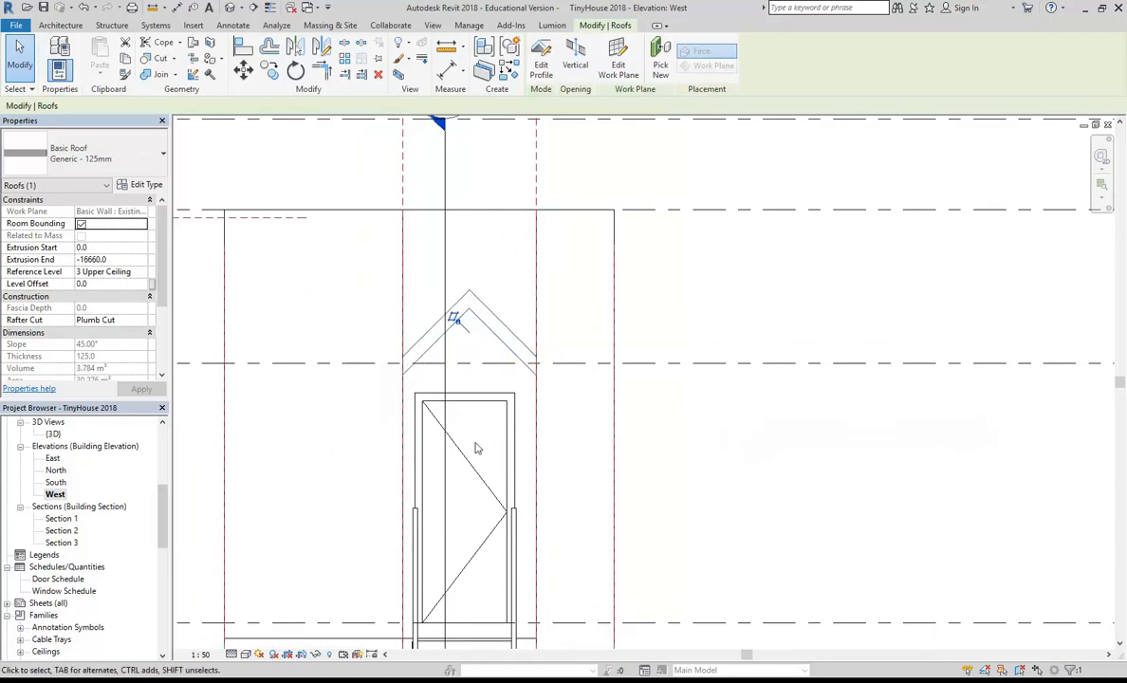
pyautogui.scroll(2, 456, 315)
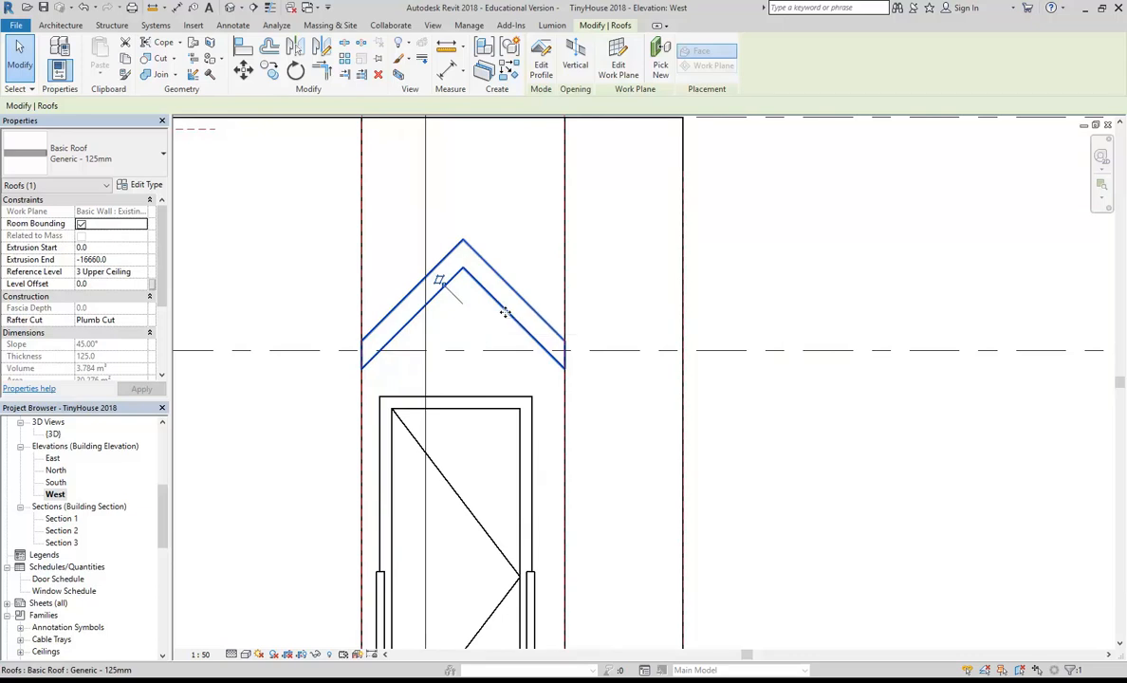
pyautogui.moveTo(163, 512); pyautogui.dragTo(167, 456)
pyautogui.doubleClick(52, 518)
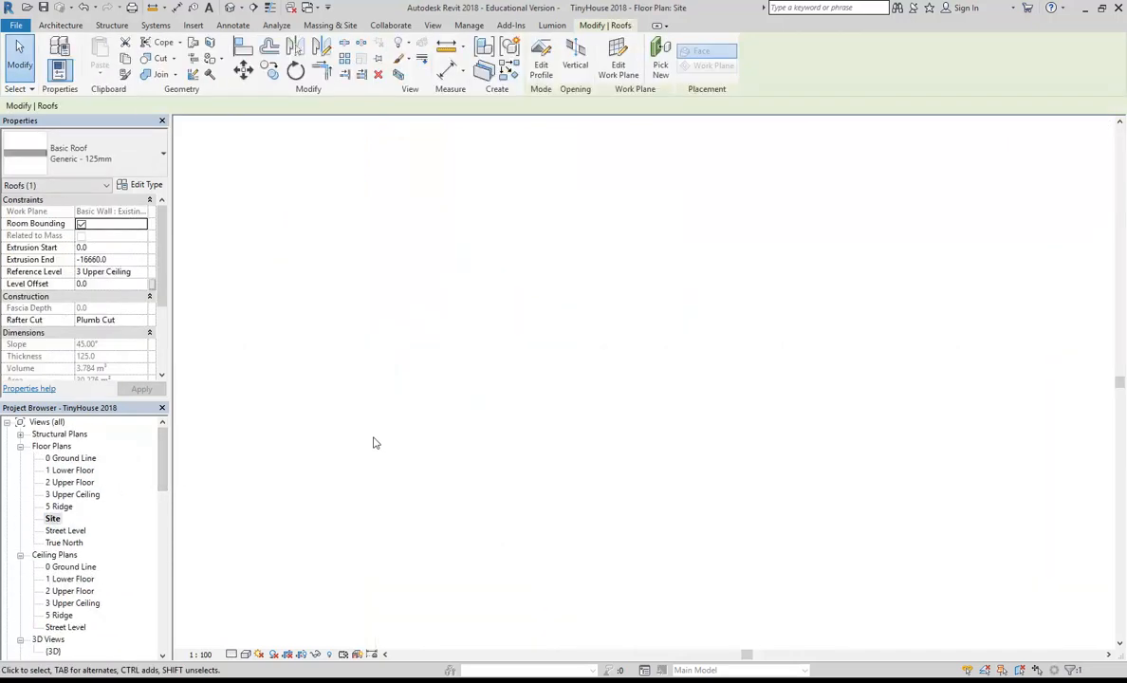
pyautogui.moveTo(522, 474); pyautogui.dragTo(548, 511, button='middle')
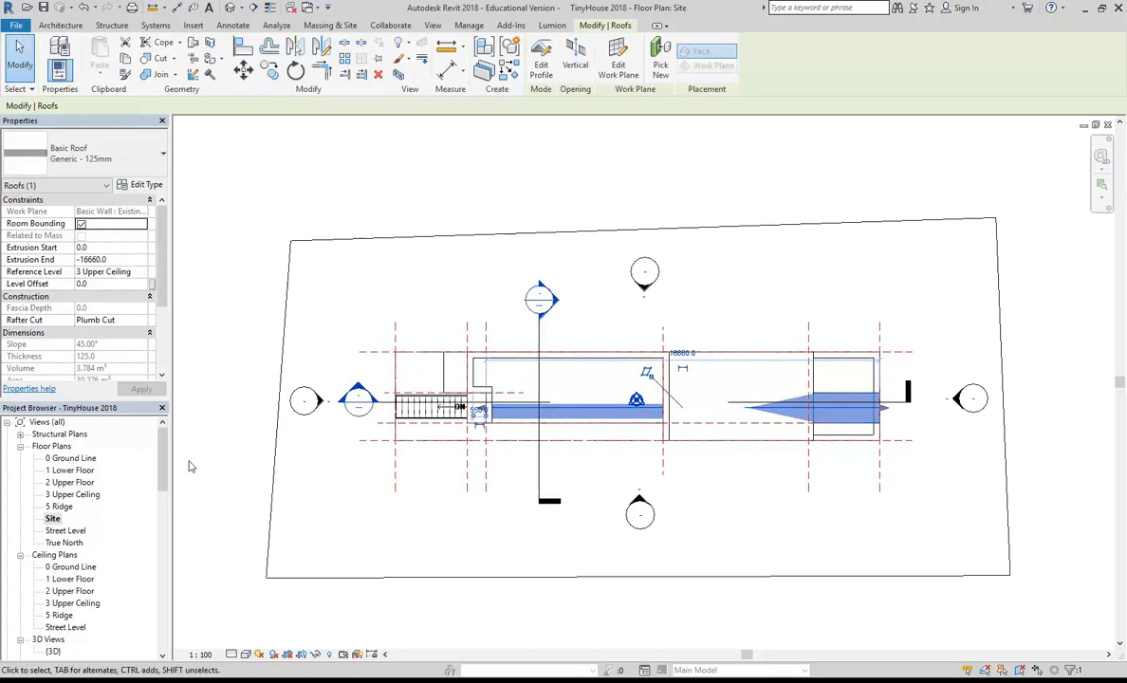
pyautogui.click(228, 7)
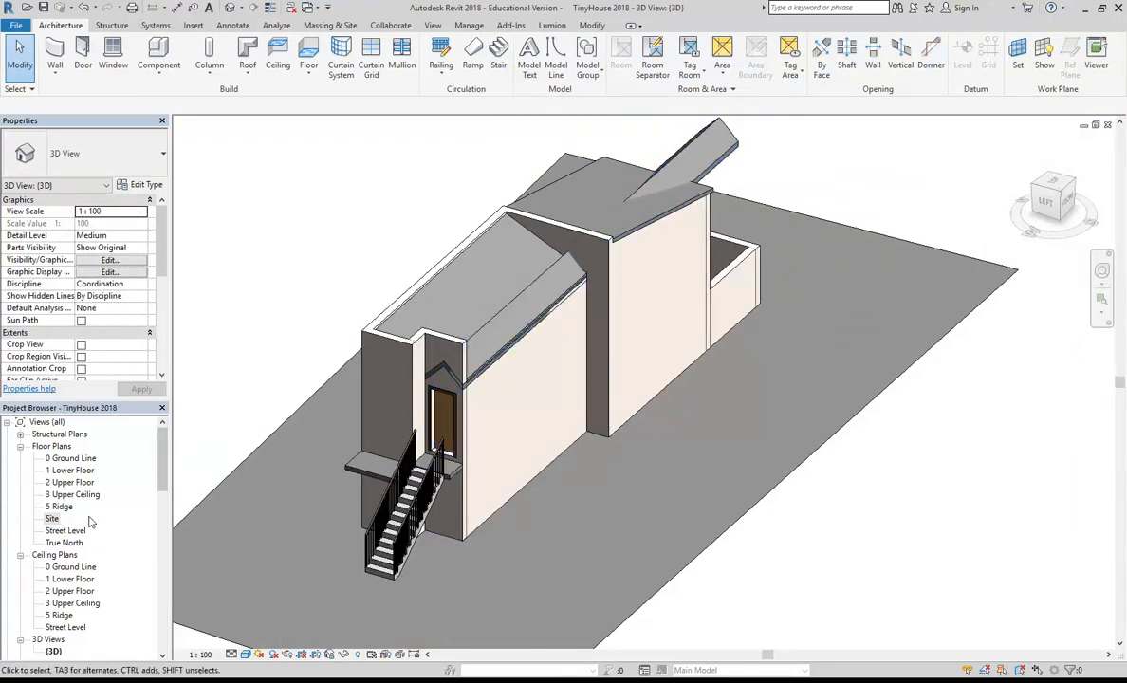
# Step: In the Site floor plan, shorten the porch roof from its far end to an extrusion end of 800 mm, covering only the entry recess
pyautogui.doubleClick(51, 519)
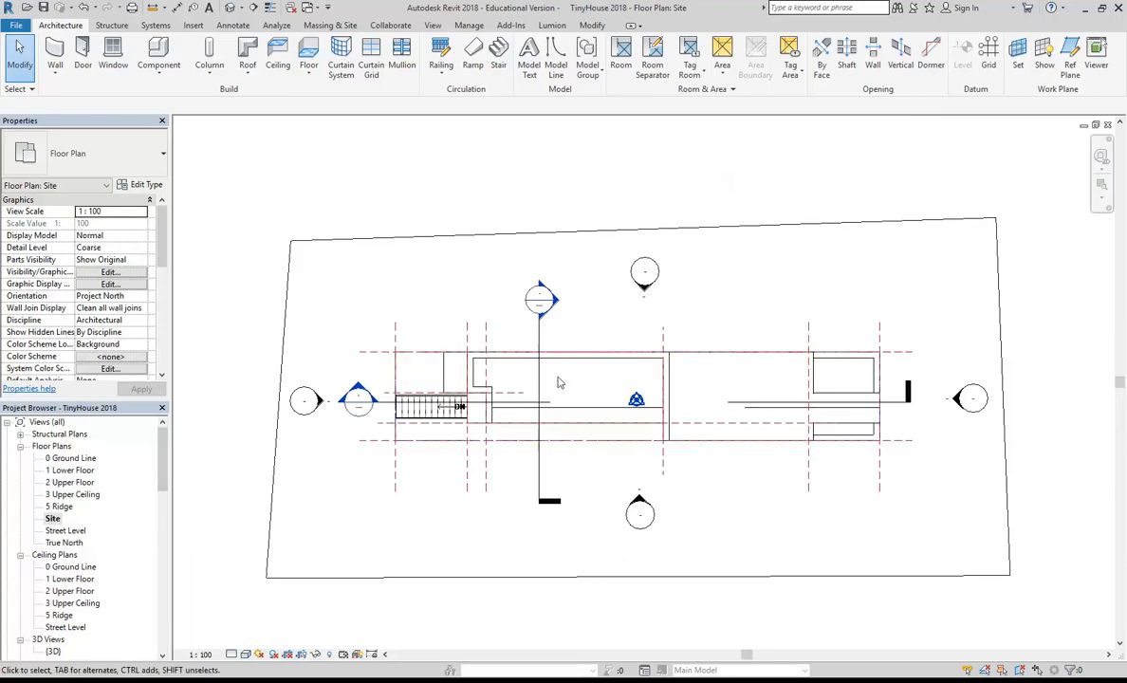
pyautogui.scroll(3, 575, 387)
pyautogui.click(664, 417)
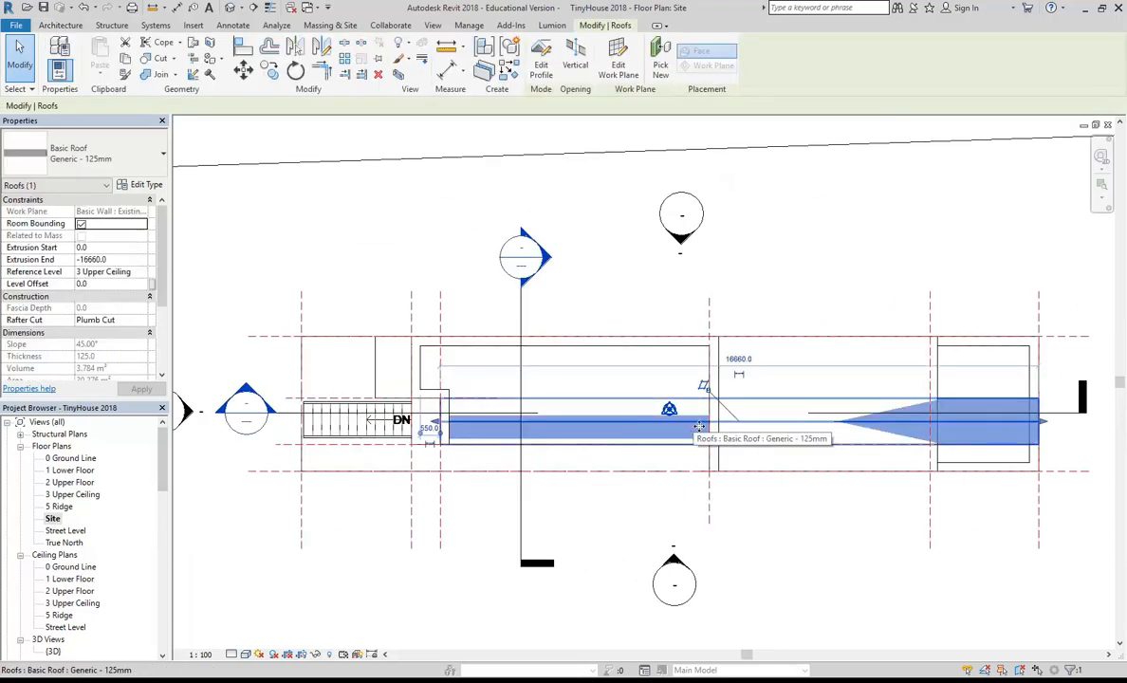
pyautogui.moveTo(1030, 426); pyautogui.dragTo(444, 422)
pyautogui.scroll(4, 398, 420)
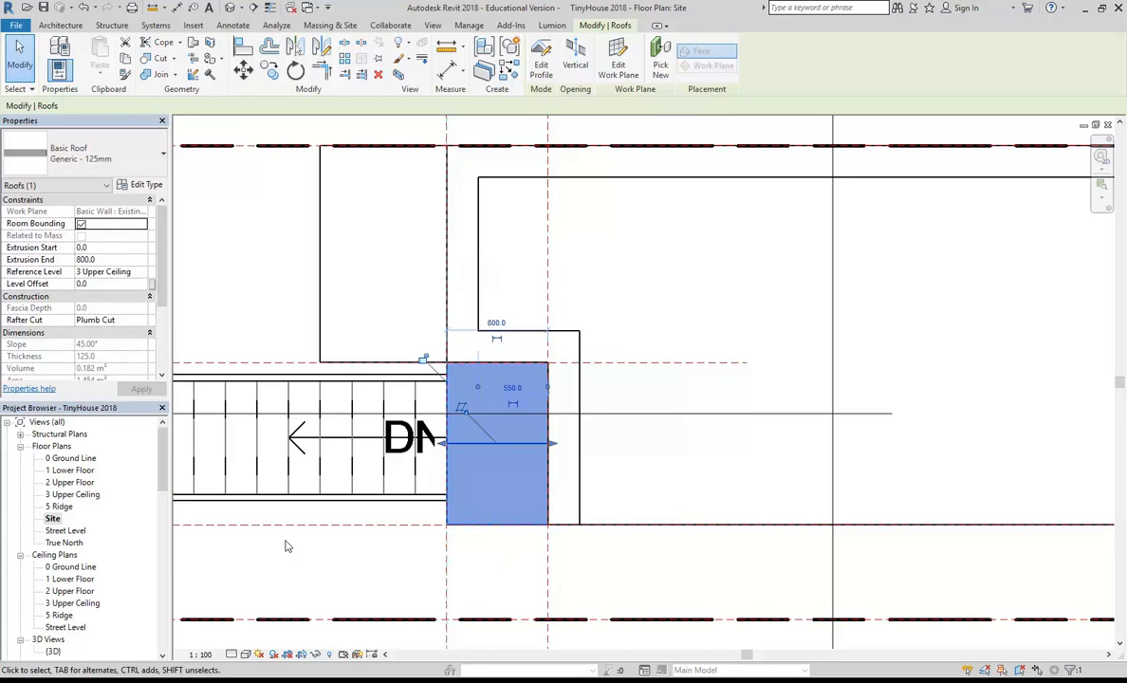
# Step: Examine the shortened porch roof above the entry door up close in the 3D view
pyautogui.doubleClick(54, 650)
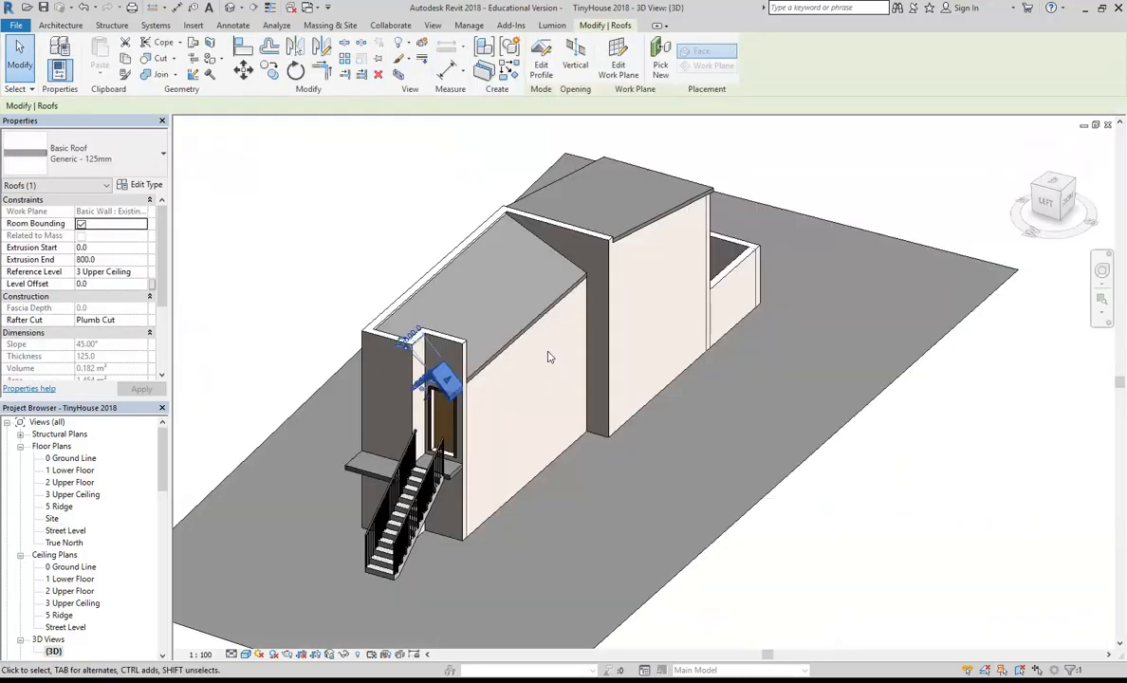
pyautogui.keyDown('shift'); pyautogui.moveTo(461, 385); pyautogui.dragTo(440, 399, button='middle'); pyautogui.keyUp('shift')
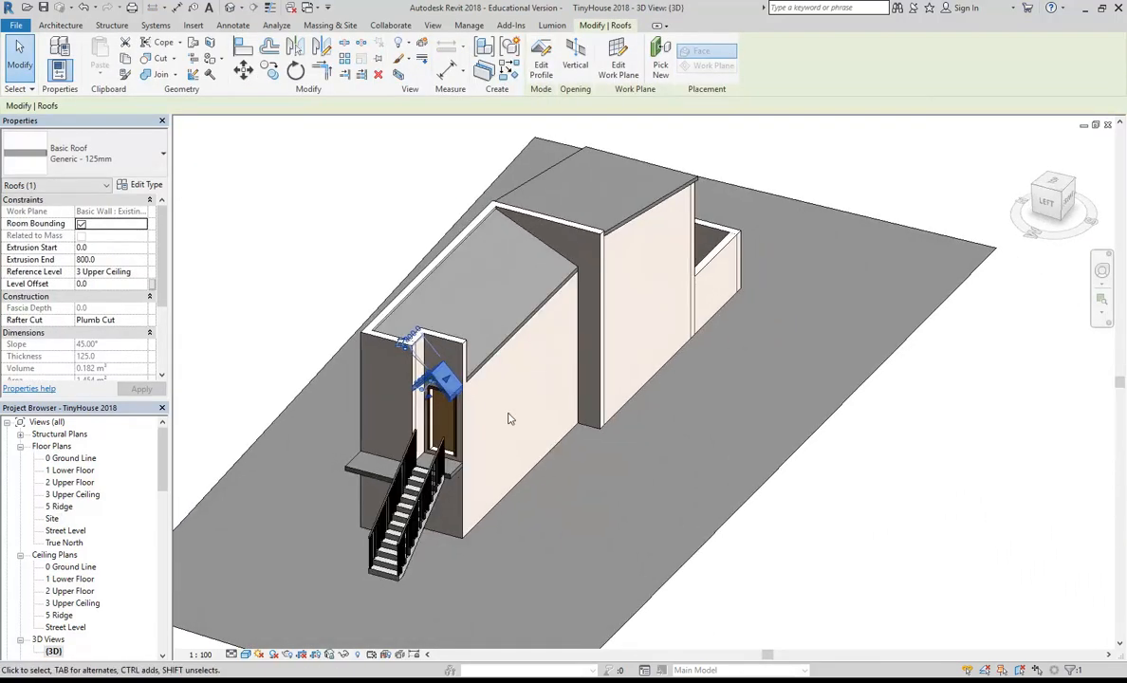
pyautogui.press('Escape')
pyautogui.scroll(4, 429, 406)
pyautogui.keyDown('shift'); pyautogui.moveTo(378, 339); pyautogui.dragTo(516, 495, button='middle'); pyautogui.keyUp('shift')
pyautogui.scroll(5, 464, 432)
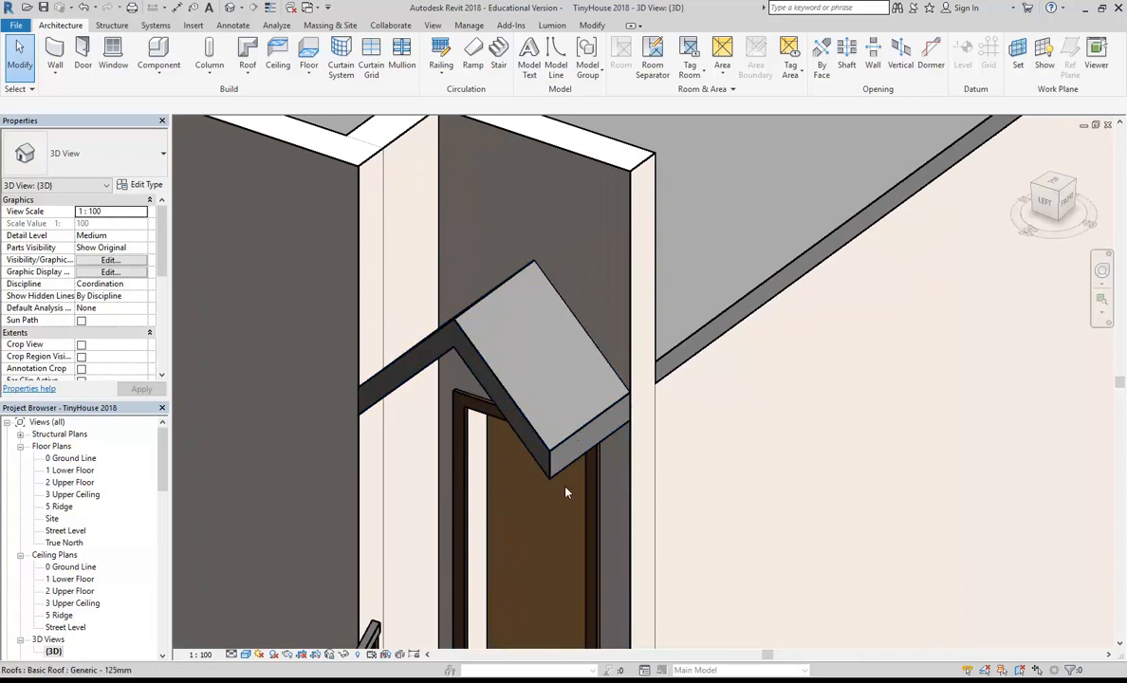
pyautogui.keyDown('shift'); pyautogui.moveTo(370, 380); pyautogui.dragTo(402, 360, button='middle'); pyautogui.keyUp('shift')
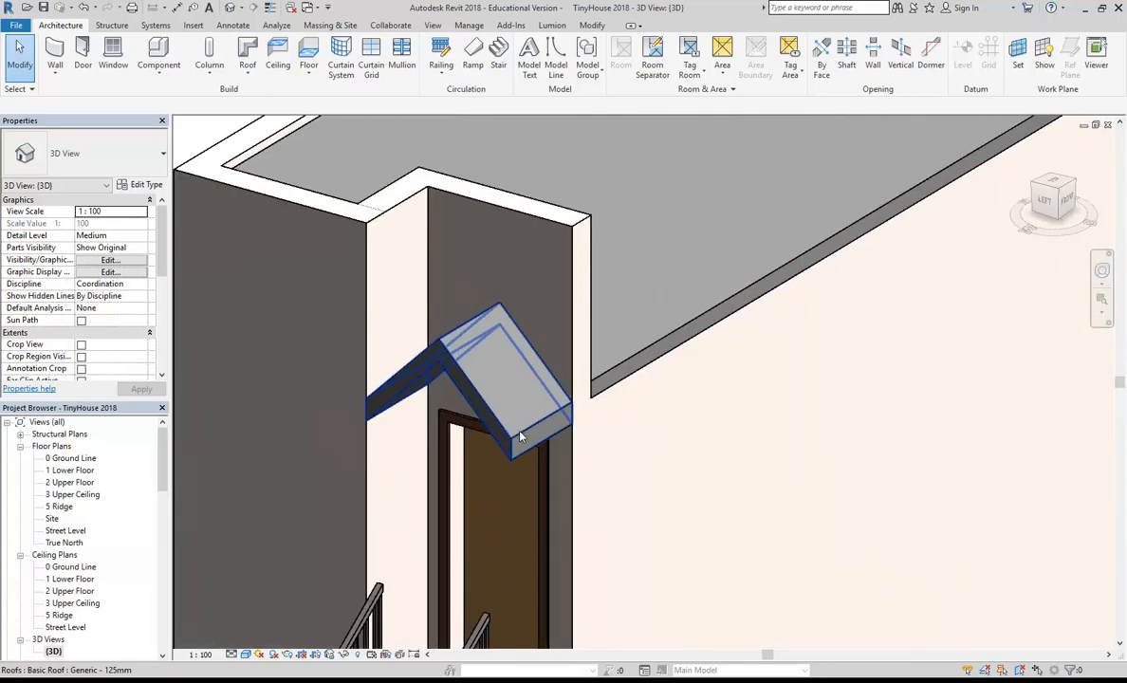
# Step: Open the porch roof's profile sketch for editing in the West elevation
pyautogui.moveTo(163, 452); pyautogui.dragTo(163, 489)
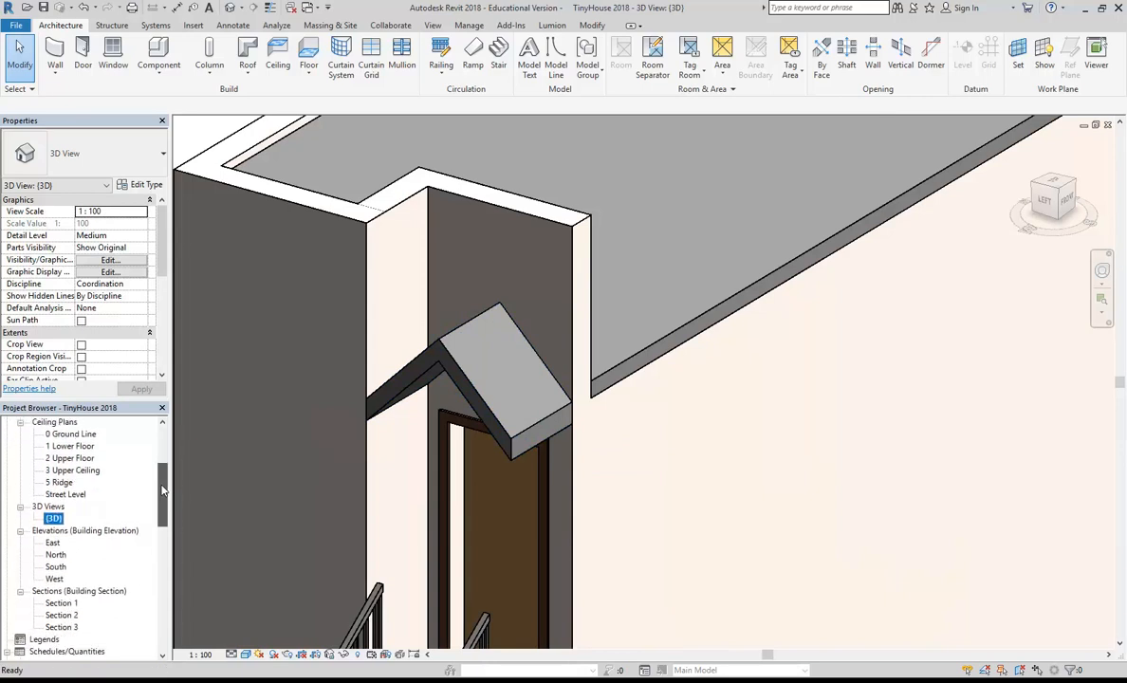
pyautogui.doubleClick(54, 579)
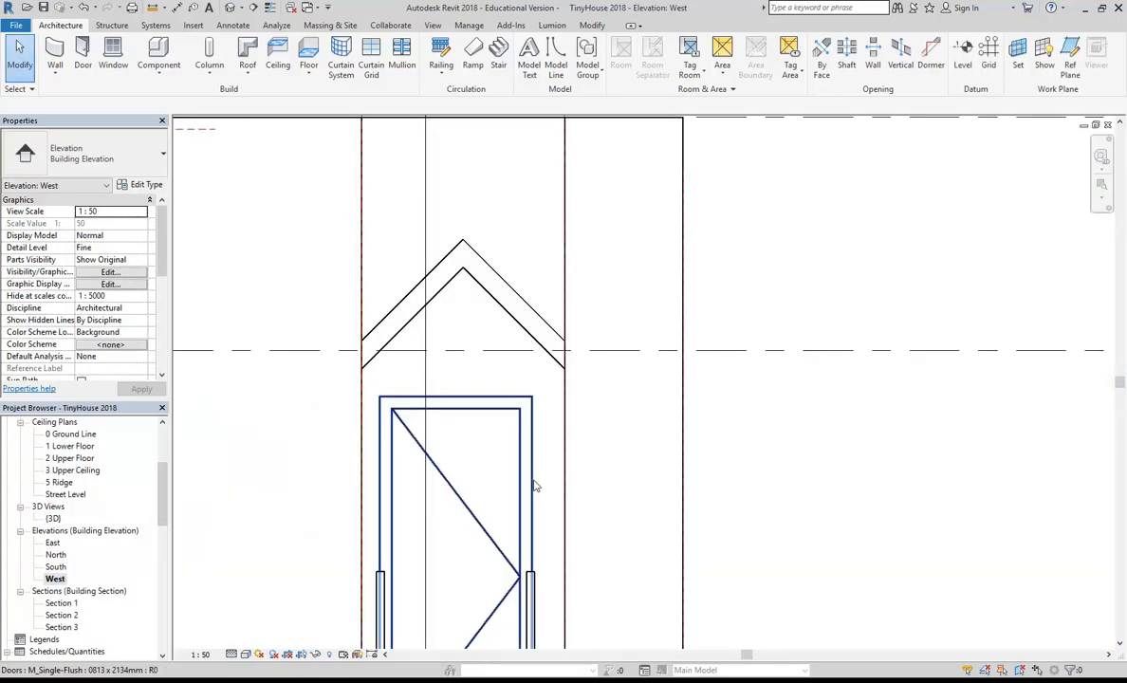
pyautogui.scroll(2, 581, 392)
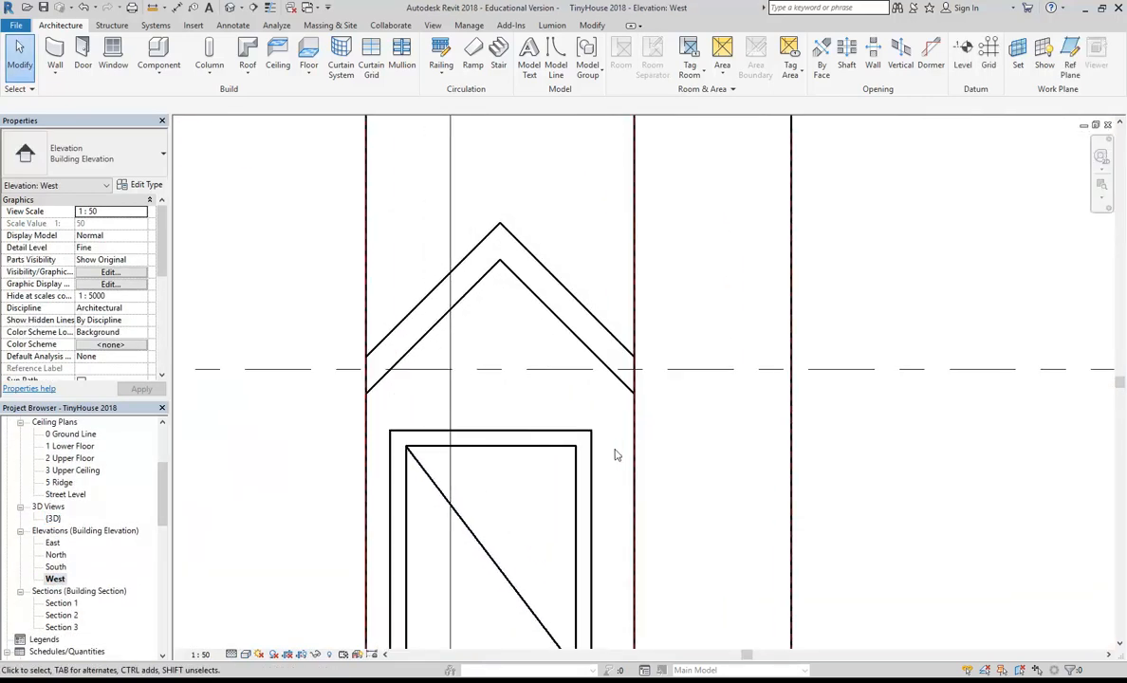
pyautogui.click(624, 352)
pyautogui.click(570, 334)
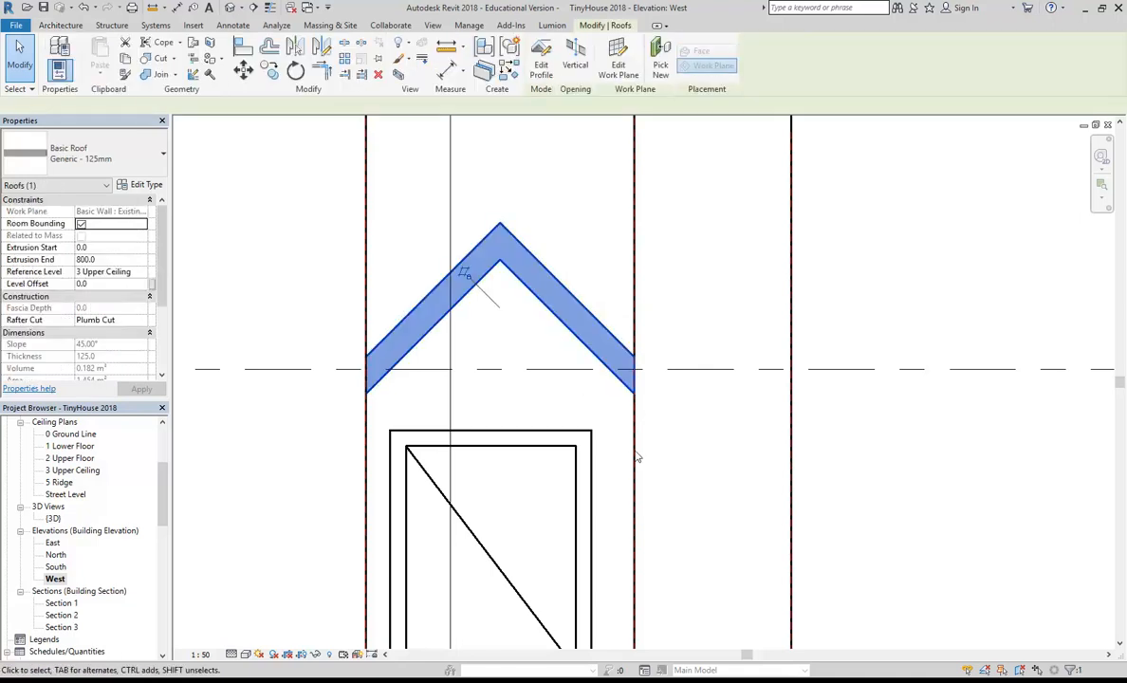
pyautogui.click(541, 69)
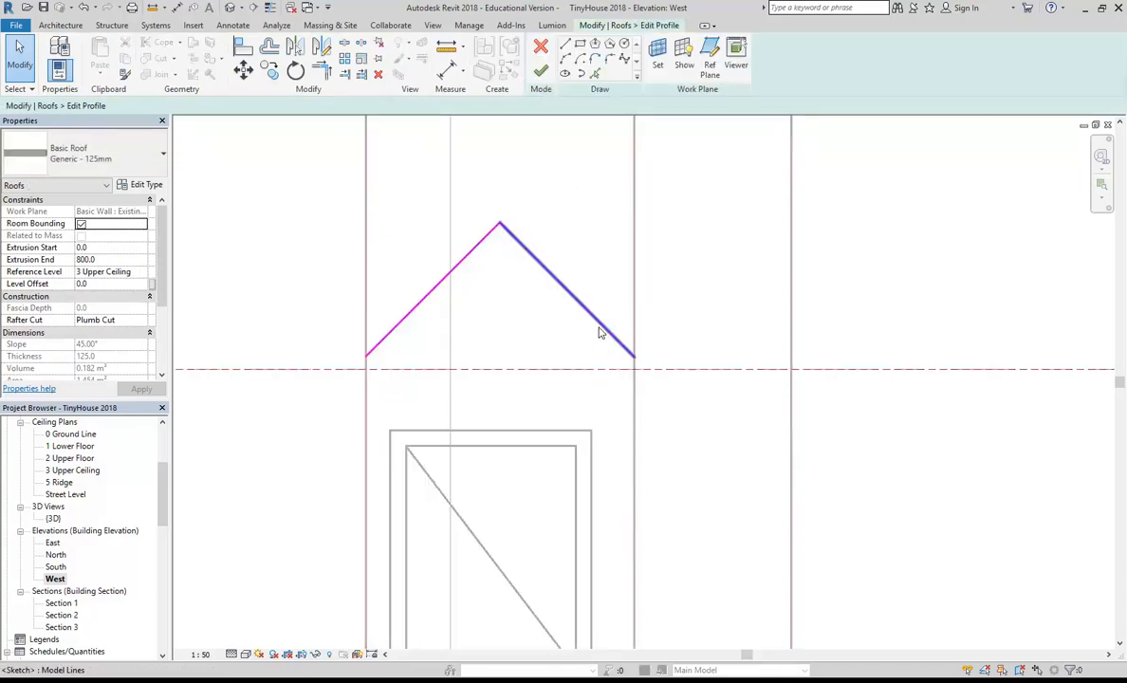
# Step: Move the profile's right slope line 100 mm horizontally towards the left slope and finish the profile edit
pyautogui.click(599, 326)
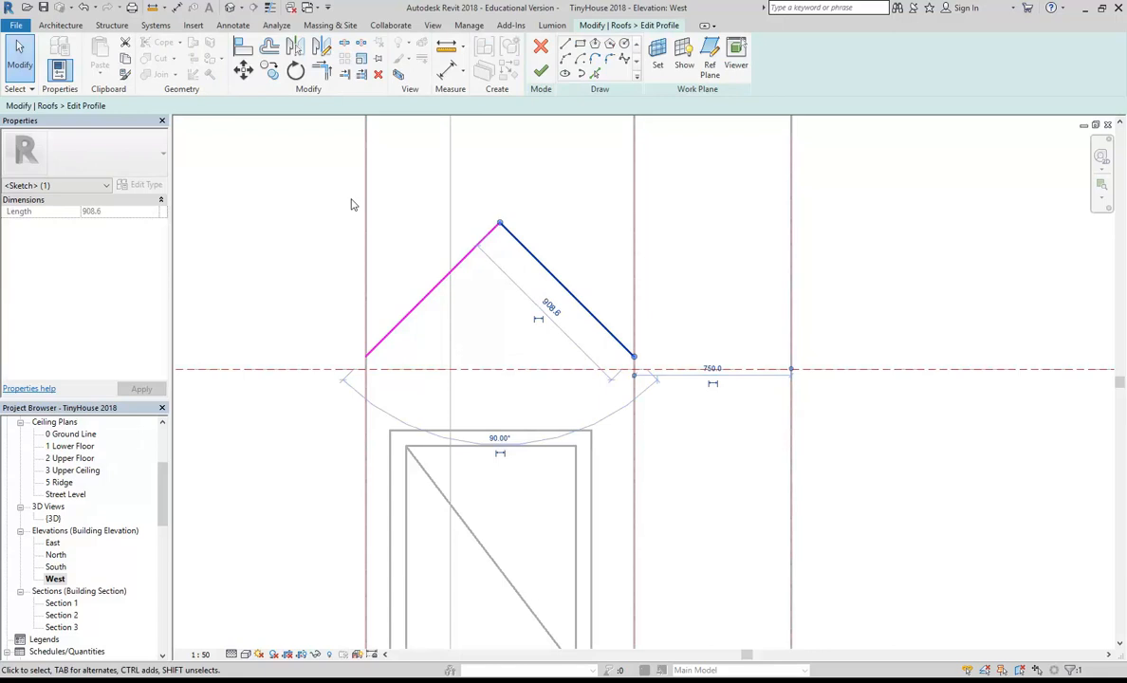
pyautogui.click(245, 70)
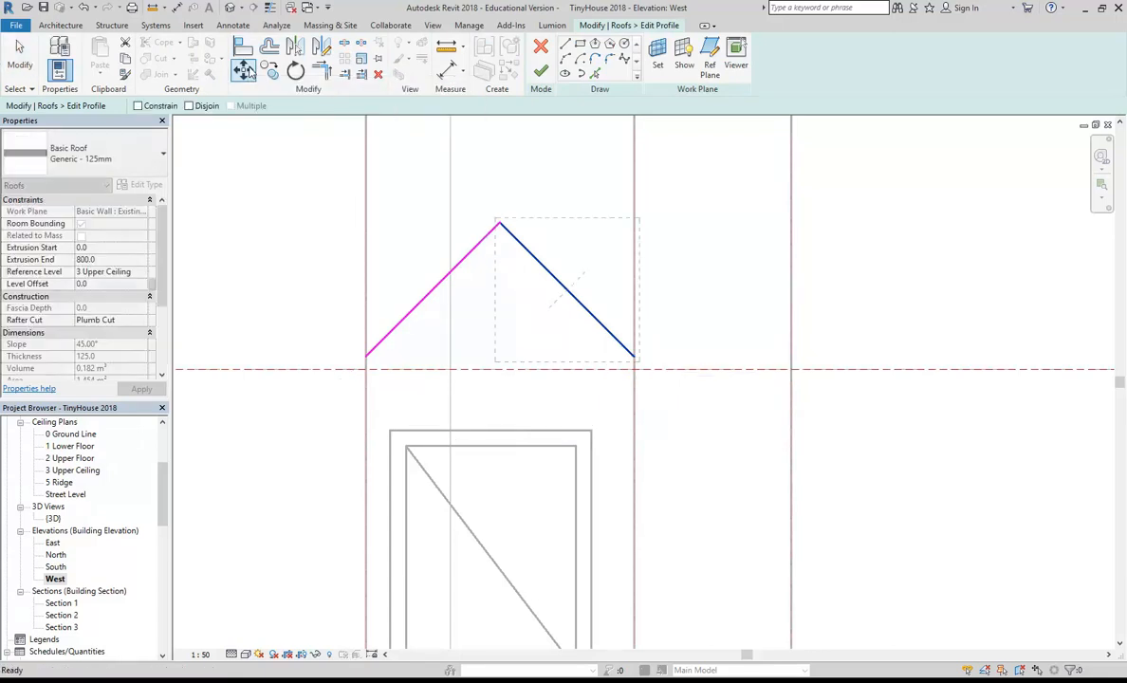
pyautogui.click(560, 330)
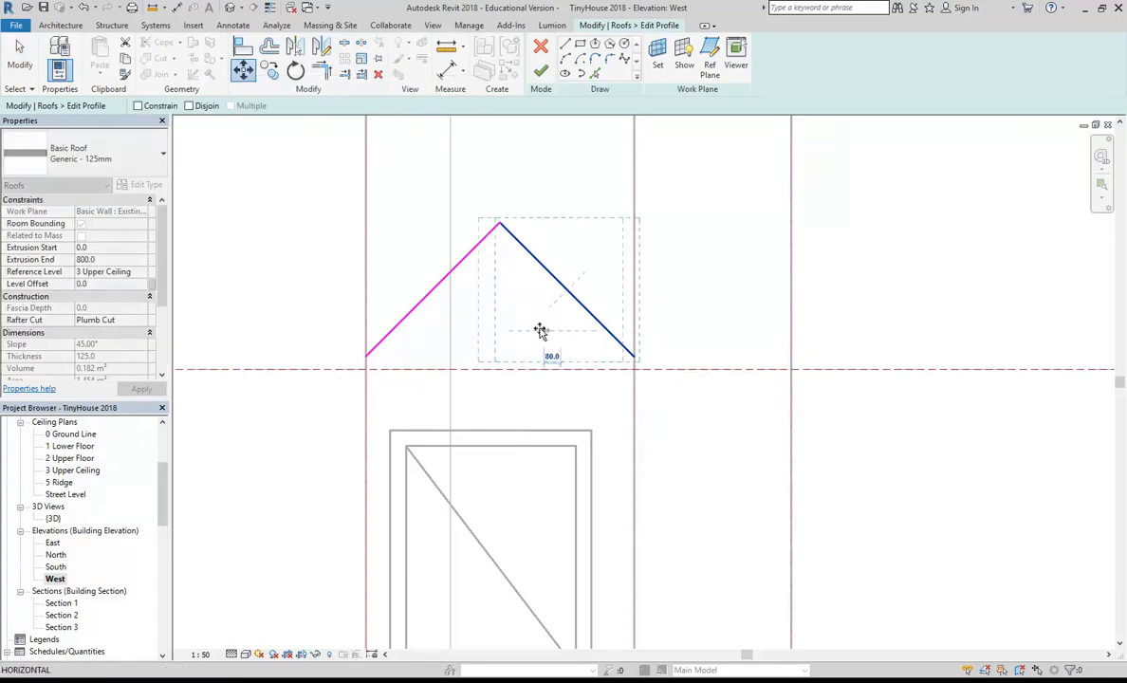
pyautogui.write('100')
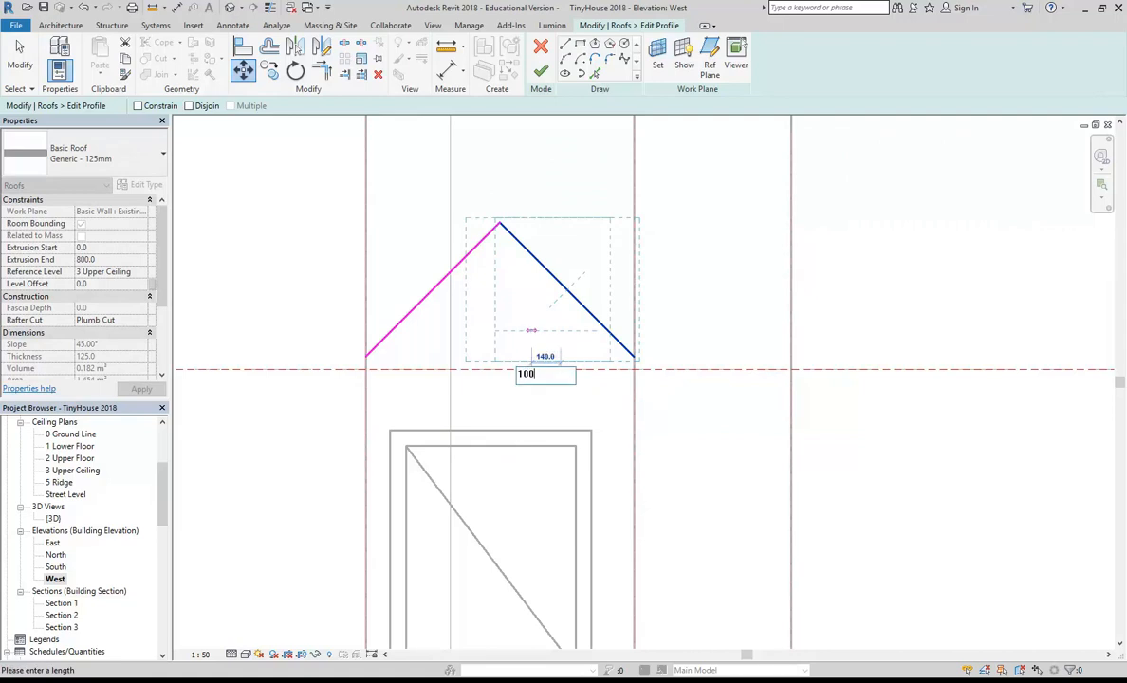
pyautogui.press('Return')
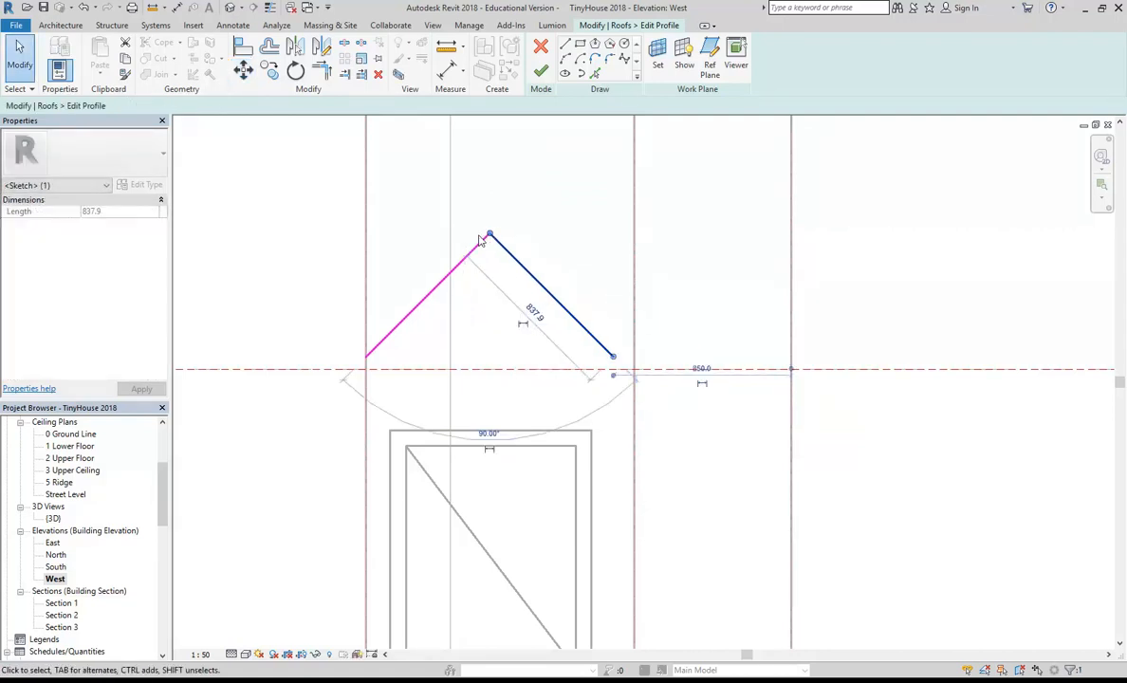
pyautogui.press('Escape')
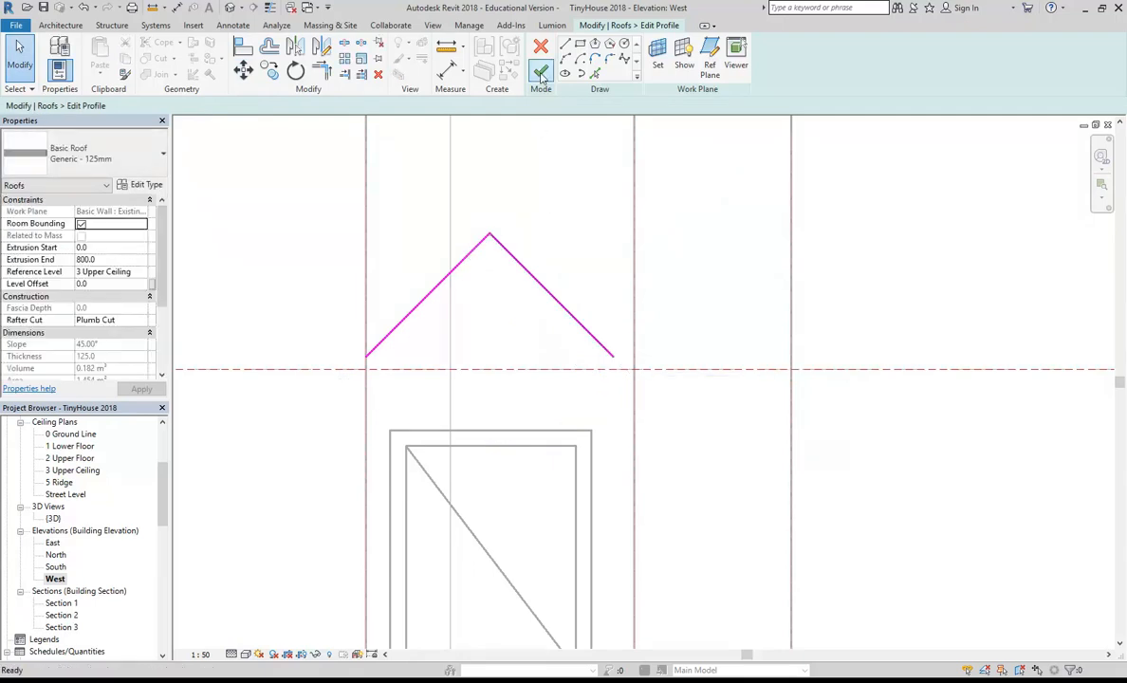
pyautogui.click(541, 71)
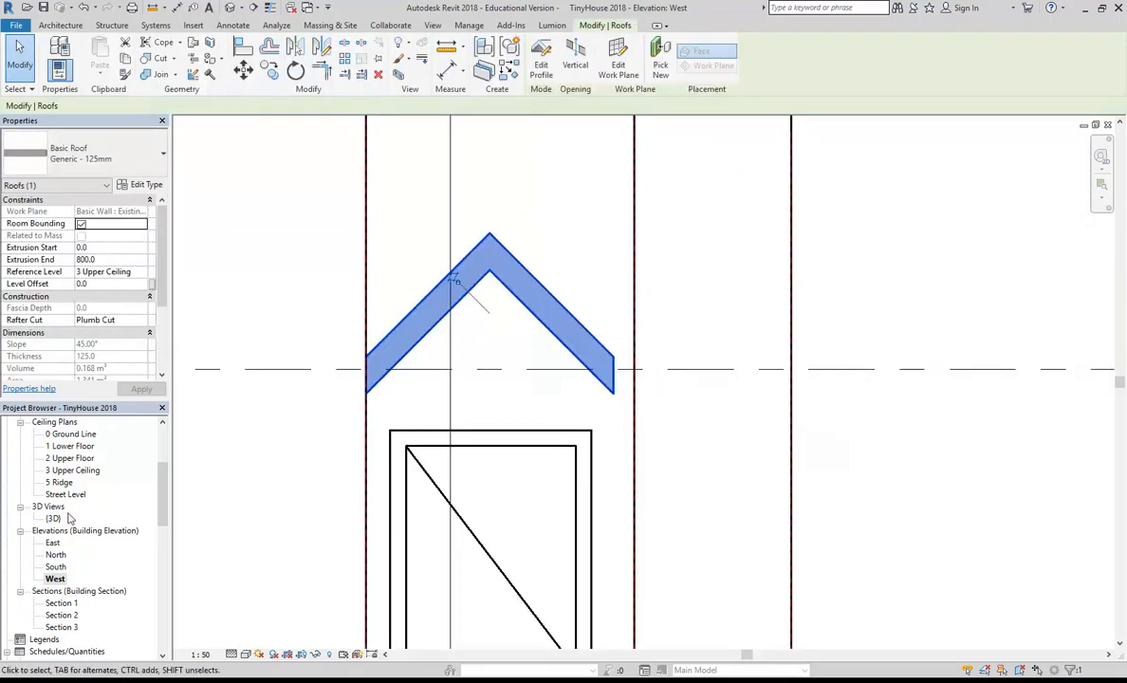
# Step: Examine the narrowed porch roof and its relation to the main roof from several angles in the 3D view
pyautogui.doubleClick(53, 519)
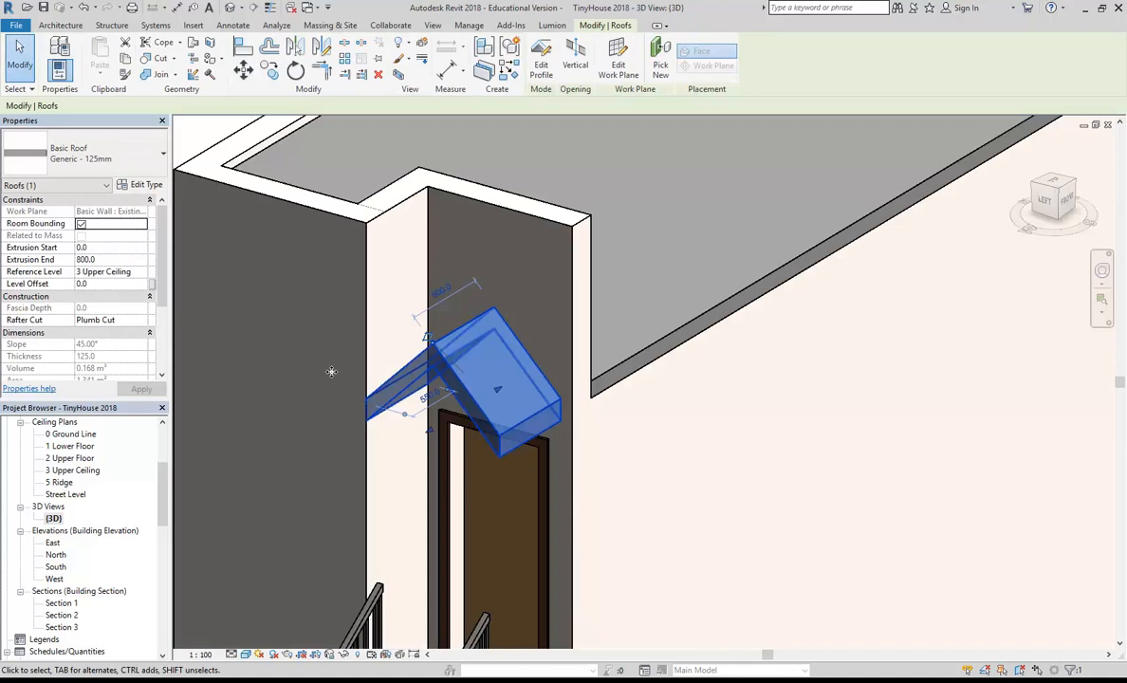
pyautogui.press('Escape')
pyautogui.scroll(-2, 290, 354)
pyautogui.keyDown('shift'); pyautogui.moveTo(289, 354); pyautogui.dragTo(262, 355, button='middle'); pyautogui.keyUp('shift')
pyautogui.scroll(-4, 567, 394)
pyautogui.moveTo(567, 395); pyautogui.dragTo(480, 460, button='middle')
pyautogui.click(547, 409)
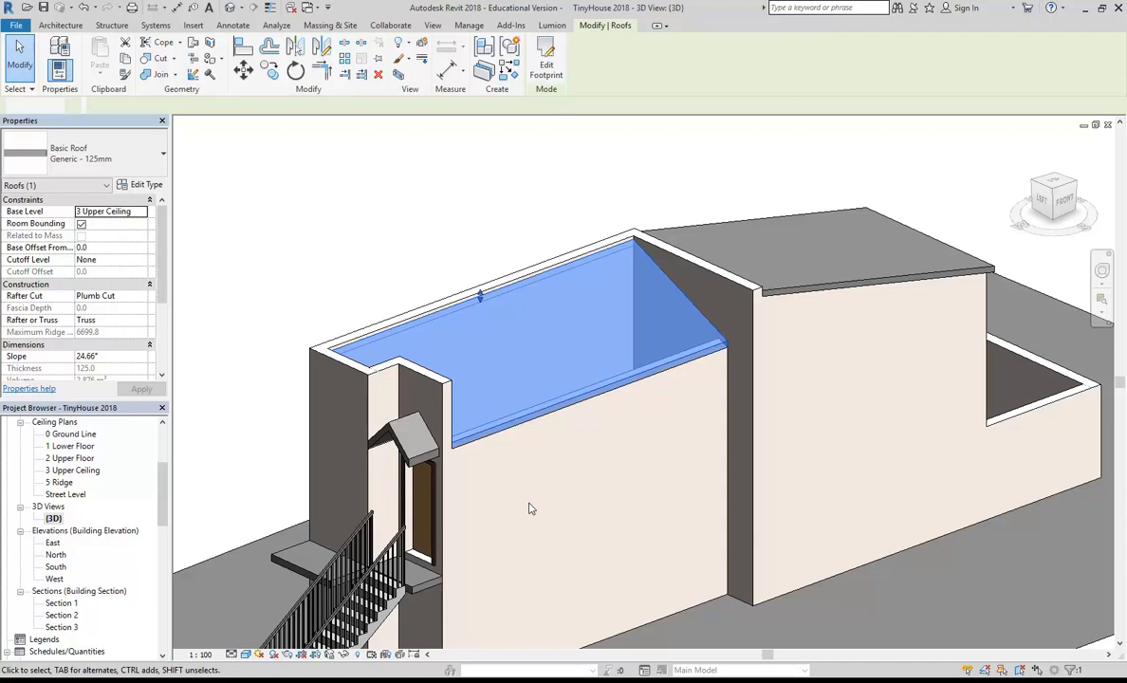
pyautogui.press('Escape')
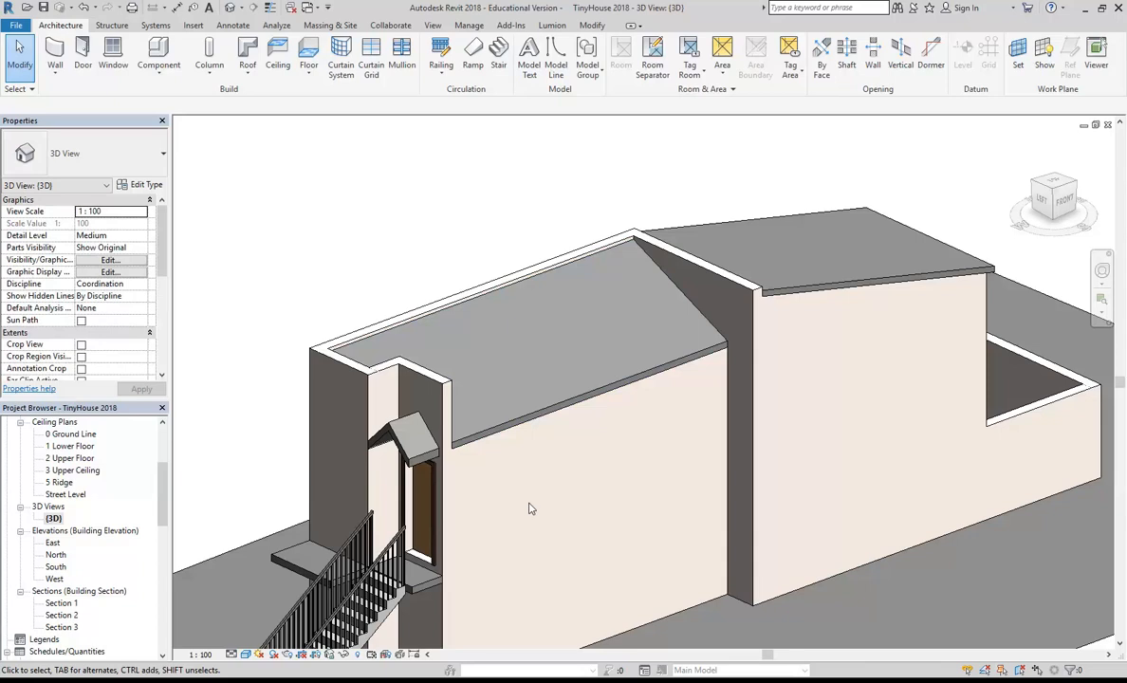
# Step: Switch to Internet Explorer and bring up the image search results for exposed timber frames
pyautogui.moveTo(107, 653)
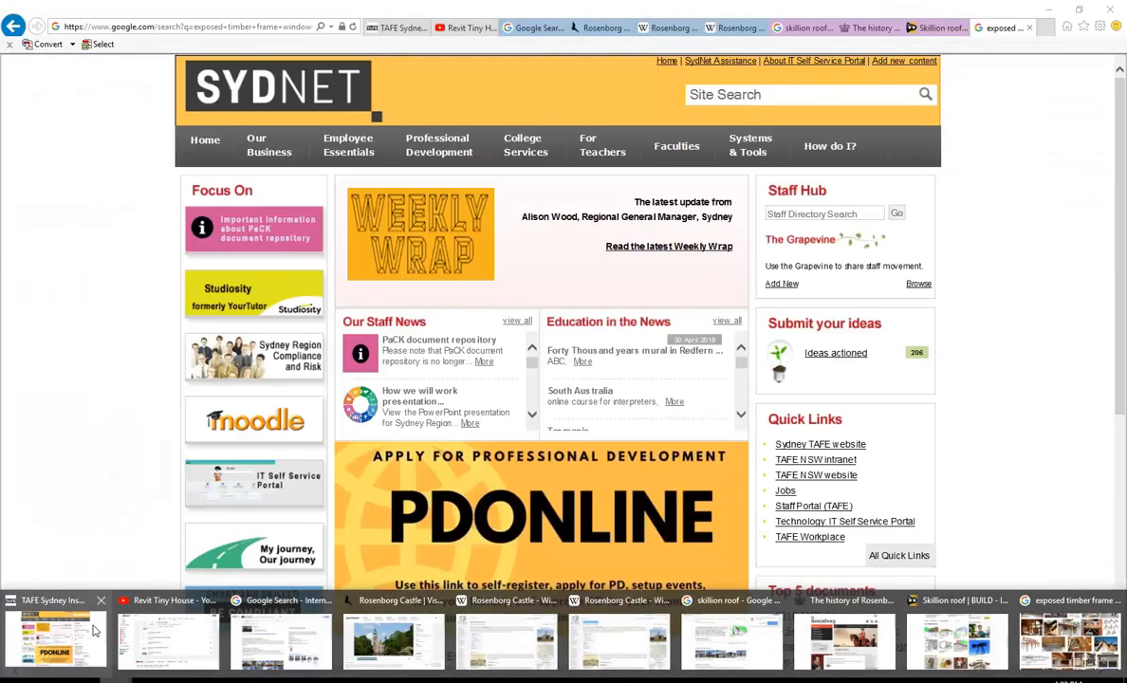
pyautogui.click(85, 638)
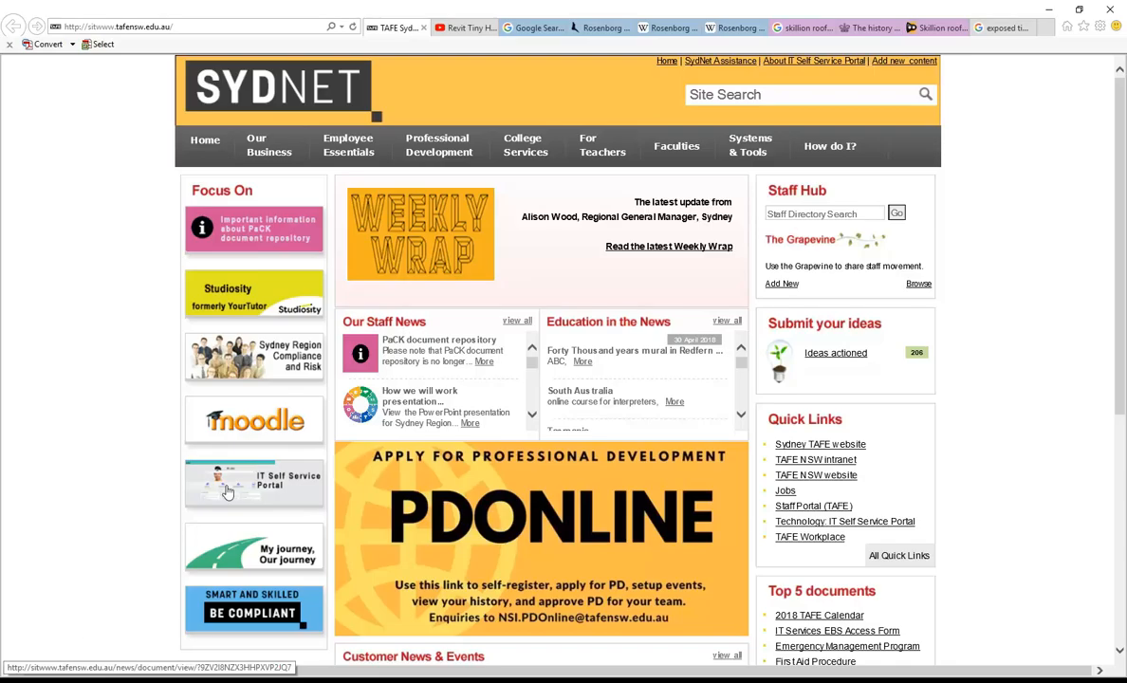
pyautogui.click(1008, 28)
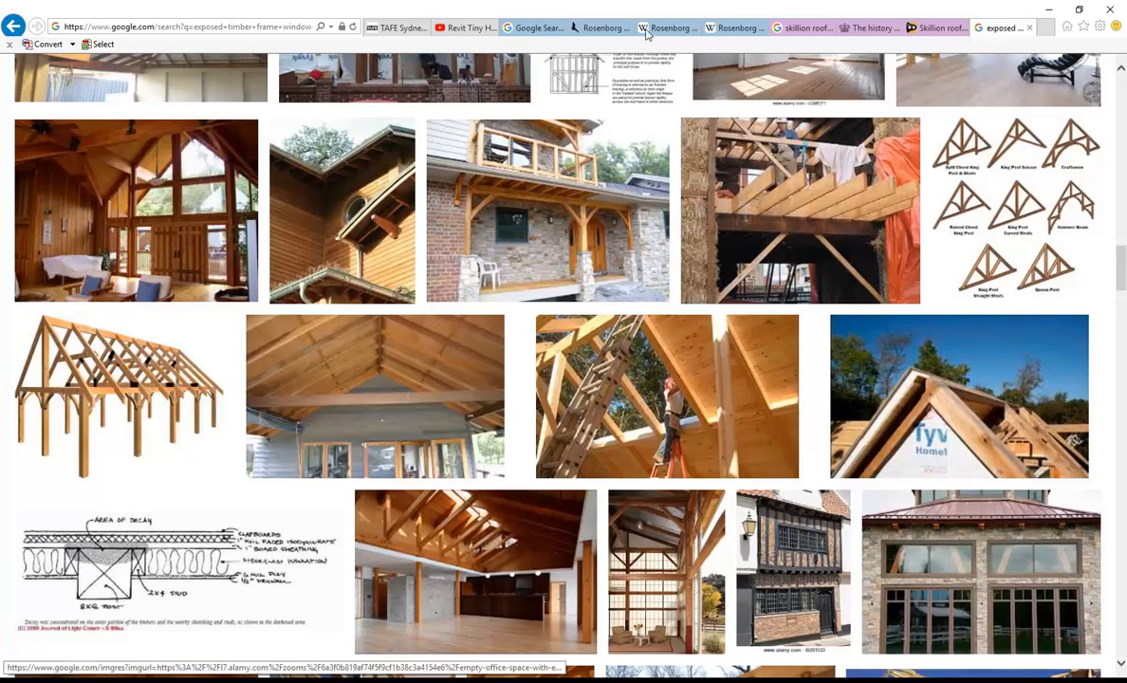
# Step: Search the web for "seidler balmain" images and open the street-front photo of the house with the curved roof
pyautogui.click(199, 28)
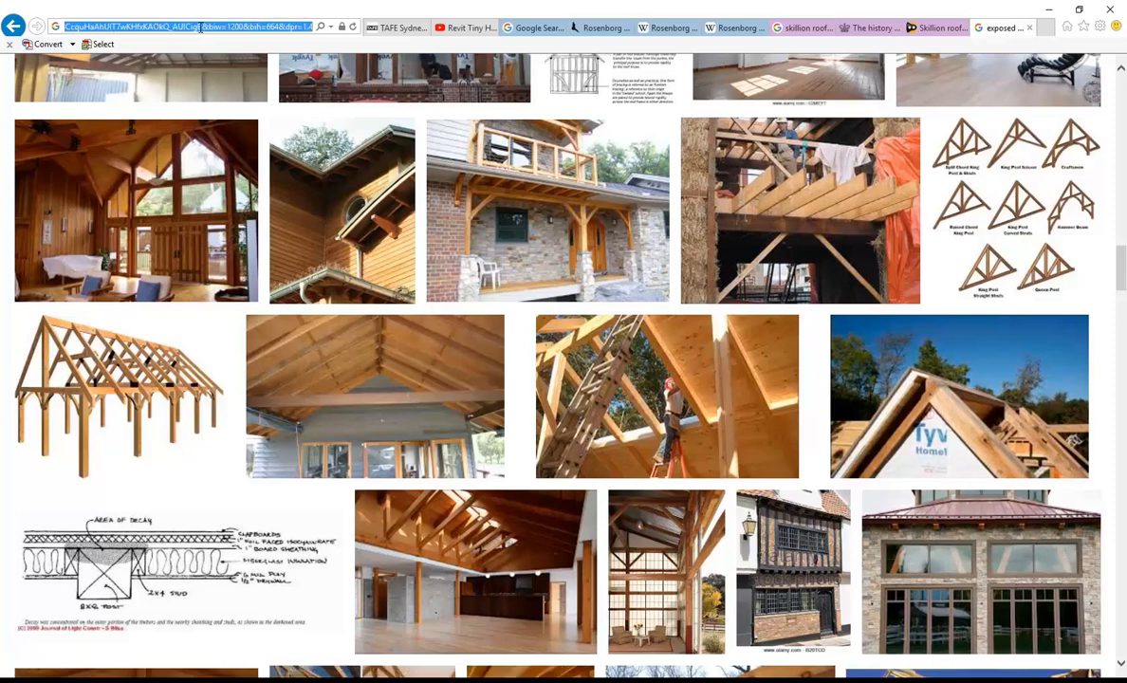
pyautogui.write('seidler balmain')
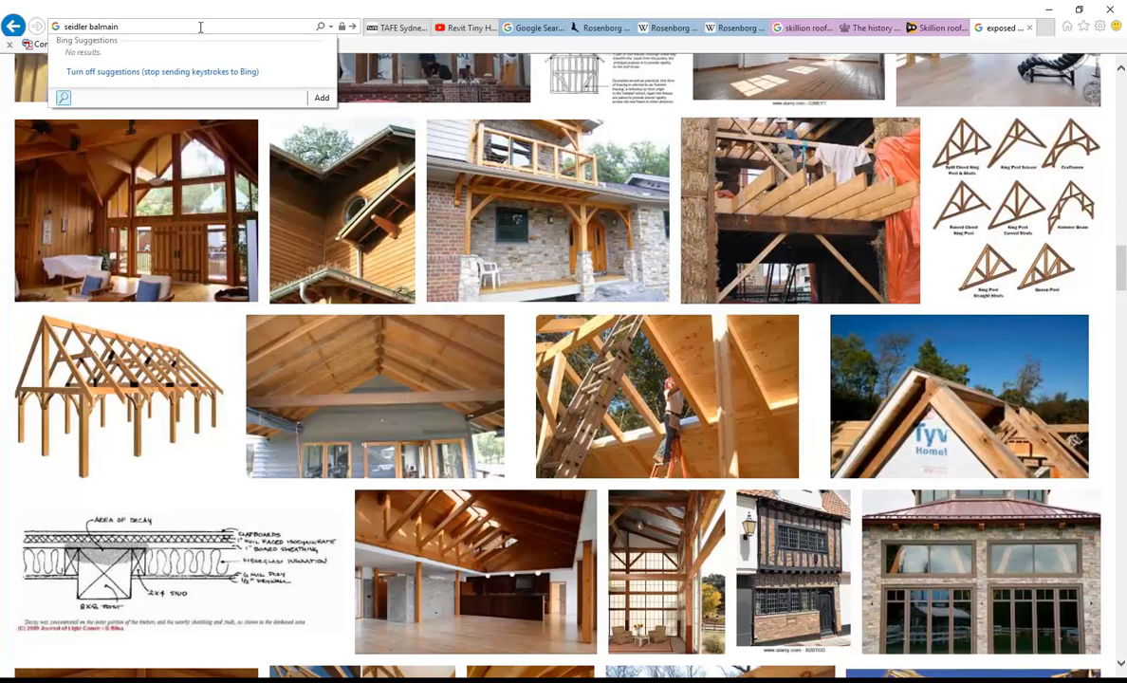
pyautogui.press('Return')
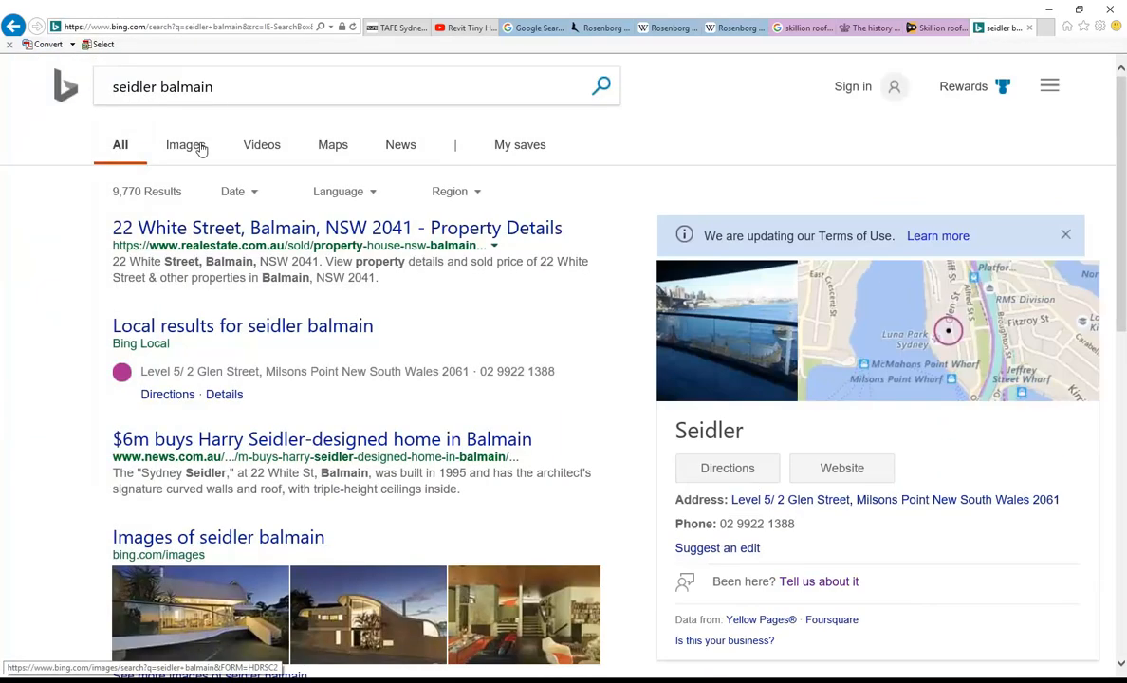
pyautogui.click(186, 147)
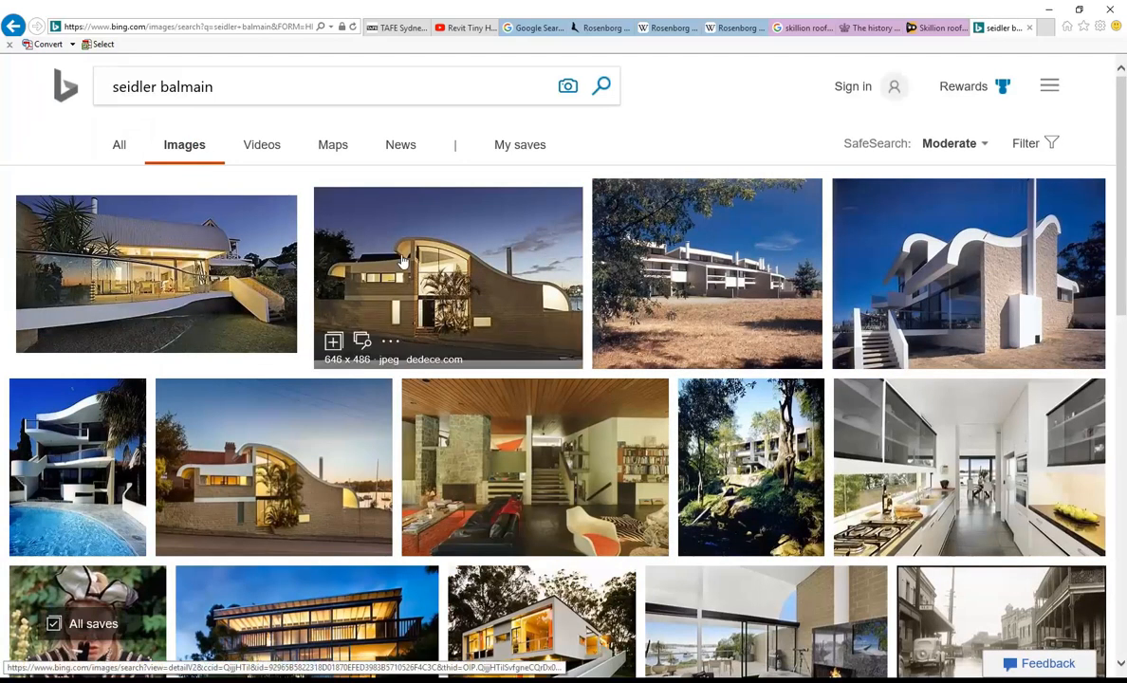
pyautogui.click(289, 470)
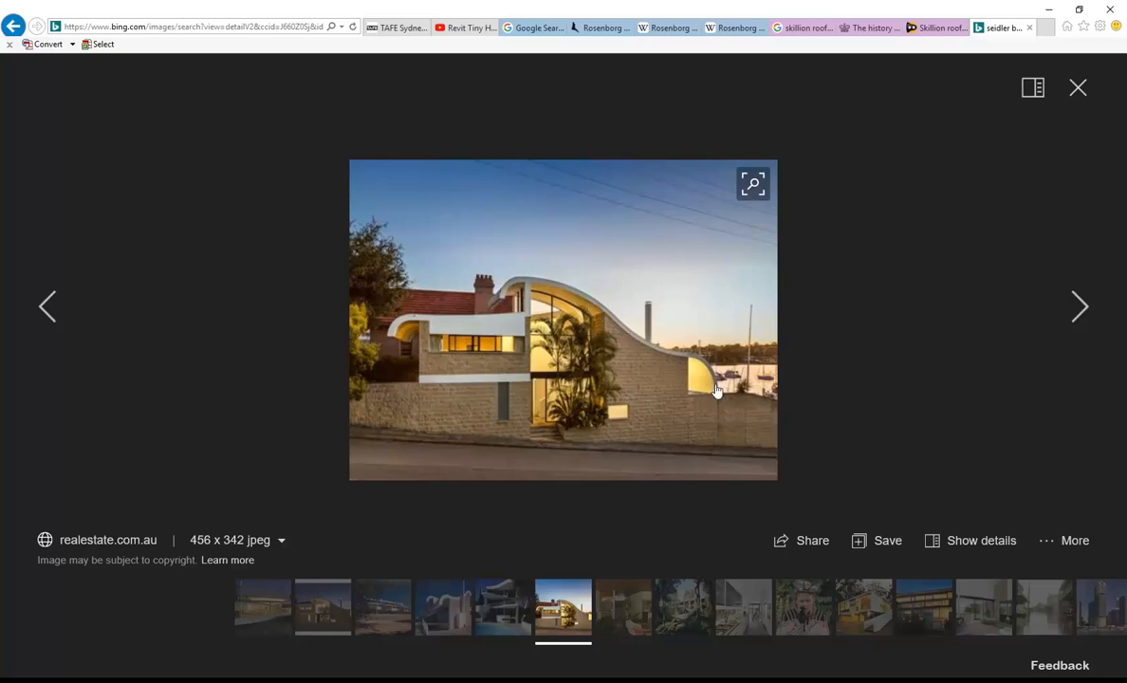
# Step: Switch back to Revit and examine the porch roof over the entry door from several angles in the 3D view
pyautogui.click(1047, 8)
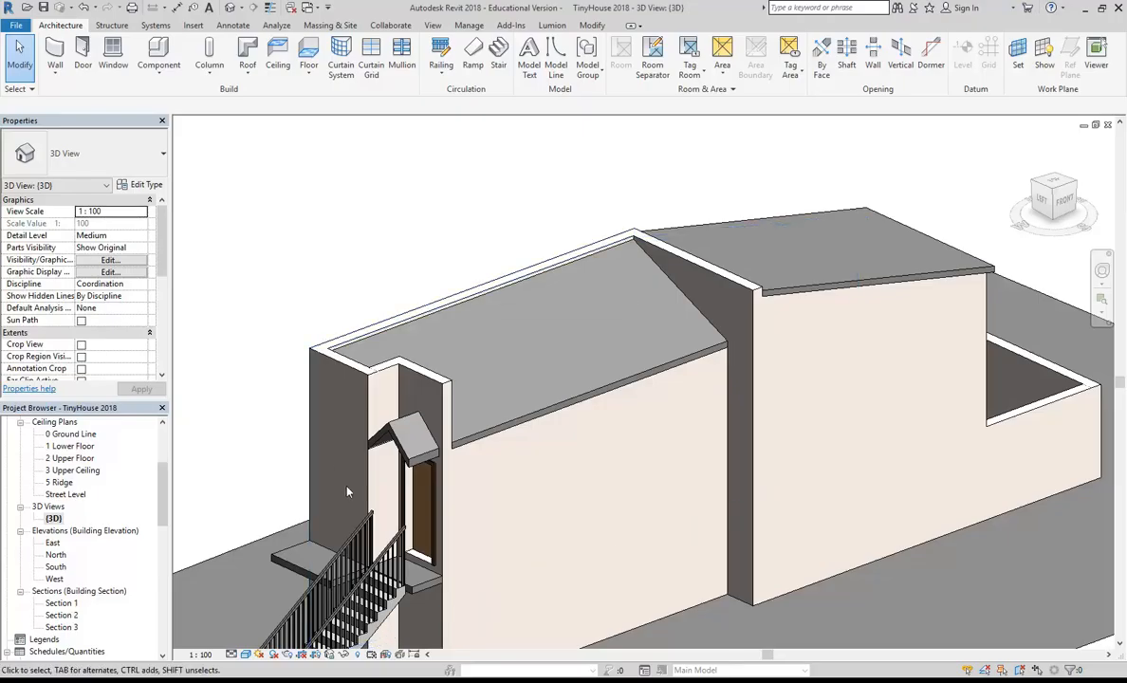
pyautogui.click(399, 455)
pyautogui.keyDown('shift'); pyautogui.moveTo(398, 455); pyautogui.dragTo(376, 525, button='middle'); pyautogui.keyUp('shift')
pyautogui.scroll(2, 408, 416)
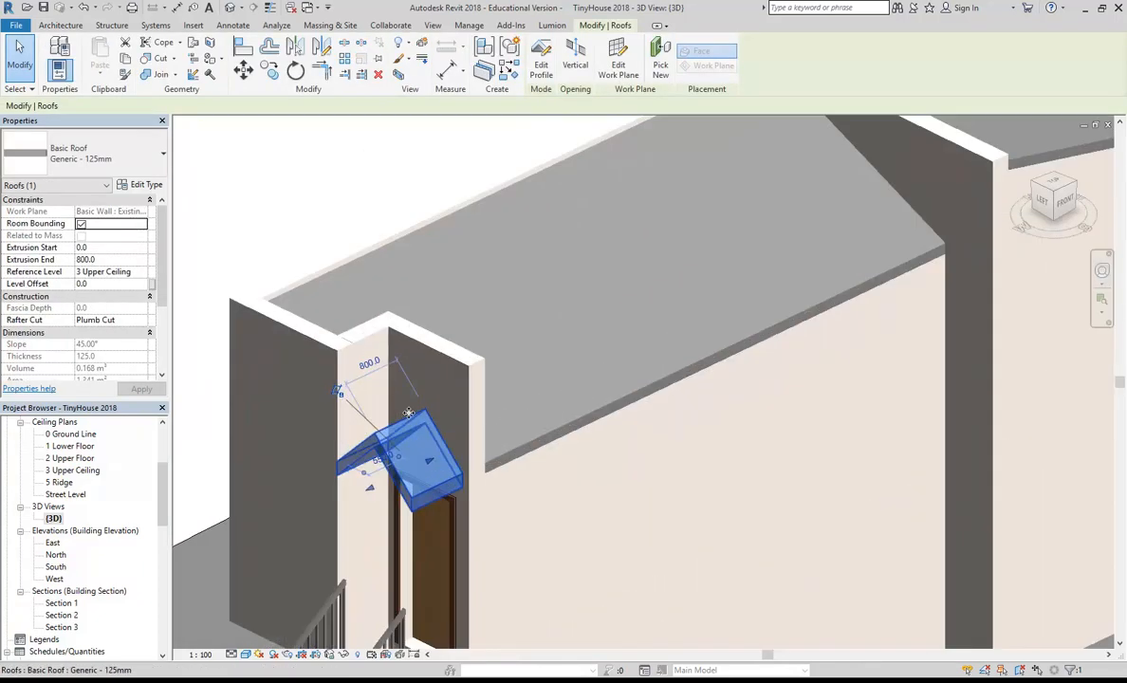
pyautogui.keyDown('shift'); pyautogui.moveTo(405, 412); pyautogui.dragTo(368, 422, button='middle'); pyautogui.keyUp('shift')
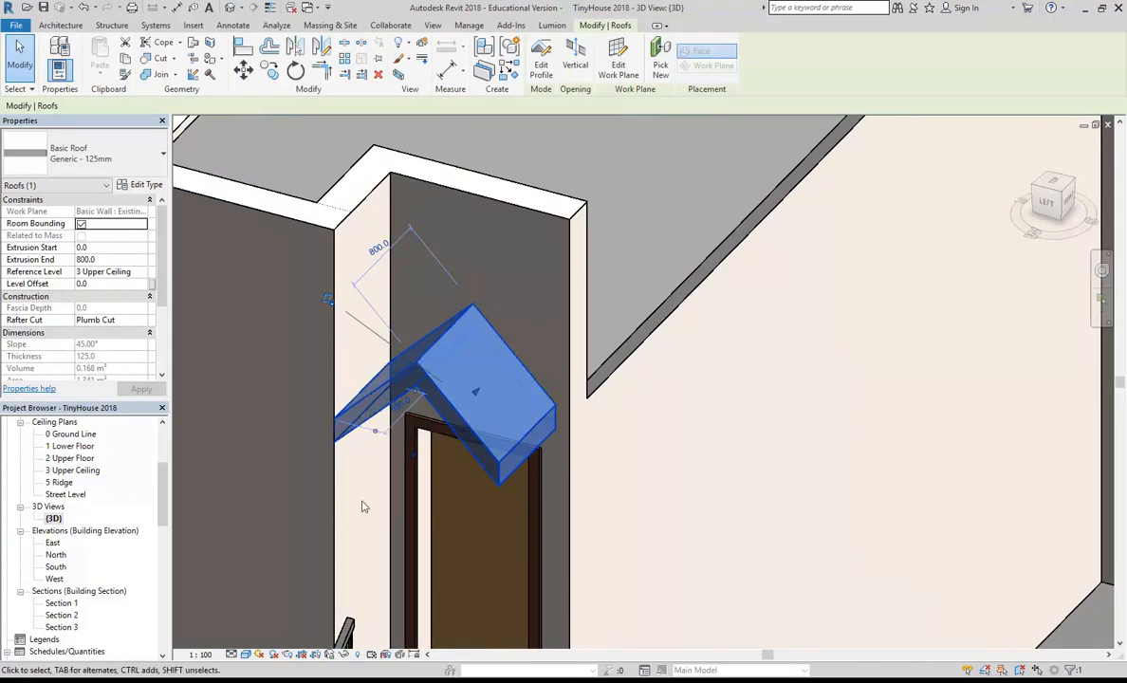
pyautogui.keyDown('shift'); pyautogui.moveTo(361, 506); pyautogui.dragTo(311, 441, button='middle'); pyautogui.keyUp('shift')
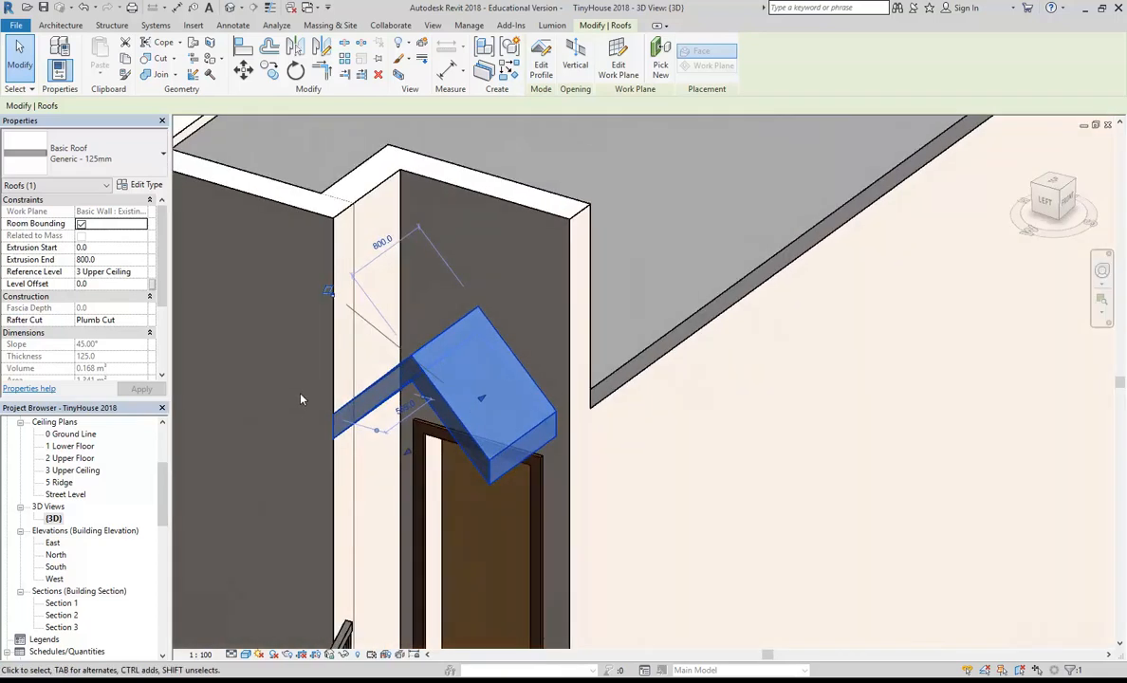
pyautogui.press('Escape')
pyautogui.scroll(-4, 302, 399)
pyautogui.keyDown('shift'); pyautogui.moveTo(424, 386); pyautogui.dragTo(404, 454, button='middle'); pyautogui.keyUp('shift')
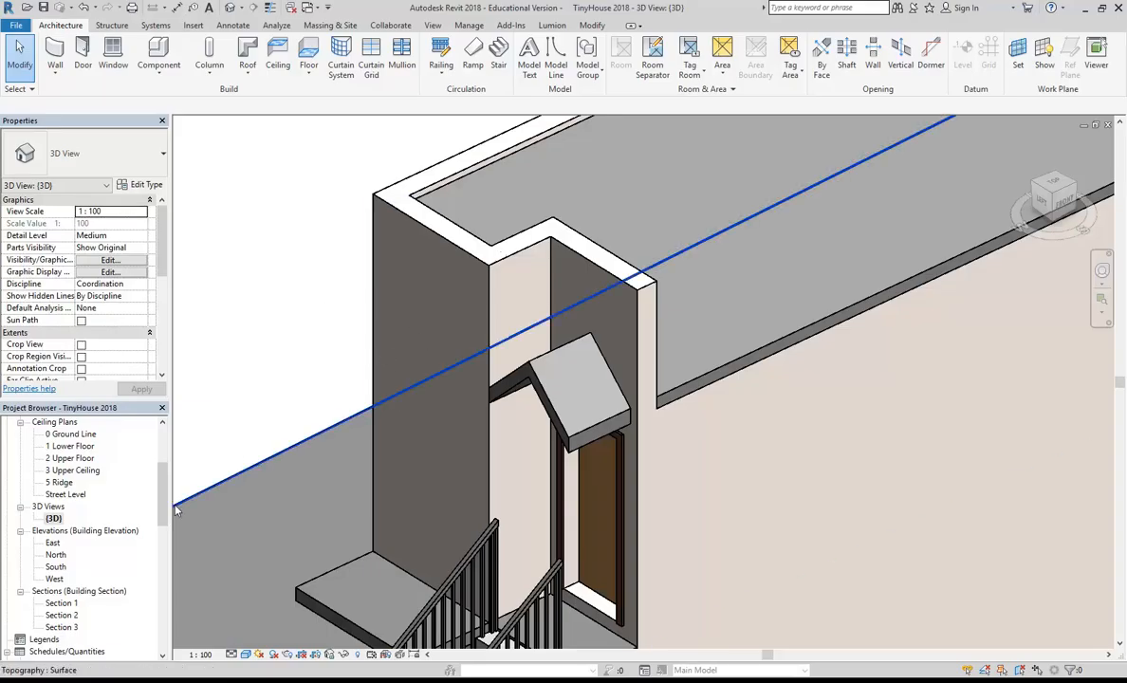
pyautogui.scroll(-1, 304, 318)
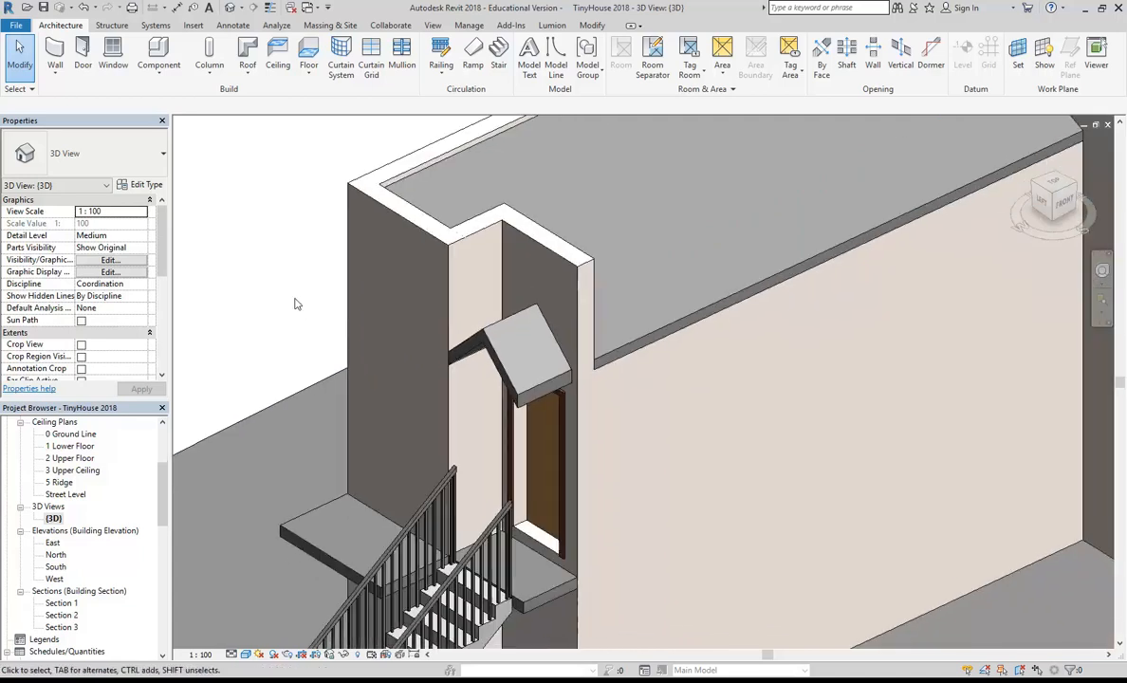
# Step: Open the West elevation and frame the facade around the entry door and the wall area beside it
pyautogui.doubleClick(54, 578)
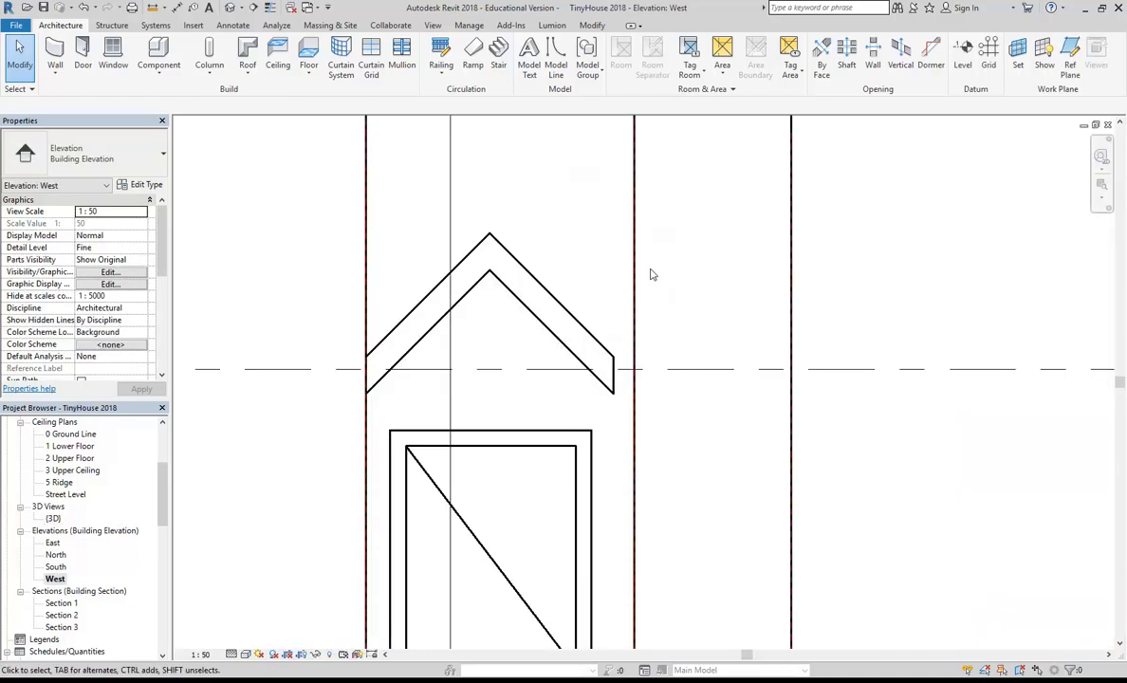
pyautogui.scroll(-3, 647, 275)
pyautogui.scroll(2, 458, 364)
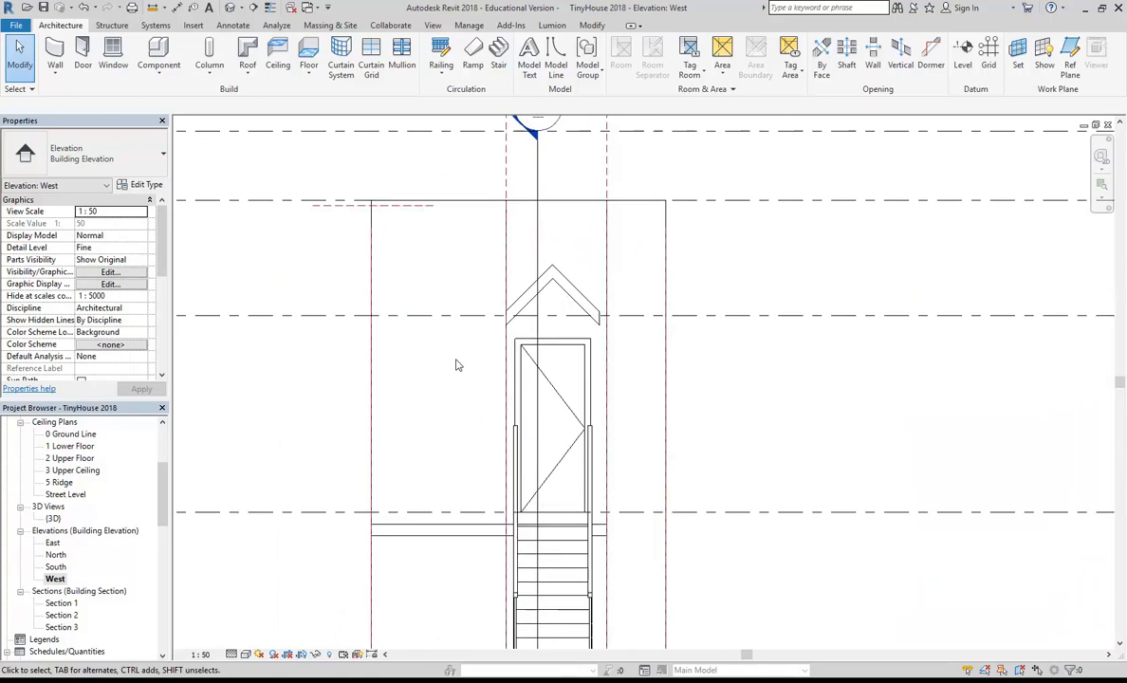
pyautogui.scroll(3, 414, 383)
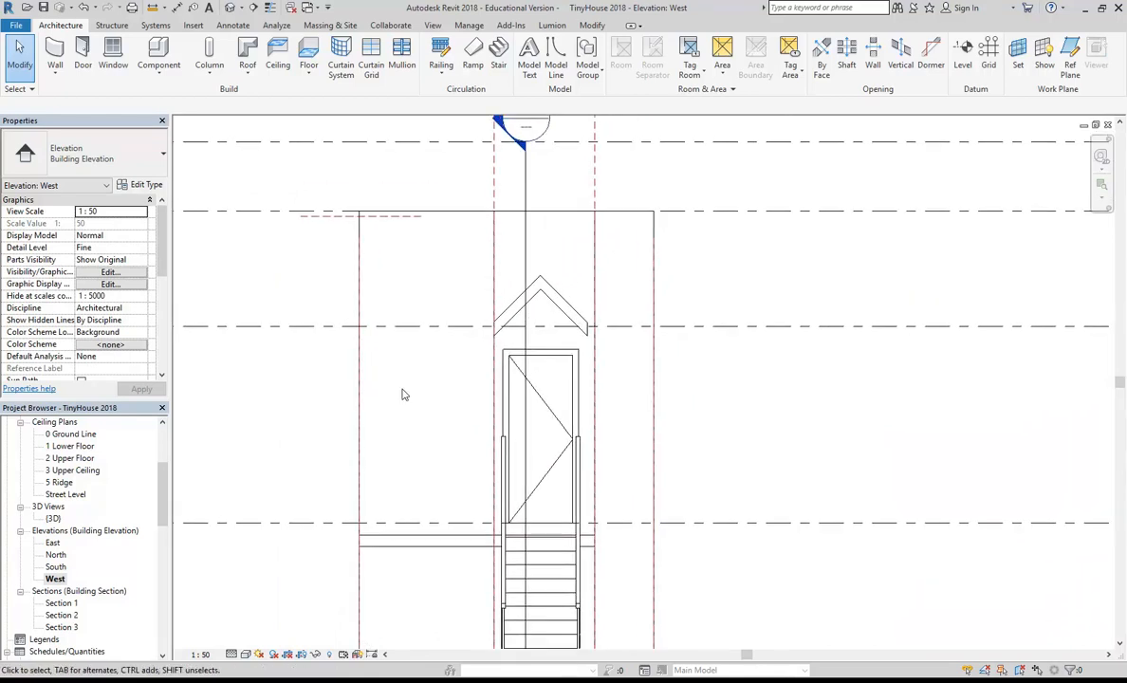
pyautogui.scroll(3, 408, 395)
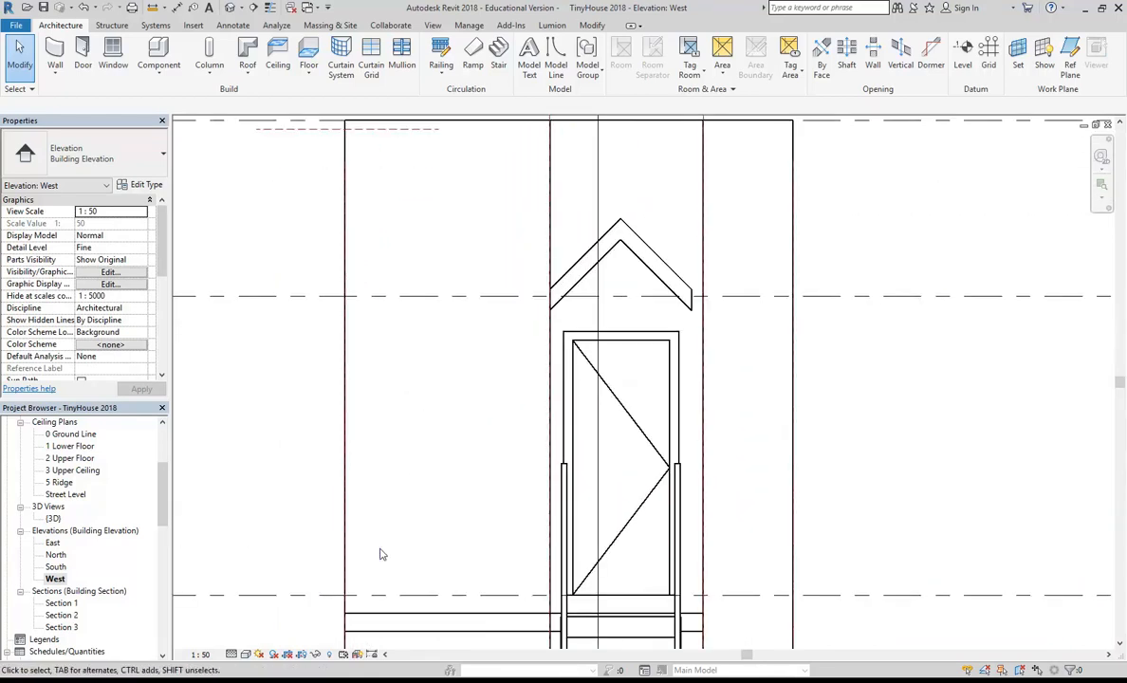
pyautogui.scroll(-1, 405, 418)
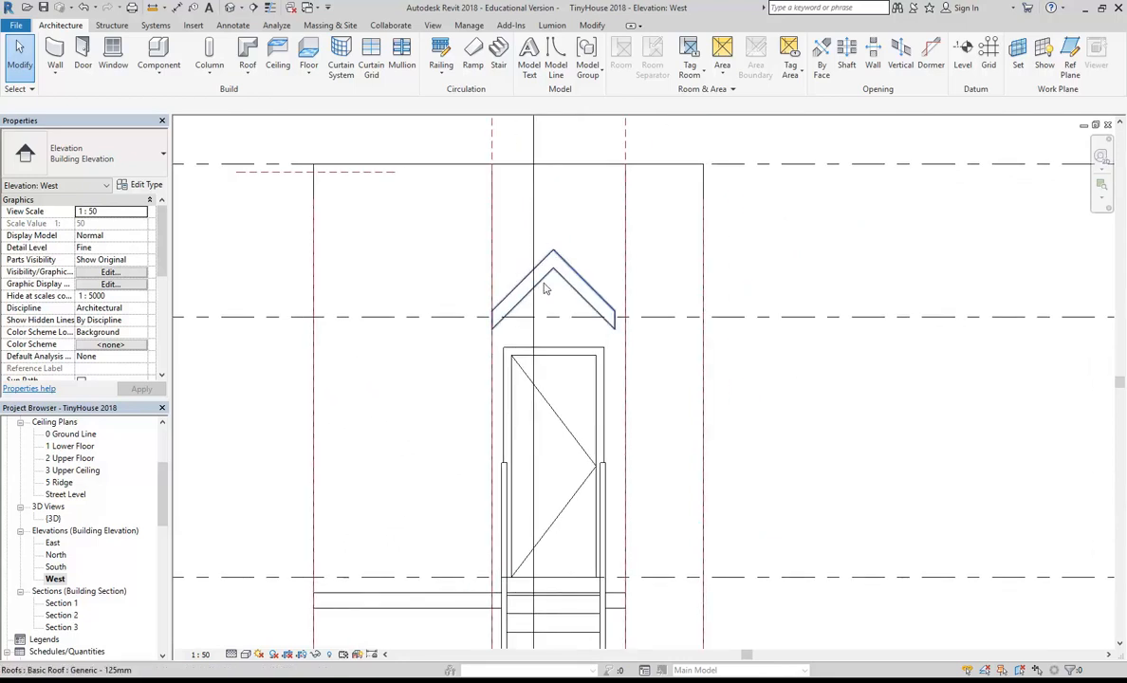
pyautogui.click(248, 73)
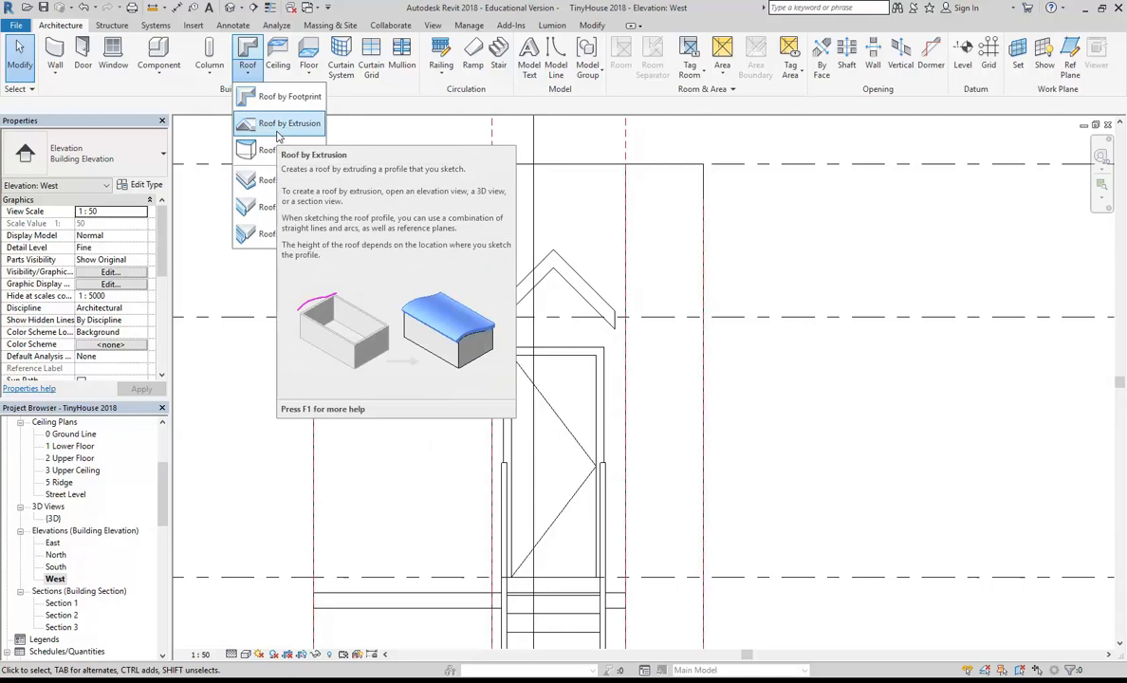
pyautogui.click(408, 219)
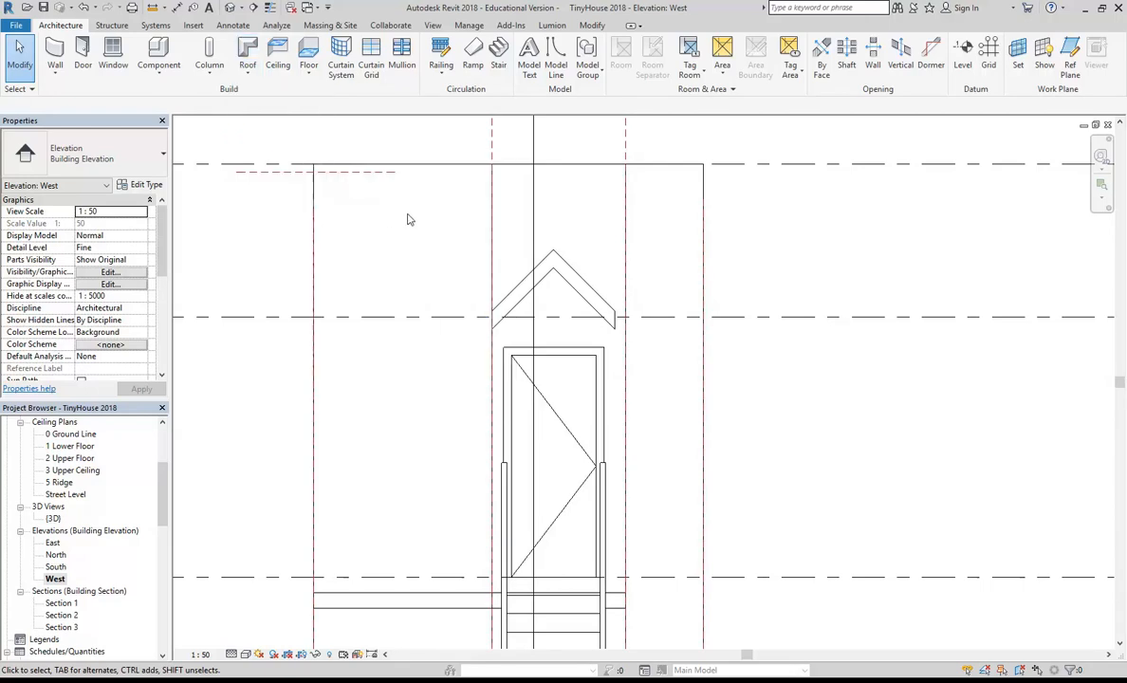
# Step: Start an in-place model component and assign it to the Roofs family category
pyautogui.click(158, 72)
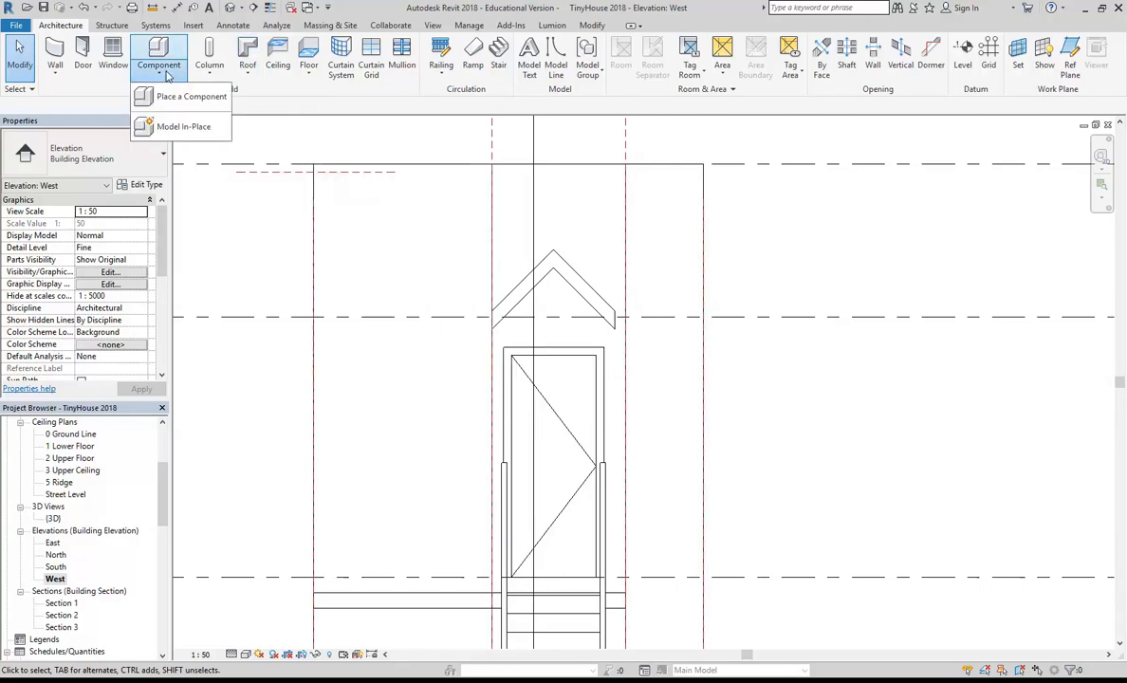
pyautogui.click(175, 132)
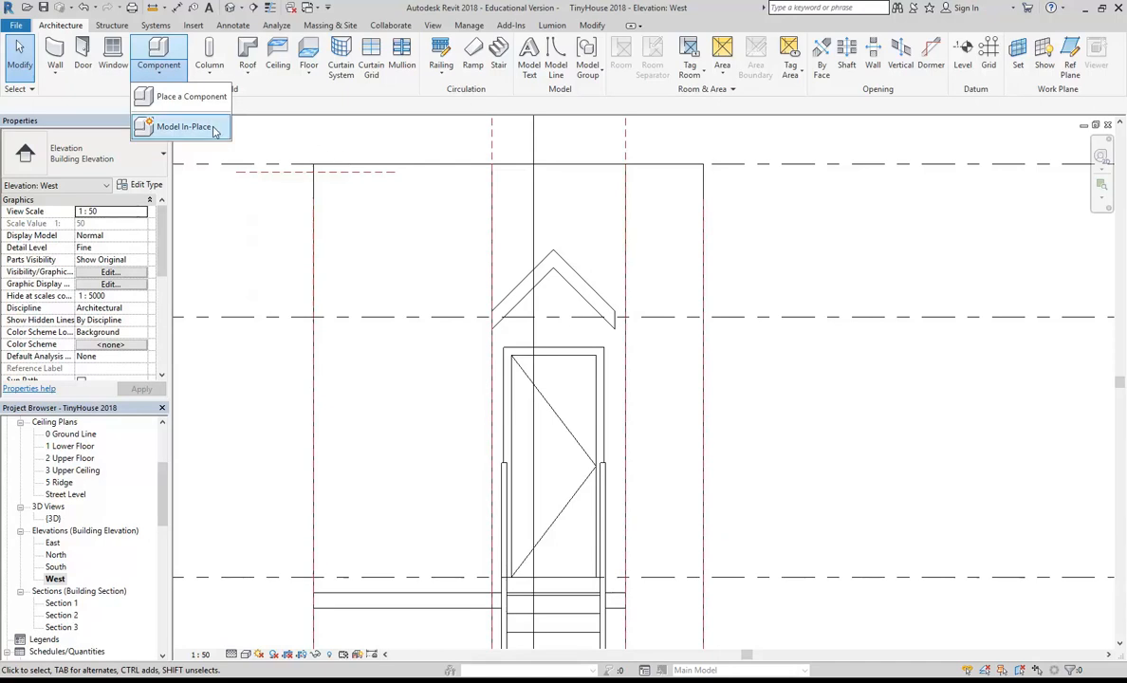
pyautogui.click(215, 132)
pyautogui.moveTo(374, 106); pyautogui.dragTo(374, 201)
pyautogui.scroll(1, 219, 135)
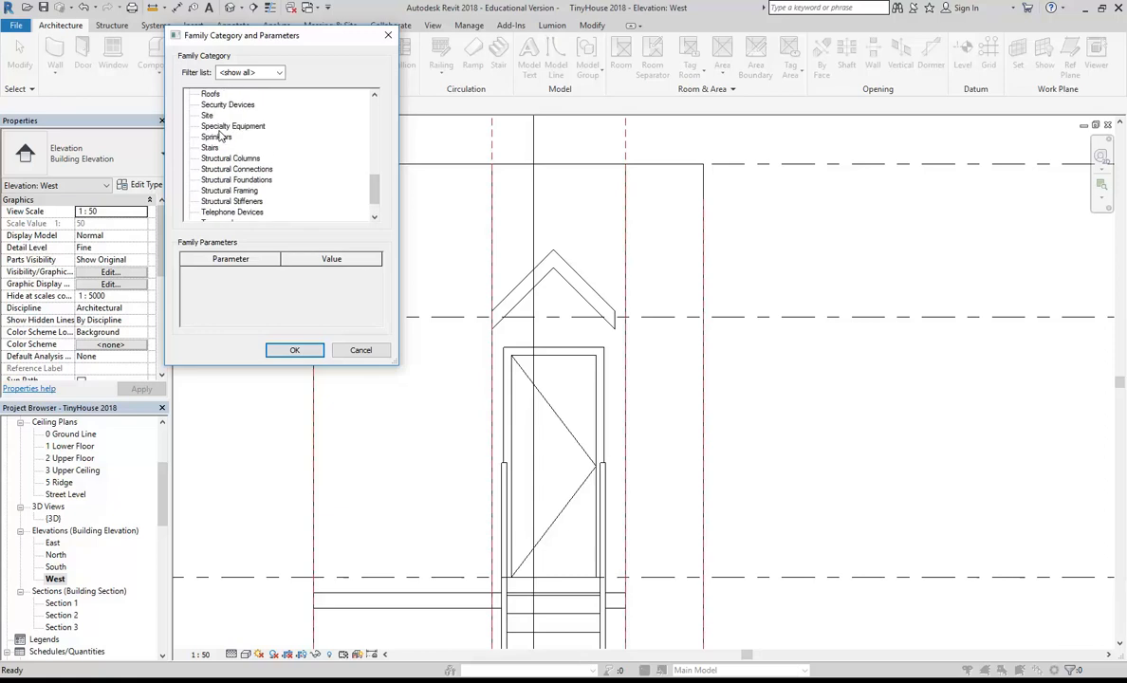
pyautogui.click(211, 115)
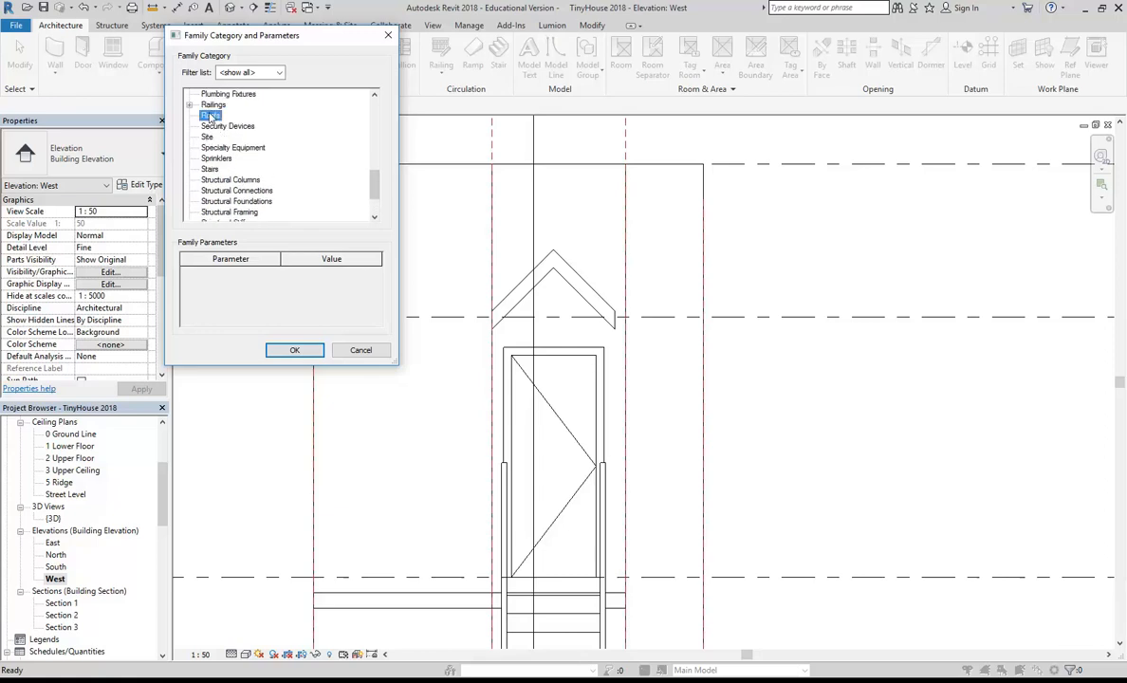
pyautogui.moveTo(260, 35); pyautogui.dragTo(376, 96)
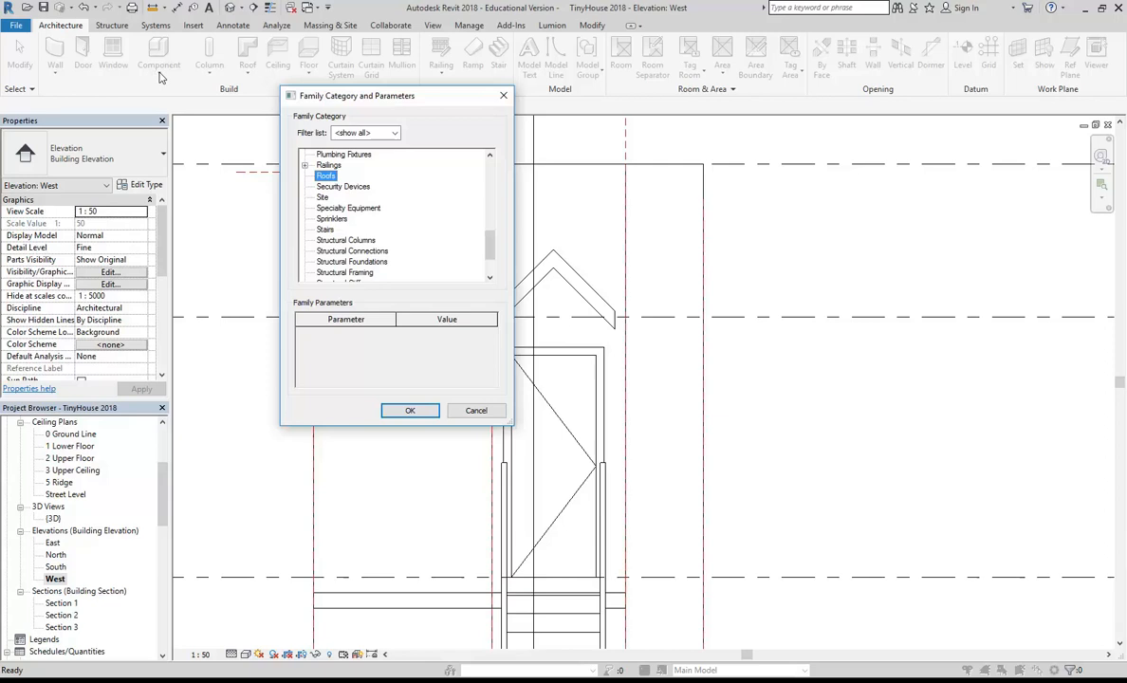
pyautogui.scroll(1, 325, 217)
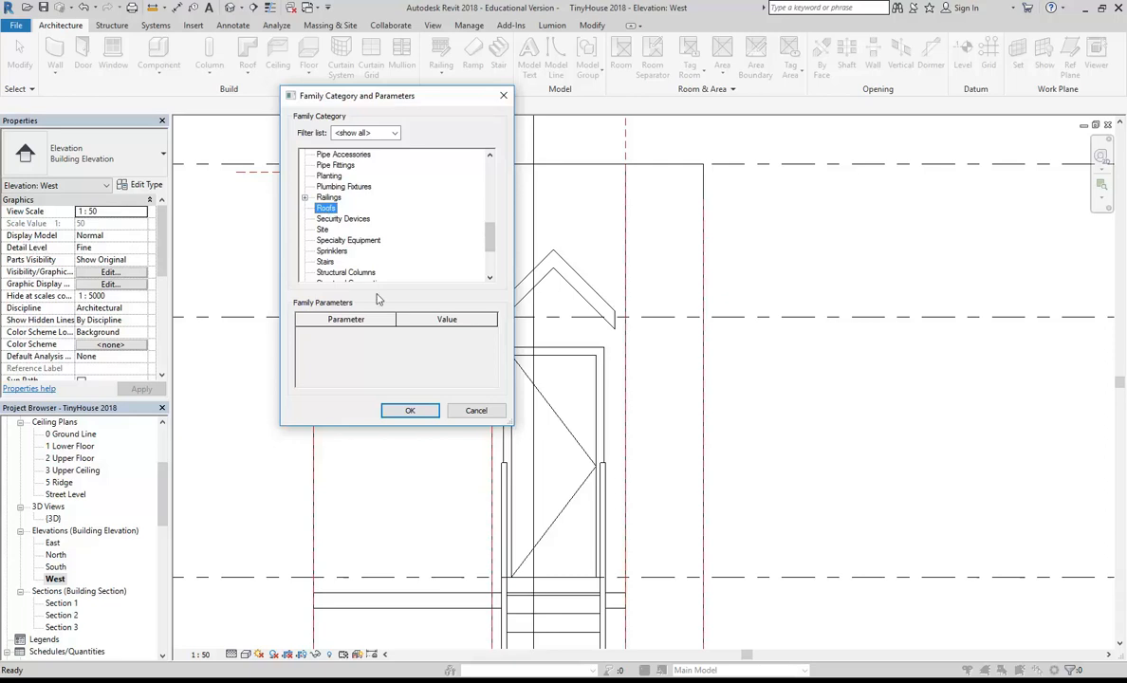
pyautogui.click(392, 410)
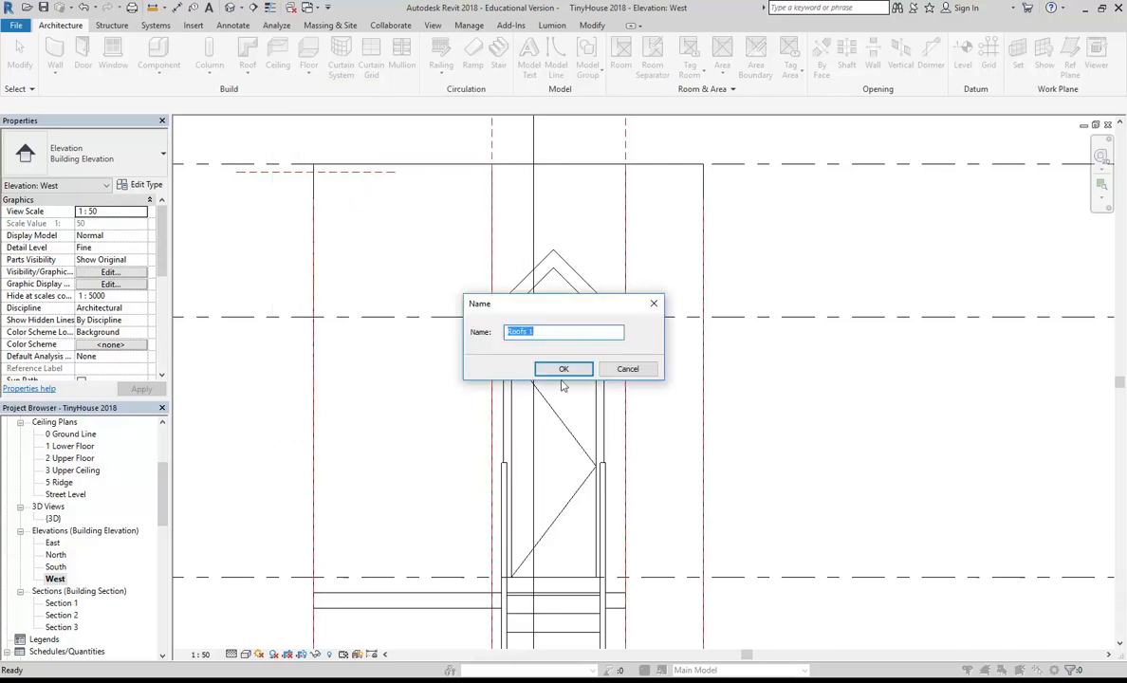
# Step: Accept the name Roofs 1 for the in-place roof and enter the in-place editor
pyautogui.moveTo(588, 310); pyautogui.dragTo(454, 234)
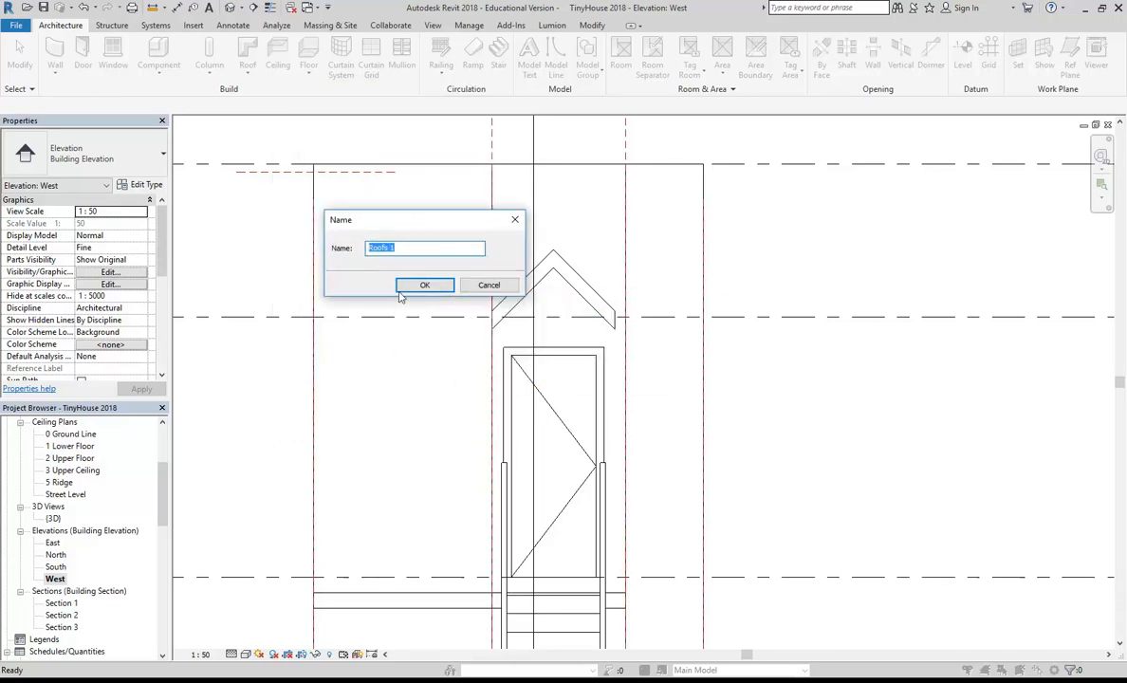
pyautogui.click(436, 288)
pyautogui.scroll(2, 396, 280)
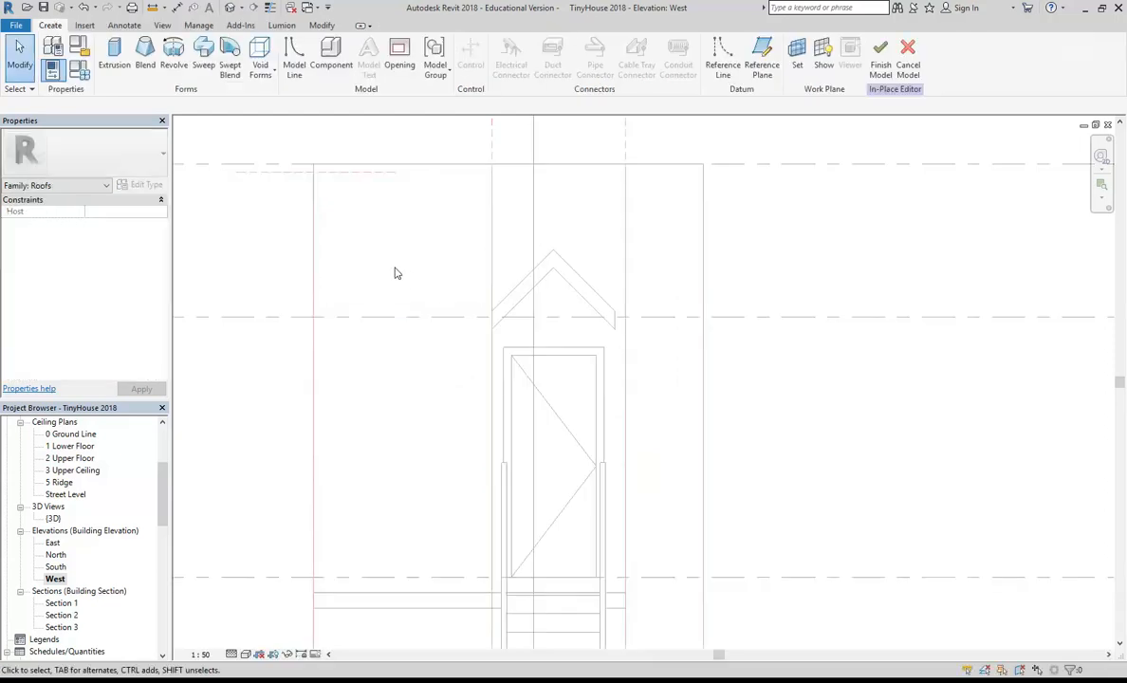
# Step: Switch to Acrobat Reader and dock the terrace house setup drawing in the right half of the screen, showing the curved turret roof
pyautogui.click(365, 680)
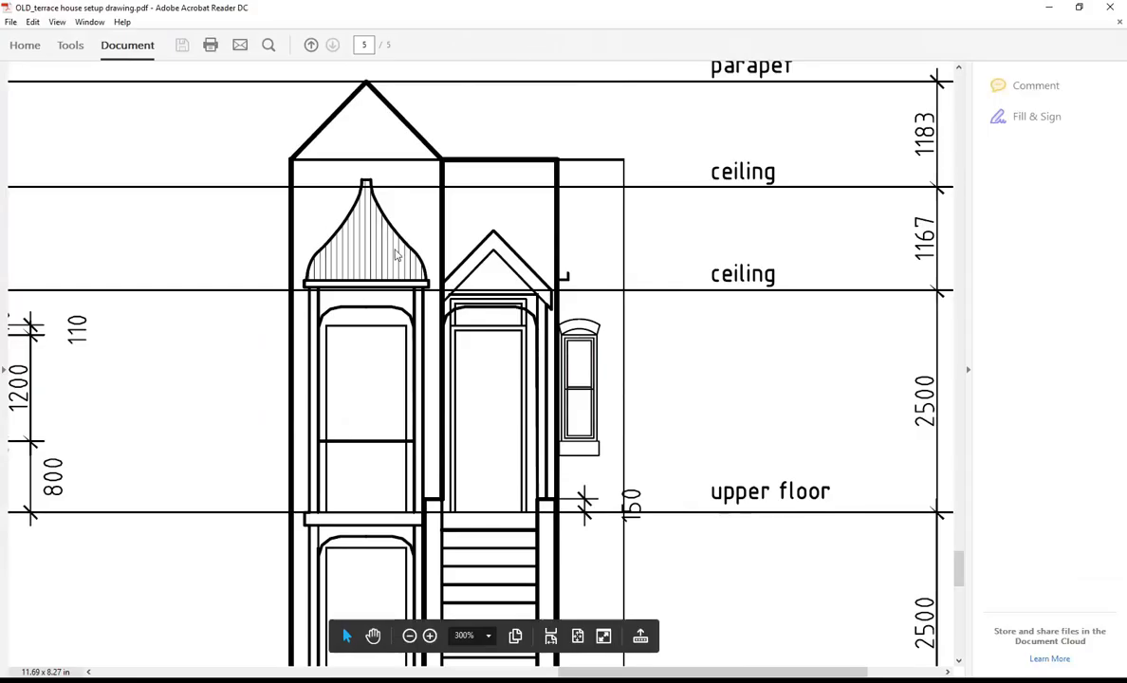
pyautogui.press('super+Right')
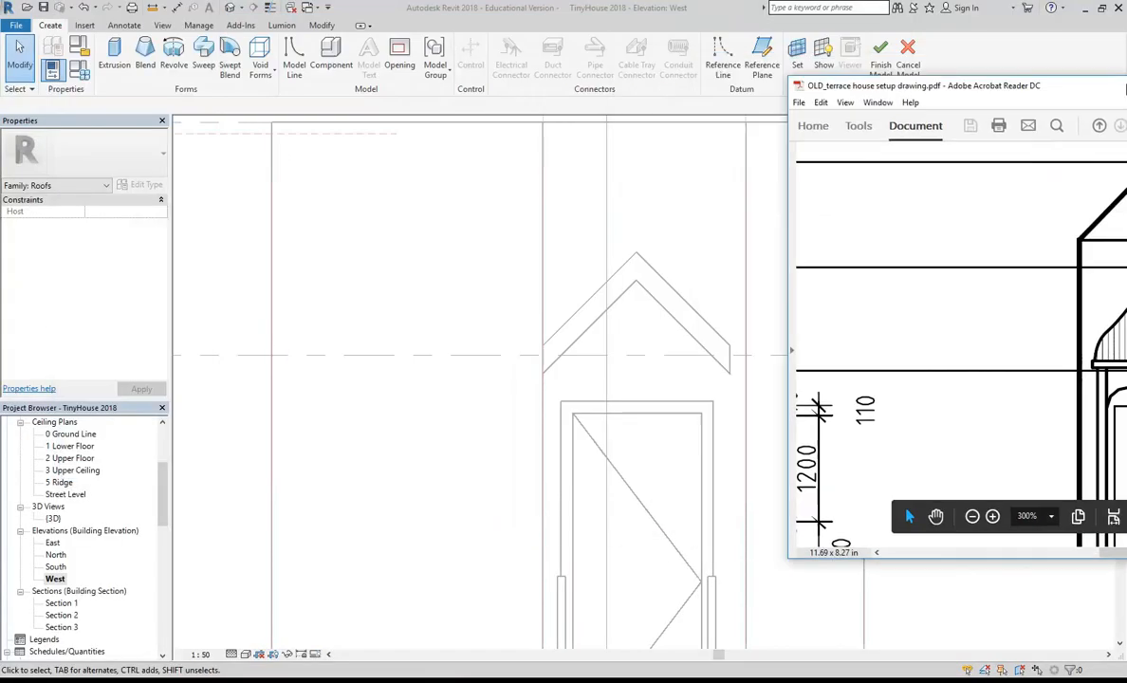
pyautogui.press('Return')
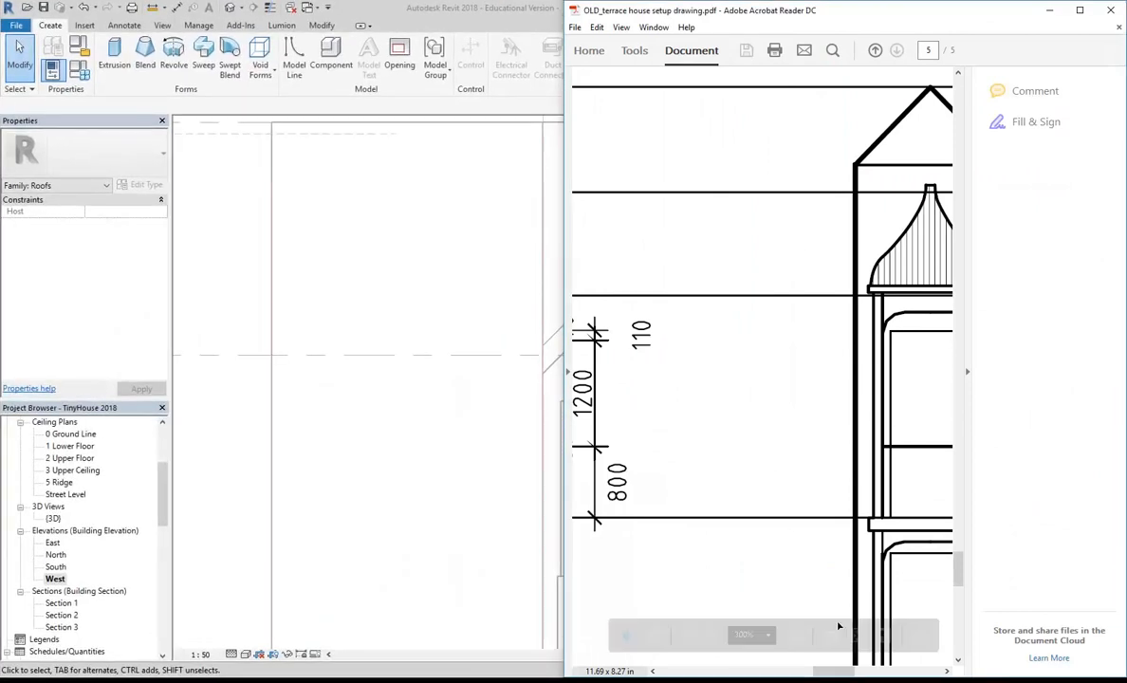
pyautogui.moveTo(833, 675); pyautogui.dragTo(851, 676)
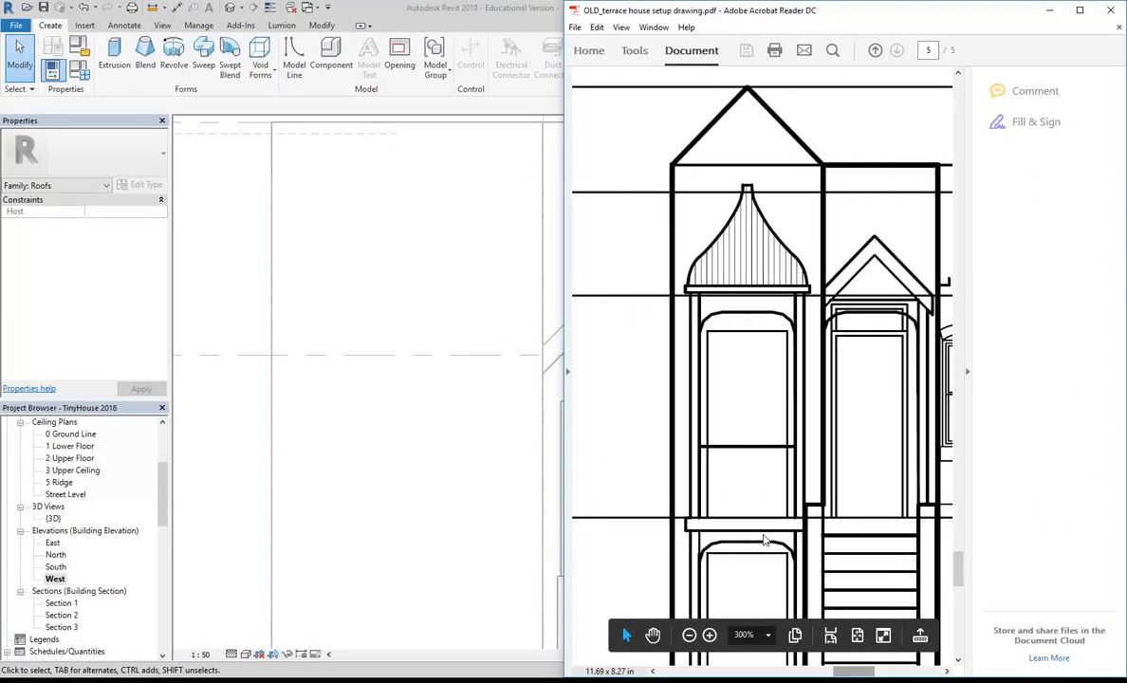
# Step: Switch to Revit and fit its window beside the PDF drawing, with the wall area next to the porch roof in view
pyautogui.click(499, 347)
pyautogui.scroll(-2, 488, 339)
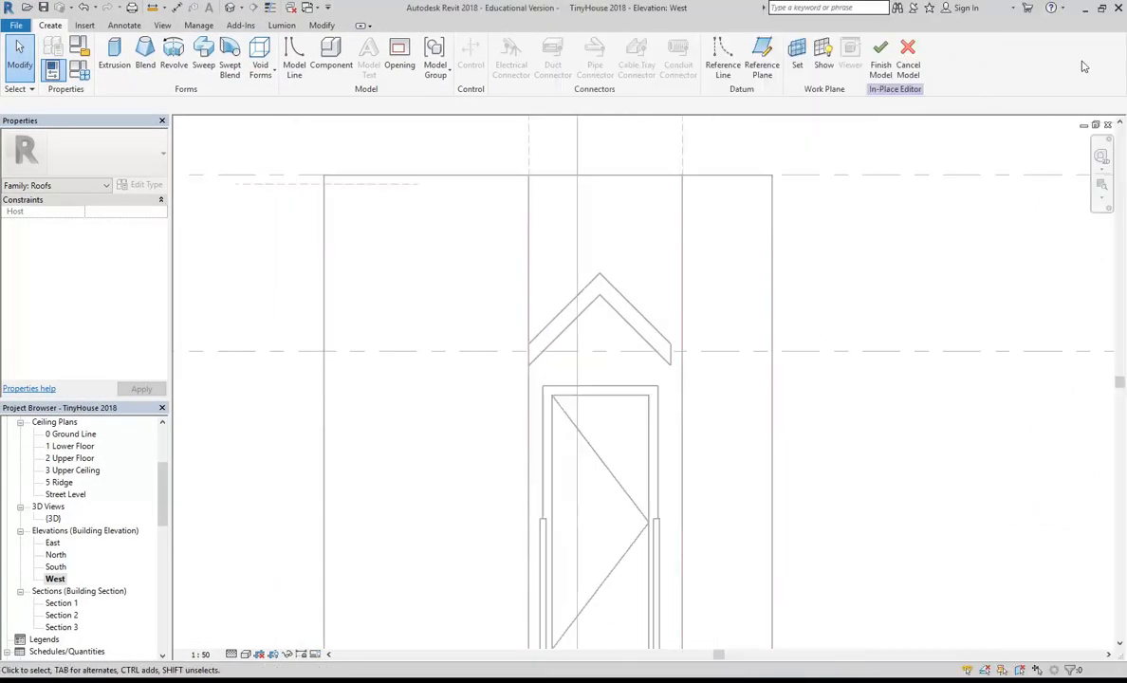
pyautogui.click(1103, 7)
pyautogui.moveTo(304, 5); pyautogui.dragTo(1, 223)
pyautogui.scroll(-1, 368, 276)
pyautogui.moveTo(412, 300); pyautogui.dragTo(342, 311, button='middle')
pyautogui.scroll(1, 315, 295)
pyautogui.moveTo(571, 444); pyautogui.dragTo(630, 444)
pyautogui.moveTo(334, 249); pyautogui.dragTo(398, 276, button='middle')
pyautogui.scroll(1, 399, 276)
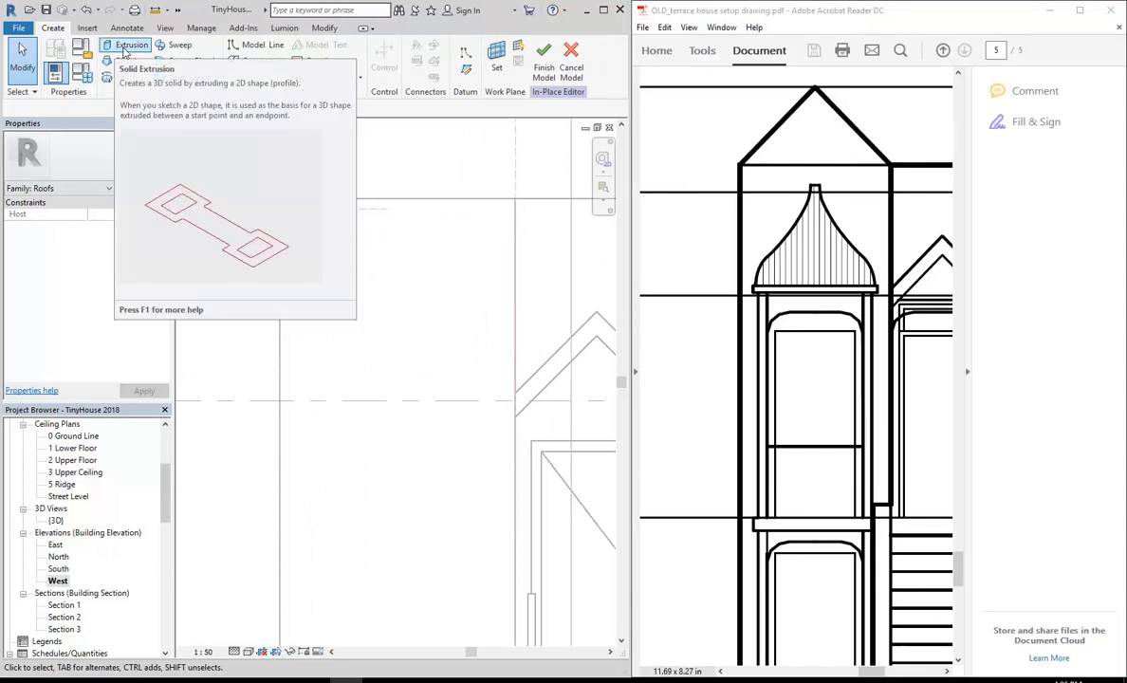
pyautogui.click(125, 53)
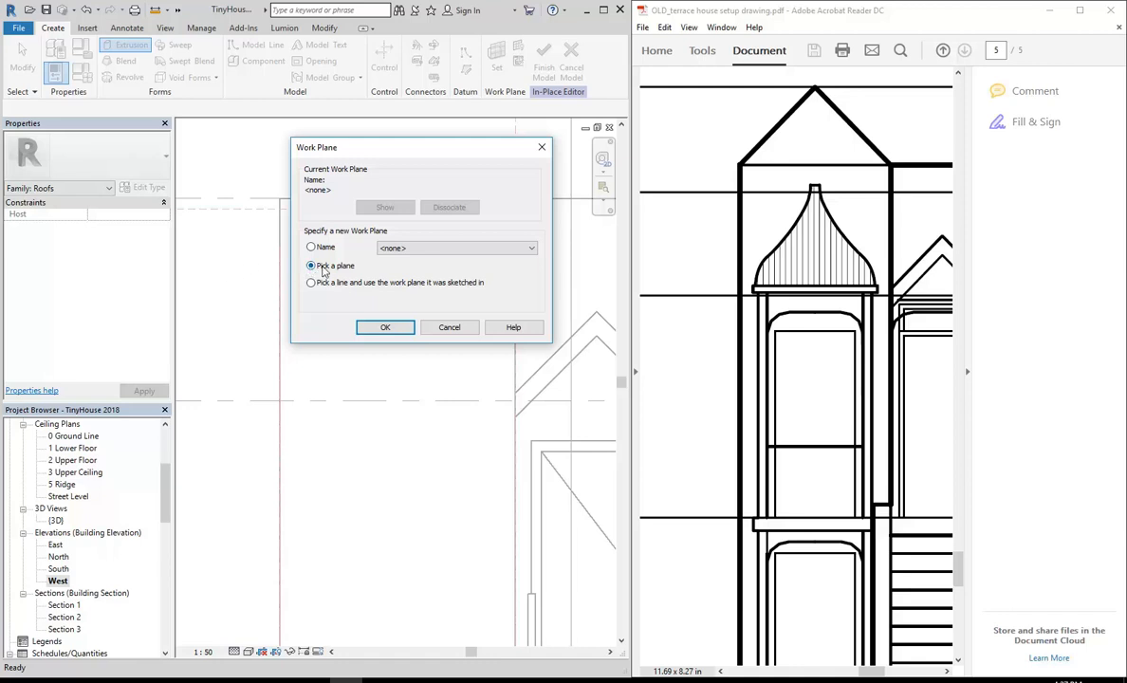
pyautogui.click(385, 326)
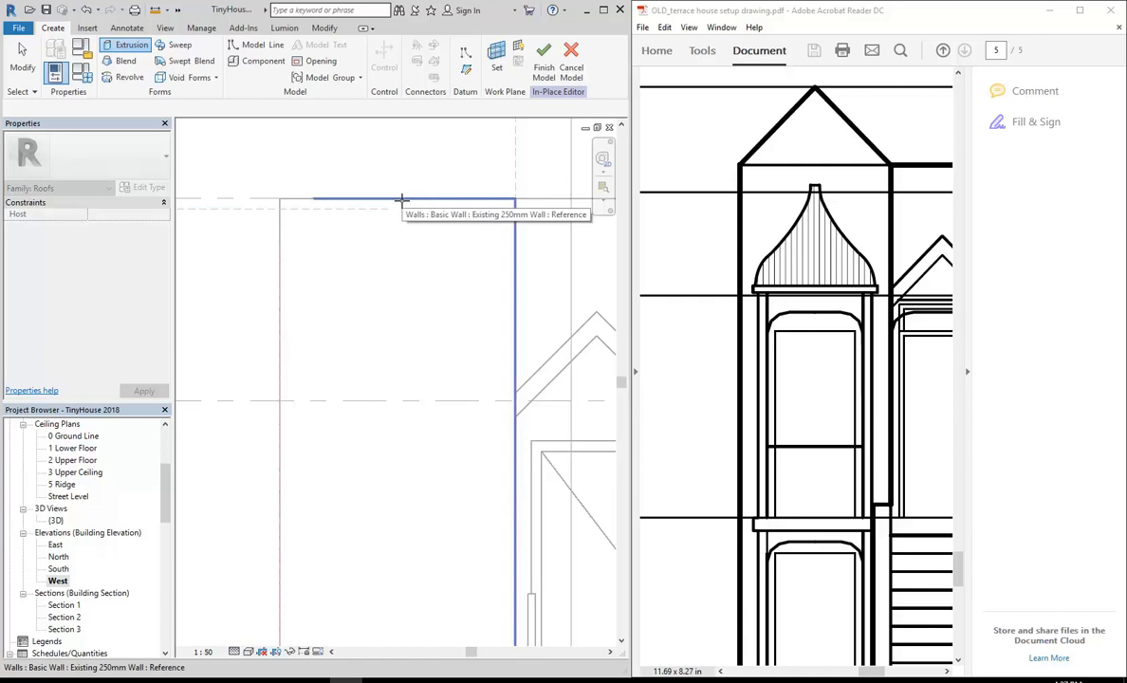
pyautogui.click(402, 199)
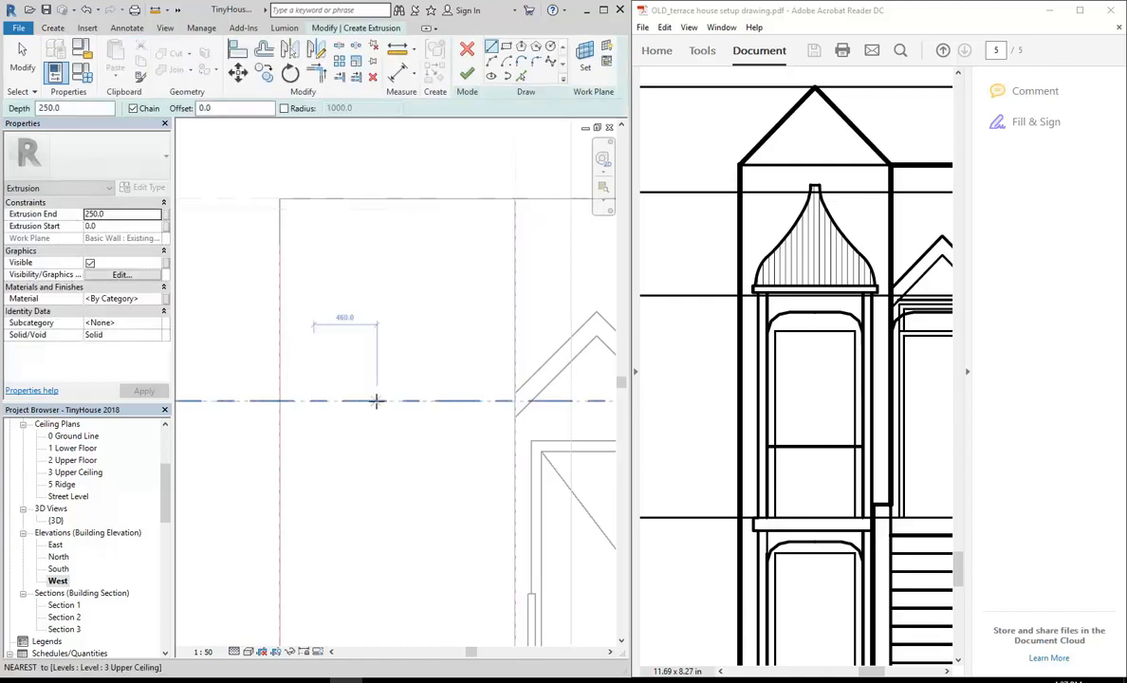
pyautogui.scroll(1, 380, 358)
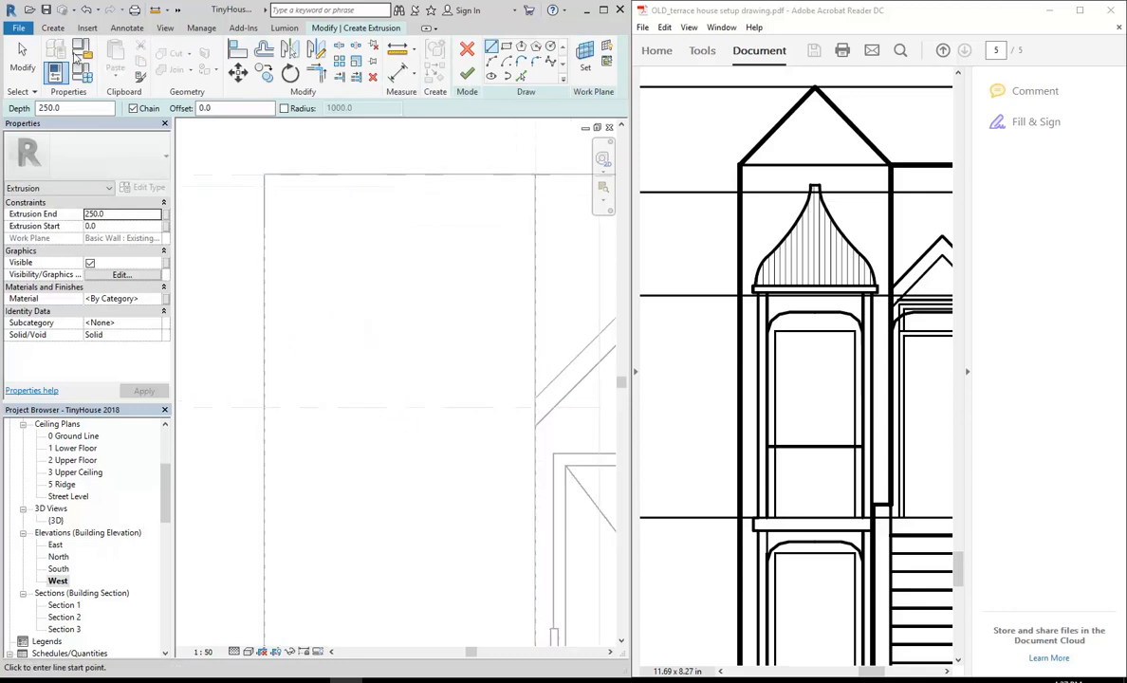
pyautogui.click(52, 28)
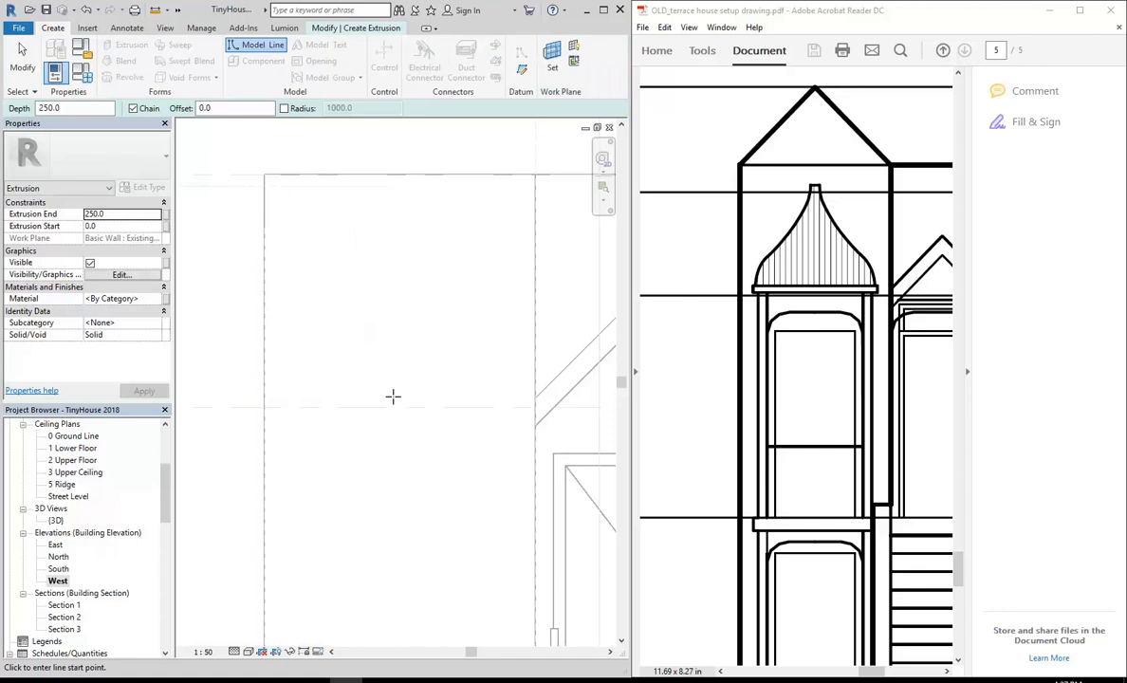
pyautogui.scroll(-1, 363, 325)
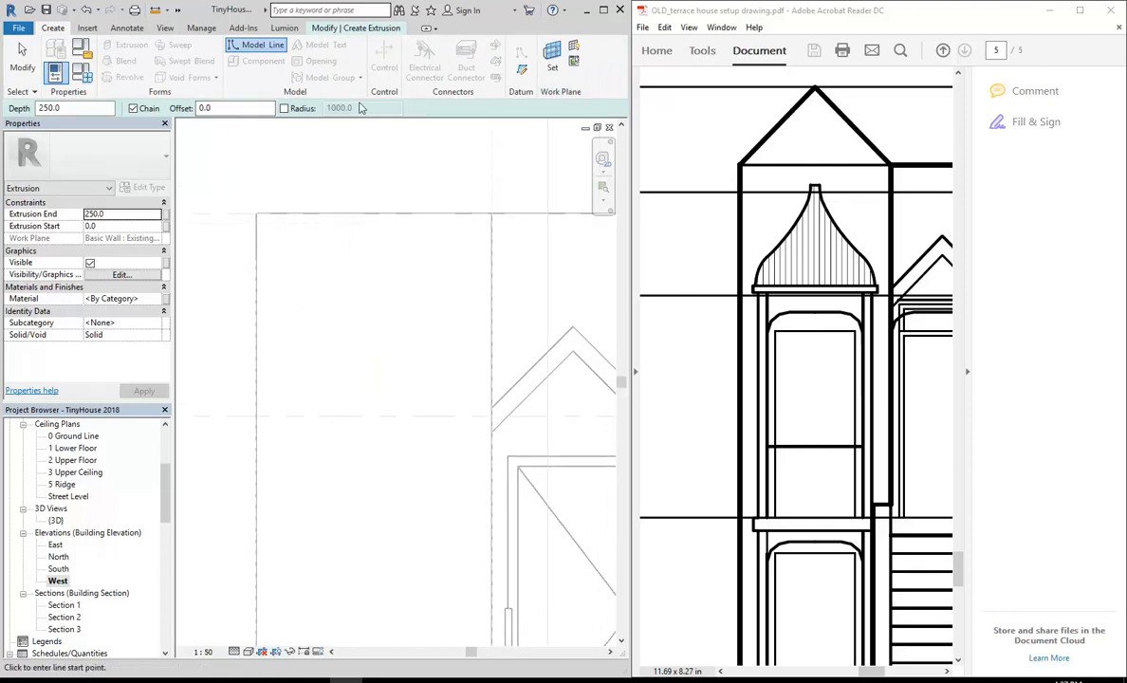
pyautogui.click(334, 26)
pyautogui.moveTo(379, 264); pyautogui.dragTo(379, 268, button='middle')
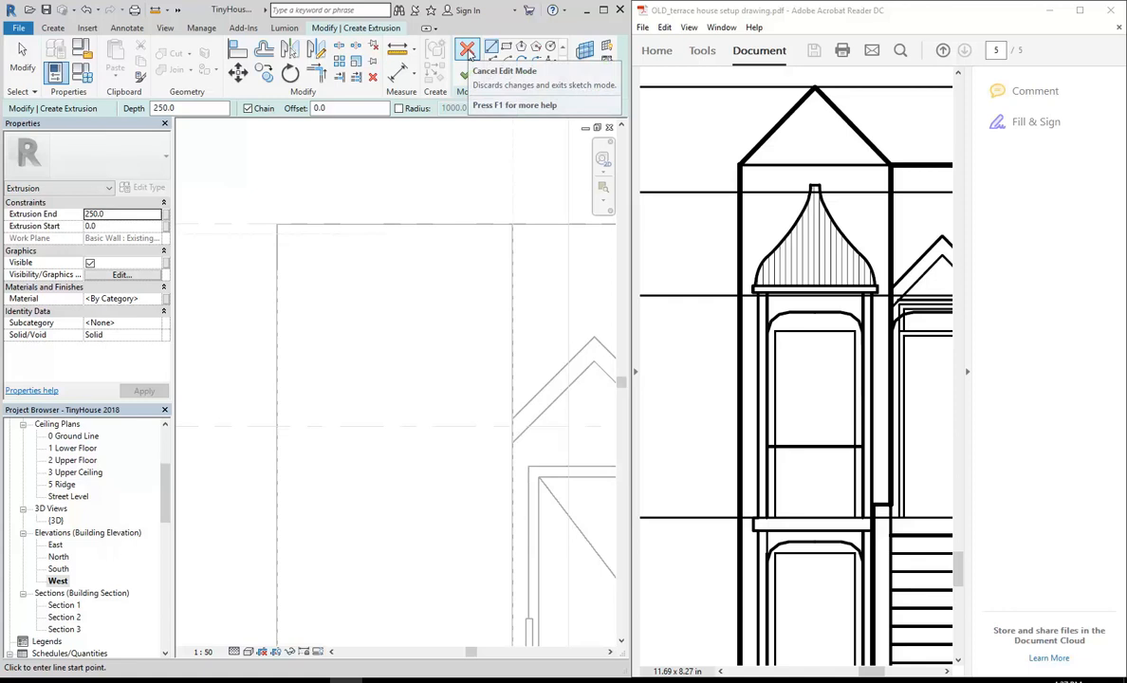
pyautogui.click(468, 50)
# Step: Start a Sweep form for the turret roof
pyautogui.click(53, 28)
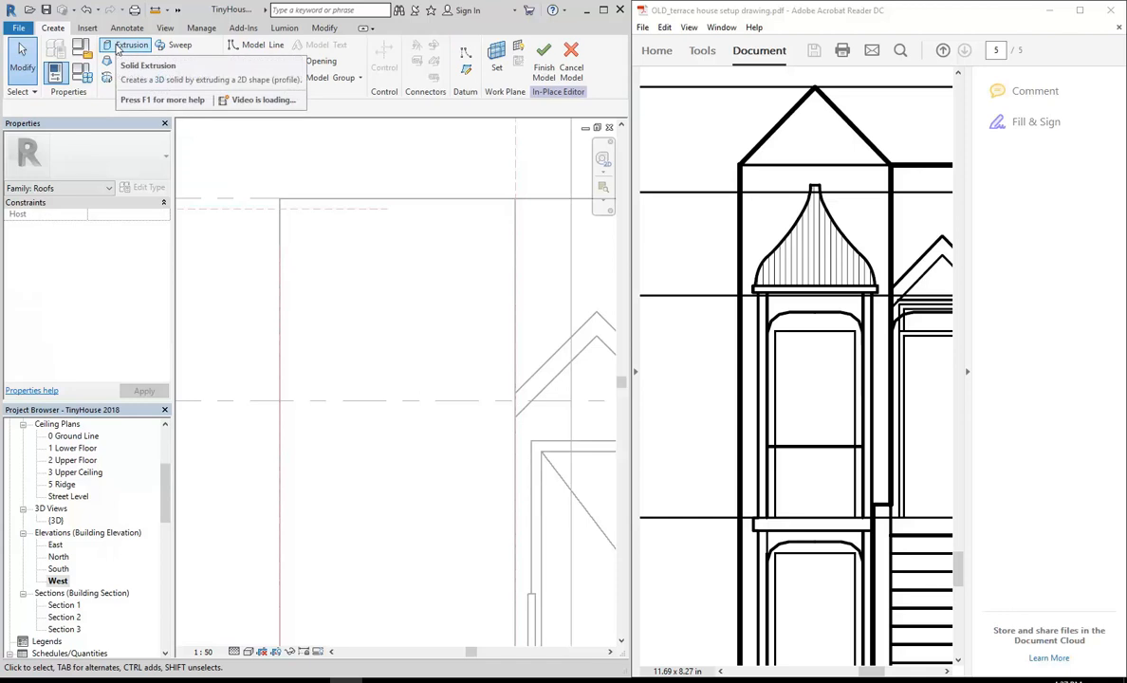
pyautogui.click(179, 45)
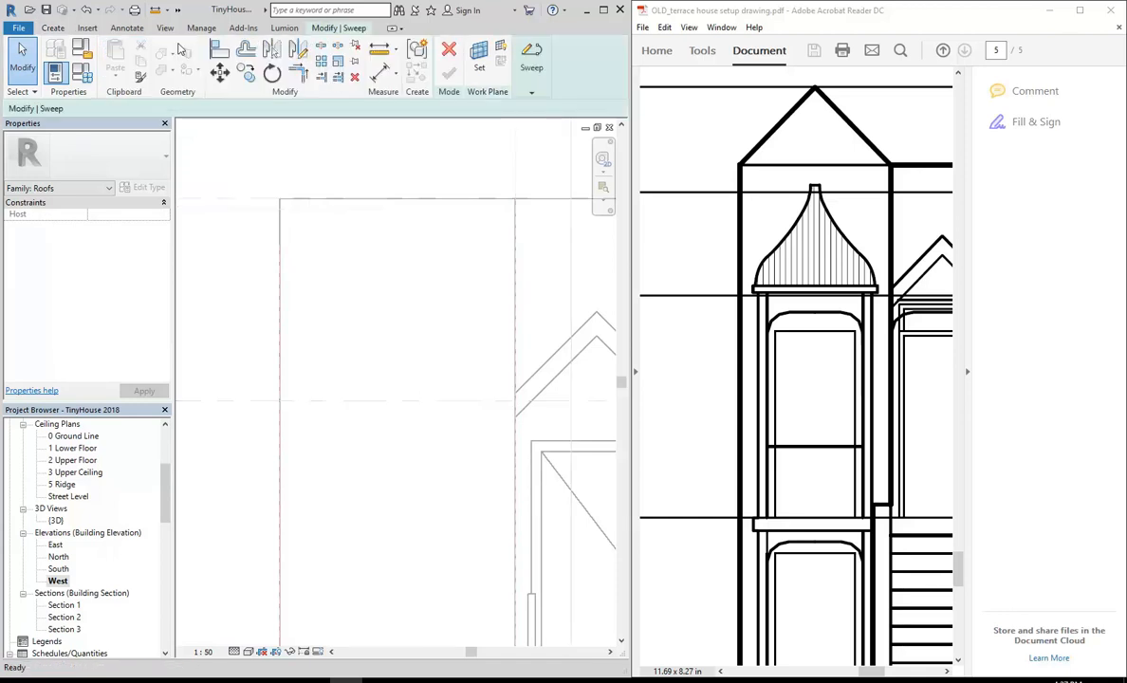
pyautogui.moveTo(354, 398); pyautogui.dragTo(375, 405, button='middle')
pyautogui.scroll(-1, 401, 359)
pyautogui.moveTo(402, 360); pyautogui.dragTo(363, 368, button='middle')
pyautogui.scroll(1, 363, 373)
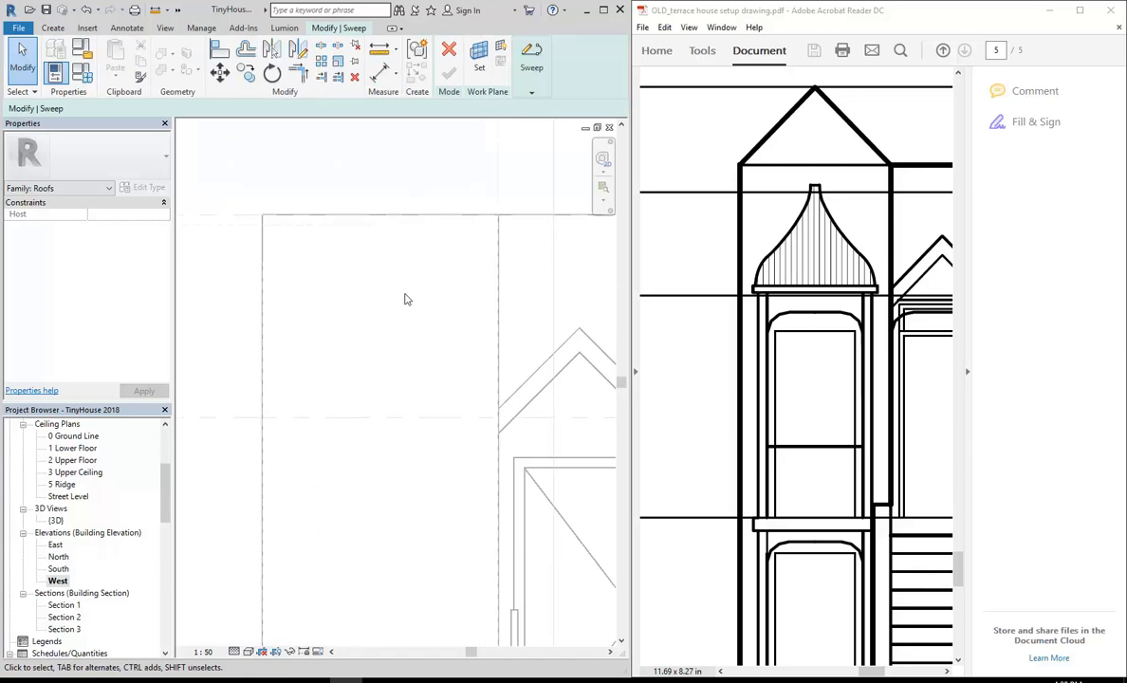
# Step: Examine the available floor plans and the West elevation's level names to find the level at the turret roof's base
pyautogui.scroll(3, 166, 477)
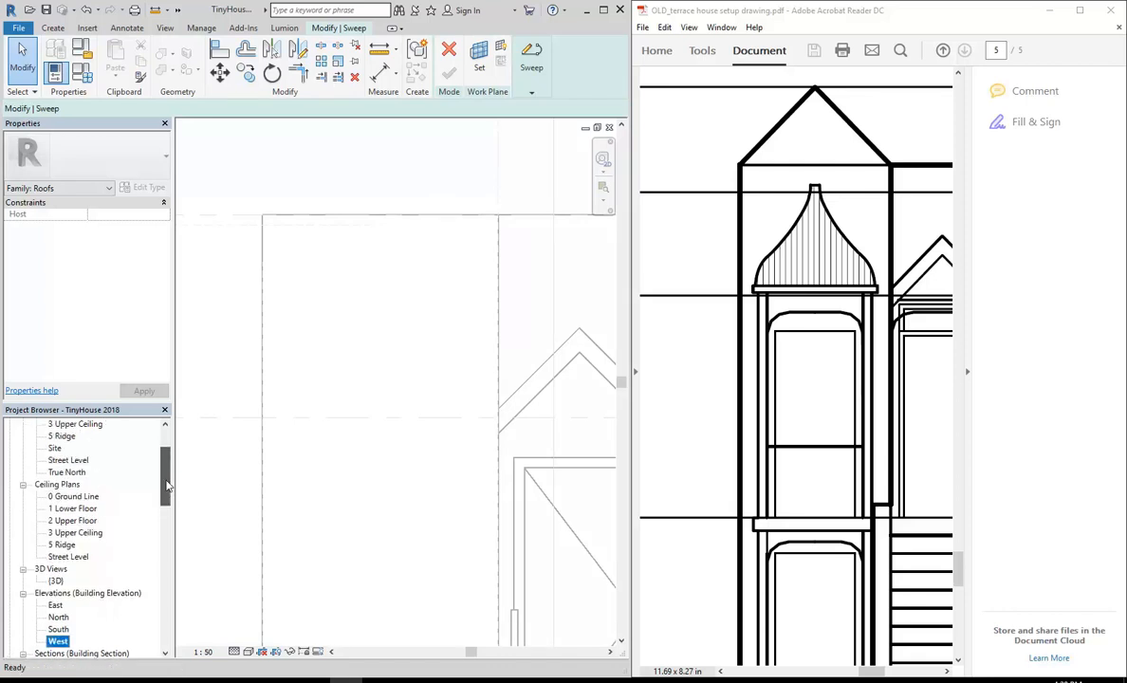
pyautogui.moveTo(167, 476); pyautogui.dragTo(167, 464)
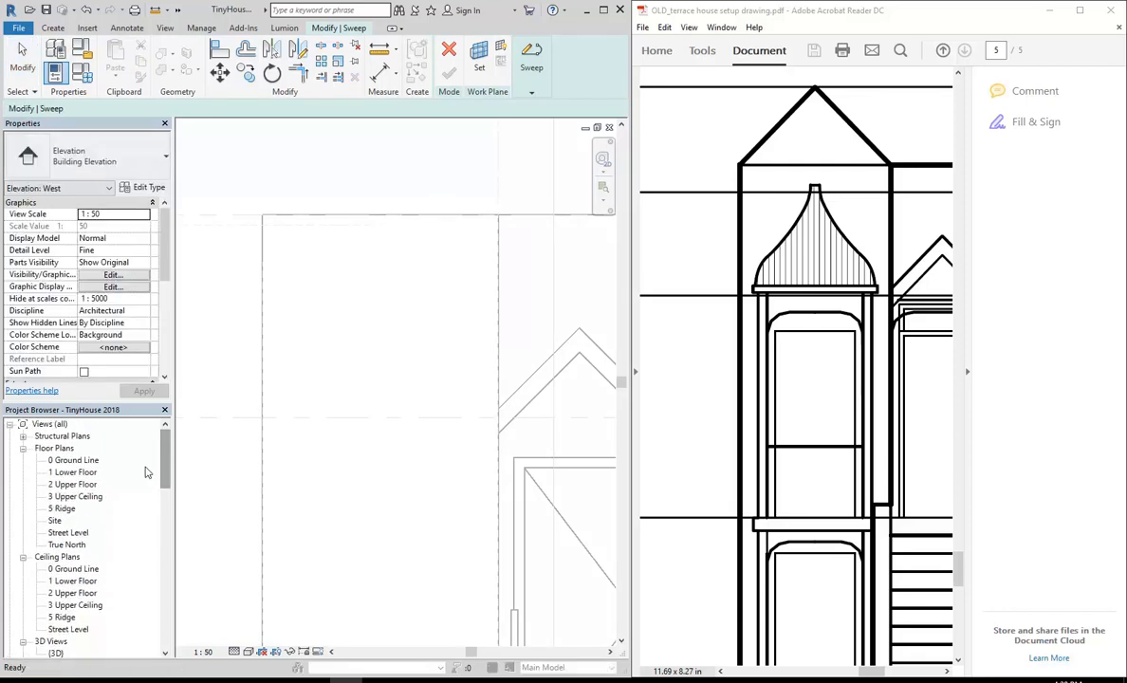
pyautogui.scroll(-8, 352, 391)
pyautogui.moveTo(365, 399); pyautogui.dragTo(169, 416, button='middle')
pyautogui.moveTo(425, 444); pyautogui.dragTo(190, 429, button='middle')
pyautogui.scroll(3, 421, 432)
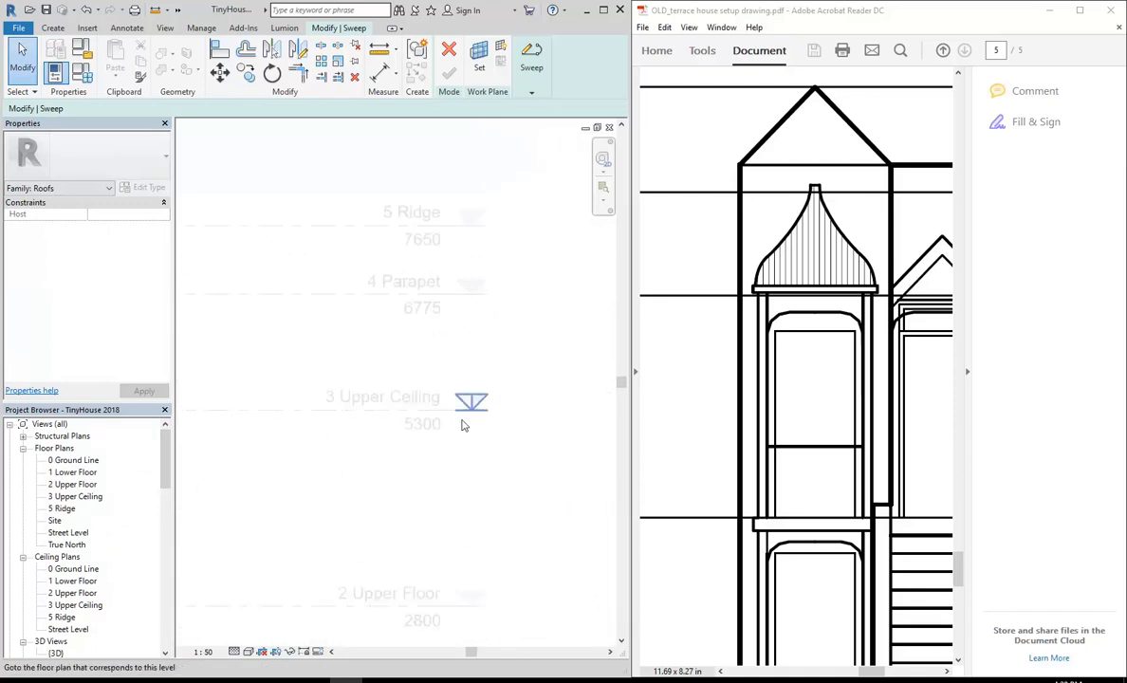
pyautogui.scroll(-5, 408, 408)
pyautogui.scroll(-2, 455, 417)
pyautogui.scroll(7, 355, 399)
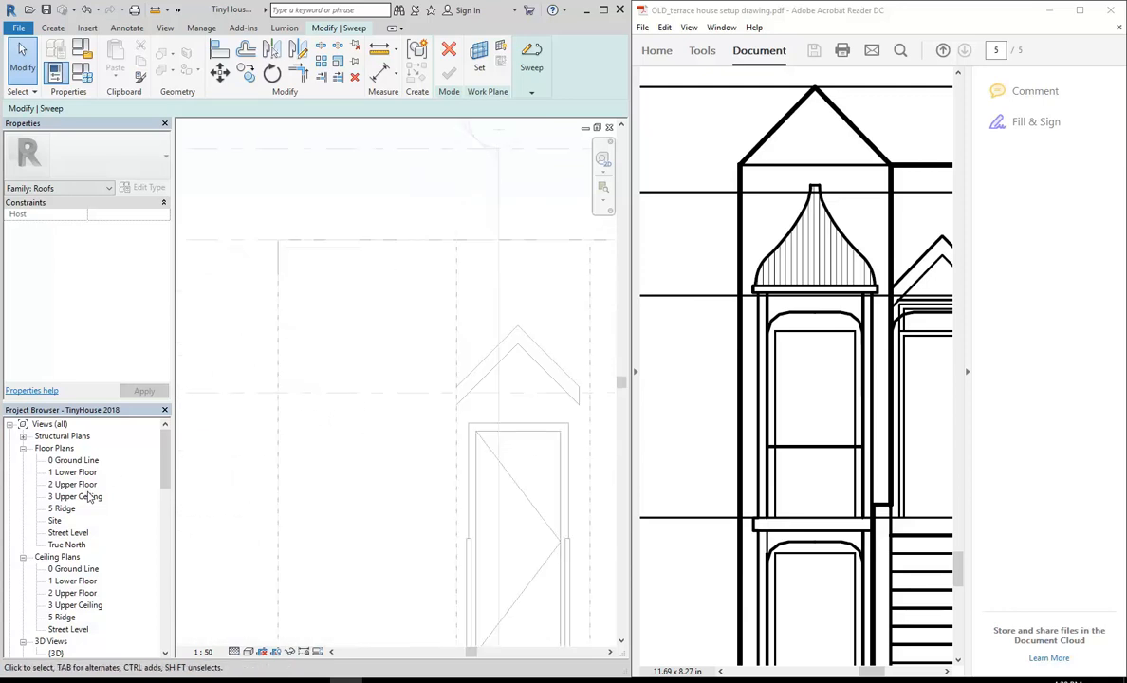
# Step: Open the 3 Upper Ceiling floor plan and bring the front wall area into view
pyautogui.doubleClick(76, 495)
pyautogui.scroll(-3, 512, 323)
pyautogui.moveTo(508, 332); pyautogui.dragTo(514, 433, button='middle')
pyautogui.scroll(2, 403, 384)
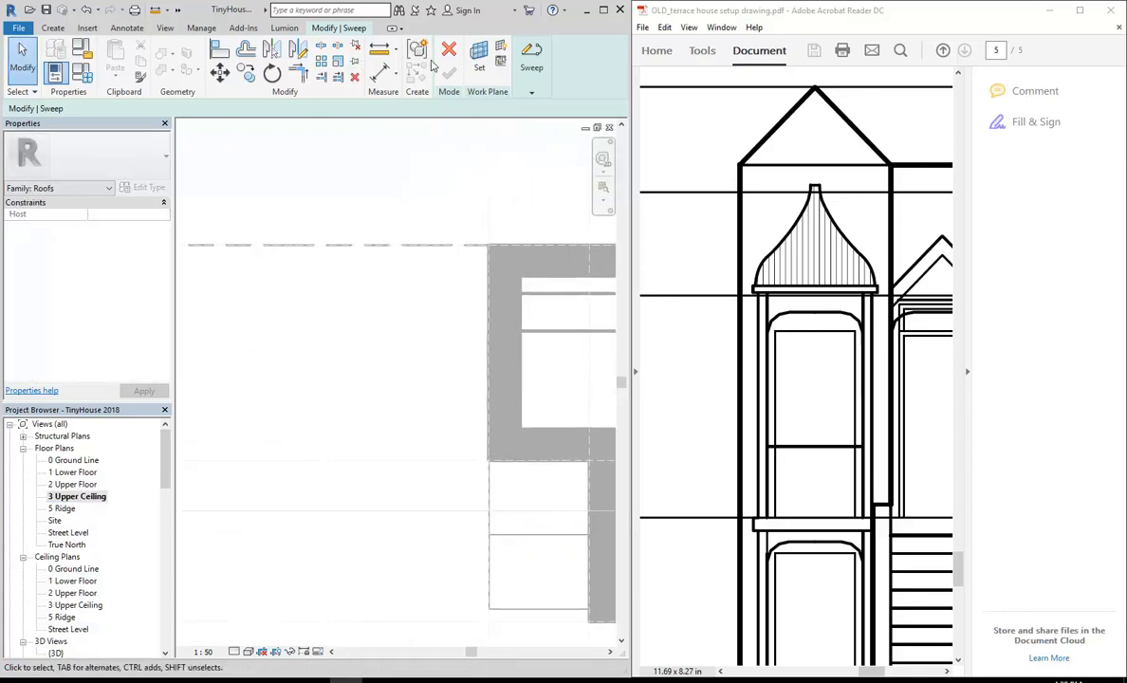
# Step: Sketch the sweep path as a three-sided rectangle projecting 1000 mm from the front wall and about 1215 mm wide, and finish the path
pyautogui.click(533, 70)
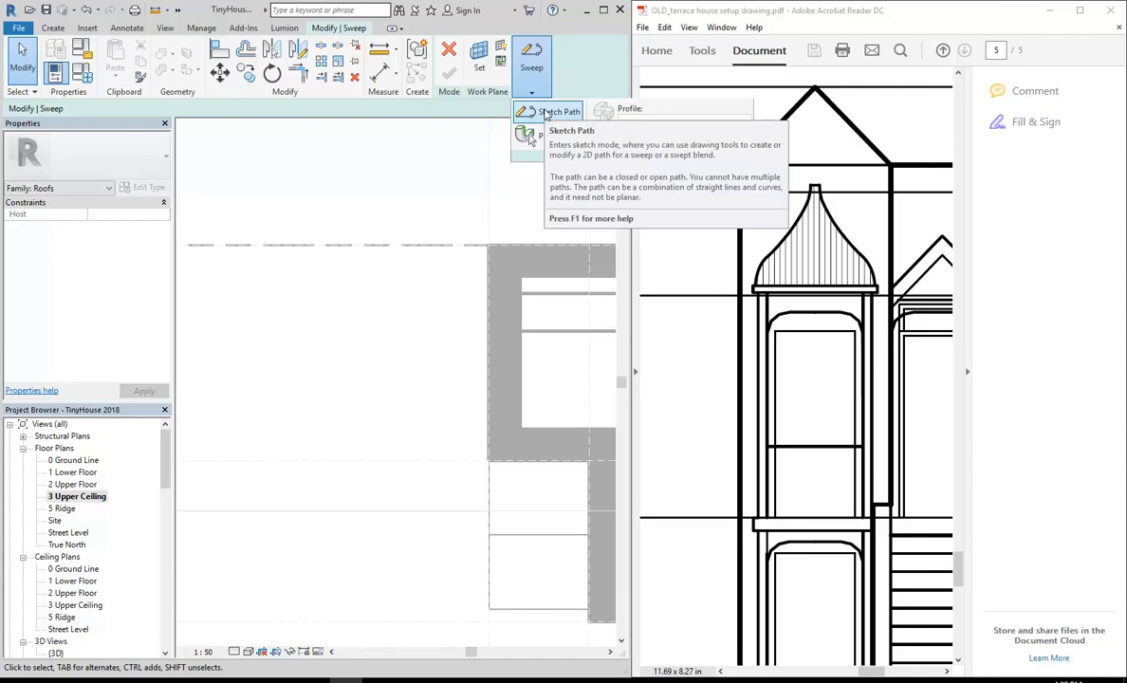
pyautogui.click(546, 113)
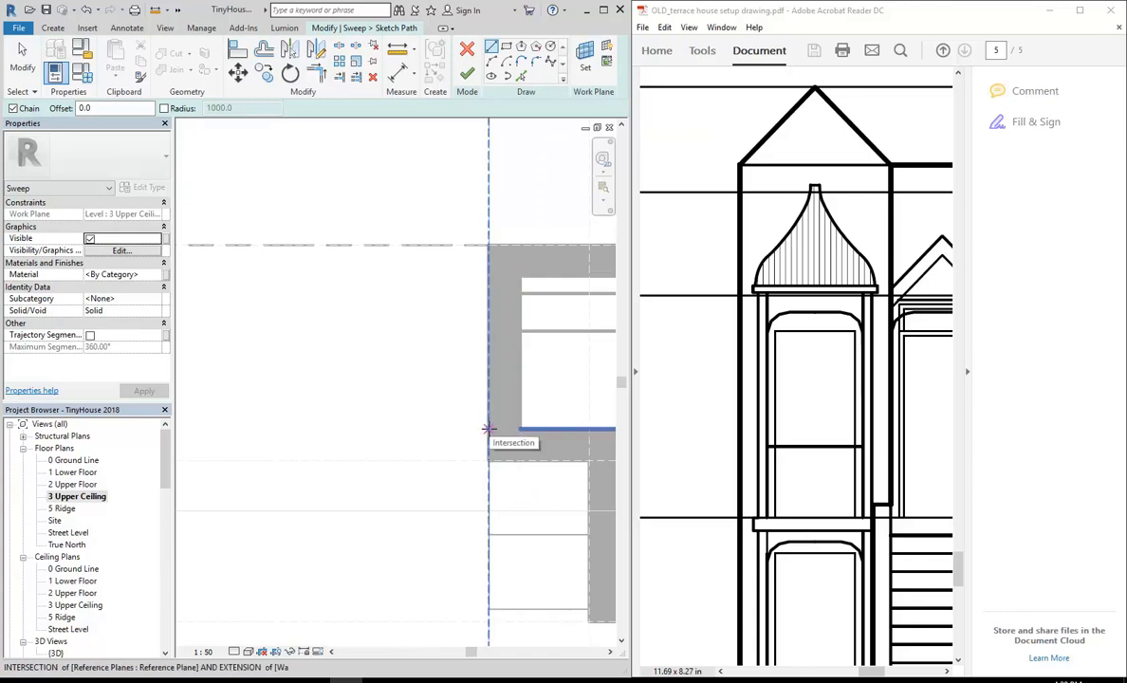
pyautogui.click(488, 429)
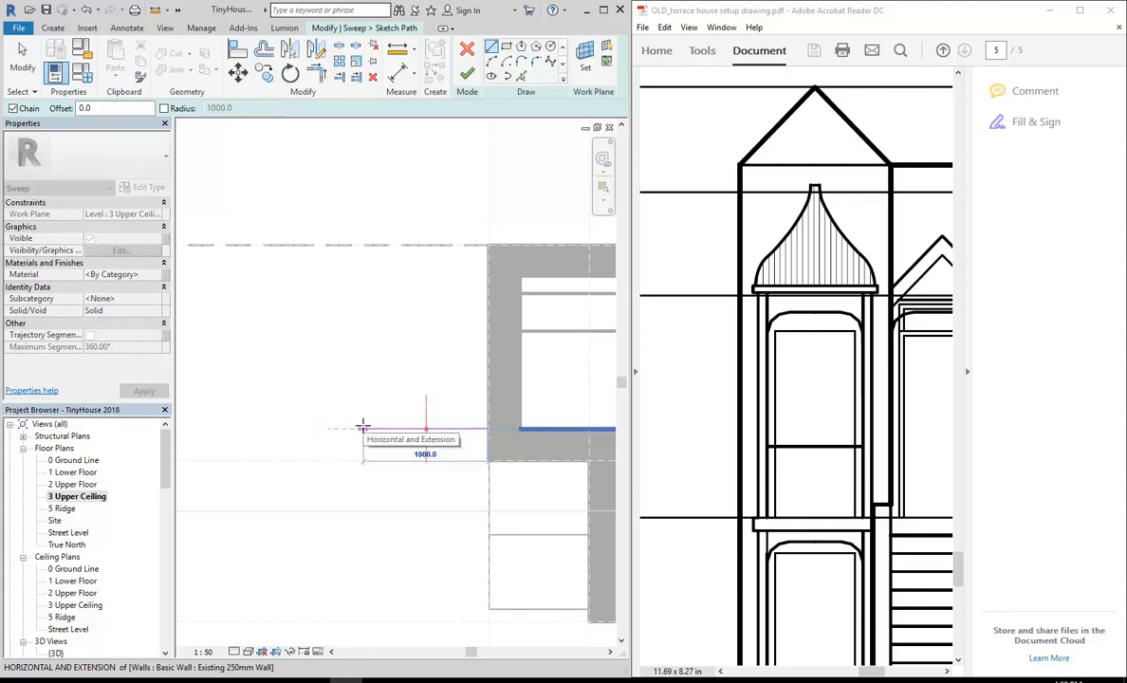
pyautogui.click(364, 428)
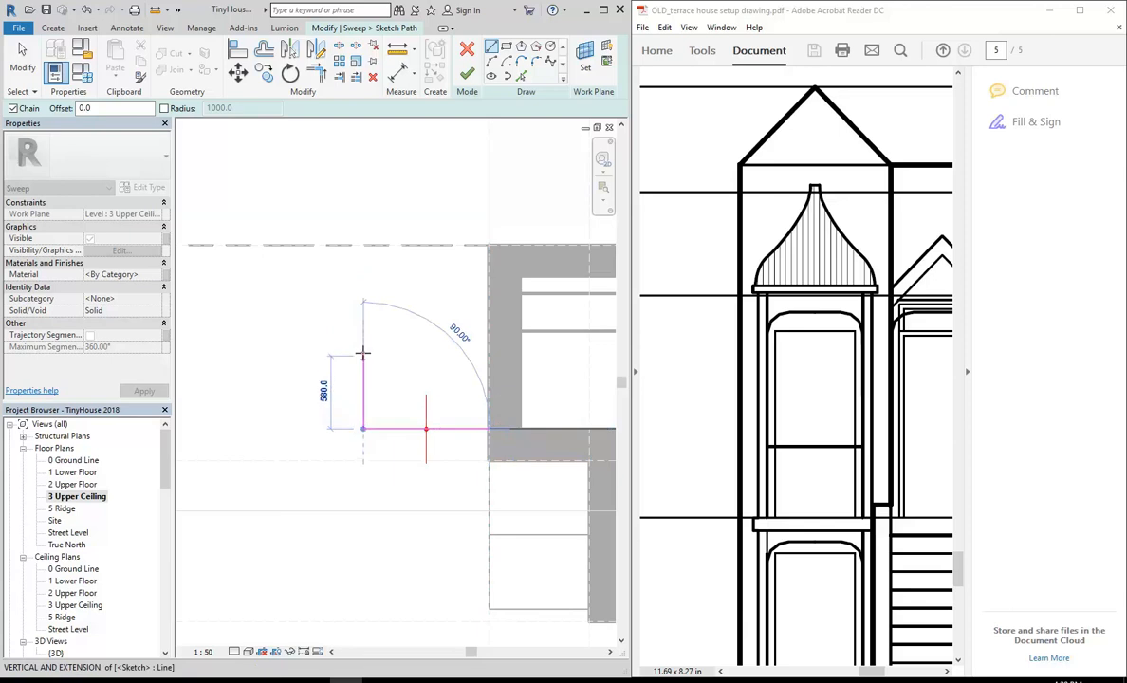
pyautogui.click(363, 275)
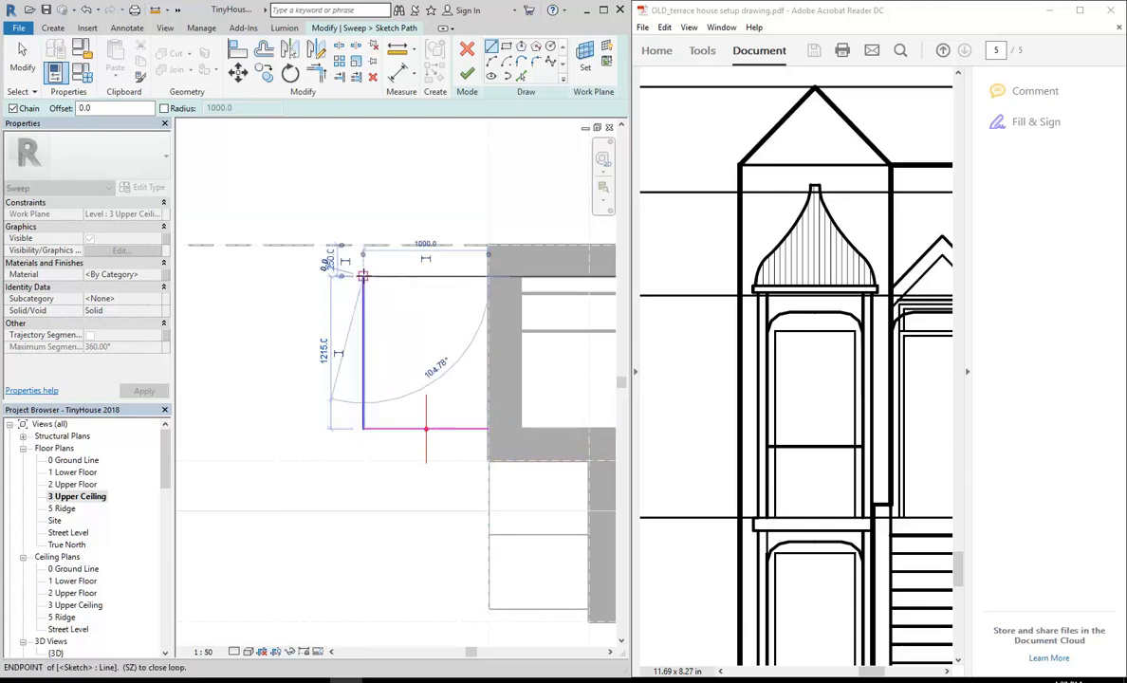
pyautogui.click(487, 276)
pyautogui.rightClick(316, 137)
pyautogui.click(344, 151)
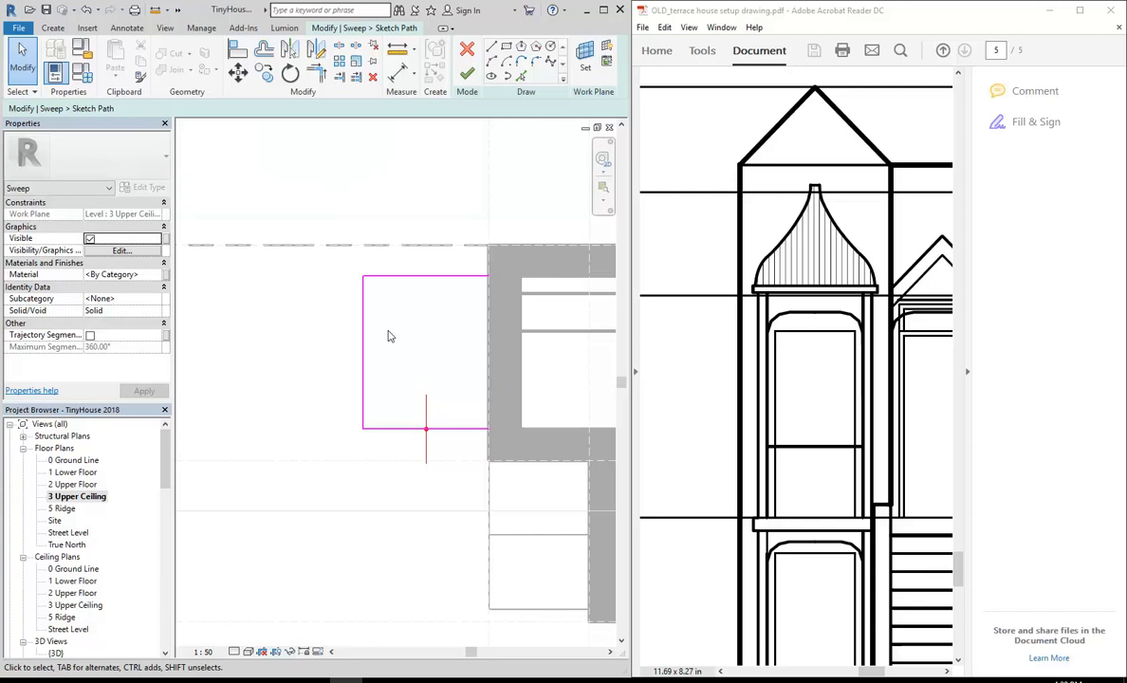
pyautogui.click(466, 74)
# Step: Open the West elevation and enter the profile sketch of the sweep
pyautogui.click(350, 356)
pyautogui.scroll(-5, 167, 507)
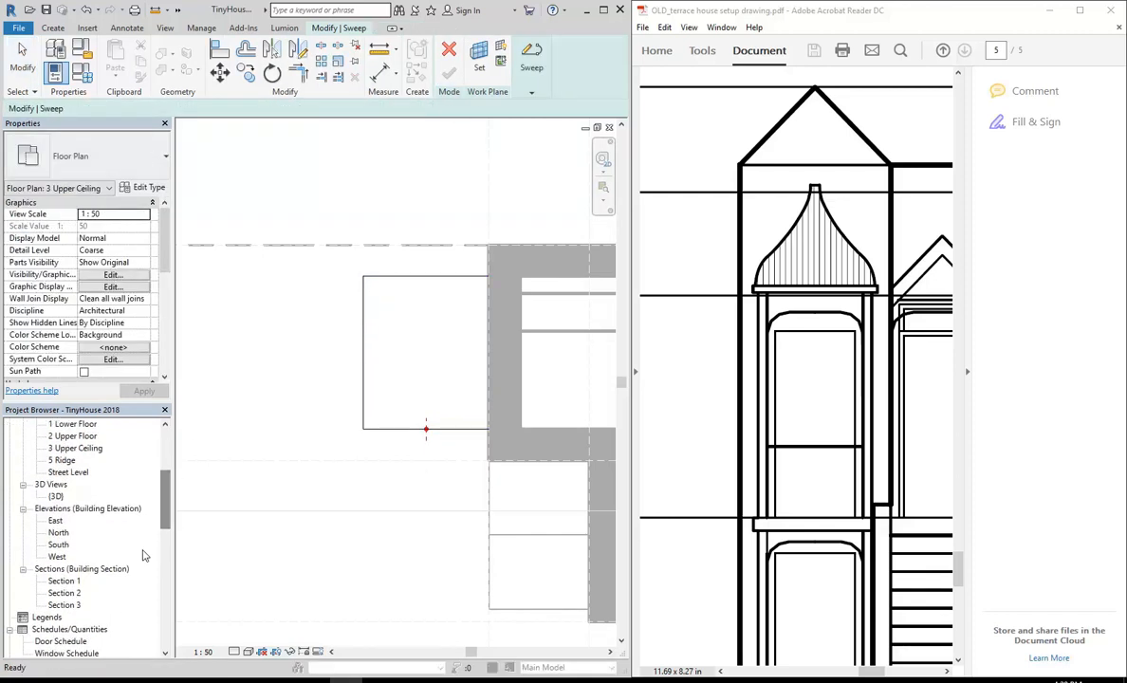
pyautogui.doubleClick(57, 557)
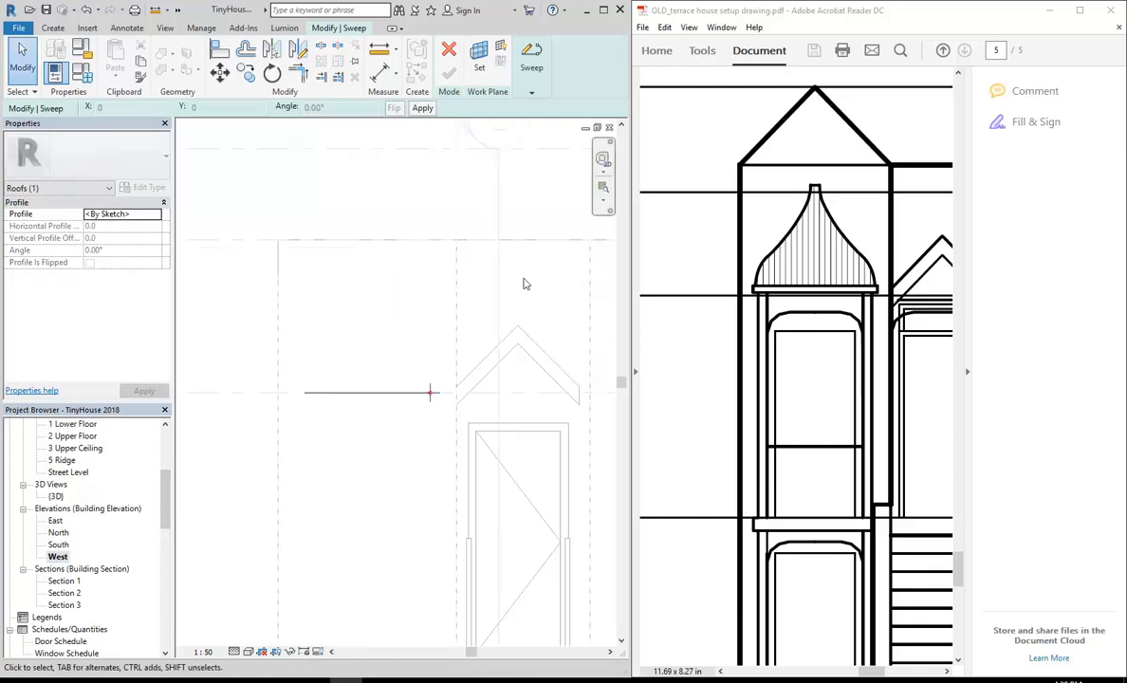
pyautogui.click(529, 66)
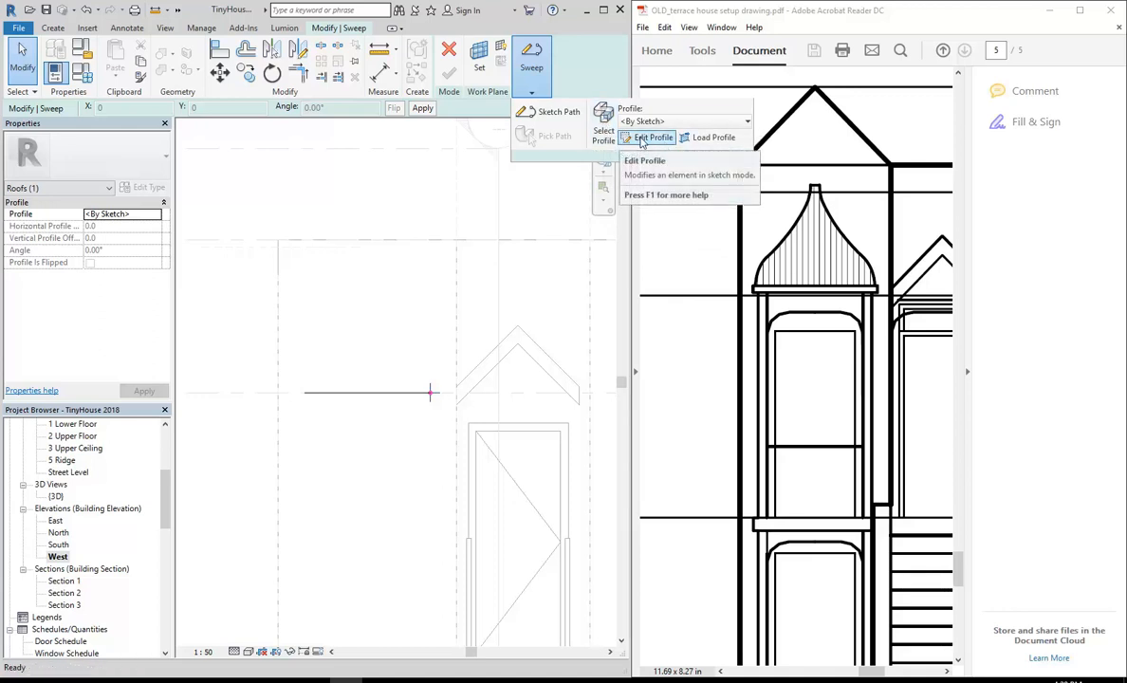
pyautogui.click(641, 138)
pyautogui.scroll(2, 418, 346)
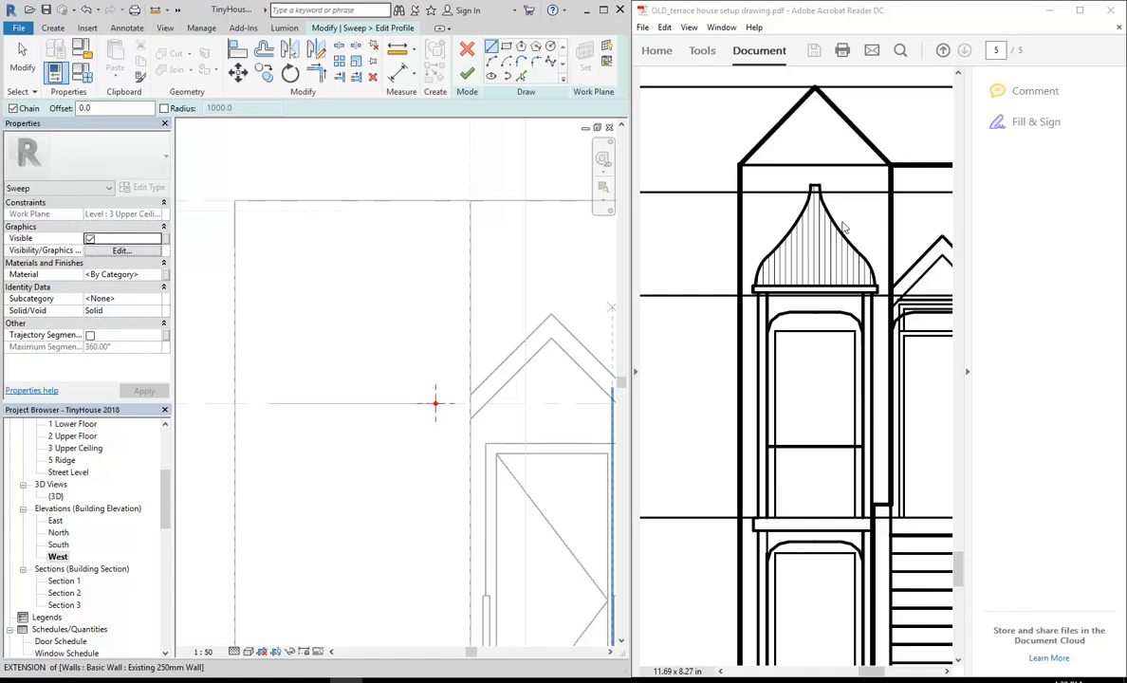
# Step: Draw the profile's outward-bulging lower arc from the 3 Upper Ceiling level, about 120 mm from the wall edge, with a radius of about 500 mm
pyautogui.click(492, 62)
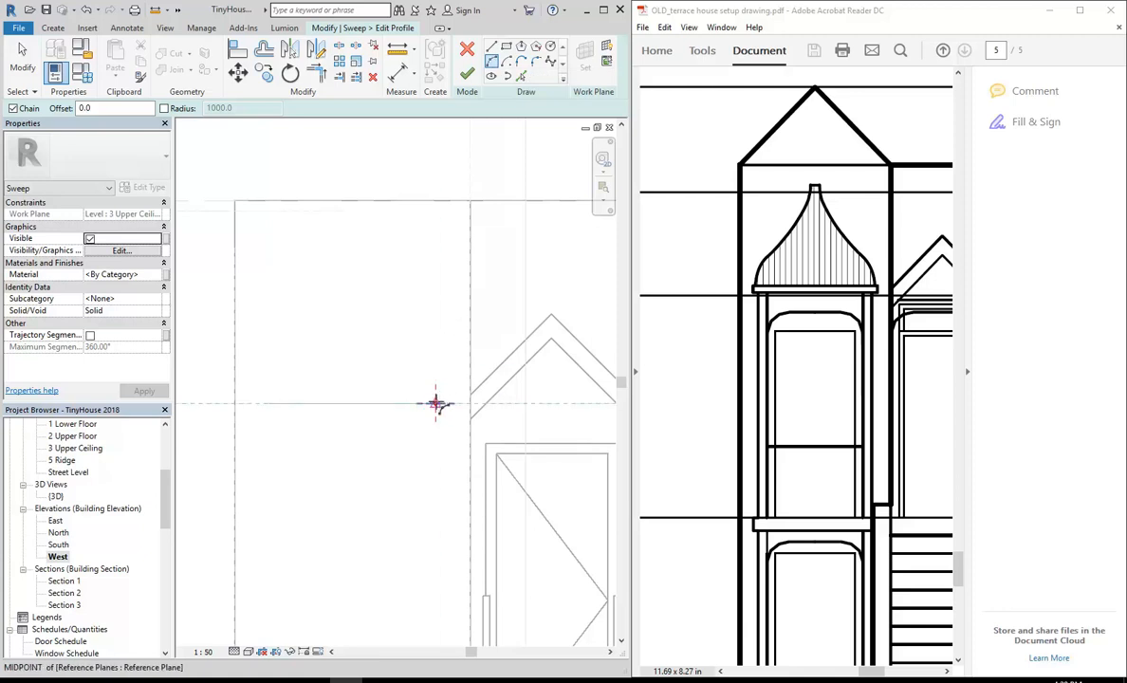
pyautogui.moveTo(436, 403); pyautogui.dragTo(454, 406, button='middle')
pyautogui.scroll(3, 454, 405)
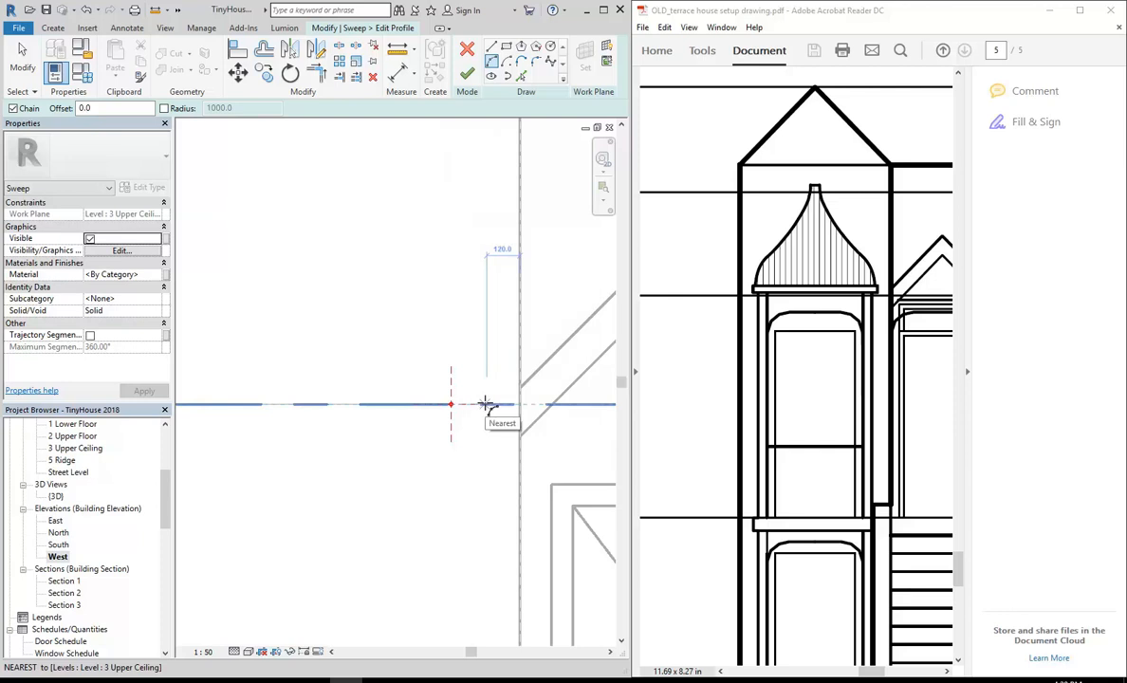
pyautogui.click(484, 405)
pyautogui.scroll(-2, 452, 422)
pyautogui.scroll(2, 446, 372)
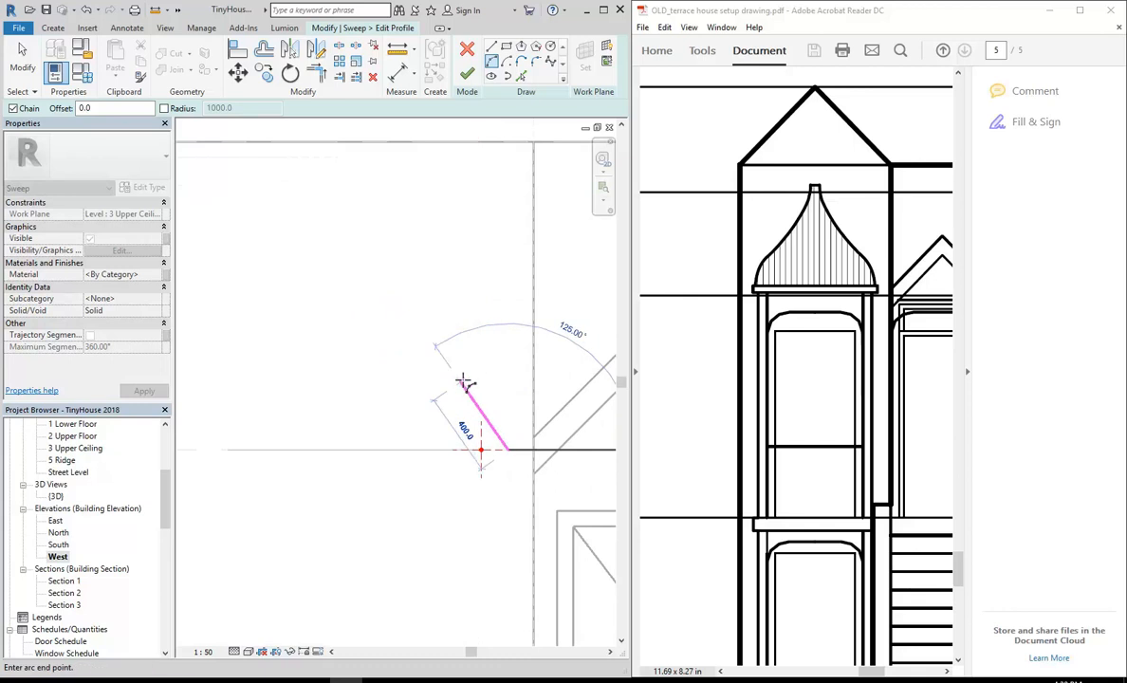
pyautogui.click(466, 381)
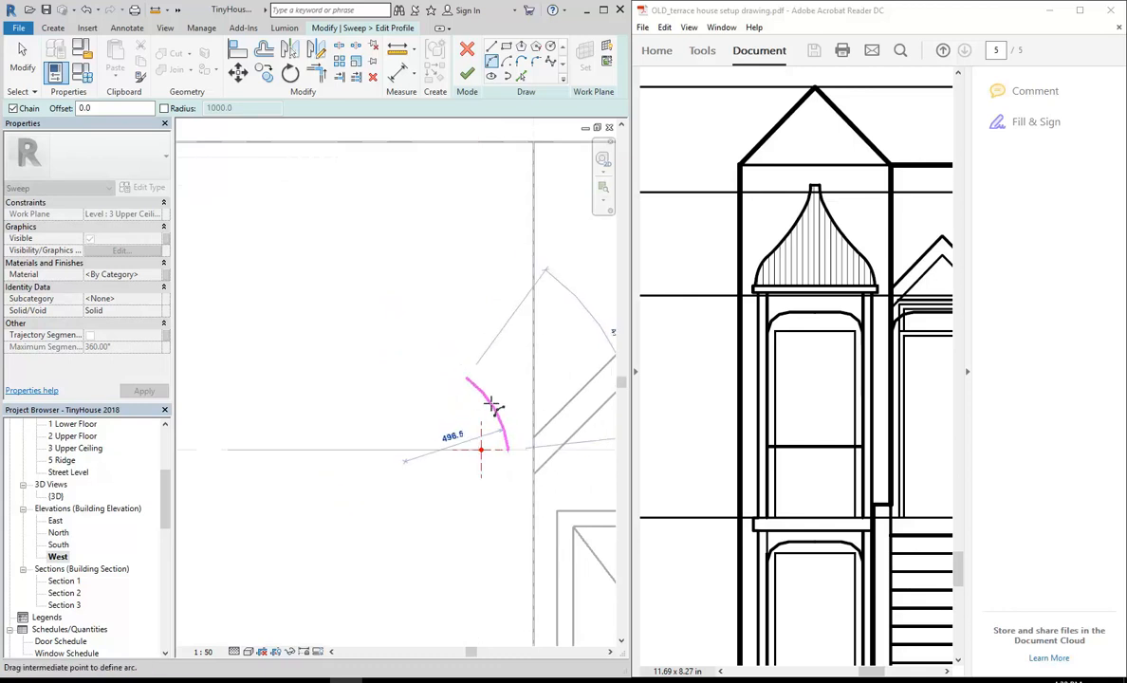
pyautogui.click(492, 406)
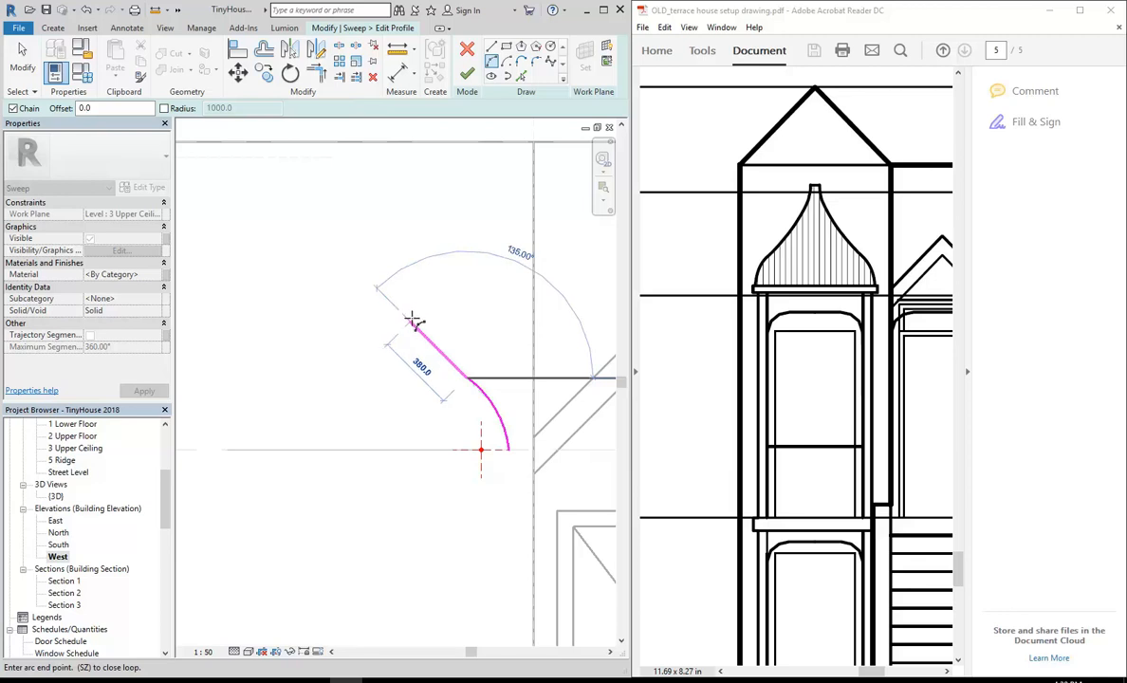
# Step: Continue the profile upward with two inward-curving arcs toward the turret's peak, following the PDF drawing, and end the arc chain
pyautogui.click(428, 337)
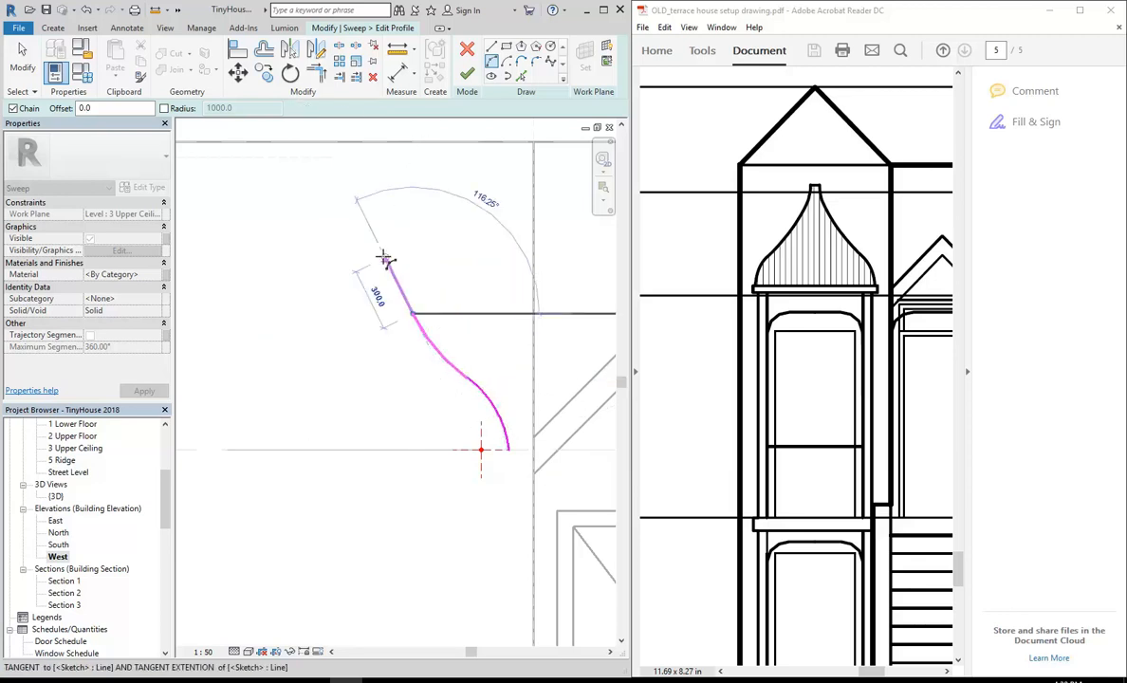
pyautogui.click(377, 196)
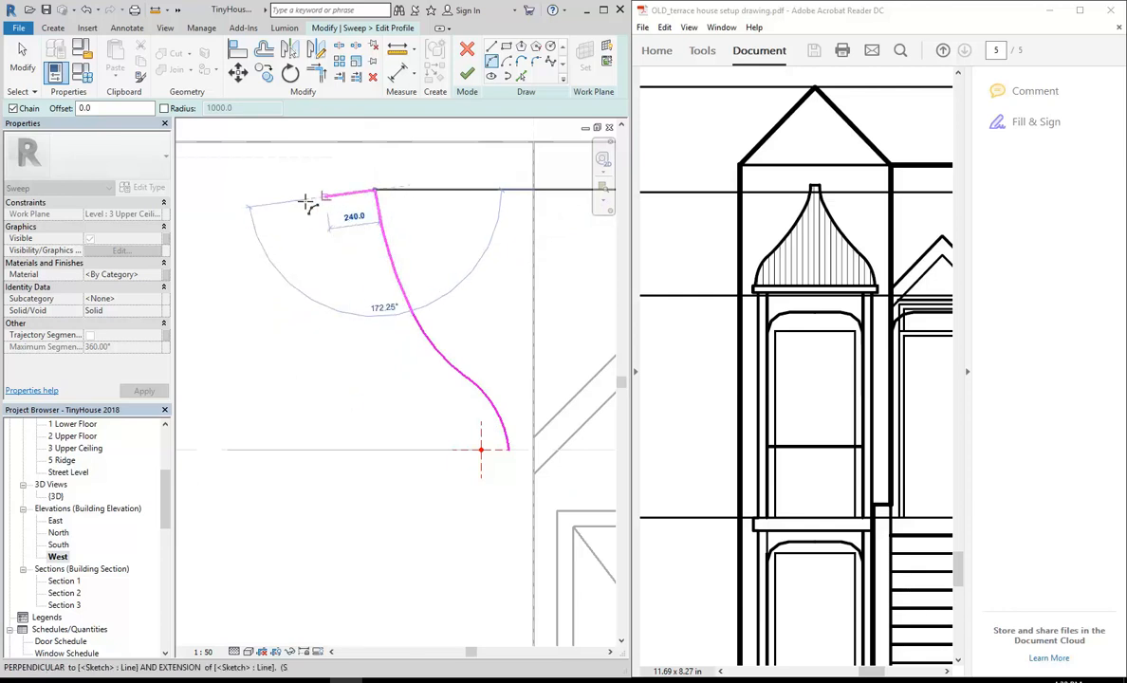
pyautogui.rightClick(338, 187)
pyautogui.click(364, 192)
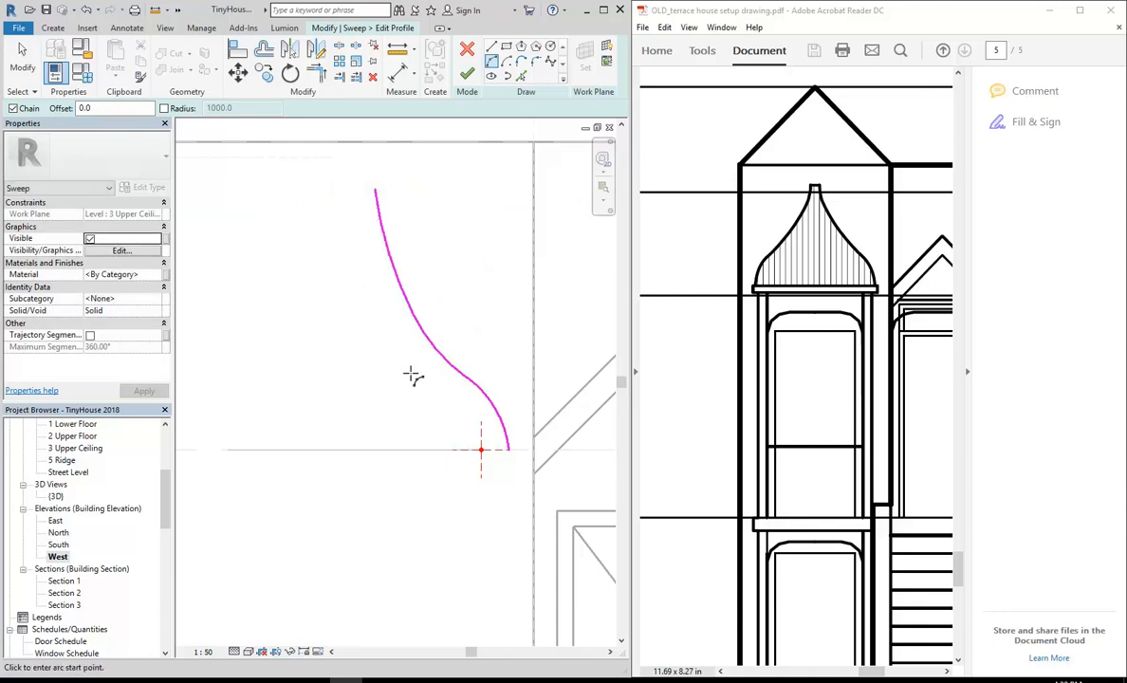
# Step: Close the profile with a top line about 40 mm long, a vertical line down to 3 Upper Ceiling and a base line to the lower arc
pyautogui.scroll(-1, 327, 306)
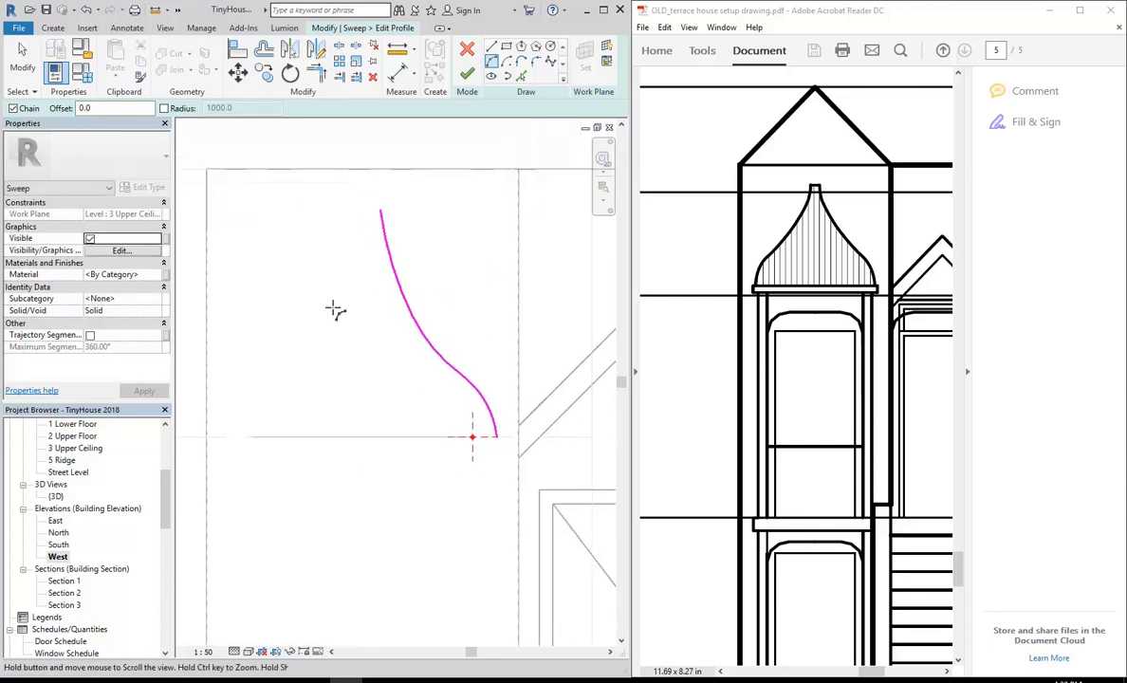
pyautogui.click(491, 46)
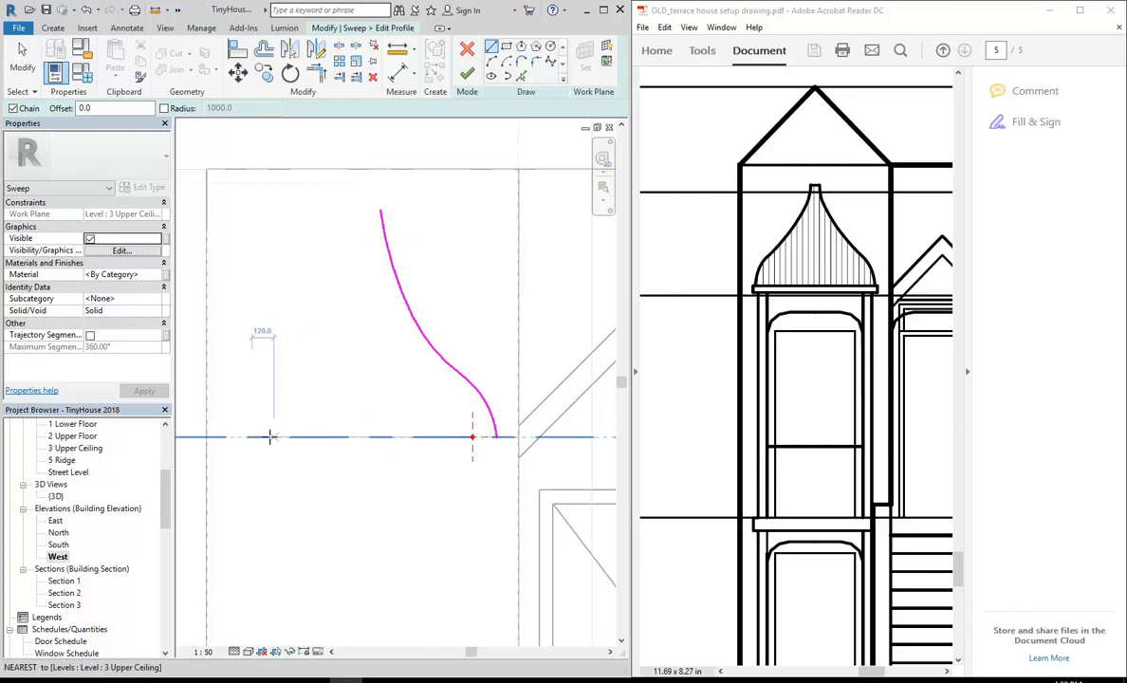
pyautogui.scroll(-2, 349, 406)
pyautogui.scroll(2, 351, 330)
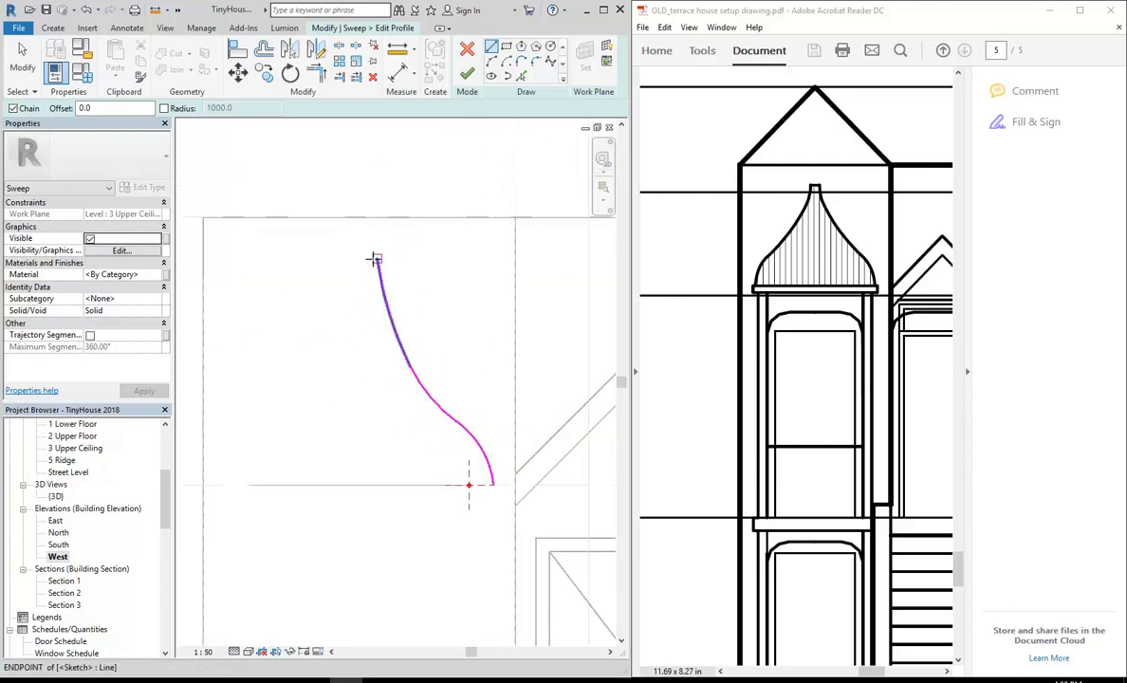
pyautogui.scroll(2, 371, 258)
pyautogui.scroll(2, 371, 258)
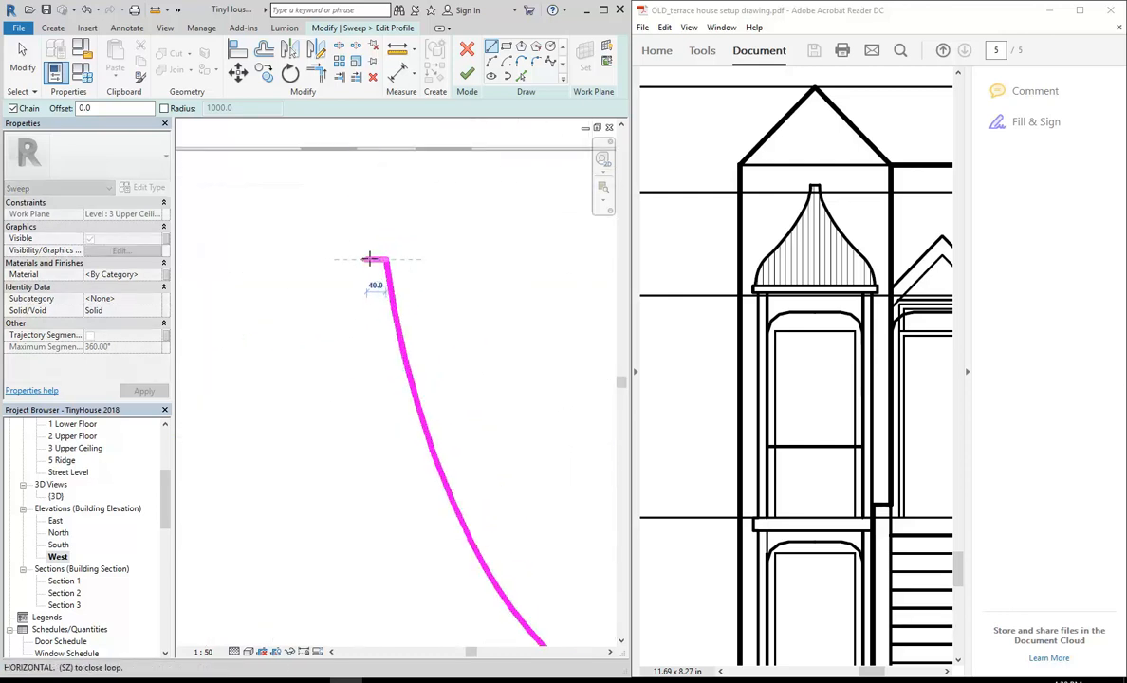
pyautogui.click(371, 258)
pyautogui.scroll(-3, 371, 258)
pyautogui.click(370, 484)
pyautogui.click(492, 484)
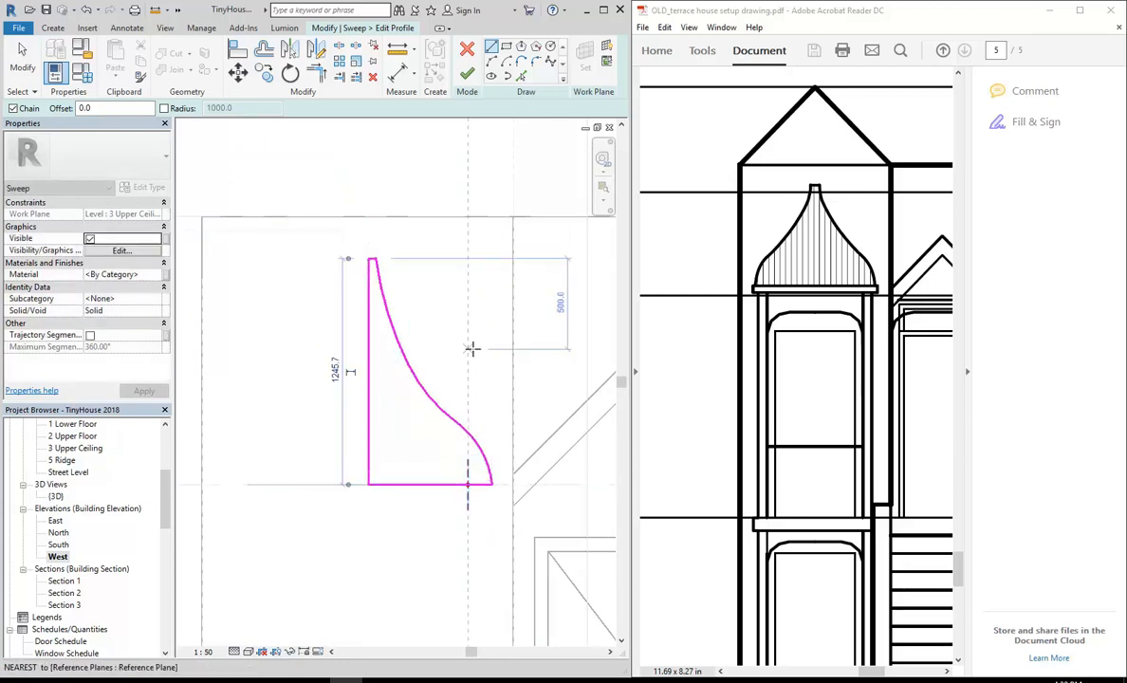
pyautogui.rightClick(472, 352)
pyautogui.click(500, 358)
# Step: Finish the profile in the 3D view and complete the sweep to generate the turret roof solid
pyautogui.scroll(2, 432, 382)
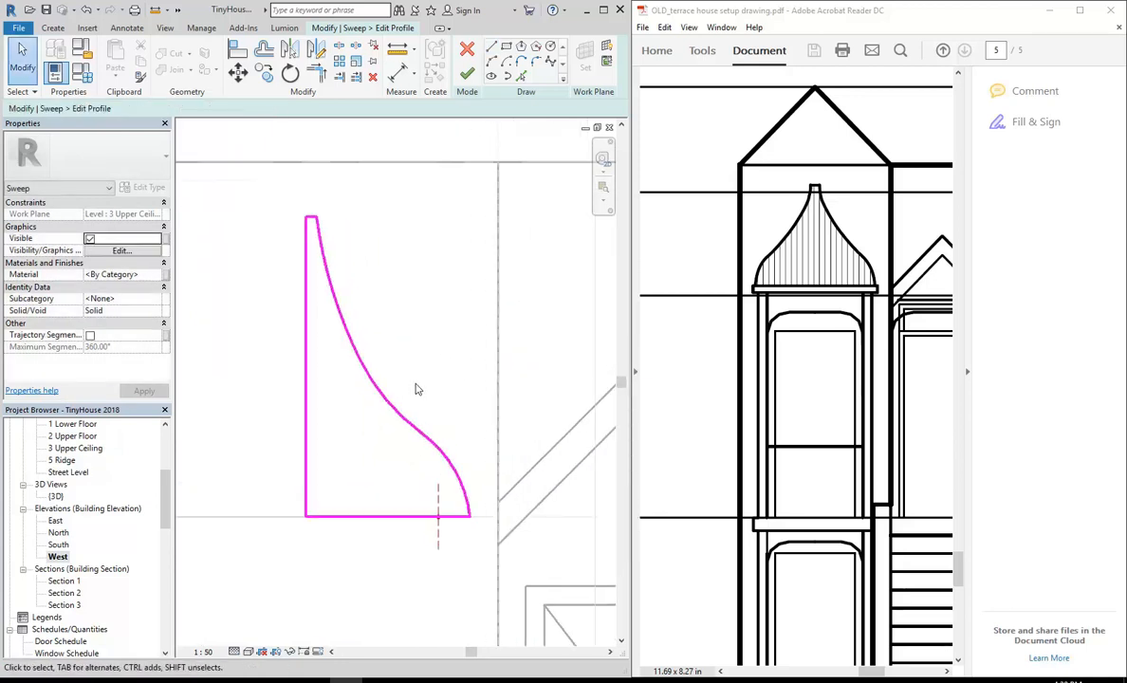
pyautogui.moveTo(359, 471); pyautogui.dragTo(384, 463, button='middle')
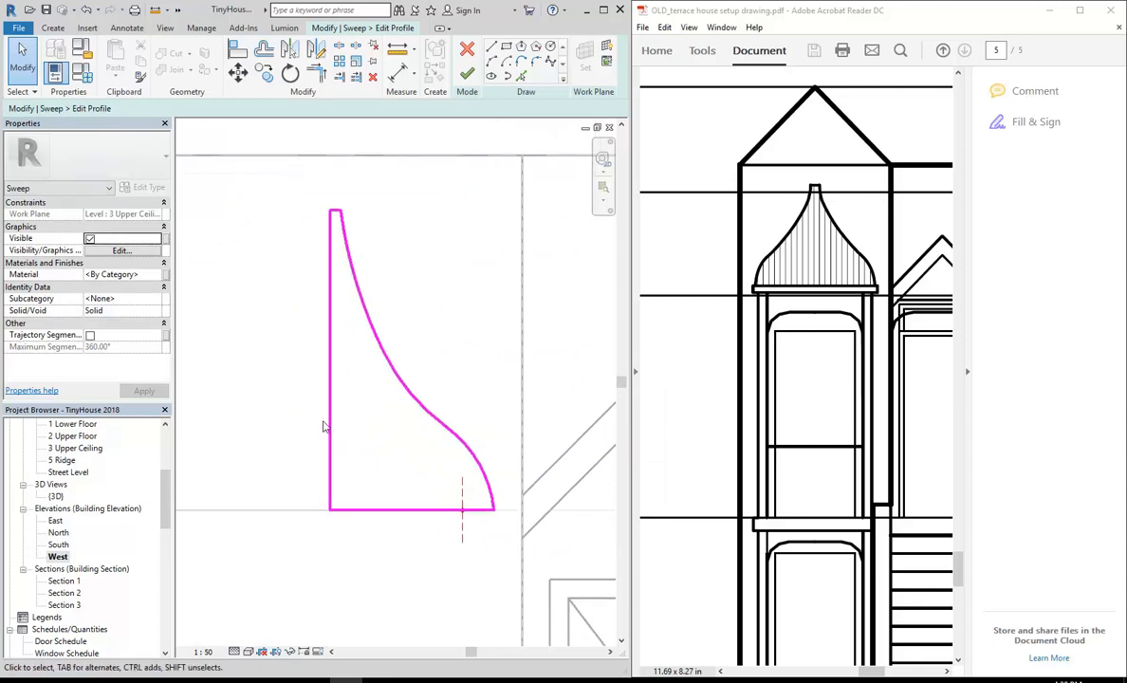
pyautogui.scroll(-1, 323, 422)
pyautogui.moveTo(323, 421); pyautogui.dragTo(382, 428, button='middle')
pyautogui.scroll(2, 395, 468)
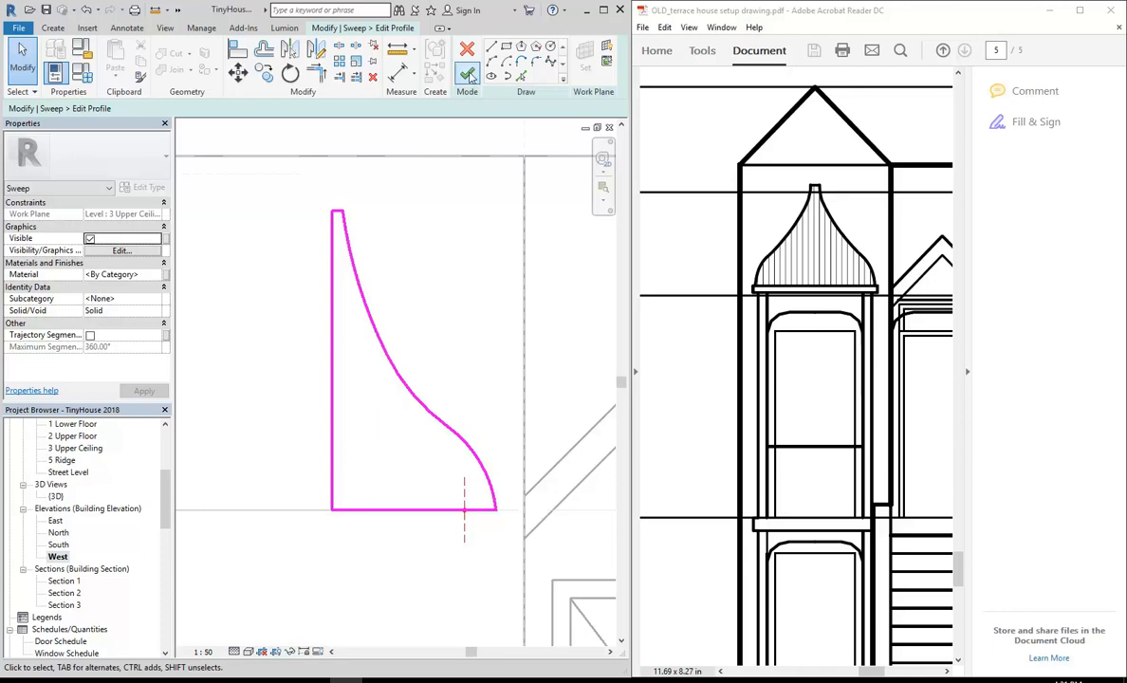
pyautogui.doubleClick(55, 497)
pyautogui.moveTo(287, 331)
pyautogui.keyDown('shift'); pyautogui.mouseDown(button='middle')
pyautogui.moveTo(455, 322)
pyautogui.moveTo(298, 383)
pyautogui.moveTo(526, 301)
pyautogui.moveTo(343, 370)
pyautogui.moveTo(339, 337)
pyautogui.mouseUp(button='middle'); pyautogui.keyUp('shift')
pyautogui.scroll(3, 340, 337)
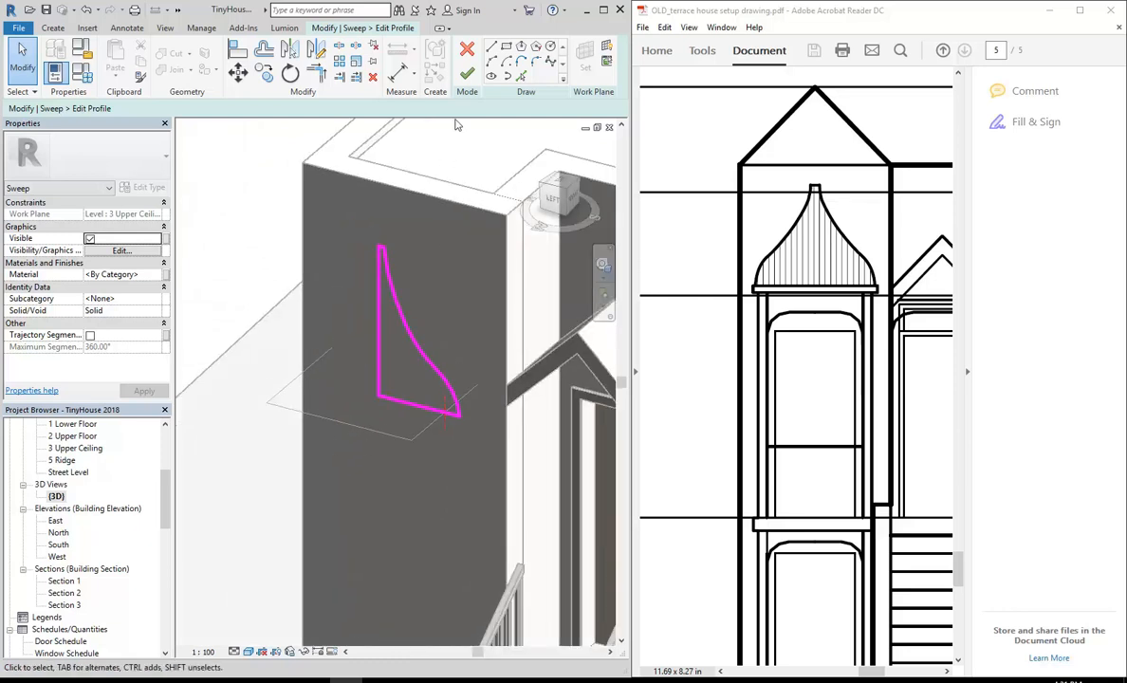
pyautogui.click(467, 73)
pyautogui.keyDown('shift'); pyautogui.moveTo(421, 411); pyautogui.dragTo(387, 358, button='middle'); pyautogui.keyUp('shift')
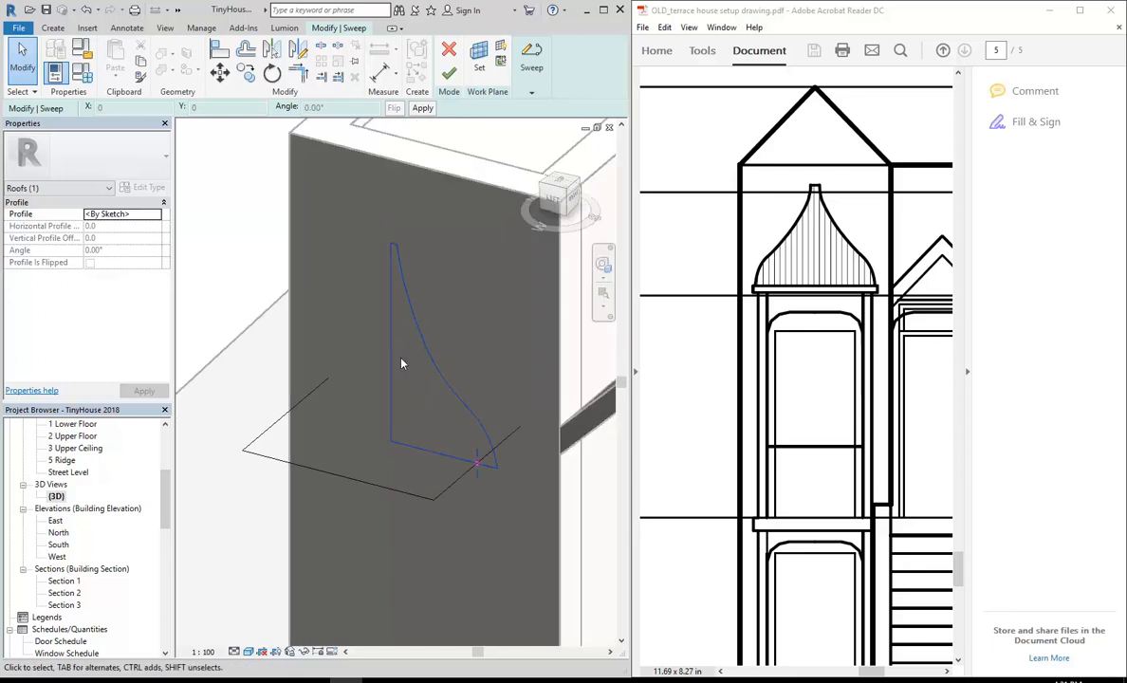
pyautogui.click(451, 75)
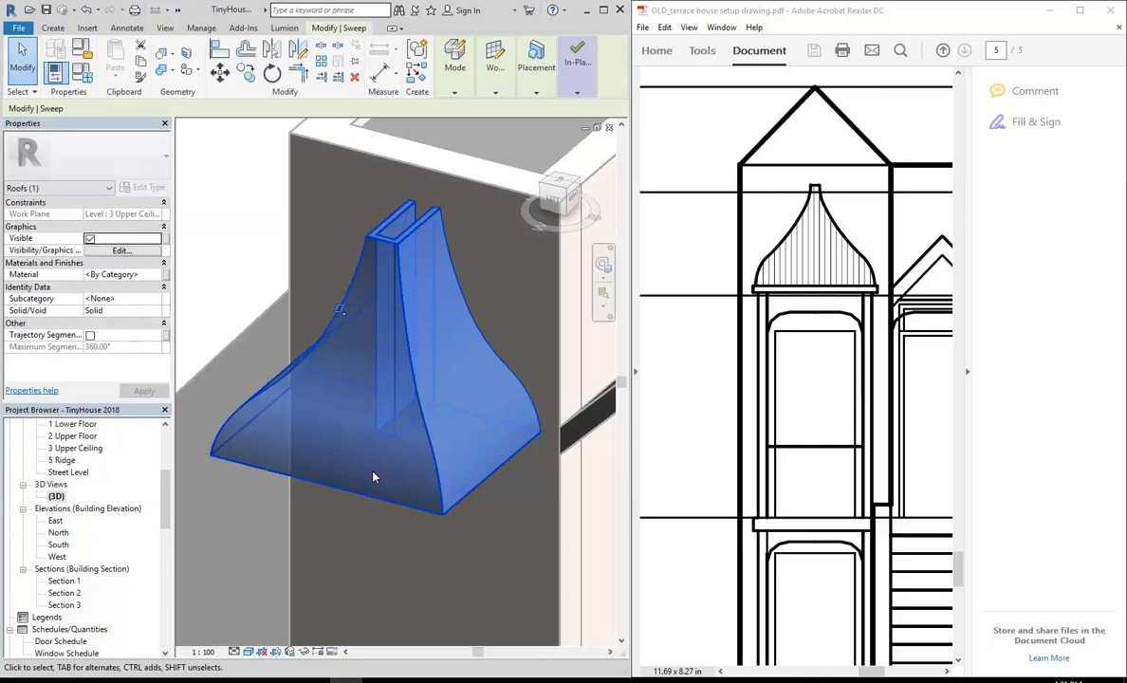
pyautogui.scroll(-3, 389, 498)
pyautogui.keyDown('shift'); pyautogui.moveTo(402, 520); pyautogui.dragTo(359, 472, button='middle'); pyautogui.keyUp('shift')
pyautogui.scroll(4, 361, 475)
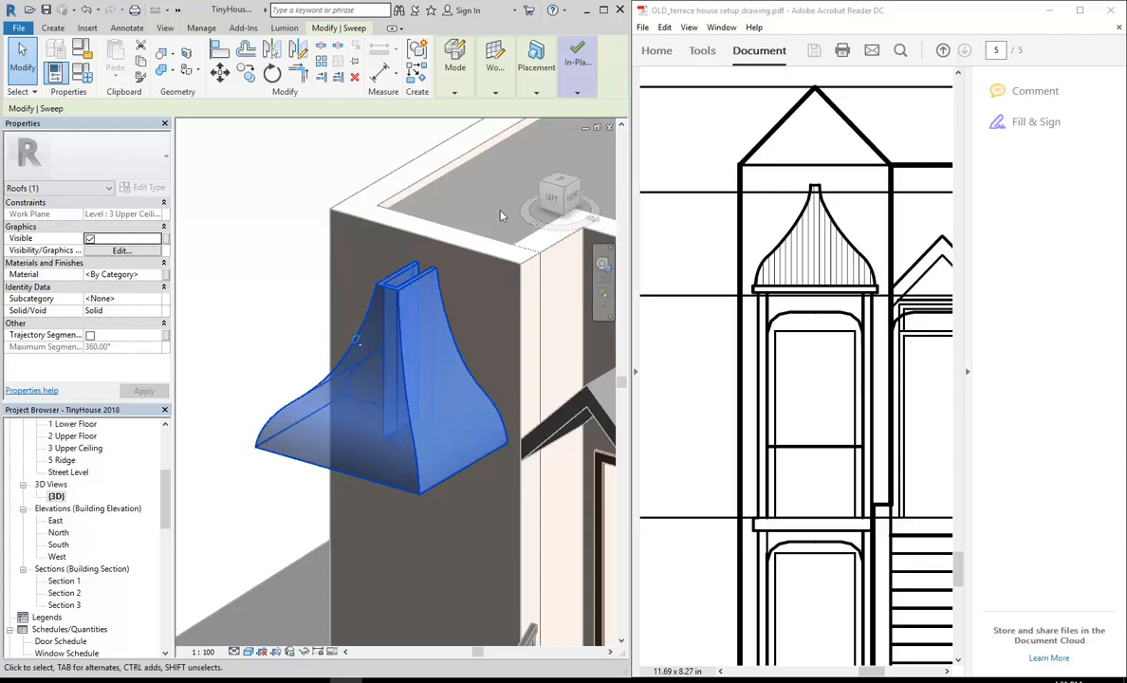
# Step: Reopen the turret sweep for editing and enter its profile sketch in the West elevation
pyautogui.click(272, 462)
pyautogui.click(276, 455)
pyautogui.moveTo(458, 67)
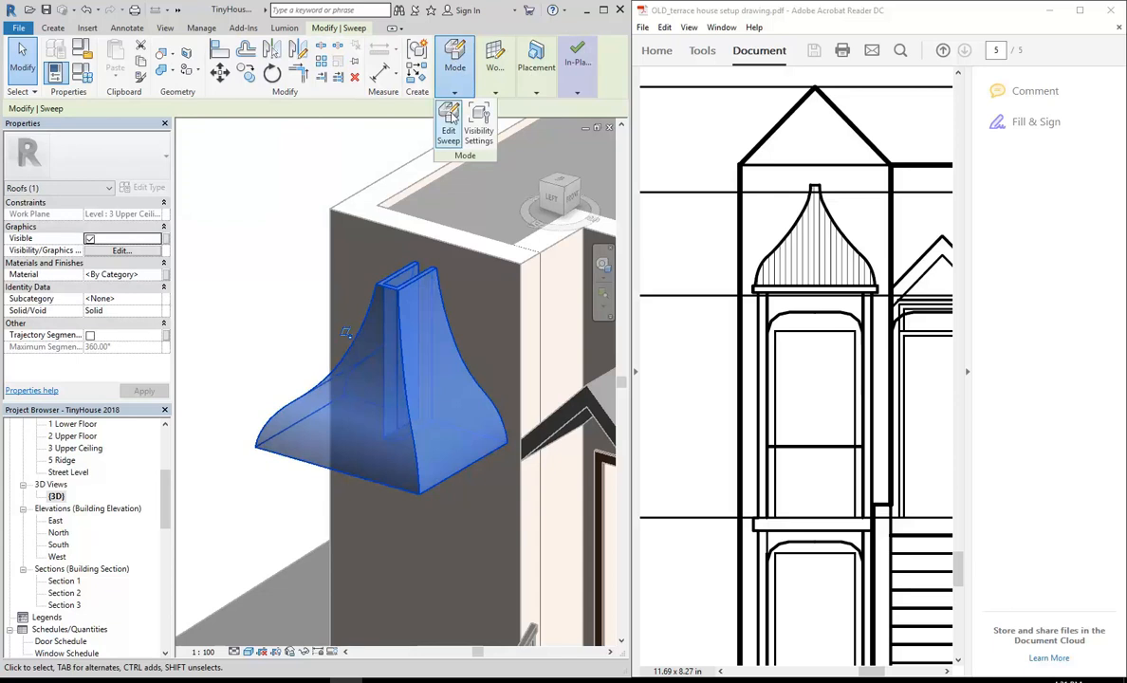
pyautogui.click(447, 122)
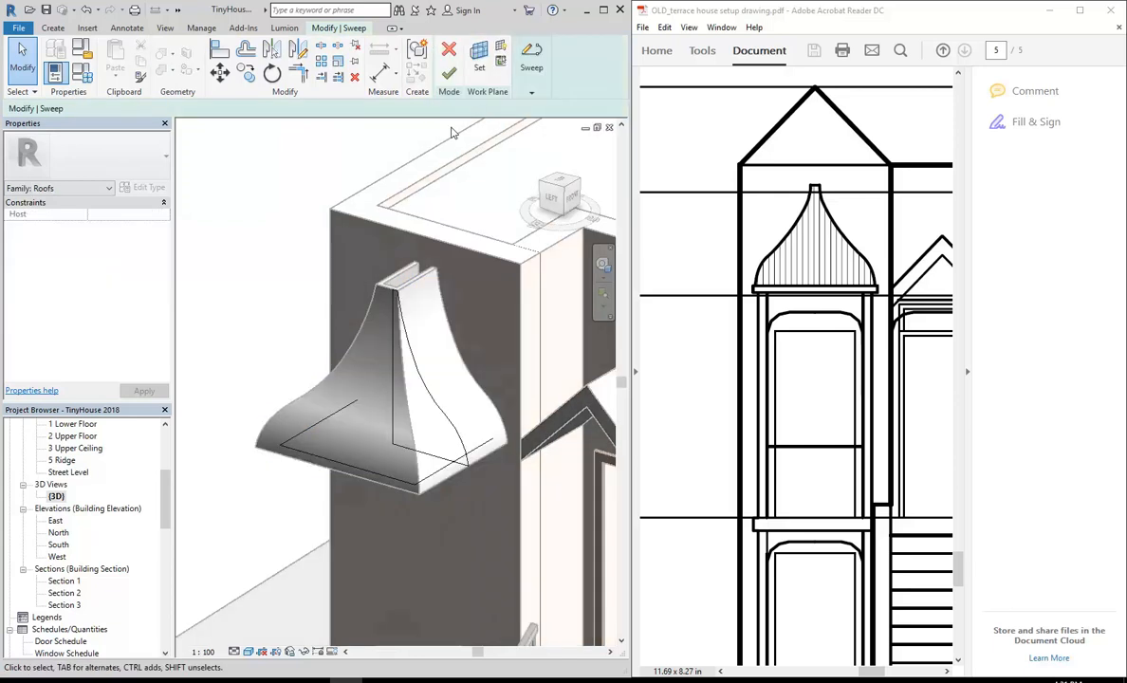
pyautogui.moveTo(531, 71)
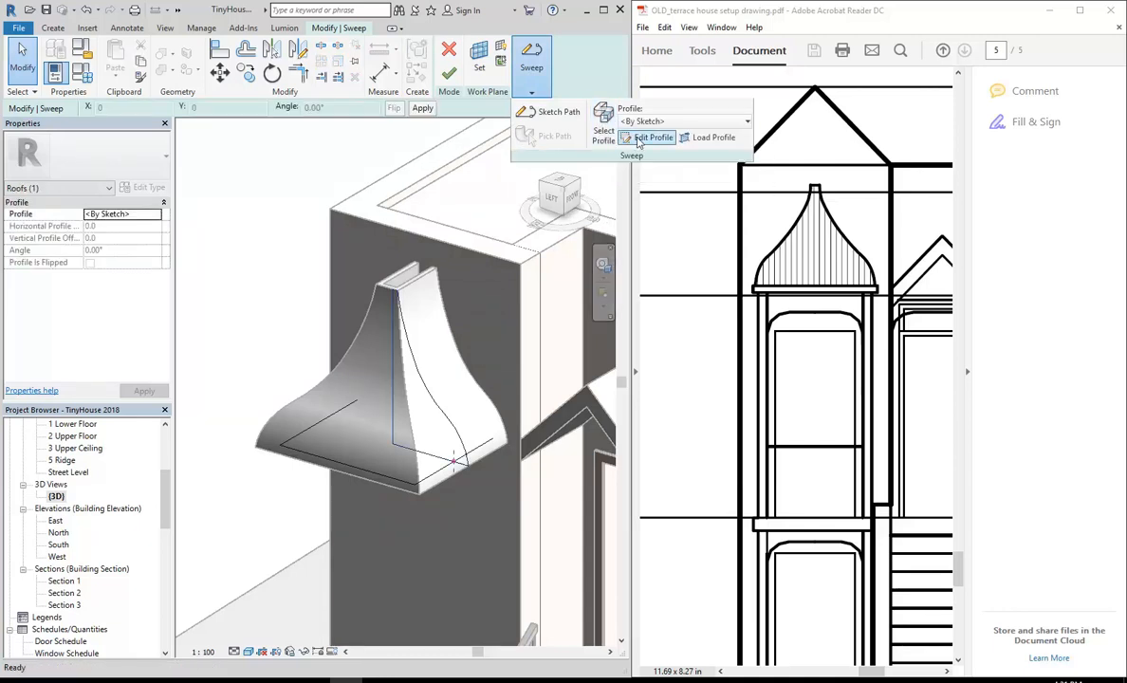
pyautogui.click(653, 138)
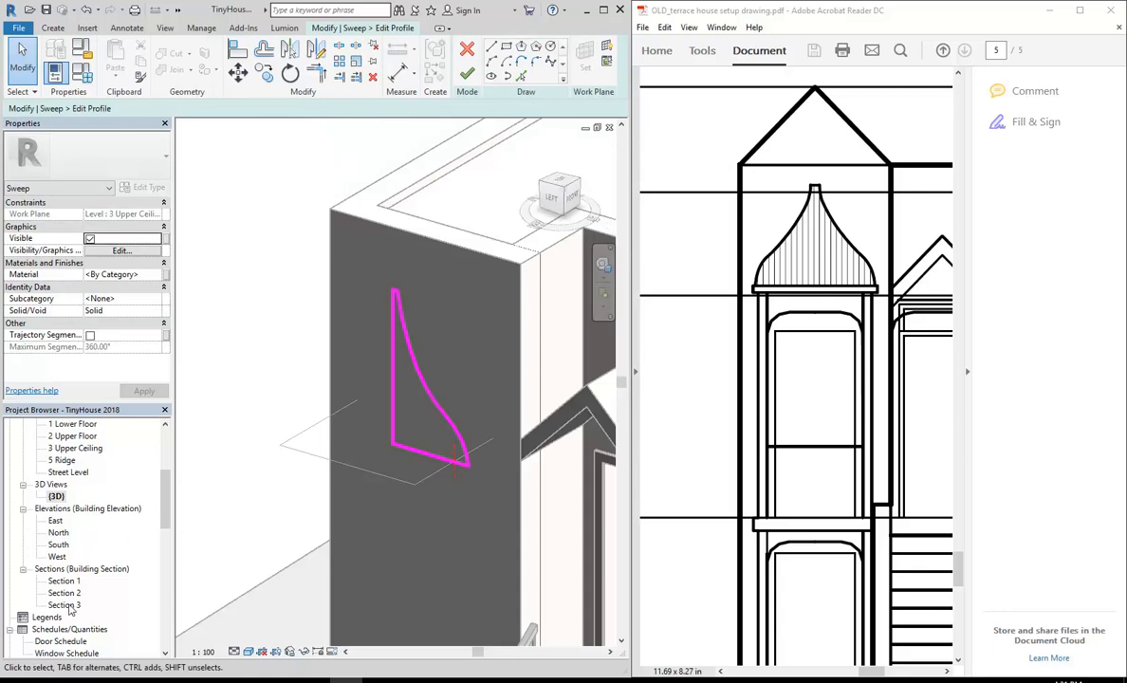
pyautogui.doubleClick(58, 557)
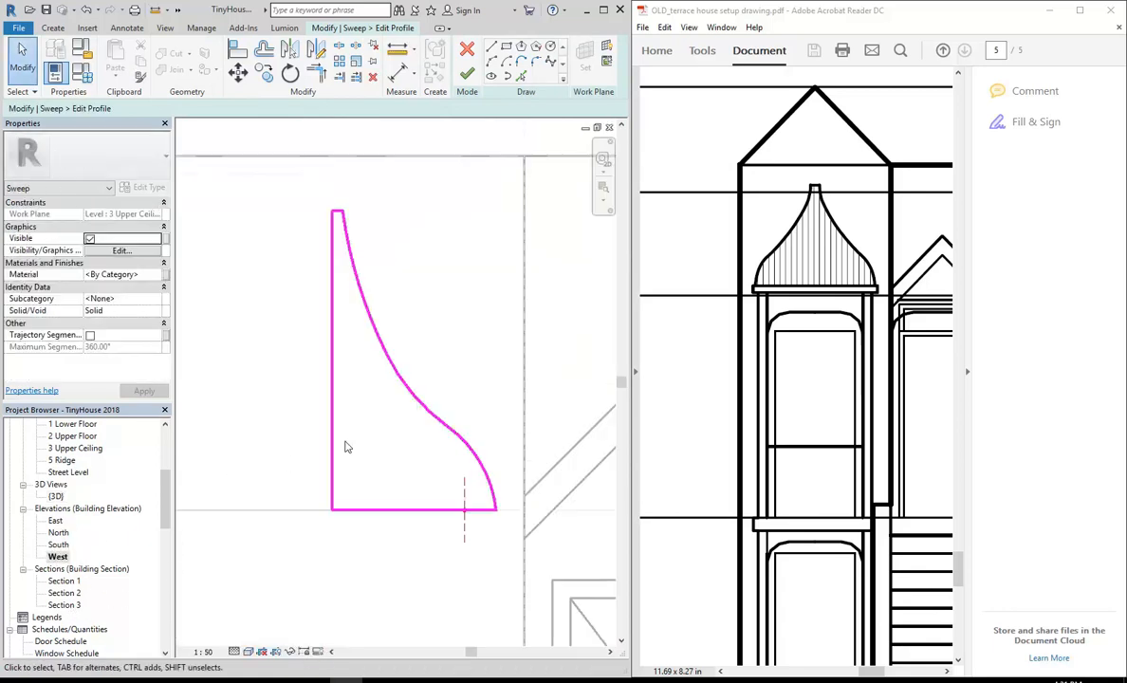
pyautogui.scroll(1, 323, 428)
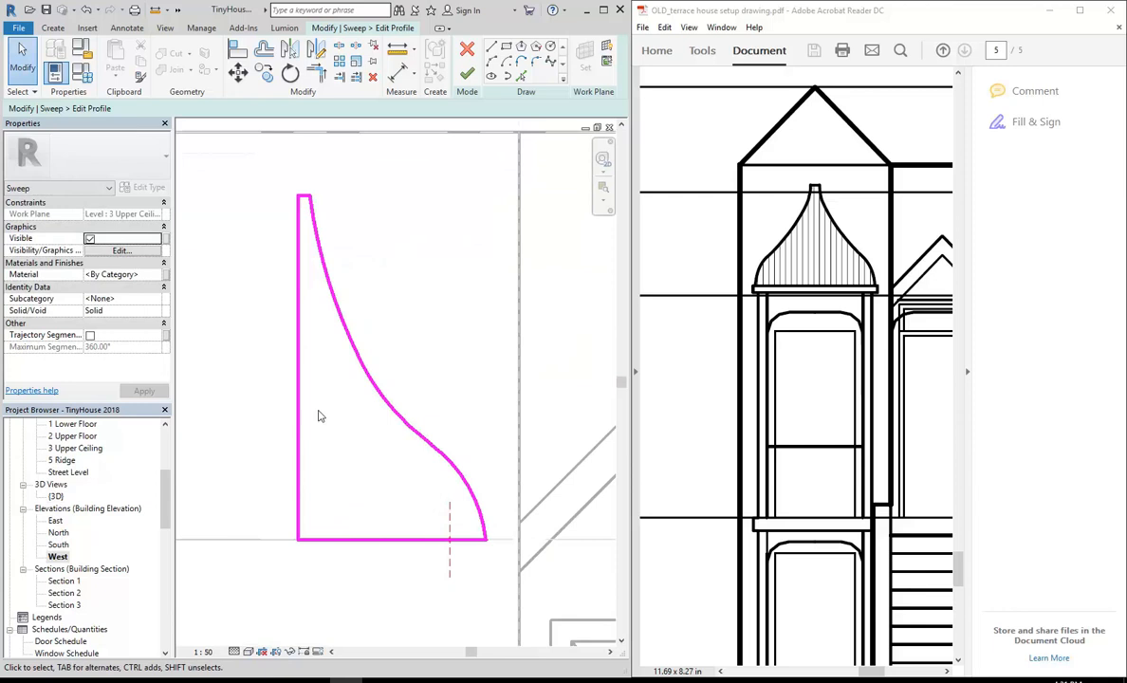
# Step: Measure the width of the profile's short top edge between its two endpoints
pyautogui.click(397, 49)
pyautogui.scroll(2, 287, 185)
pyautogui.click(338, 210)
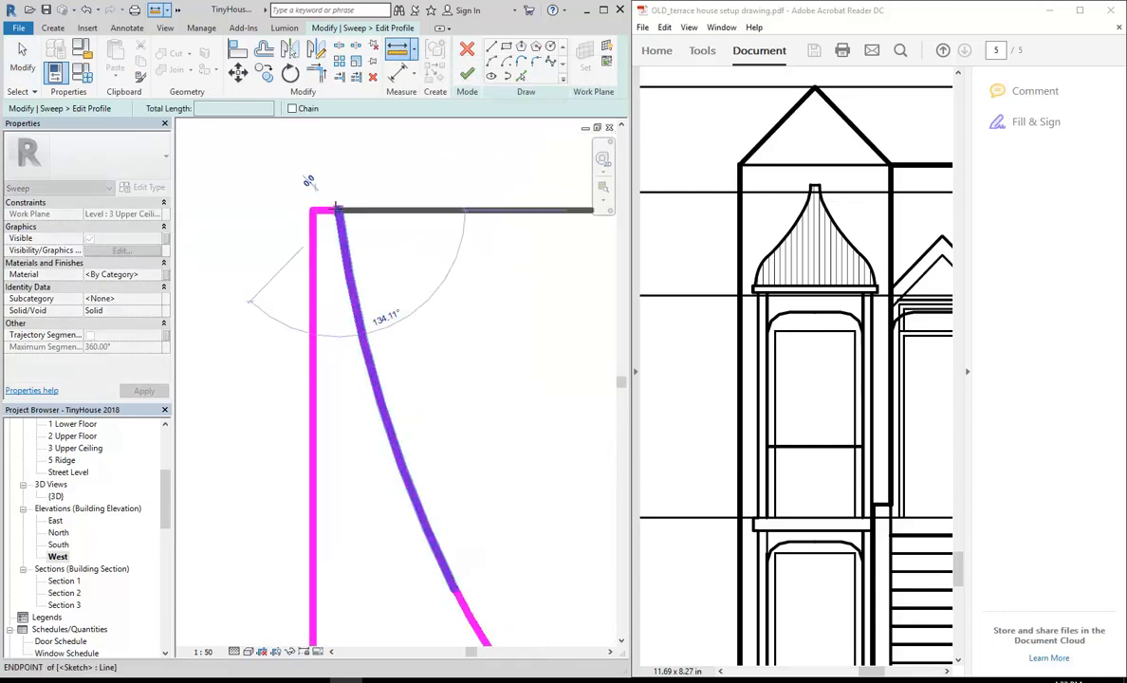
pyautogui.click(312, 210)
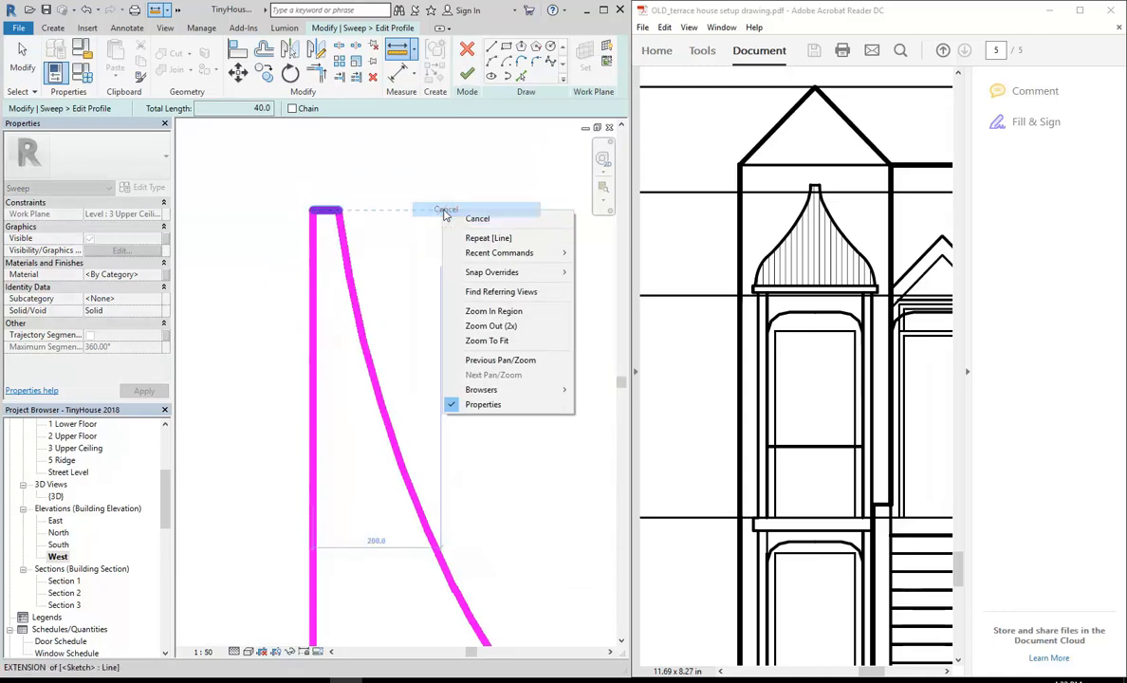
pyautogui.press('Escape')
# Step: Offset the profile's three outer arcs inward by 40 mm, keeping the originals as copies
pyautogui.scroll(-2, 446, 217)
pyautogui.moveTo(455, 223); pyautogui.dragTo(323, 215, button='middle')
pyautogui.scroll(-1, 379, 204)
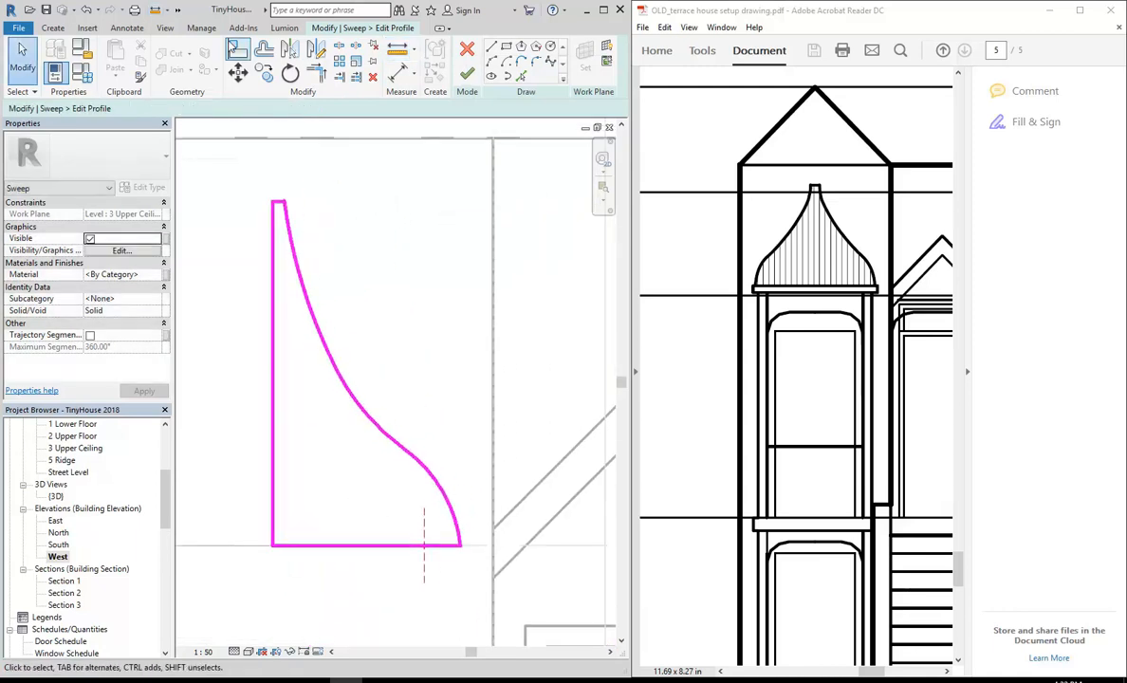
pyautogui.click(264, 49)
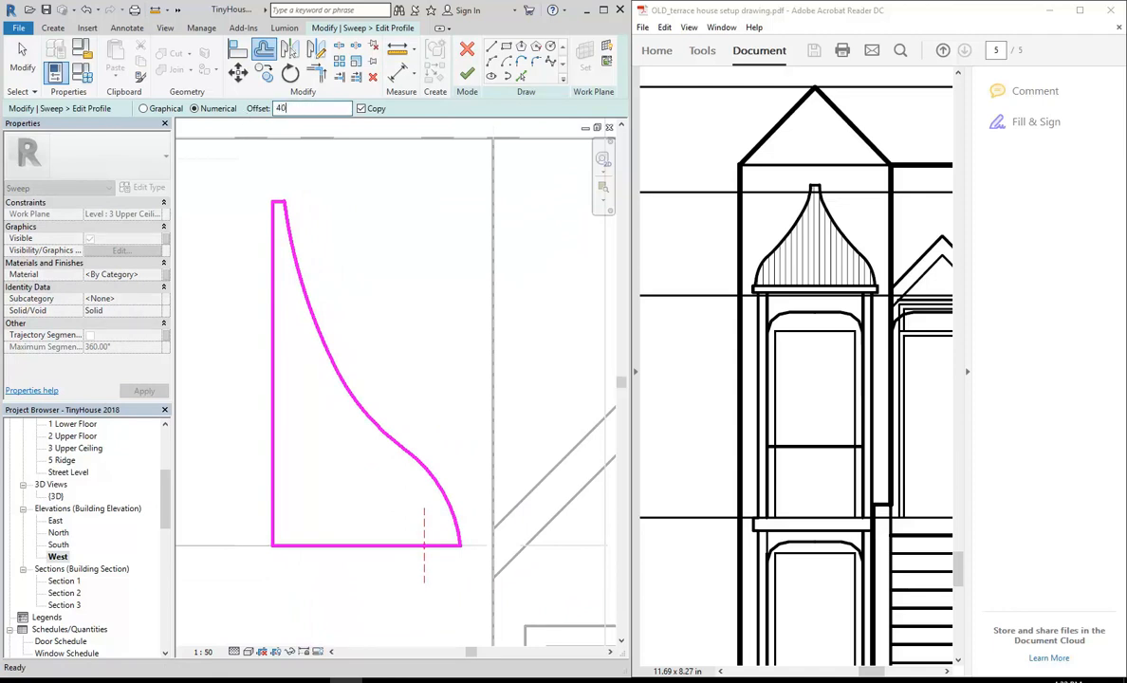
pyautogui.click(306, 299)
pyautogui.click(357, 397)
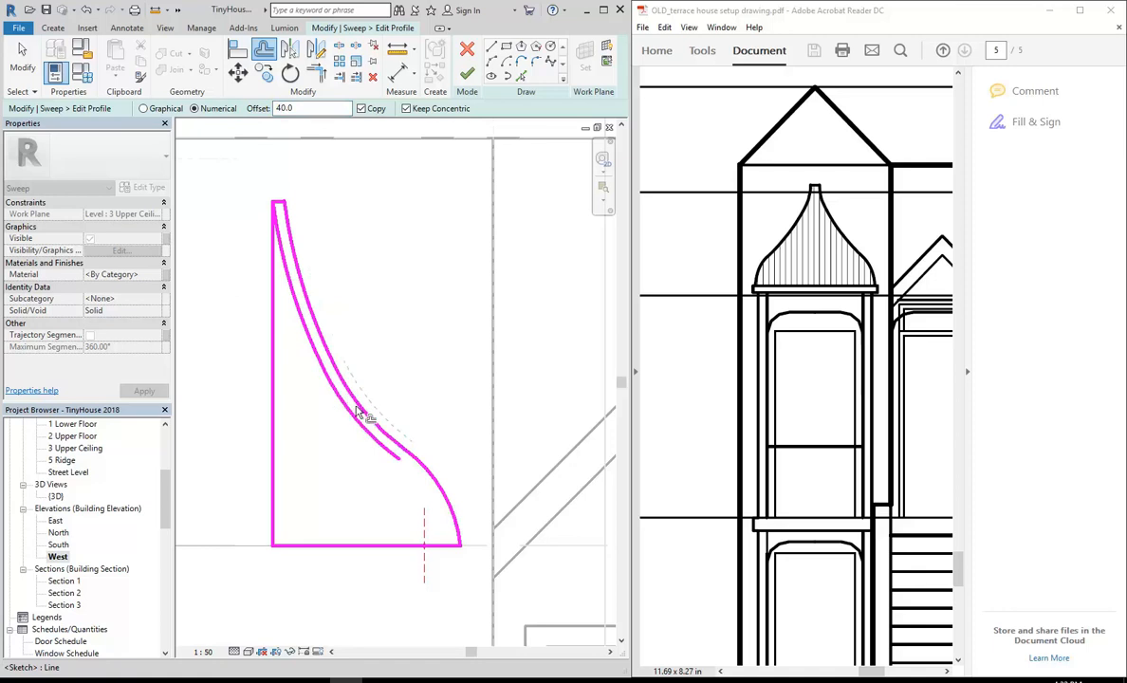
pyautogui.click(429, 477)
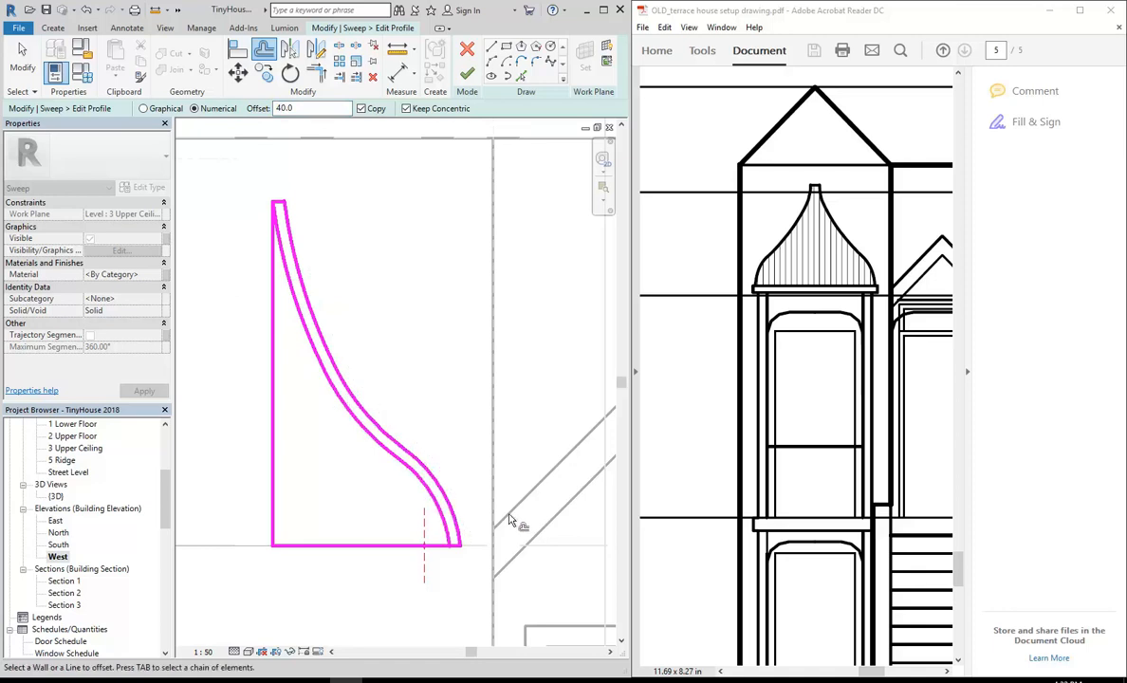
# Step: Trim the profile's base line and short top line to corners with the inner offset arcs
pyautogui.press('Escape')
pyautogui.scroll(2, 446, 541)
pyautogui.click(472, 553)
pyautogui.click(462, 537)
pyautogui.scroll(-3, 357, 523)
pyautogui.scroll(3, 285, 280)
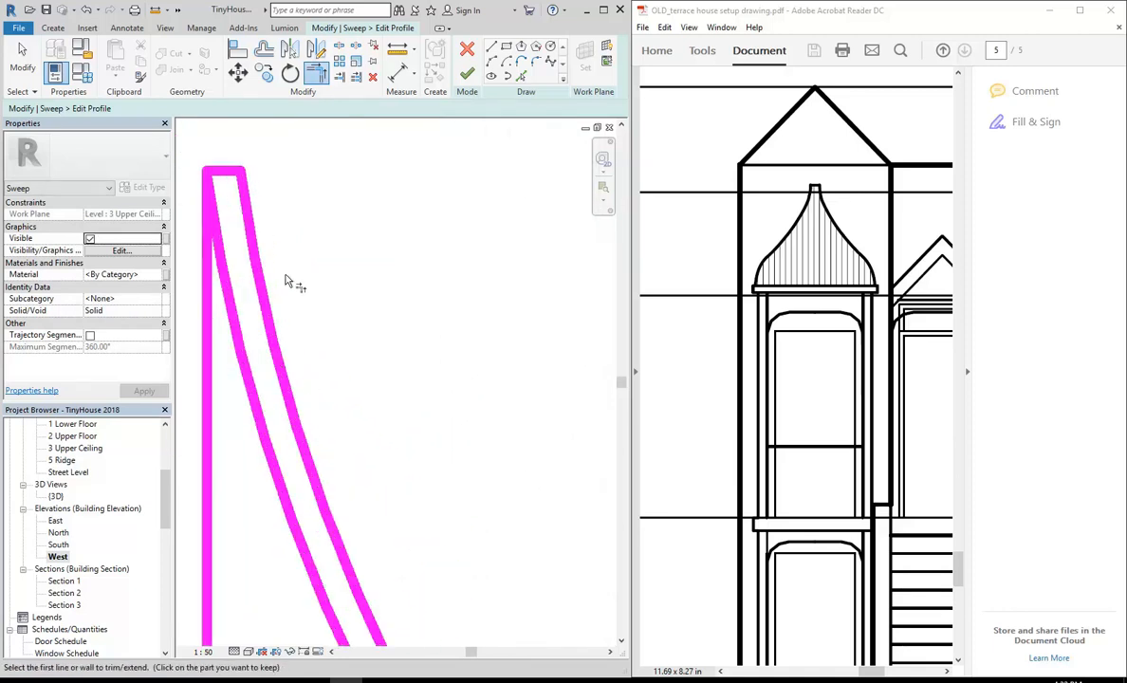
pyautogui.scroll(1, 220, 205)
pyautogui.moveTo(241, 223); pyautogui.dragTo(278, 304, button='middle')
pyautogui.click(262, 246)
pyautogui.click(250, 300)
# Step: Delete the profile's long vertical line so only the thin curved shell outline is left
pyautogui.rightClick(236, 169)
pyautogui.click(277, 182)
pyautogui.click(241, 399)
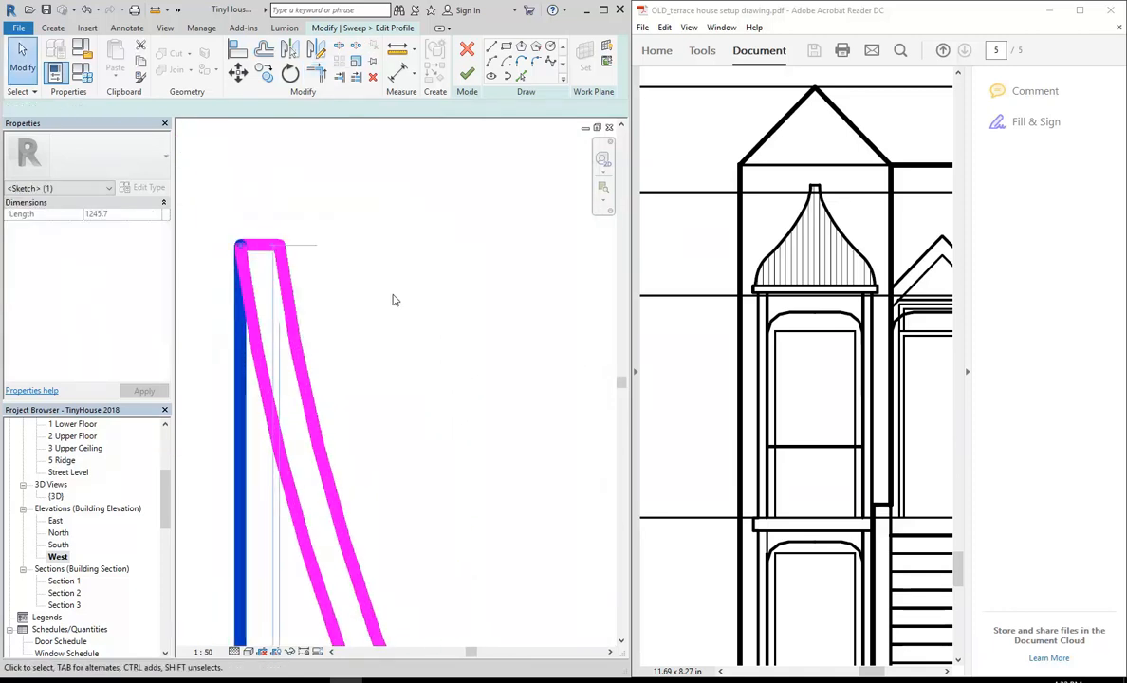
pyautogui.scroll(-1, 312, 279)
pyautogui.press('Delete')
pyautogui.moveTo(351, 295); pyautogui.dragTo(434, 282, button='middle')
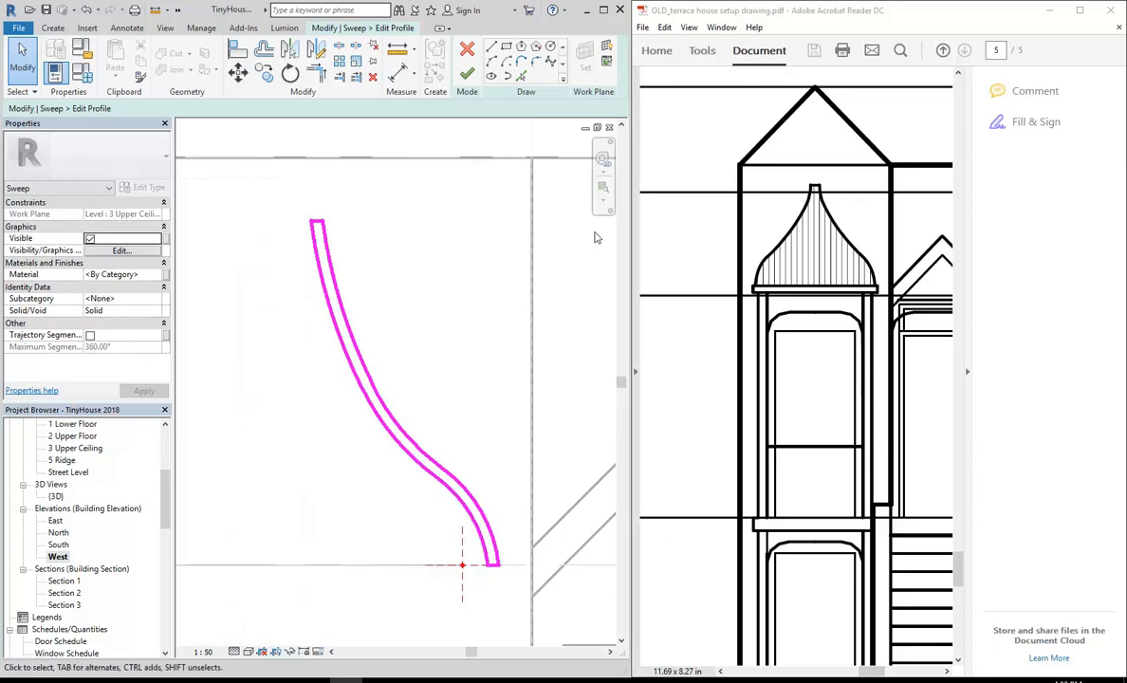
# Step: Finish the revised profile and the sweep, and show the hollow turret roof in the 3D view
pyautogui.click(467, 73)
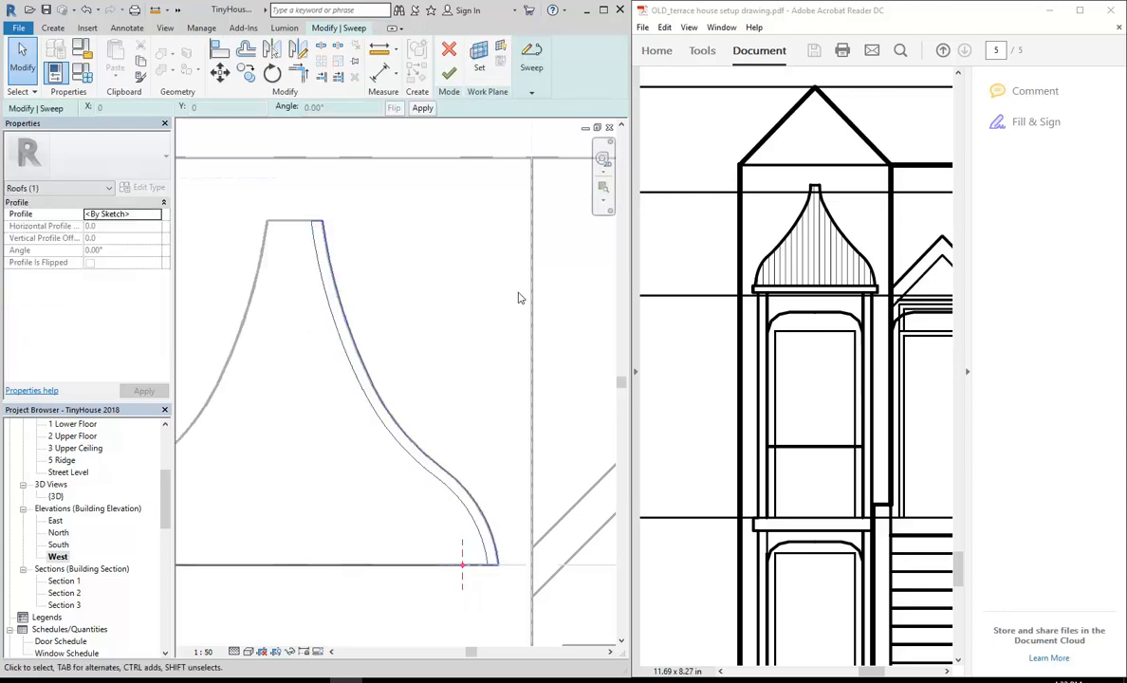
pyautogui.click(449, 73)
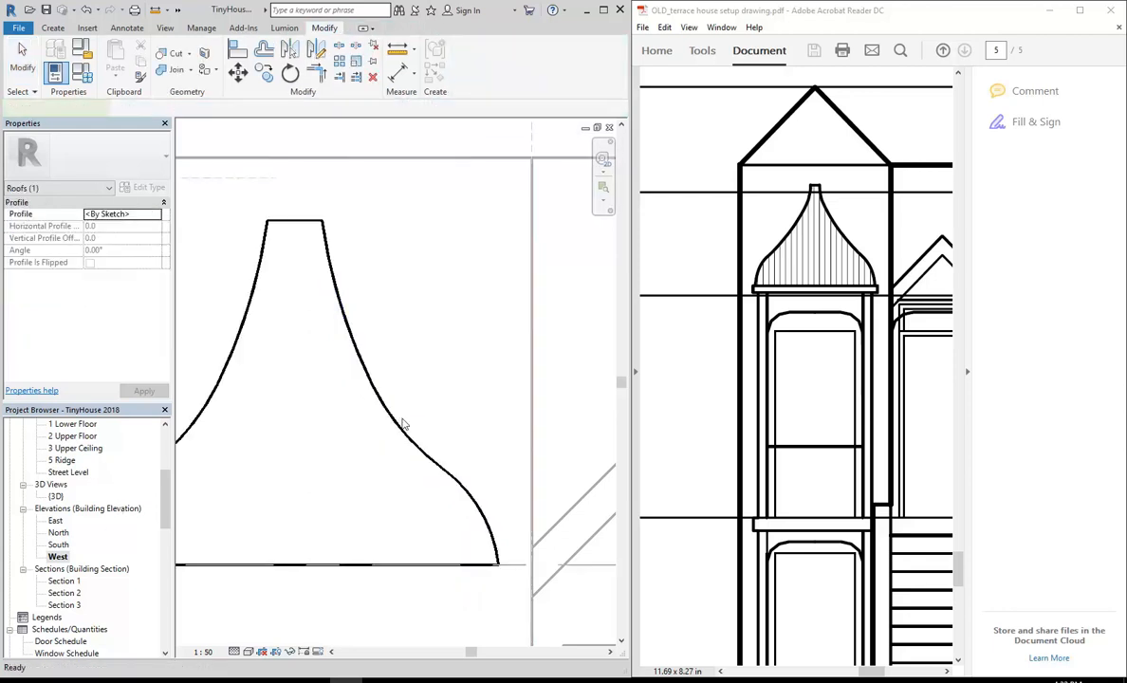
pyautogui.doubleClick(56, 497)
pyautogui.keyDown('shift'); pyautogui.moveTo(359, 514); pyautogui.dragTo(410, 258, button='middle'); pyautogui.keyUp('shift')
pyautogui.click(372, 538)
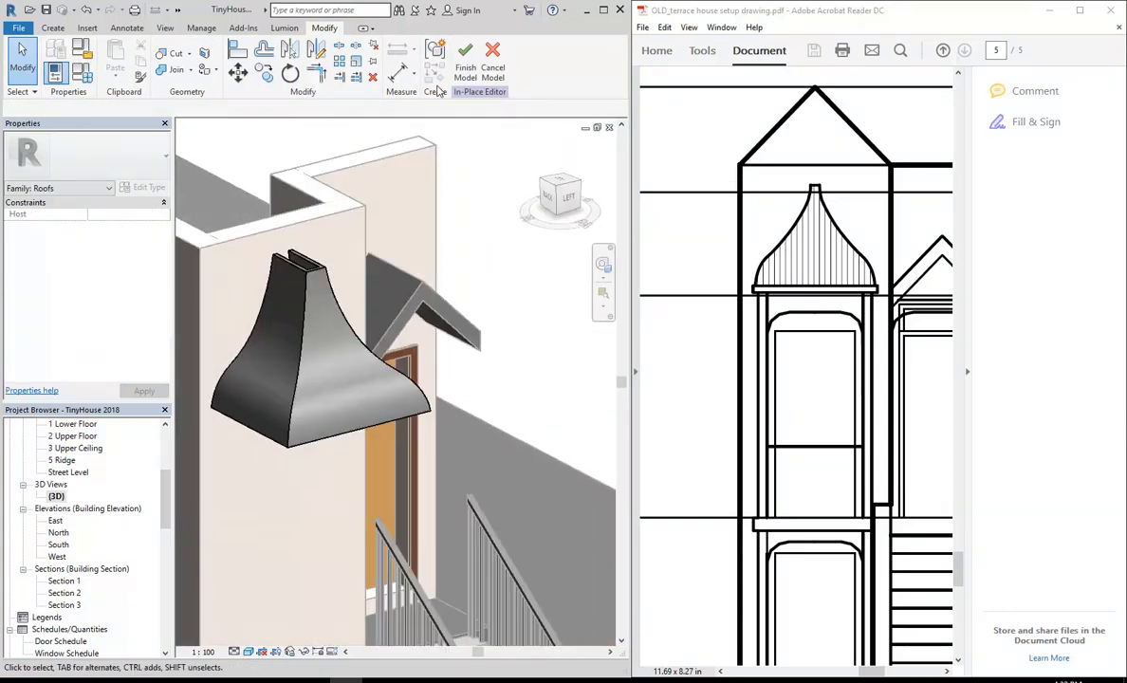
# Step: Finish the in-place roof model and inspect the turret roof against the front wall in 3D
pyautogui.click(459, 63)
pyautogui.keyDown('shift'); pyautogui.moveTo(399, 427); pyautogui.dragTo(347, 562, button='middle'); pyautogui.keyUp('shift')
pyautogui.scroll(1, 312, 547)
pyautogui.scroll(1, 323, 579)
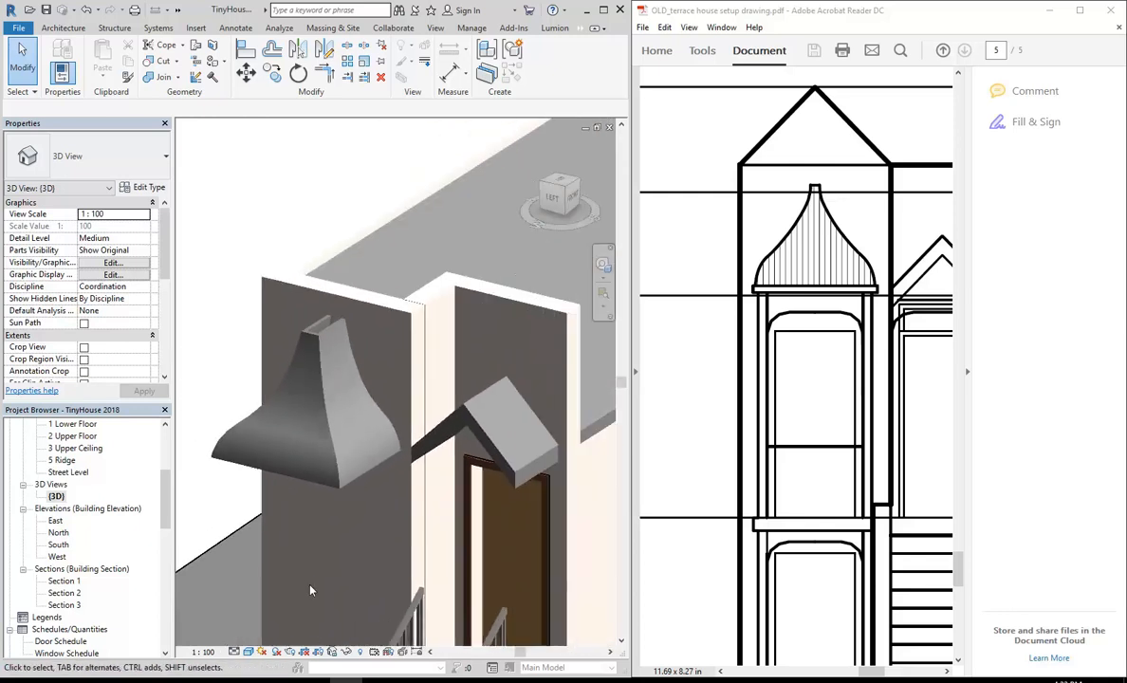
pyautogui.scroll(1, 366, 606)
pyautogui.moveTo(365, 596); pyautogui.dragTo(305, 578, button='middle')
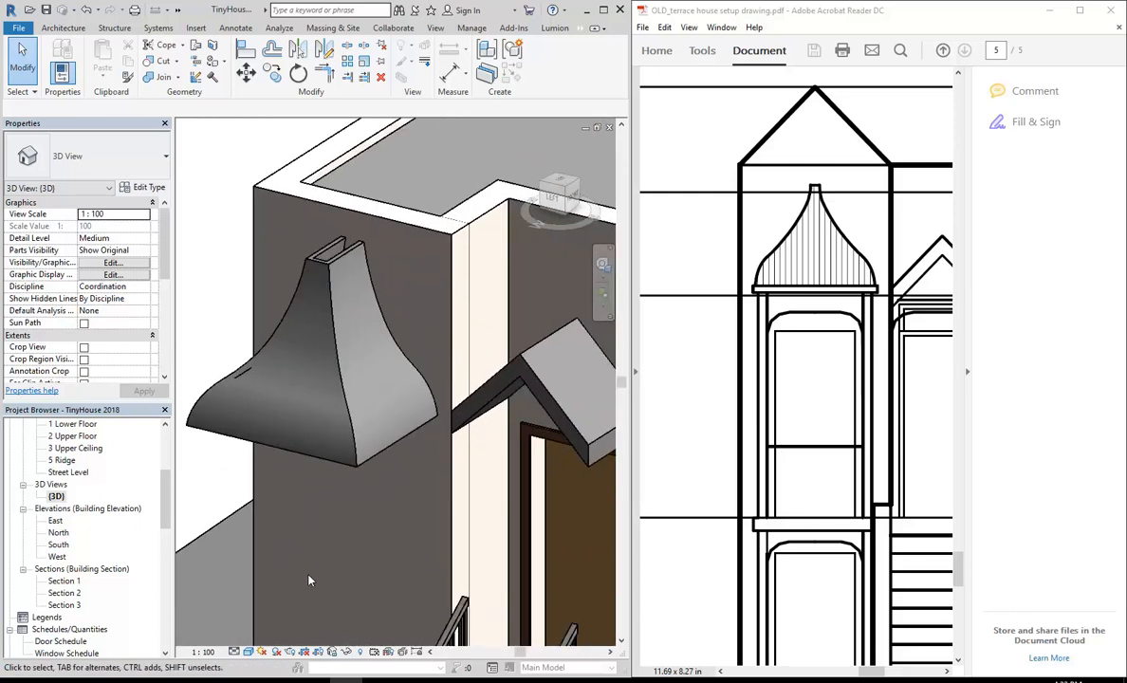
pyautogui.click(65, 28)
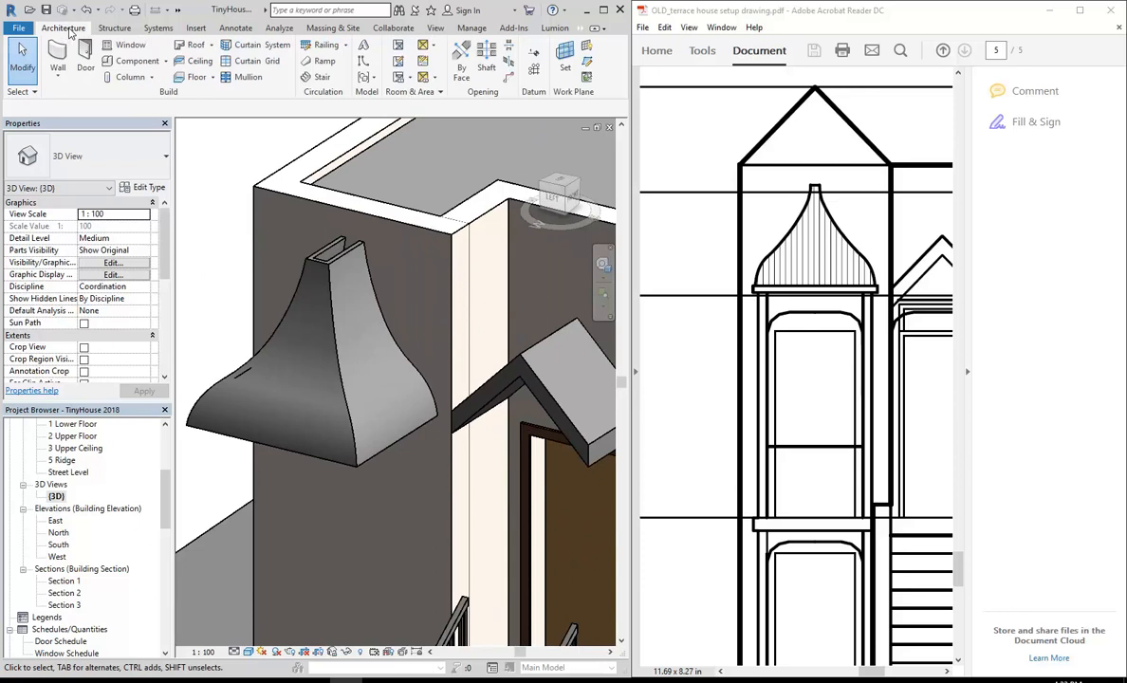
pyautogui.click(210, 46)
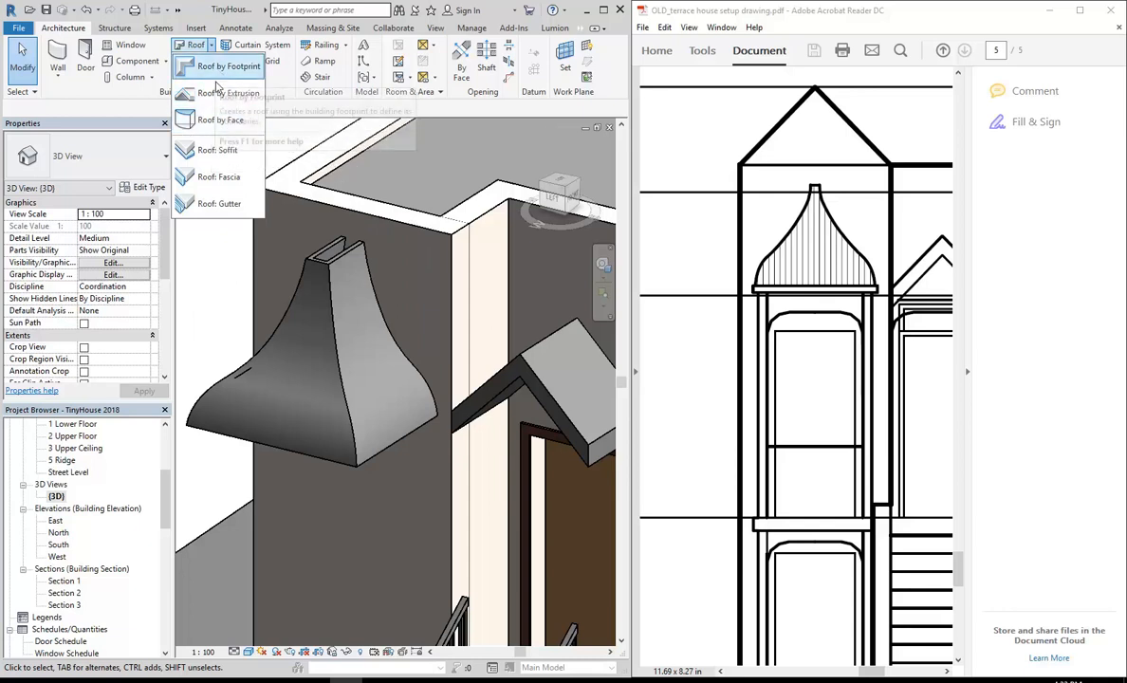
pyautogui.click(308, 114)
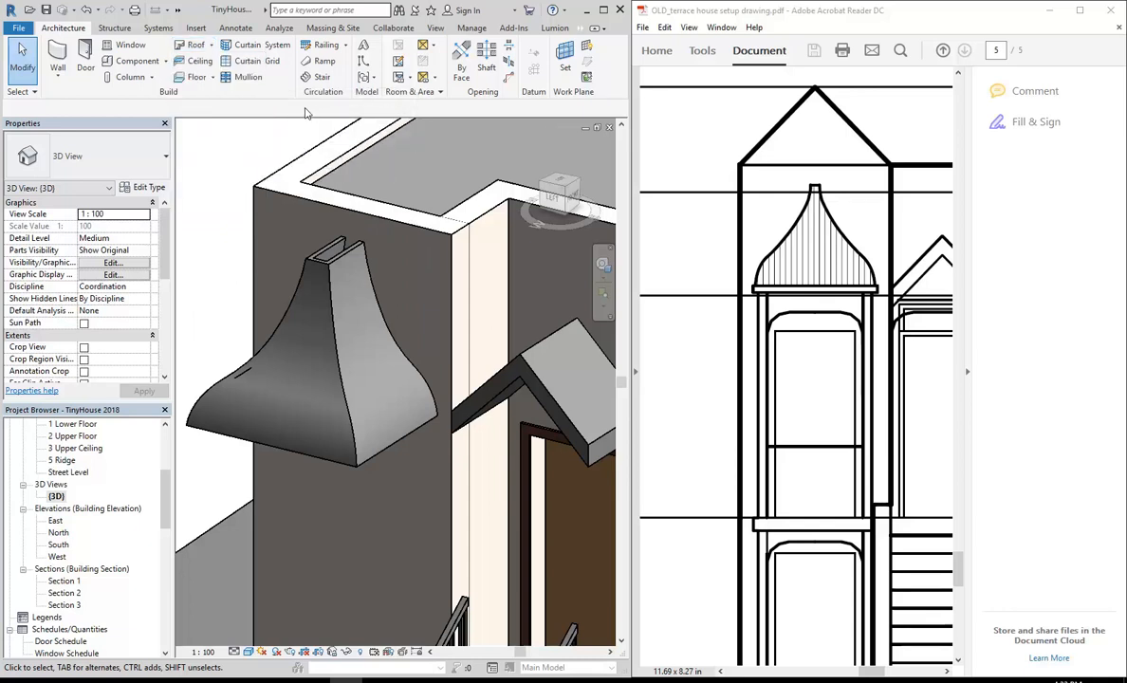
# Step: Select the turret roof and examine the open gap at its top up close
pyautogui.click(164, 60)
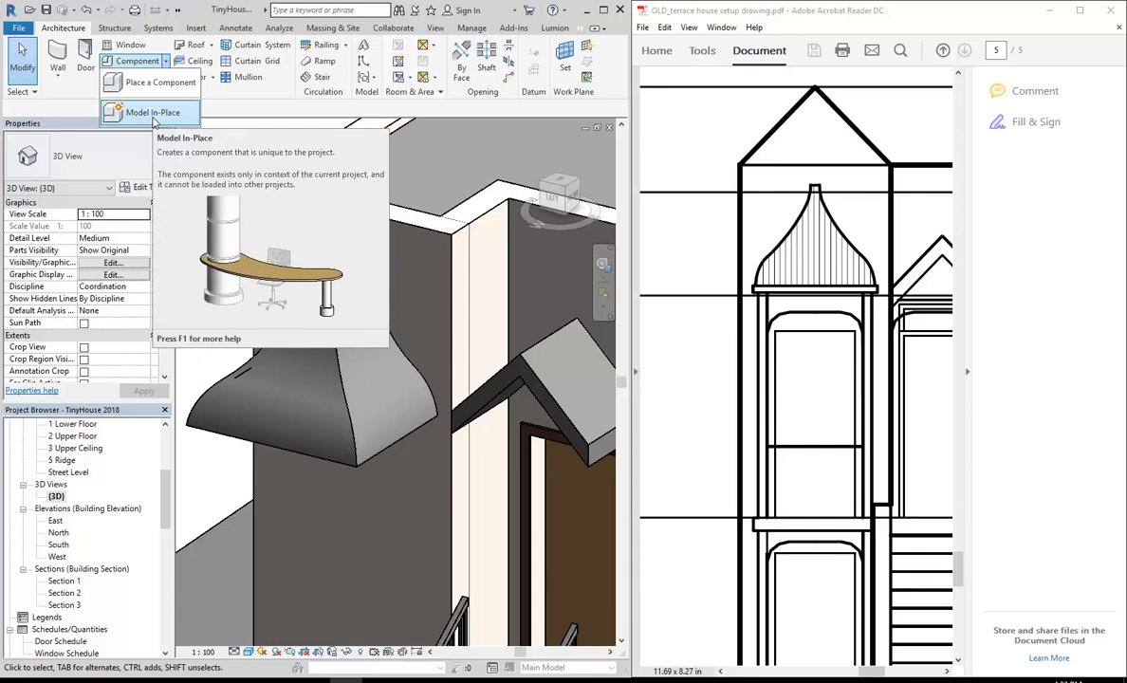
pyautogui.click(246, 275)
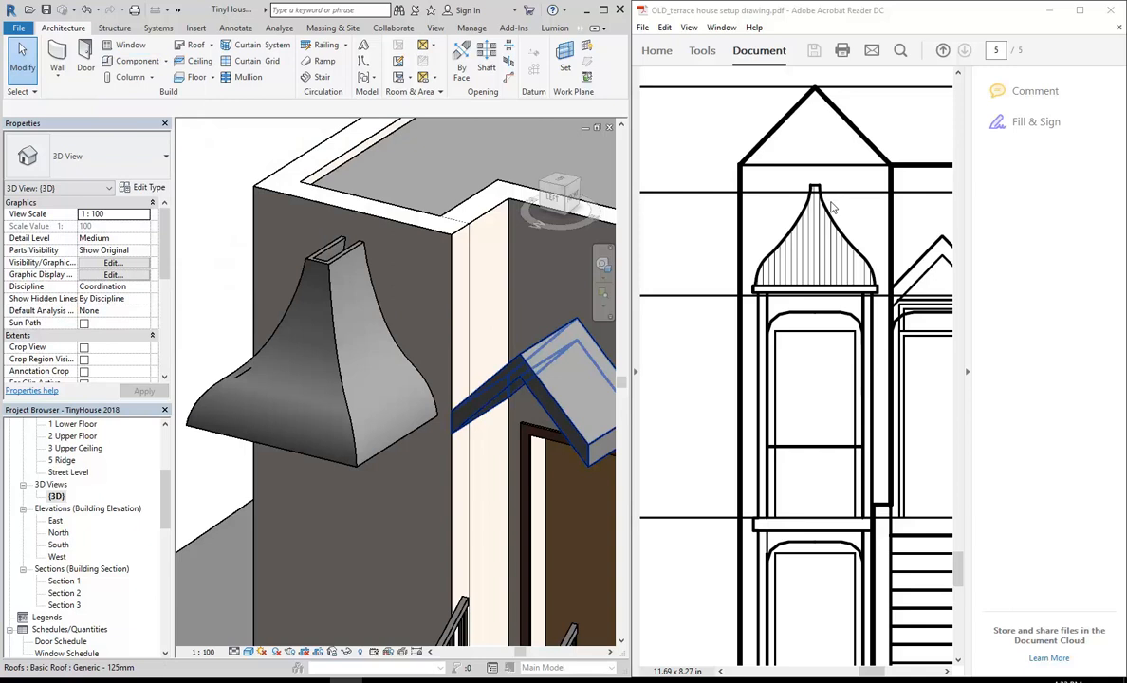
pyautogui.click(311, 243)
pyautogui.scroll(3, 314, 243)
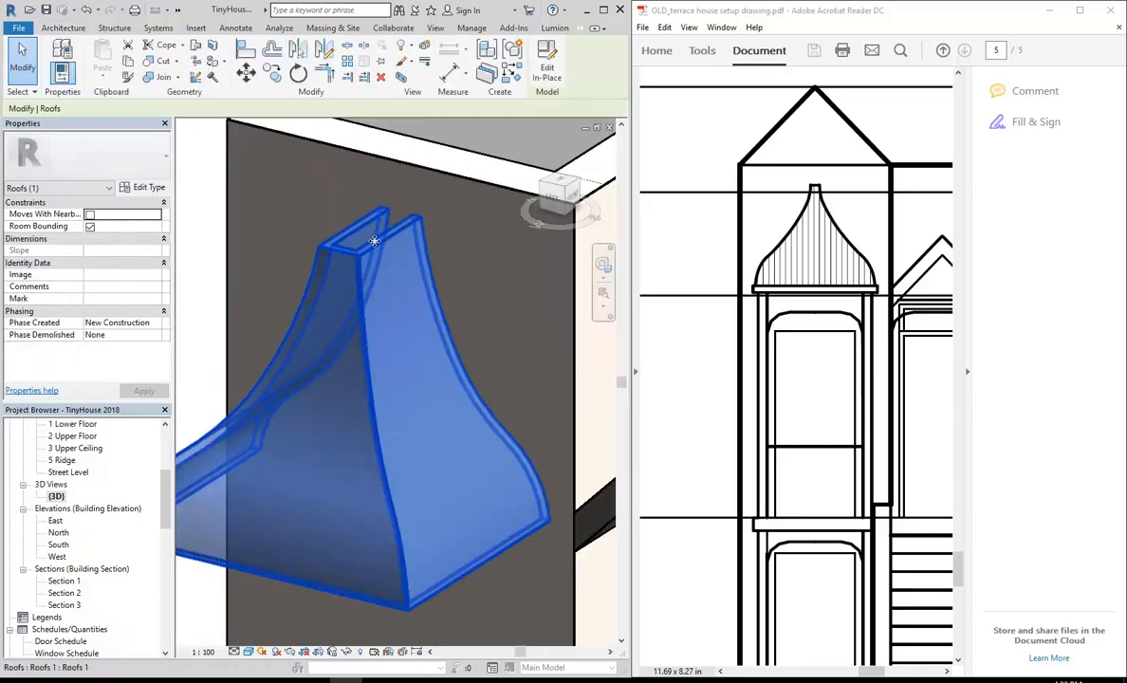
pyautogui.scroll(3, 370, 223)
pyautogui.scroll(-1, 353, 244)
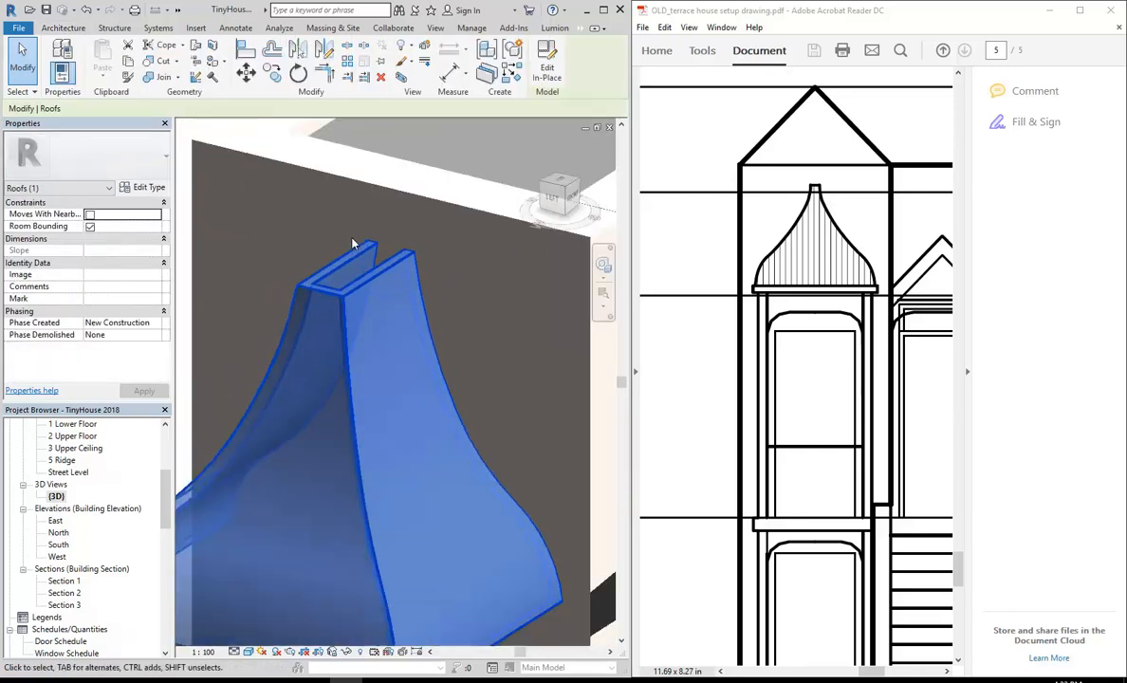
pyautogui.scroll(-4, 353, 245)
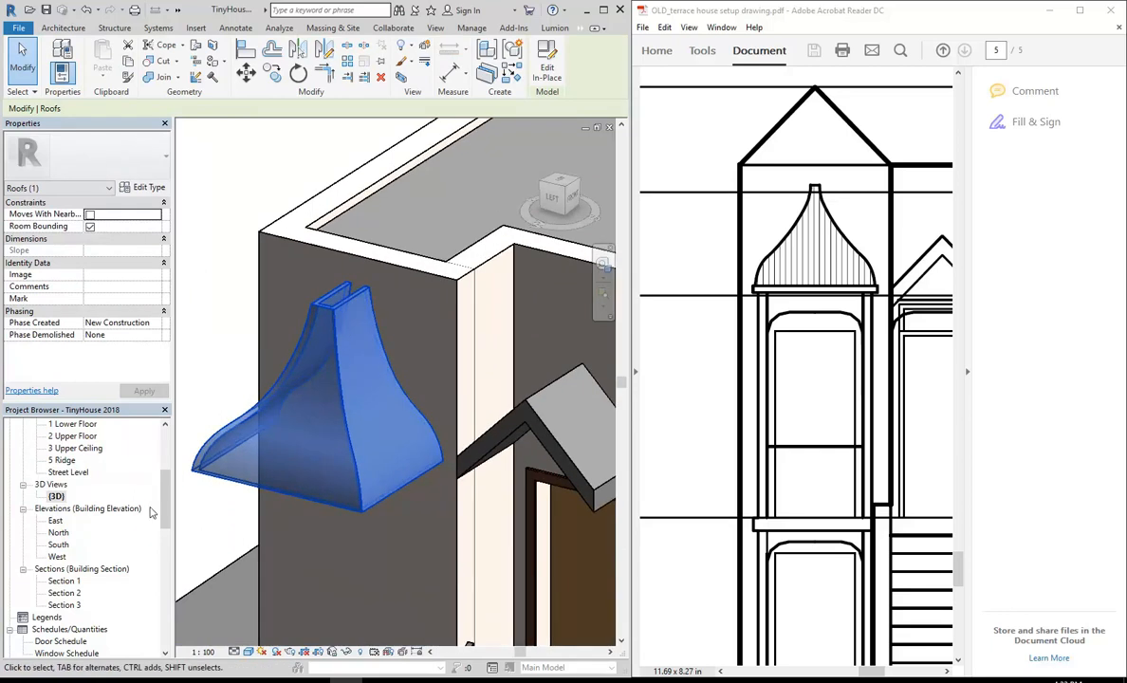
# Step: Open the Site floor plan and examine the top opening of the selected turret roof
pyautogui.moveTo(165, 498); pyautogui.dragTo(166, 457)
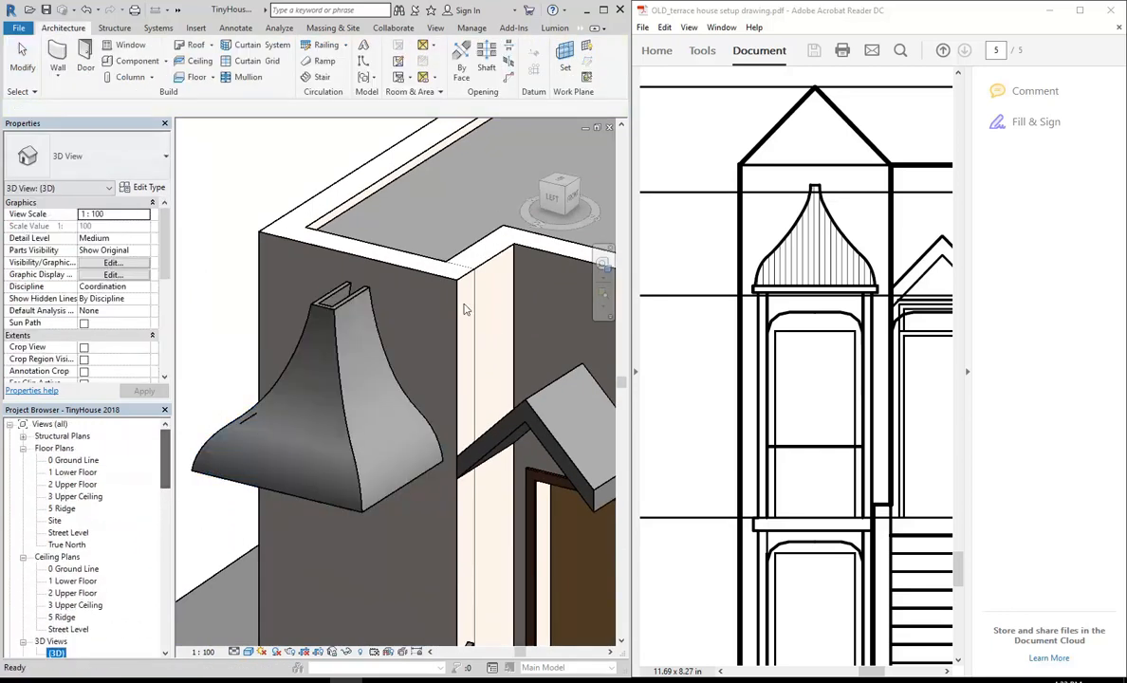
pyautogui.doubleClick(56, 522)
pyautogui.click(337, 318)
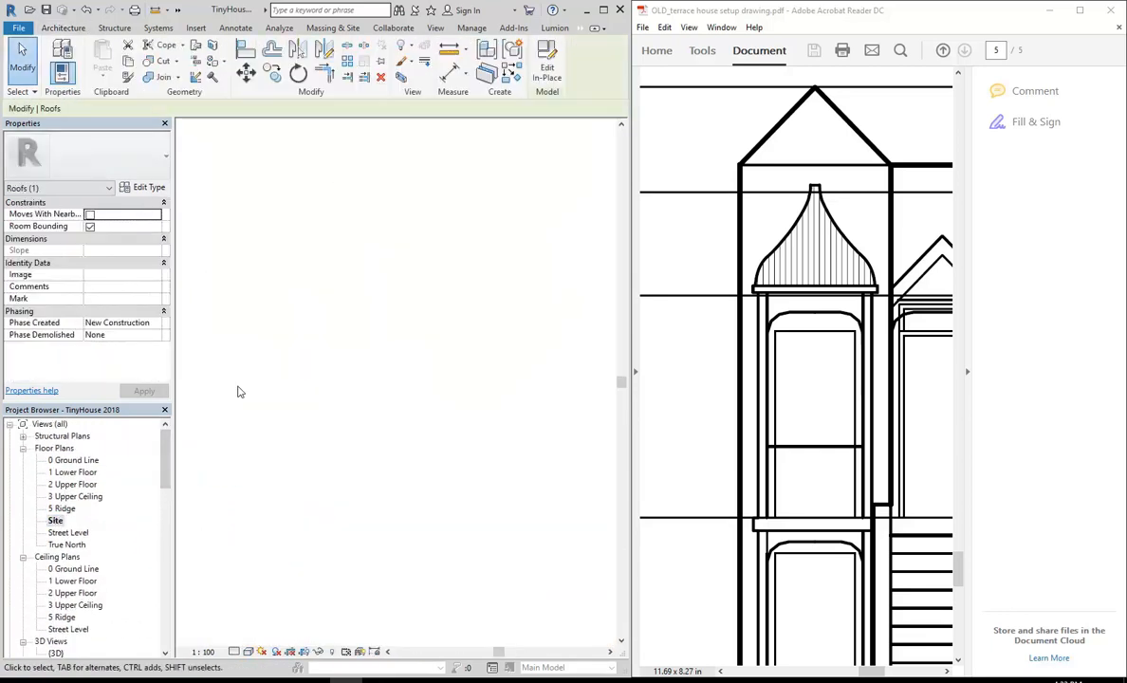
pyautogui.scroll(5, 332, 361)
pyautogui.scroll(3, 359, 299)
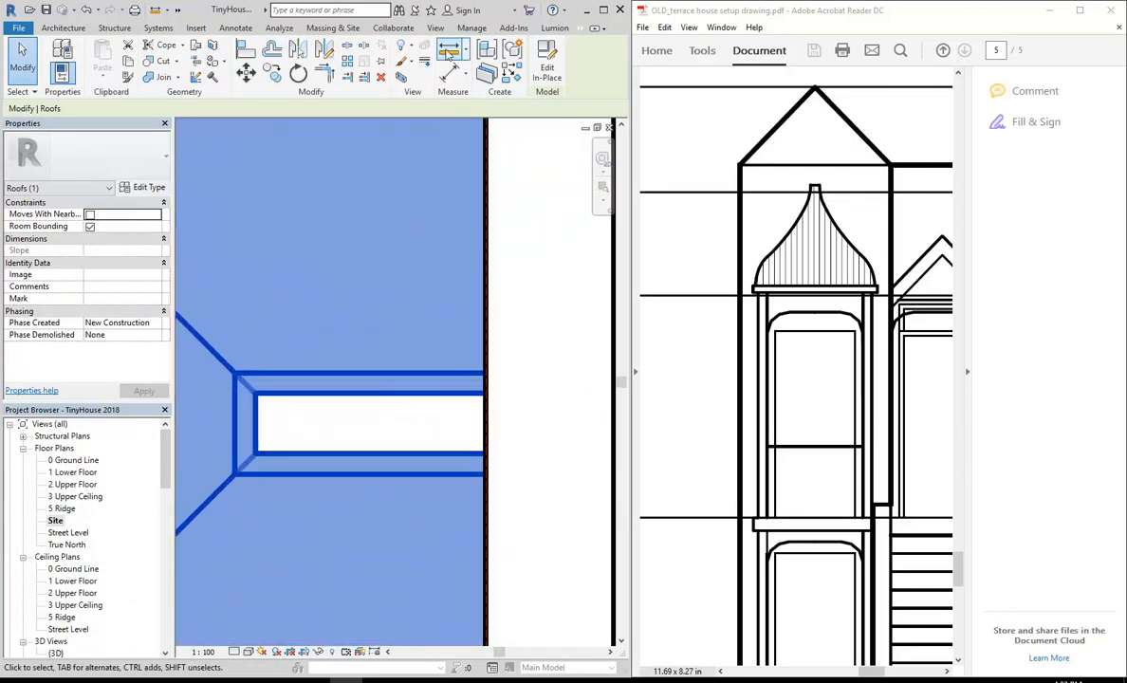
# Step: Measure from the inner corner of the turret roof's top opening to the midpoint of its short inner edge
pyautogui.click(451, 50)
pyautogui.scroll(3, 459, 494)
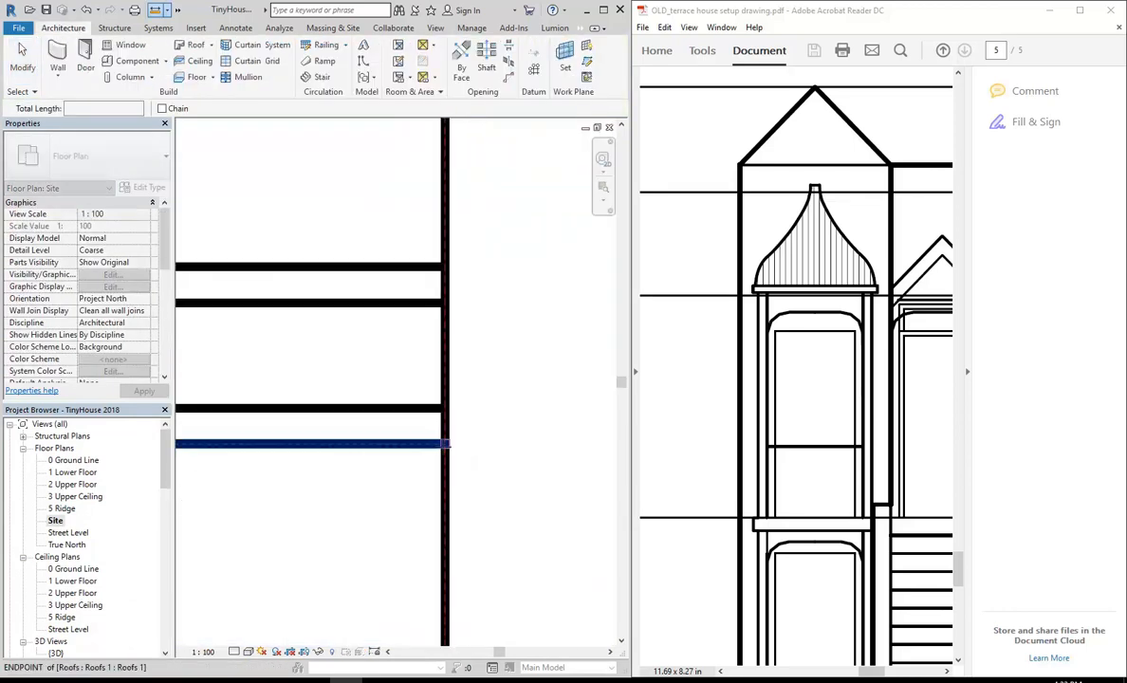
pyautogui.scroll(-3, 437, 414)
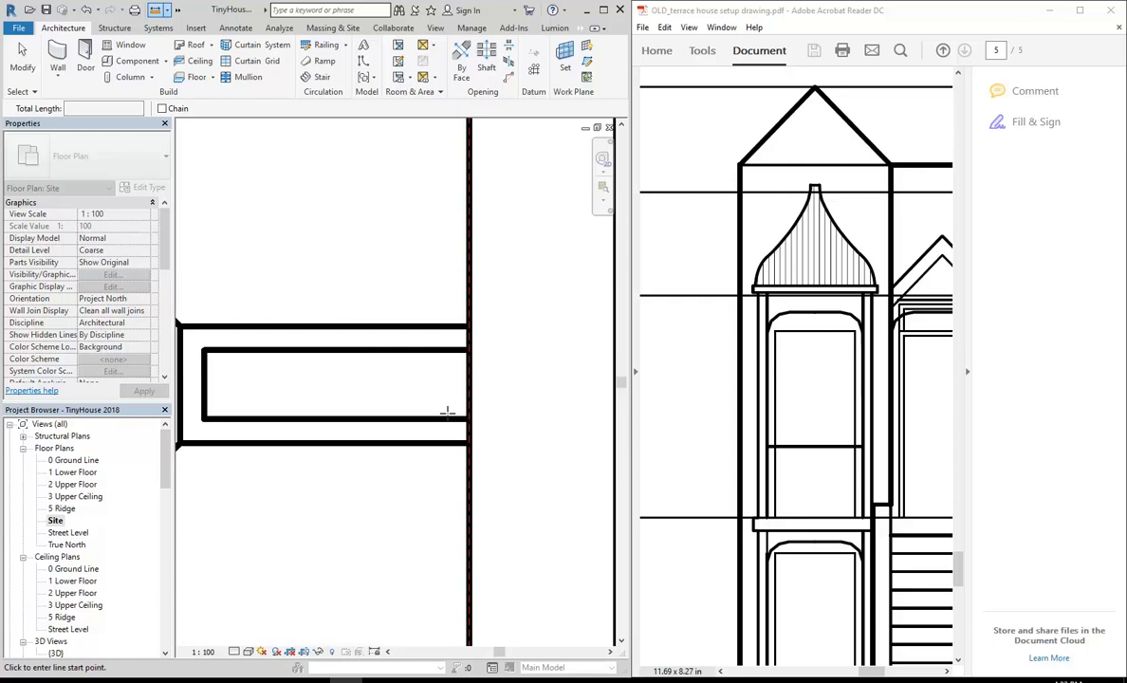
pyautogui.moveTo(369, 386); pyautogui.dragTo(440, 389, button='middle')
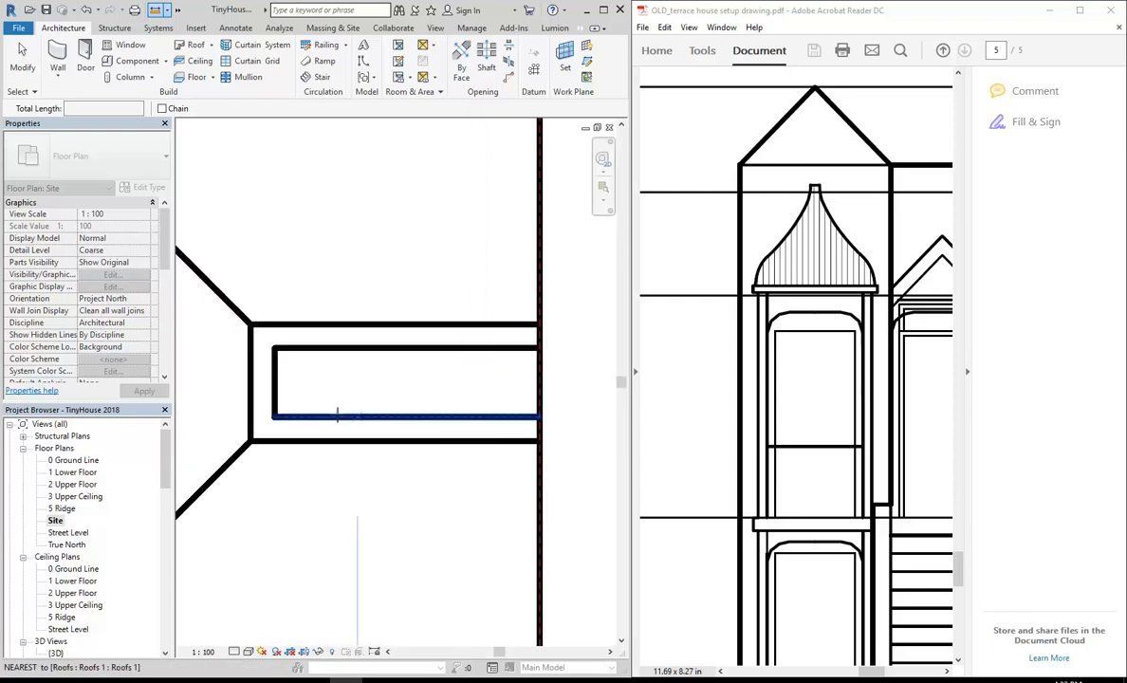
pyautogui.click(273, 415)
pyautogui.click(275, 384)
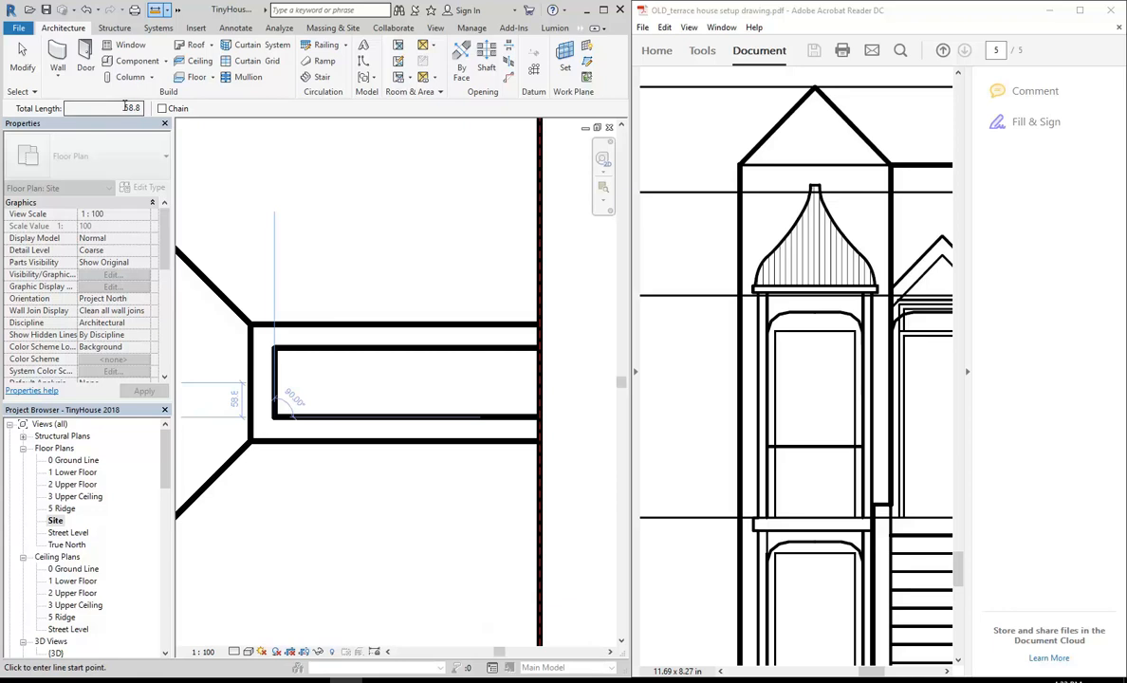
pyautogui.rightClick(294, 141)
pyautogui.click(327, 154)
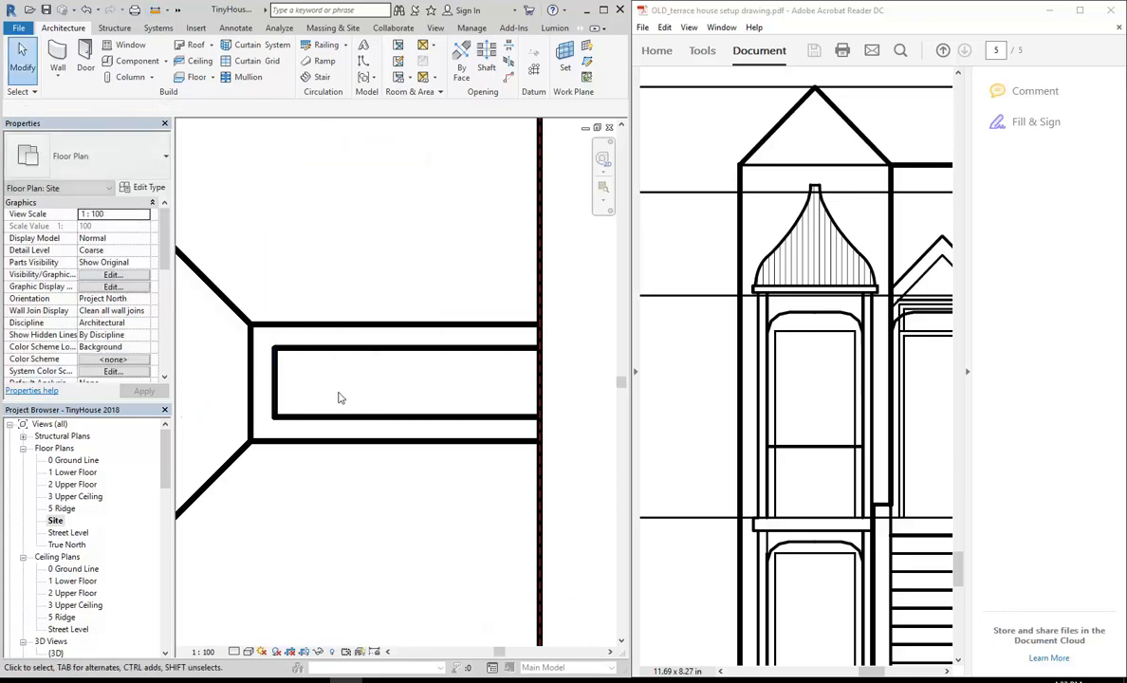
# Step: Return to the 3D view, edit the turret roof in place, and open its sweep for editing
pyautogui.click(339, 353)
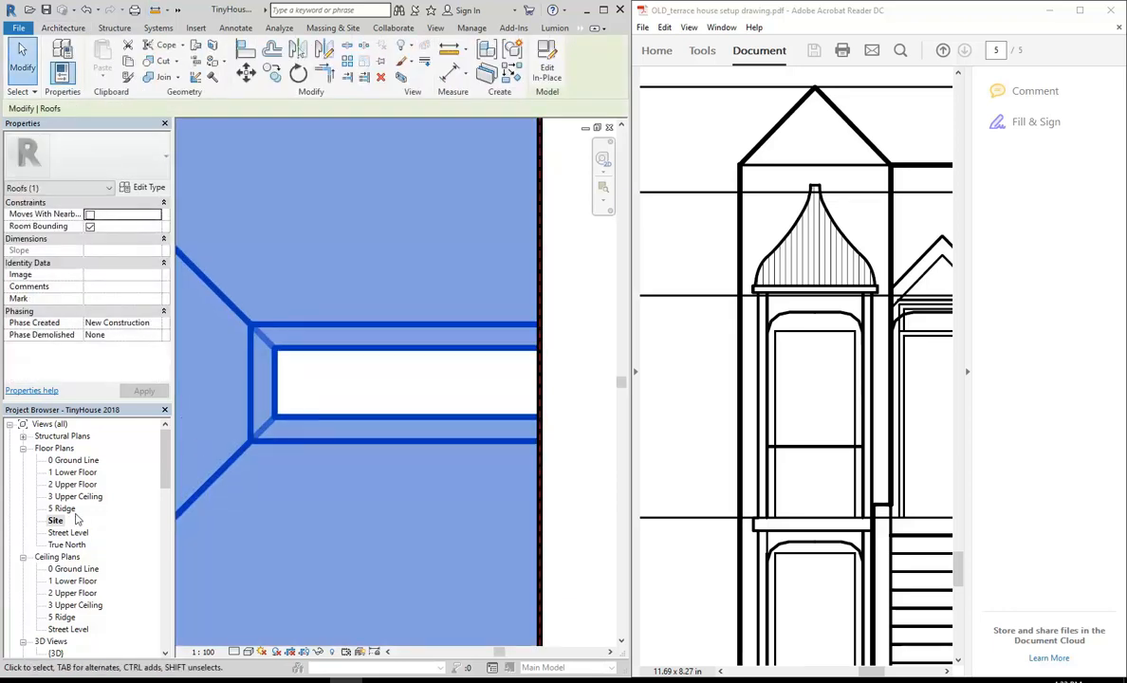
pyautogui.press('Escape')
pyautogui.scroll(-3, 94, 531)
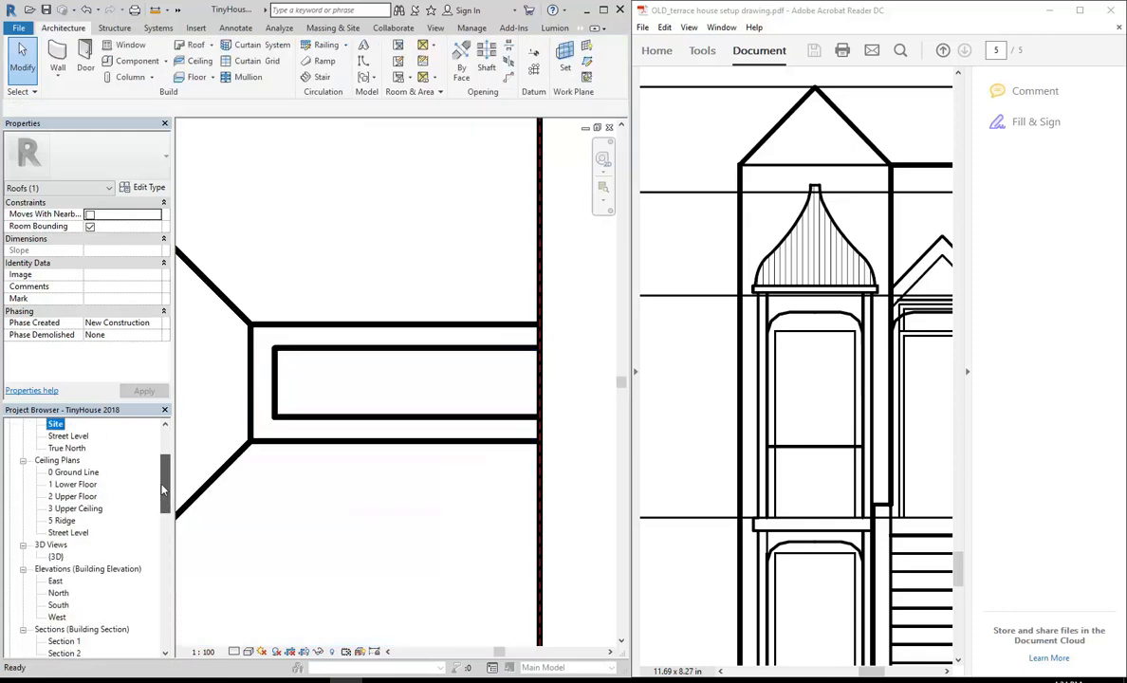
pyautogui.doubleClick(55, 557)
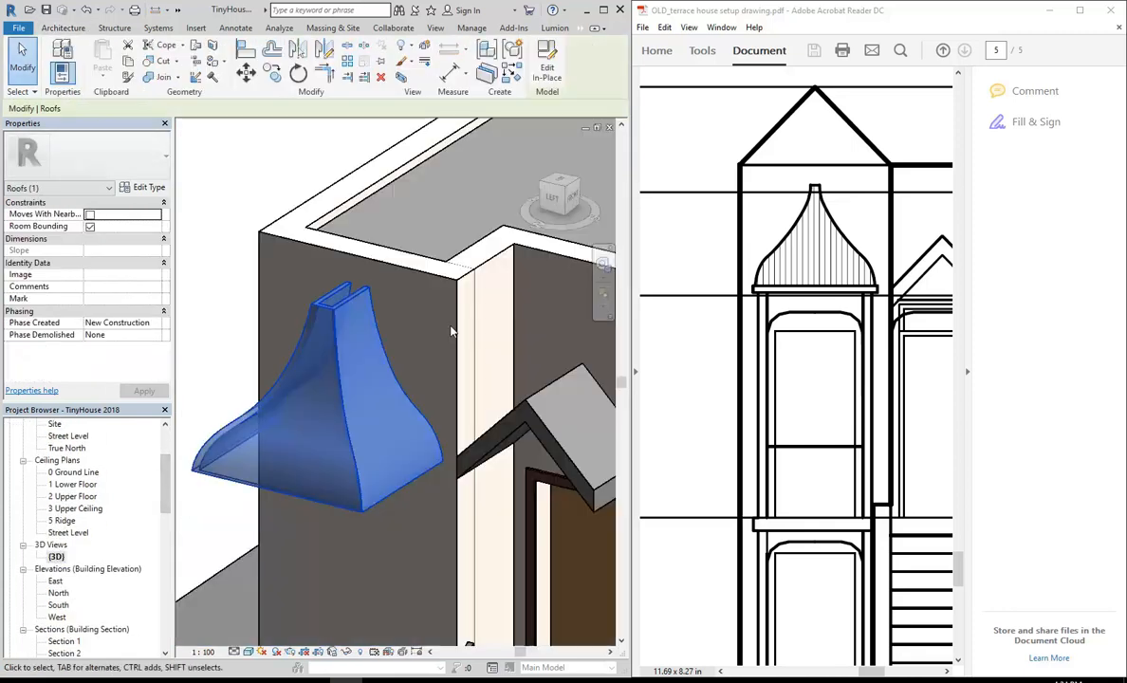
pyautogui.moveTo(399, 414)
pyautogui.keyDown('shift'); pyautogui.mouseDown(button='middle')
pyautogui.moveTo(432, 419)
pyautogui.moveTo(388, 424)
pyautogui.mouseUp(button='middle'); pyautogui.keyUp('shift')
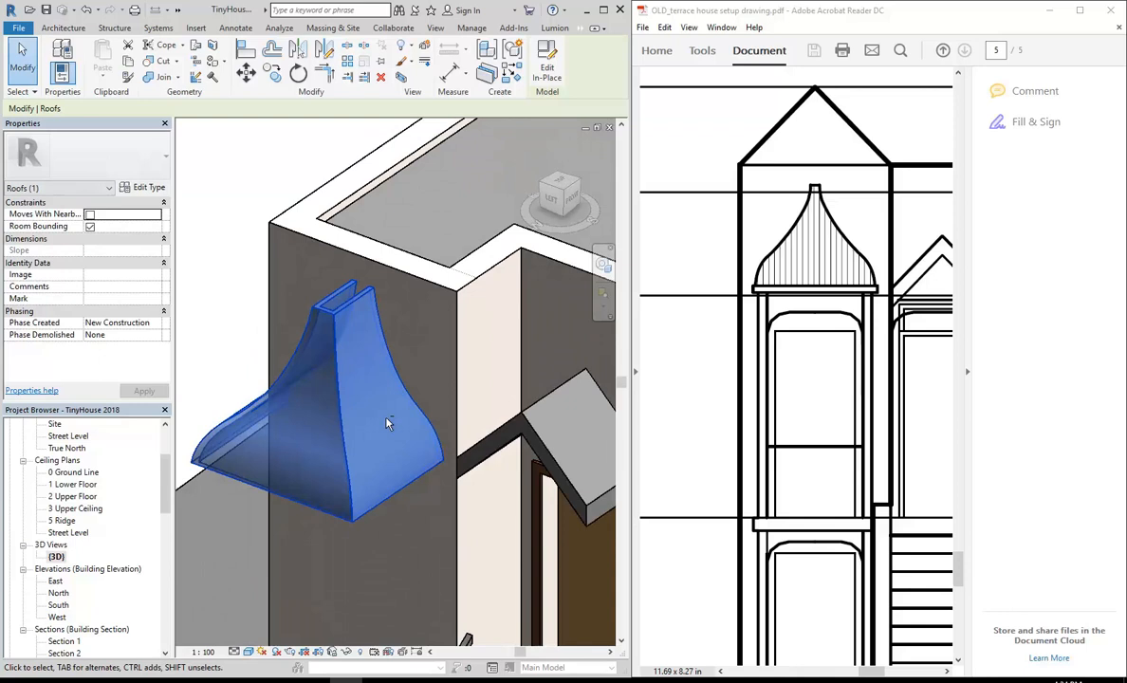
pyautogui.click(546, 59)
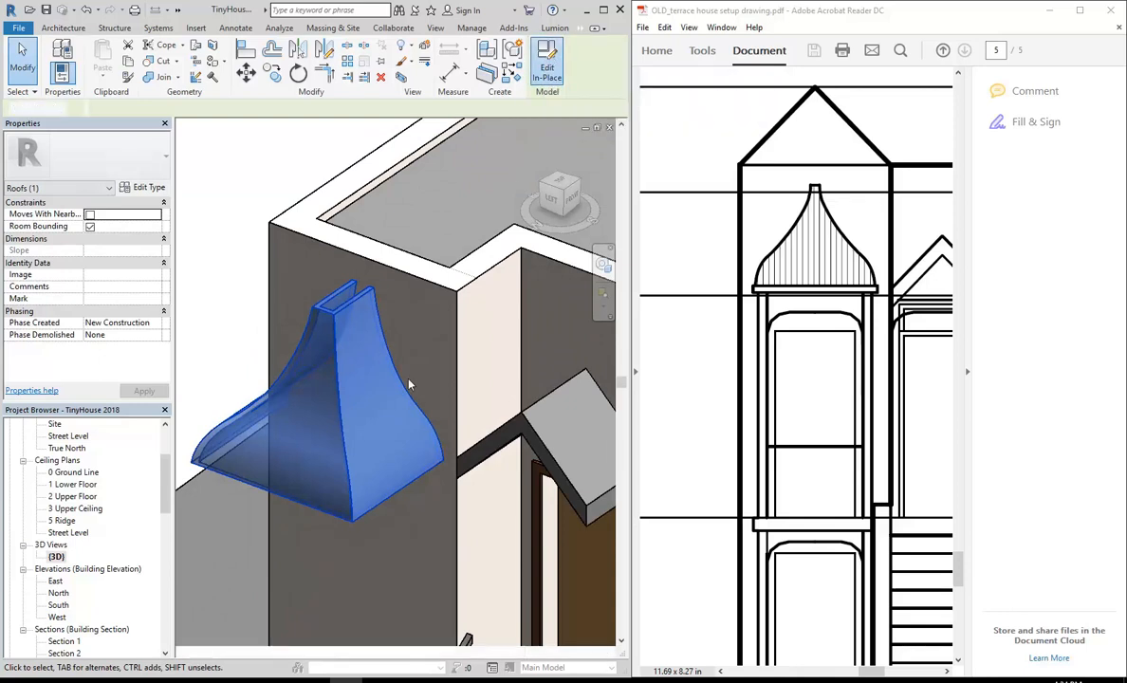
pyautogui.click(377, 366)
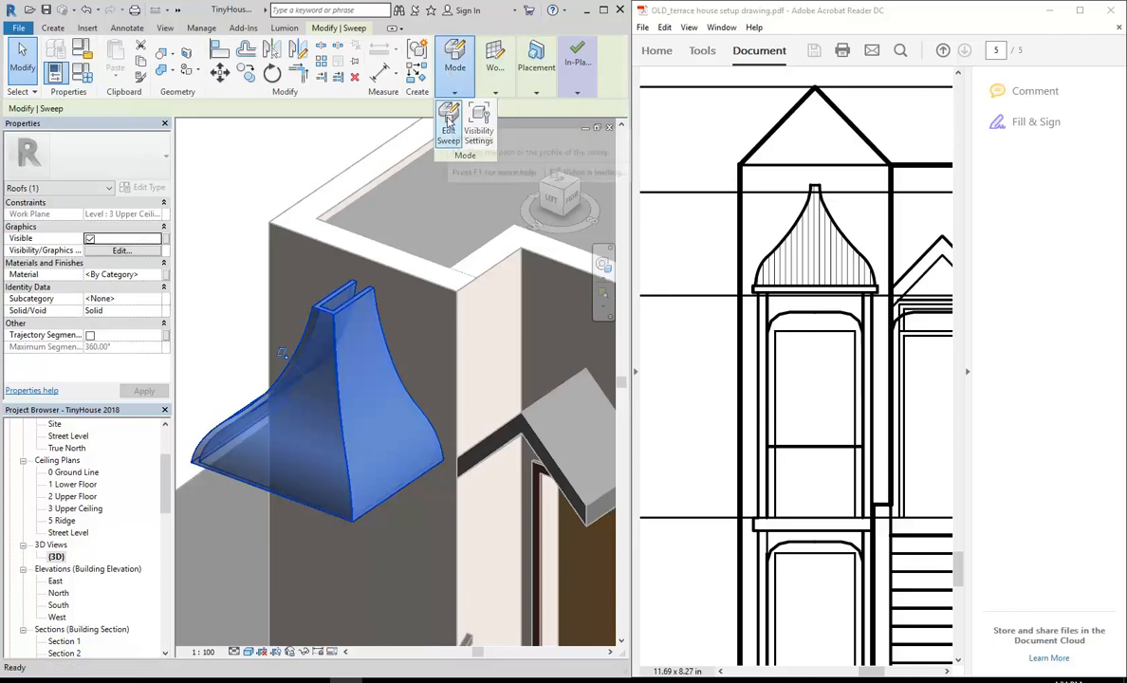
pyautogui.click(444, 134)
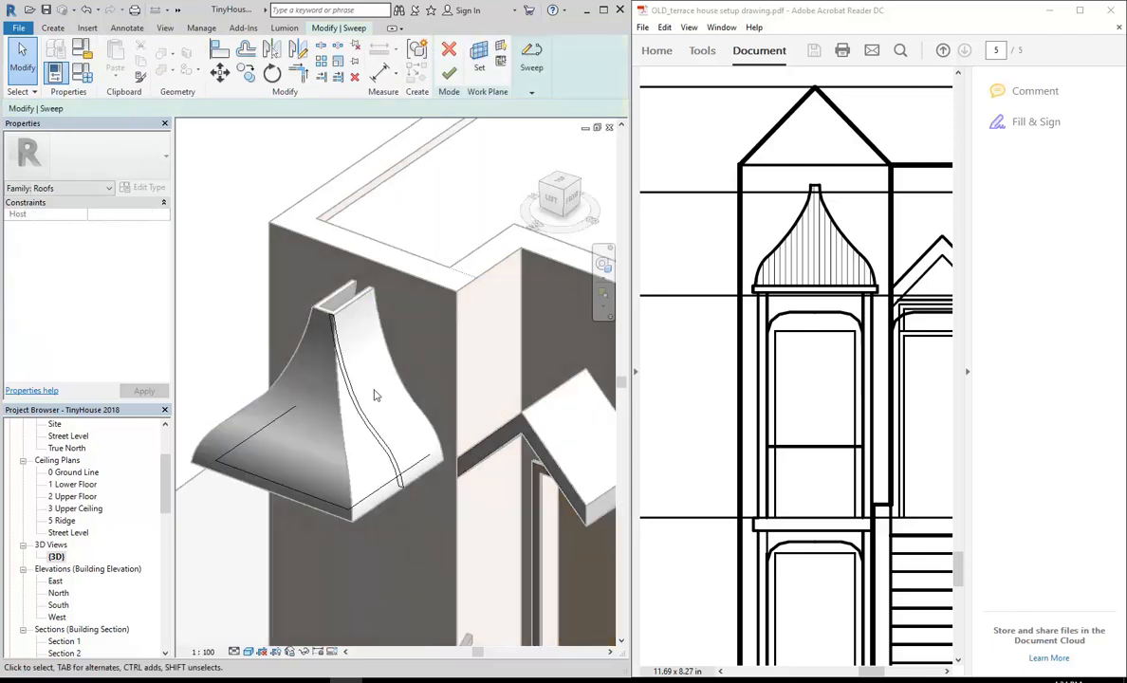
# Step: Open the sweep's profile sketch for editing and show it in the West elevation
pyautogui.click(531, 78)
pyautogui.click(602, 128)
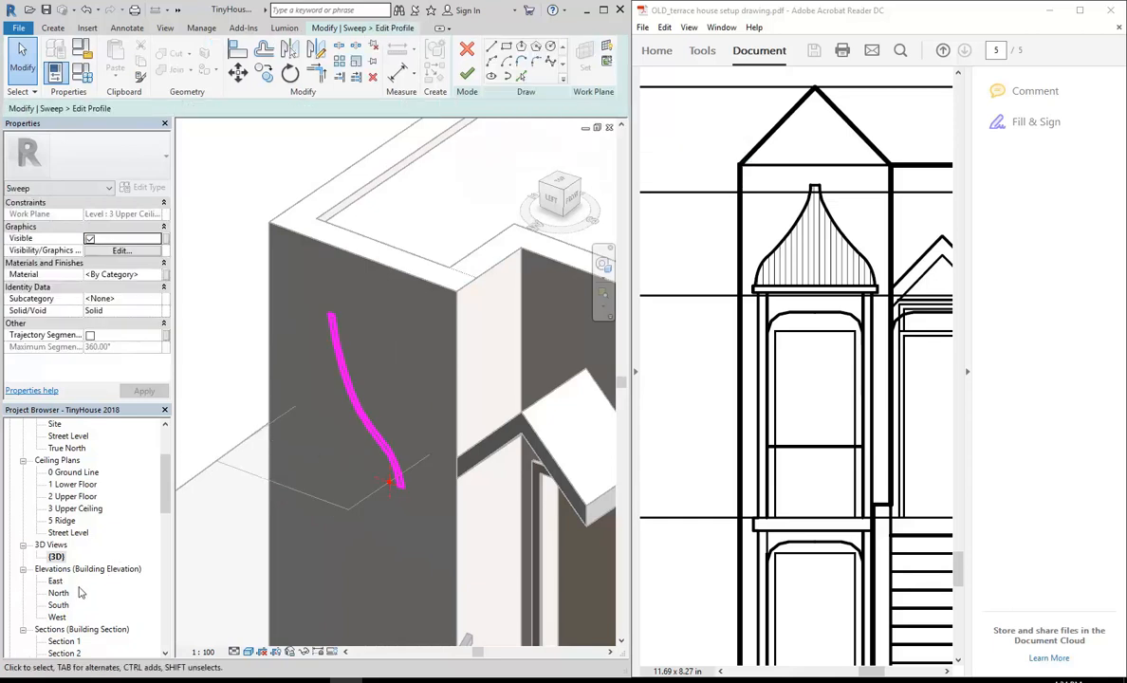
pyautogui.doubleClick(57, 617)
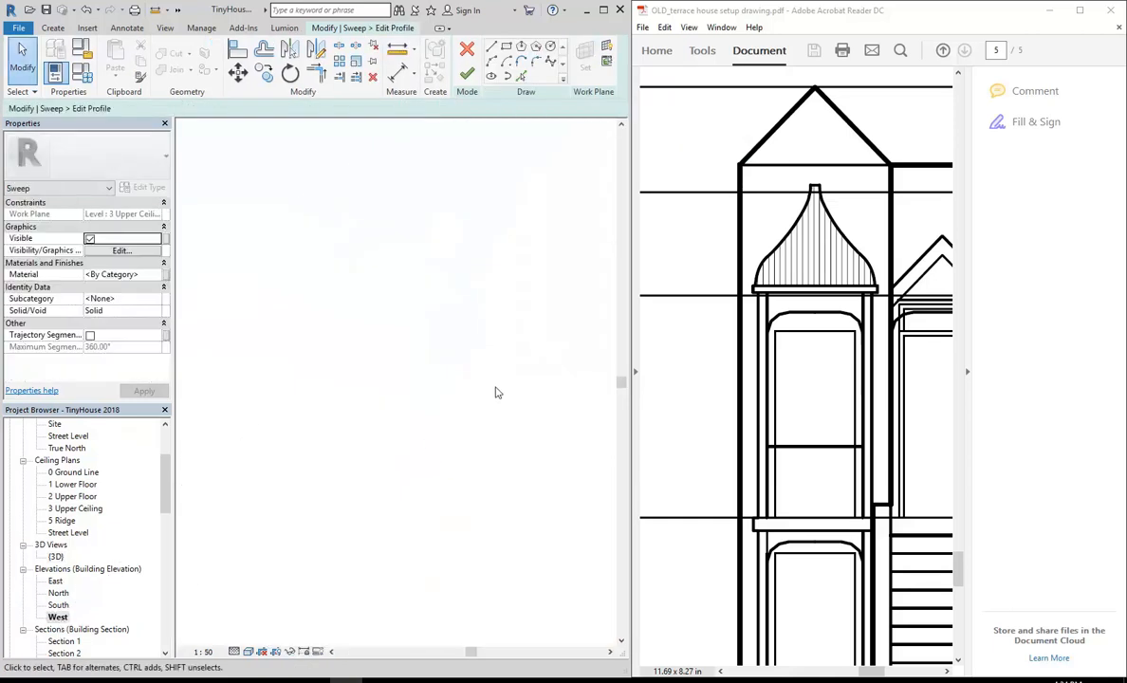
# Step: Offset the profile's inner curve inward by a numerical 58.5 without copying, thickening the shell outline
pyautogui.scroll(2, 493, 384)
pyautogui.moveTo(472, 379)
pyautogui.mouseDown(button='middle')
pyautogui.moveTo(435, 375)
pyautogui.moveTo(434, 357)
pyautogui.mouseUp(button='middle')
pyautogui.click(264, 49)
pyautogui.doubleClick(302, 111)
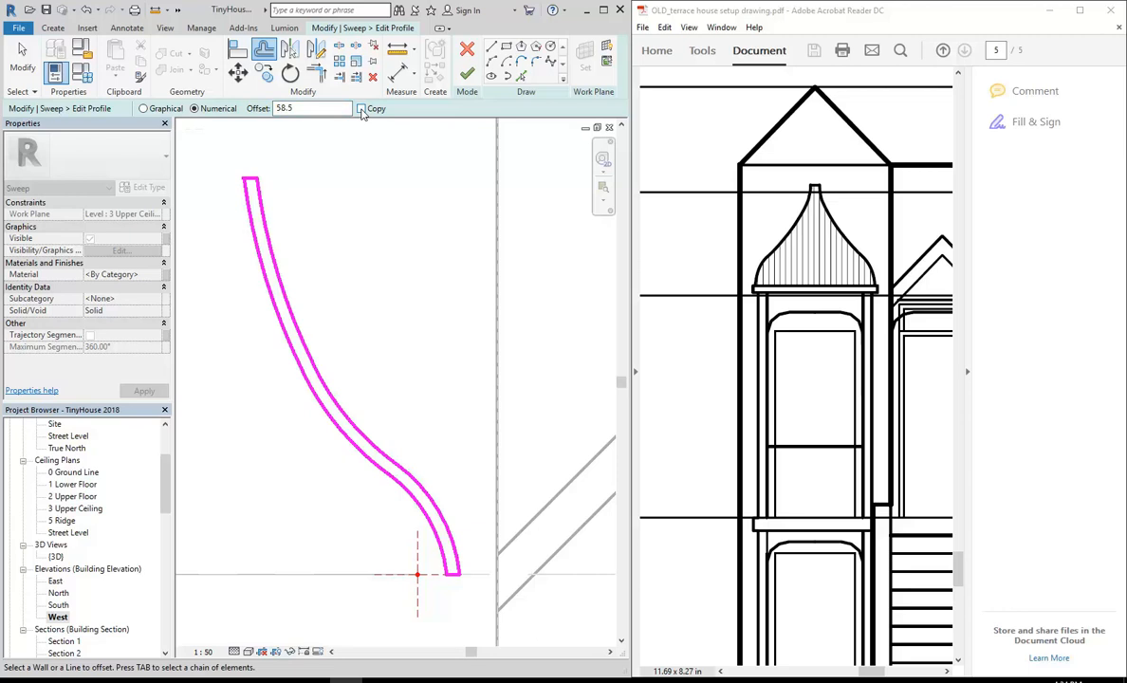
pyautogui.click(294, 368)
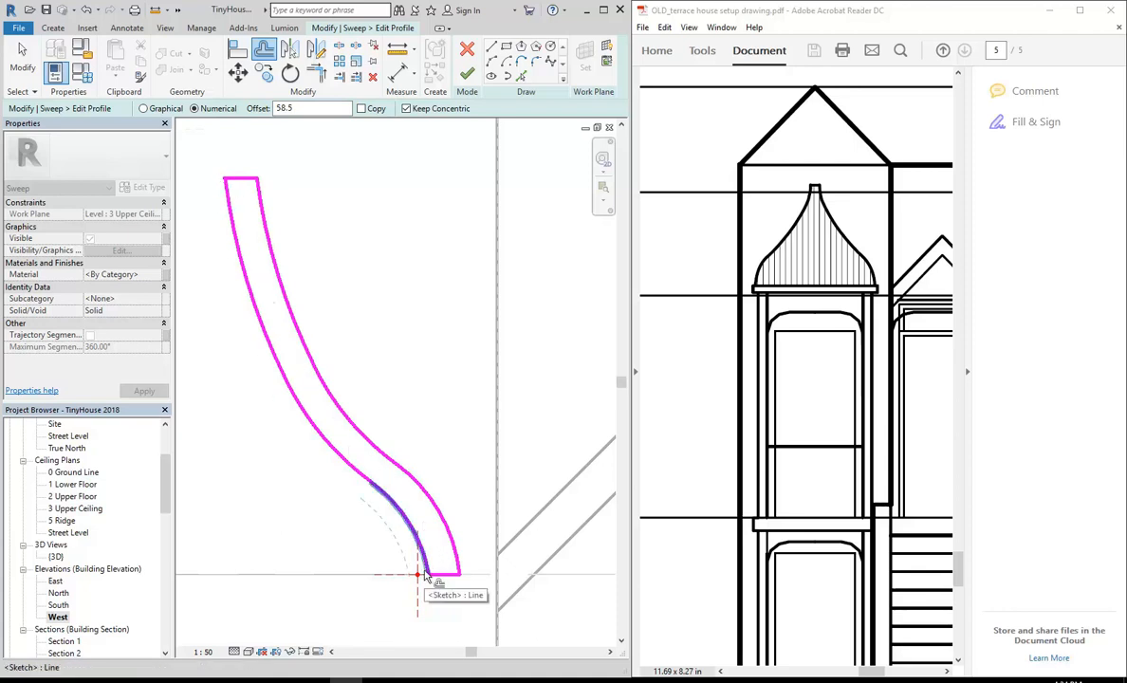
# Step: Try to finish the thickened profile and the sweep, then go back to the profile sketch
pyautogui.click(467, 74)
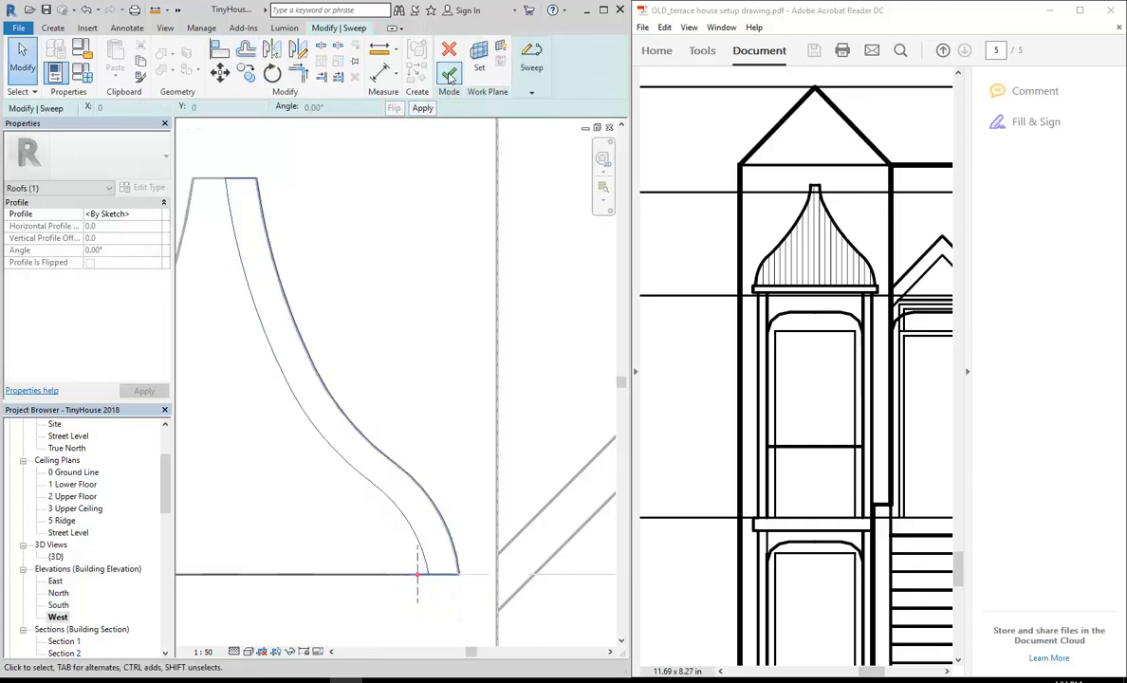
pyautogui.click(449, 73)
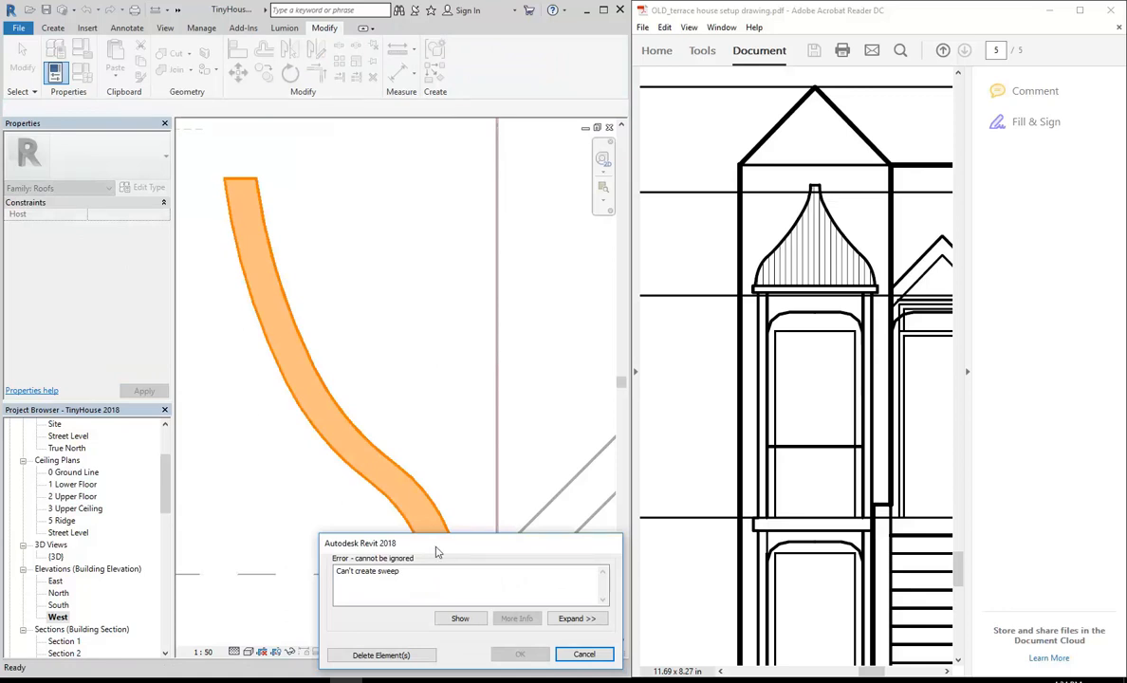
pyautogui.click(576, 658)
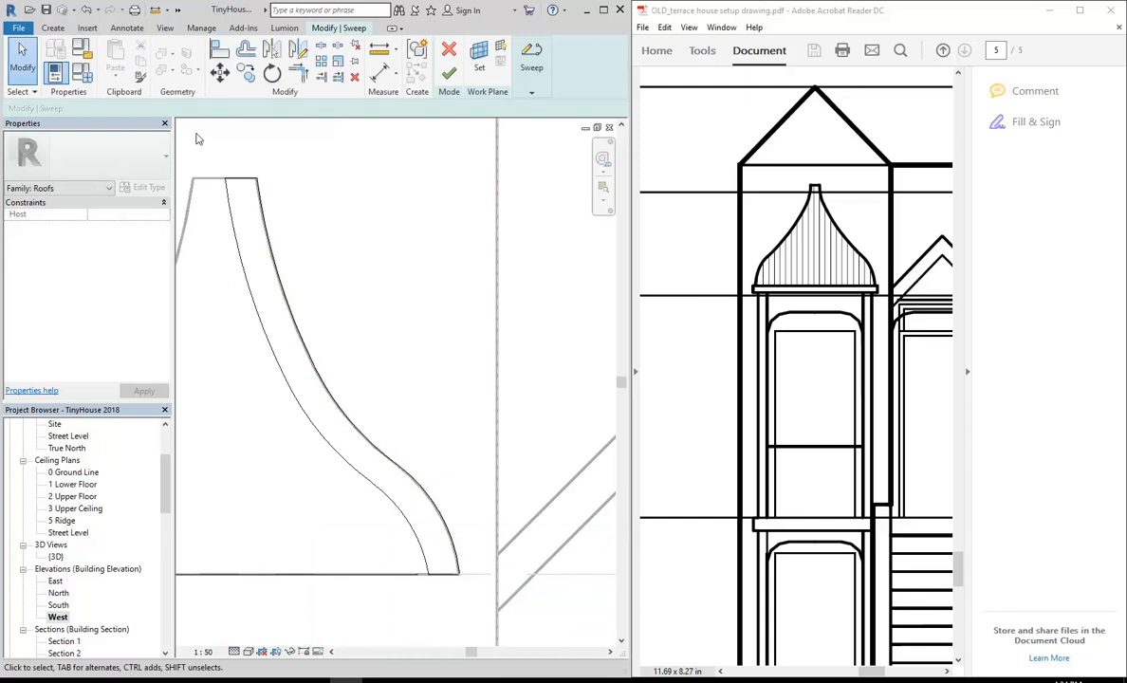
pyautogui.click(86, 10)
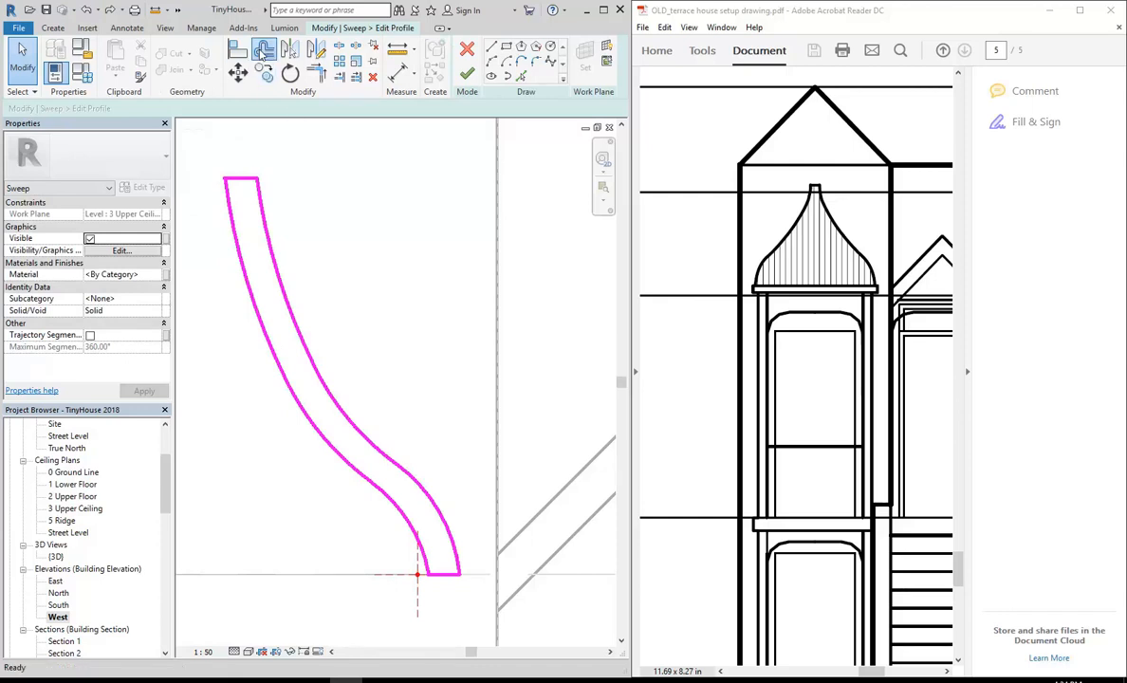
# Step: Offset the profile's inner curve by 0.5 back toward the outer curve without copying, and finish the profile and the sweep
pyautogui.click(263, 54)
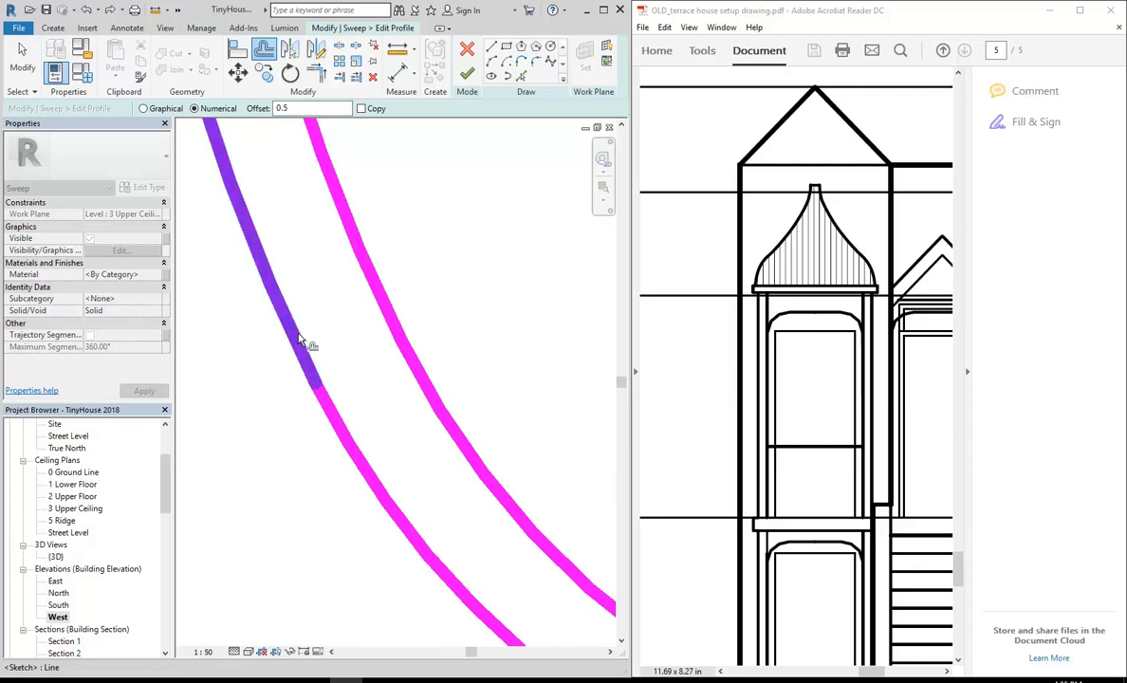
pyautogui.click(299, 339)
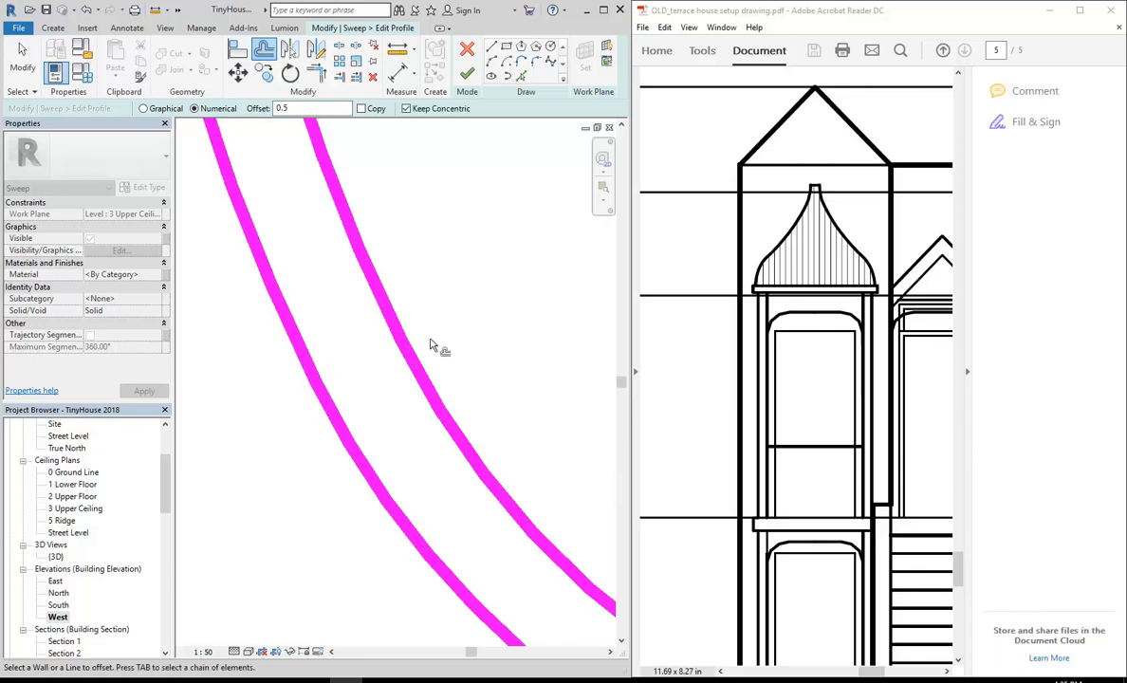
pyautogui.scroll(-3, 395, 350)
pyautogui.scroll(1, 397, 188)
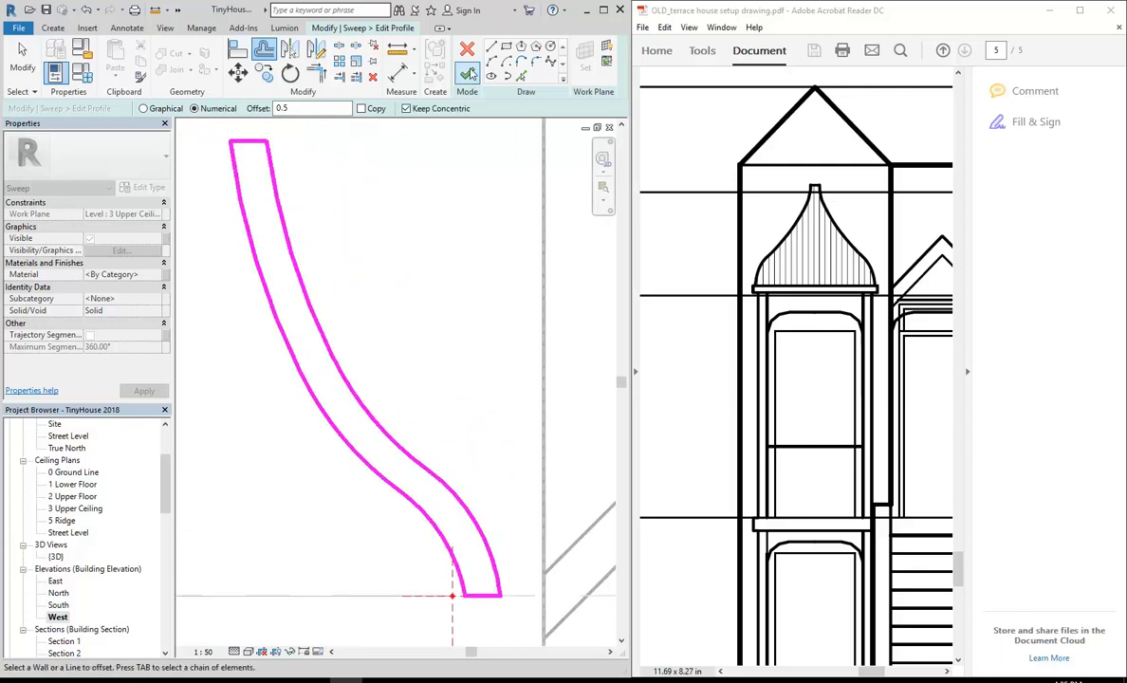
pyautogui.click(468, 73)
pyautogui.click(468, 67)
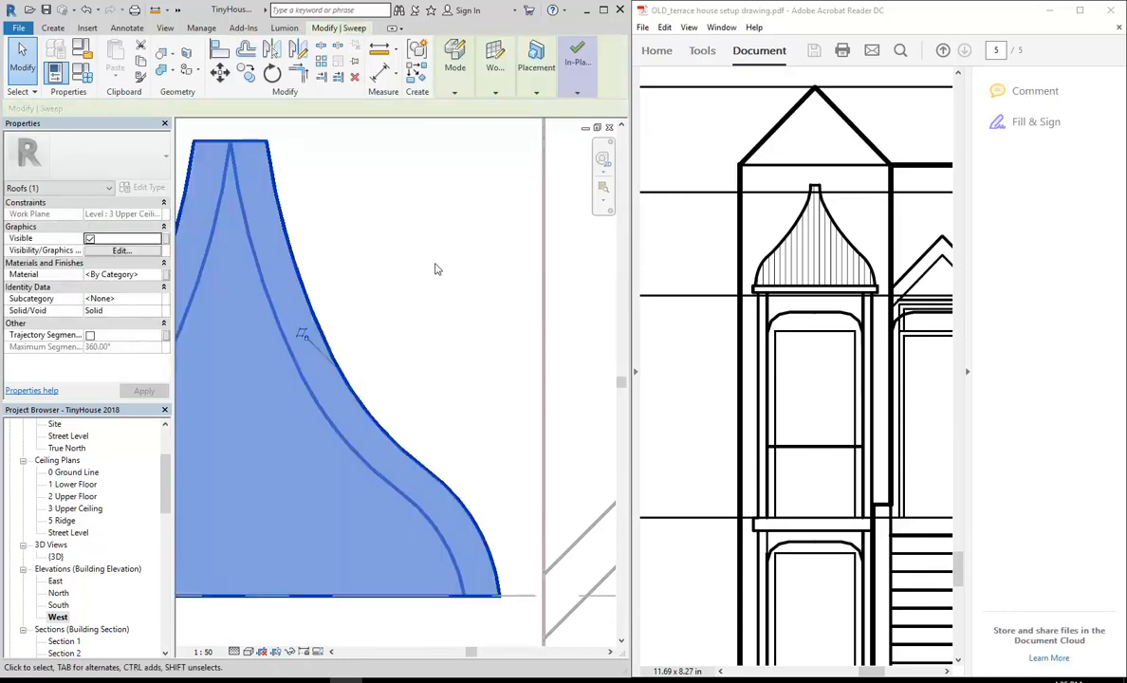
# Step: Open the 3D view and inspect the top of the thickened turret roof
pyautogui.click(55, 557)
pyautogui.doubleClick(57, 558)
pyautogui.click(260, 197)
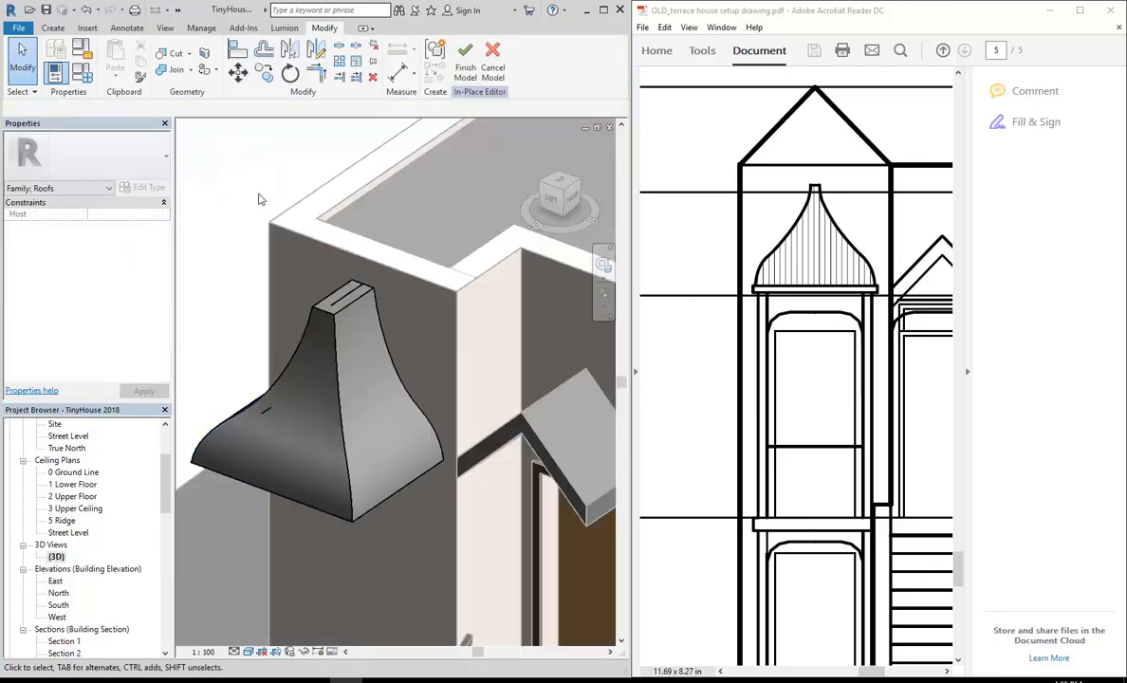
pyautogui.keyDown('shift'); pyautogui.moveTo(324, 384); pyautogui.dragTo(328, 232, button='middle'); pyautogui.keyUp('shift')
pyautogui.click(361, 275)
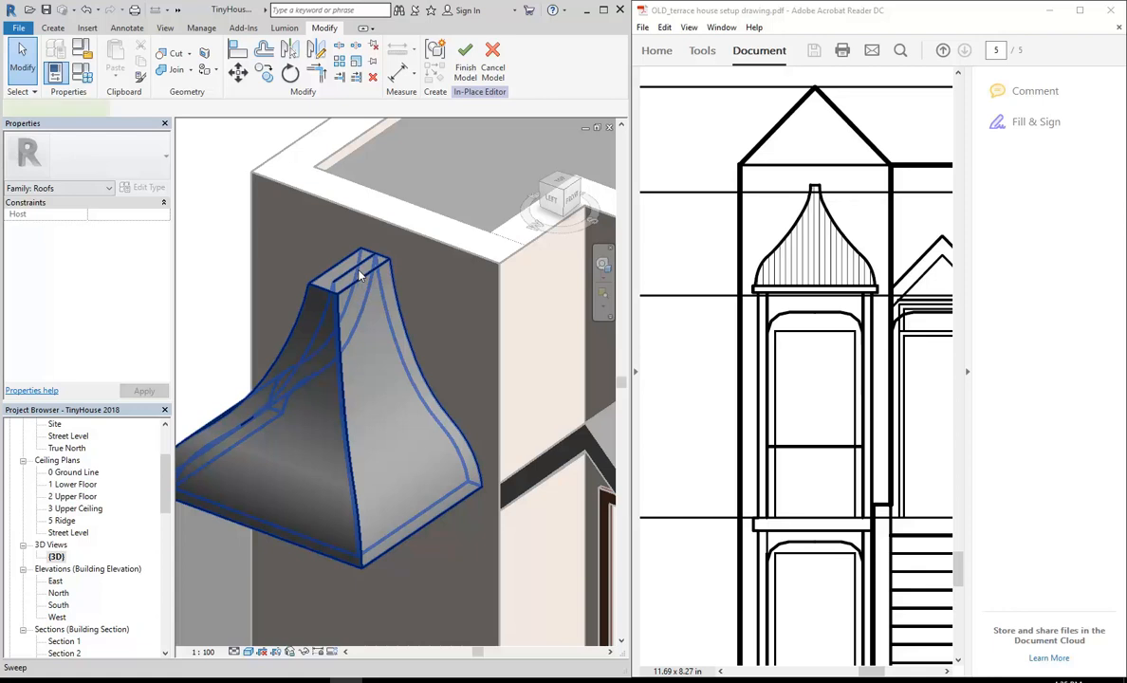
pyautogui.click(361, 276)
pyautogui.click(304, 246)
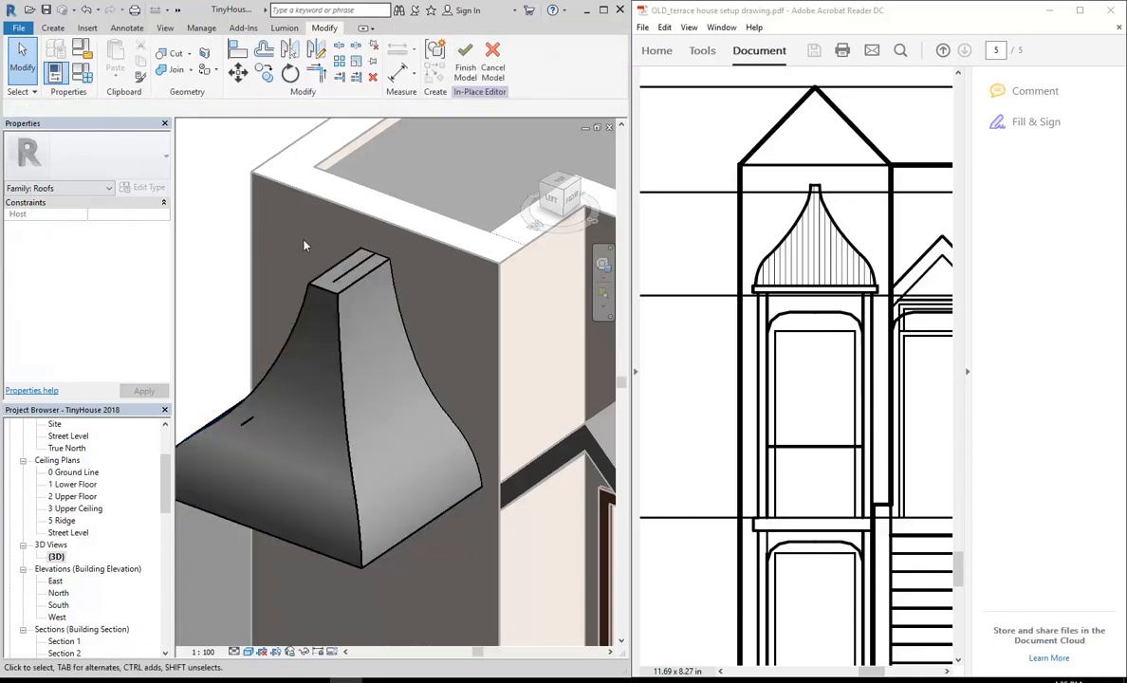
# Step: Finish the in-place turret roof model and check the completed shell from several sides in the 3D view
pyautogui.scroll(-1, 304, 246)
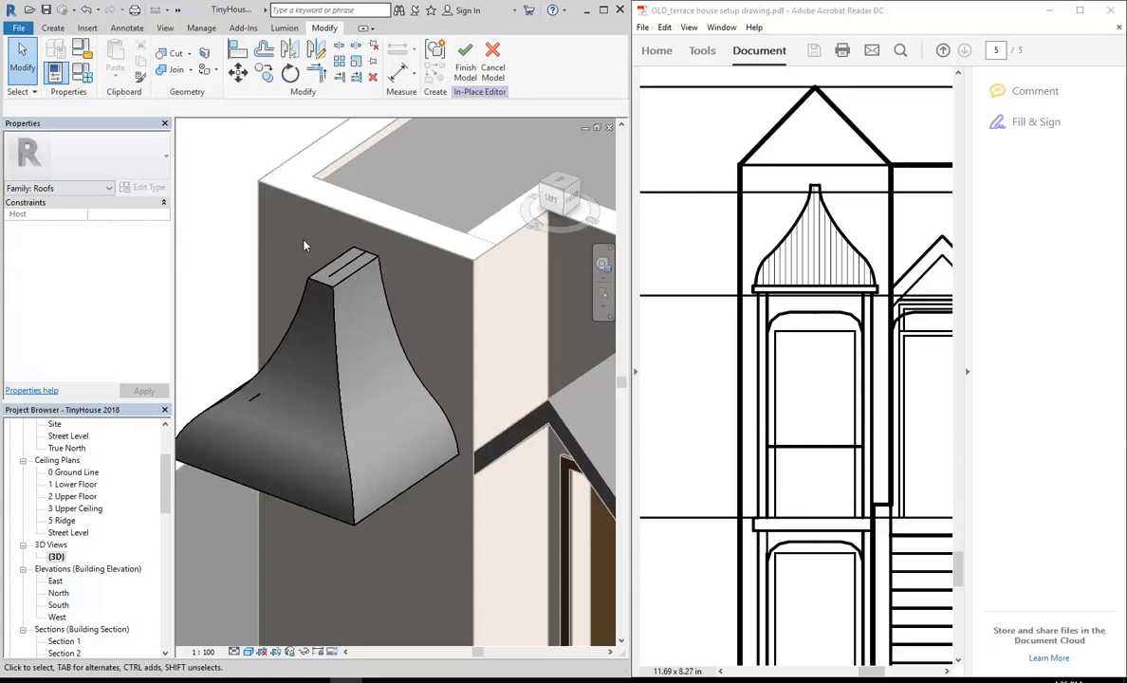
pyautogui.scroll(-3, 303, 245)
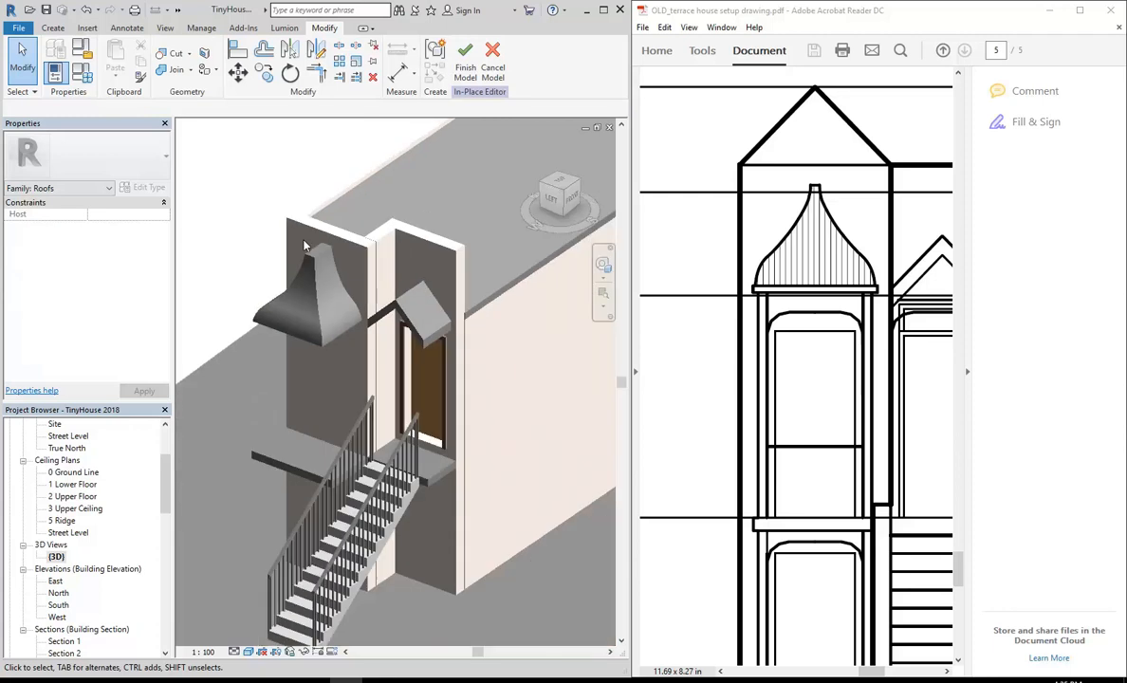
pyautogui.keyDown('shift'); pyautogui.moveTo(304, 246); pyautogui.dragTo(338, 260, button='middle'); pyautogui.keyUp('shift')
pyautogui.scroll(5, 342, 261)
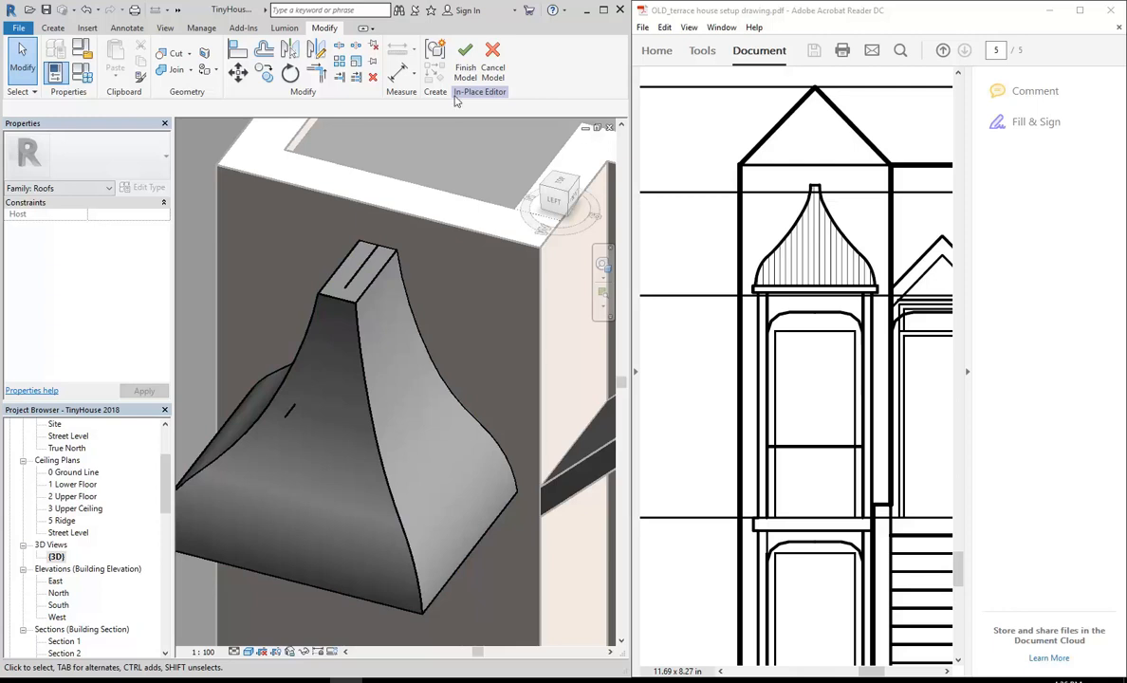
pyautogui.click(465, 59)
pyautogui.scroll(-4, 342, 454)
pyautogui.keyDown('shift'); pyautogui.moveTo(341, 454); pyautogui.dragTo(203, 553, button='middle'); pyautogui.keyUp('shift')
pyautogui.scroll(3, 359, 493)
pyautogui.click(352, 517)
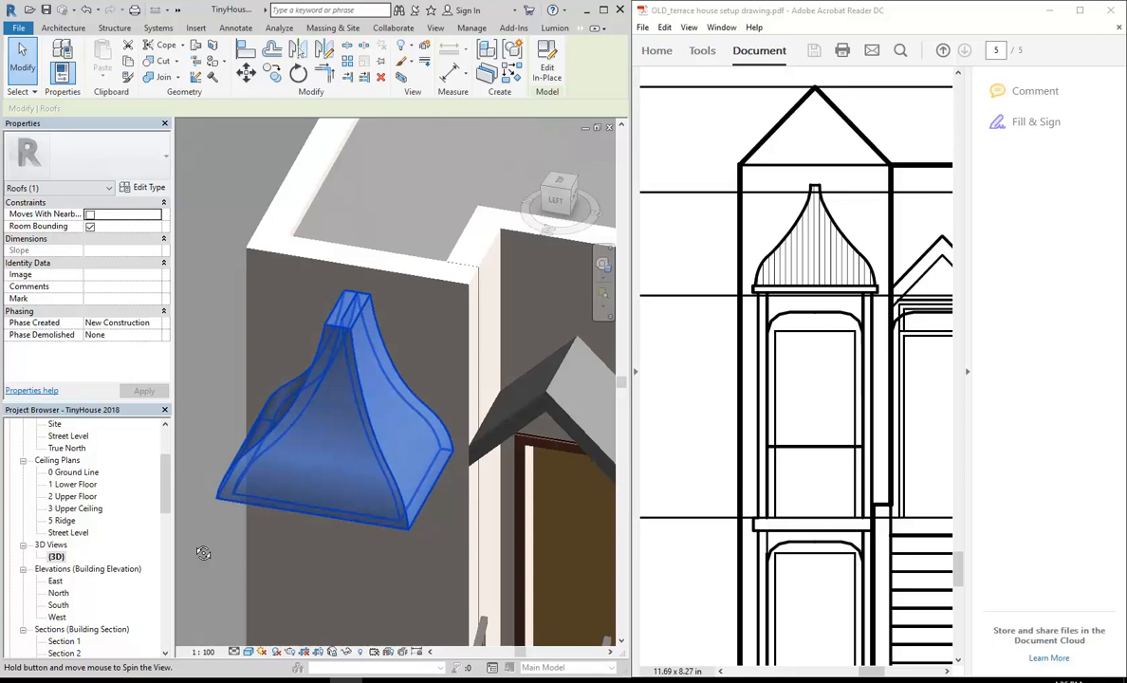
pyautogui.keyDown('shift'); pyautogui.moveTo(203, 553); pyautogui.dragTo(347, 531, button='middle'); pyautogui.keyUp('shift')
pyautogui.press('Escape')
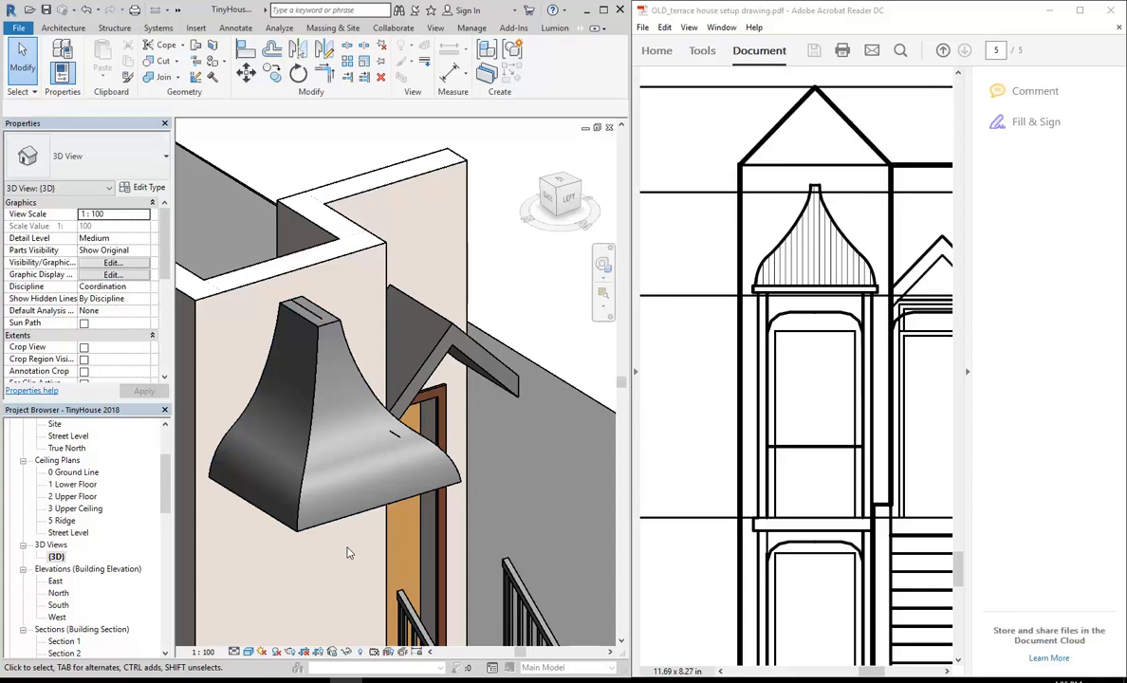
pyautogui.moveTo(362, 412)
pyautogui.keyDown('shift'); pyautogui.mouseDown(button='middle')
pyautogui.moveTo(454, 394)
pyautogui.moveTo(367, 408)
pyautogui.mouseUp(button='middle'); pyautogui.keyUp('shift')
# Step: Try adding a roof fascia along the eave of the small gable roof over the door, and undo it
pyautogui.scroll(-8, 417, 431)
pyautogui.scroll(5, 407, 435)
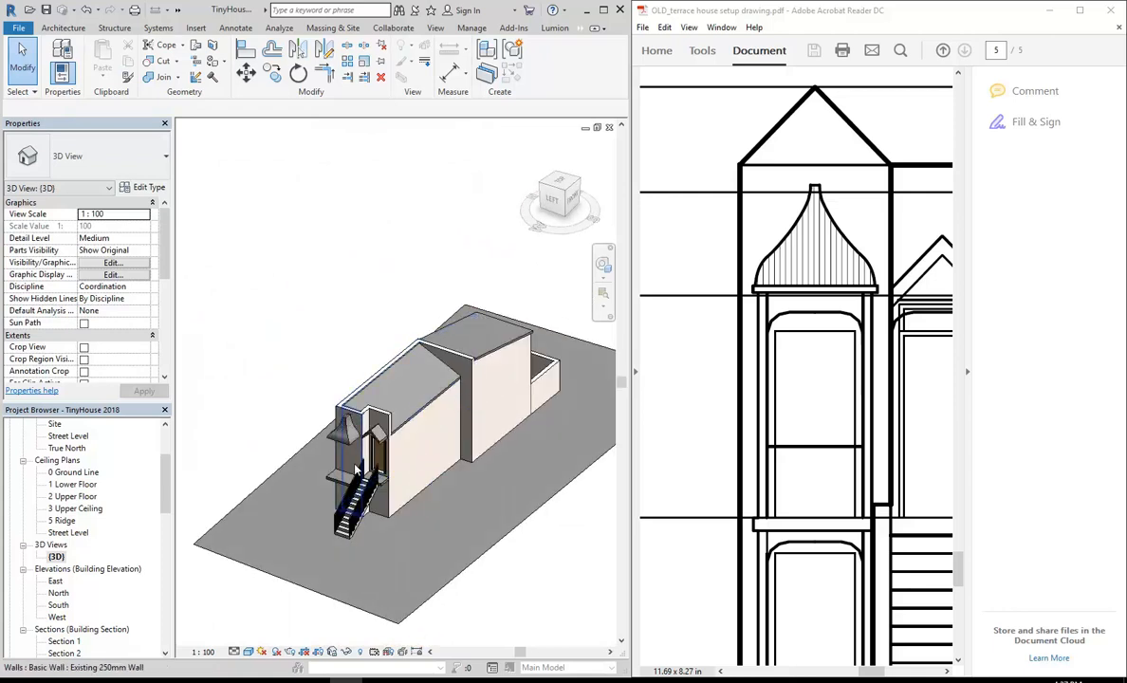
pyautogui.scroll(5, 407, 434)
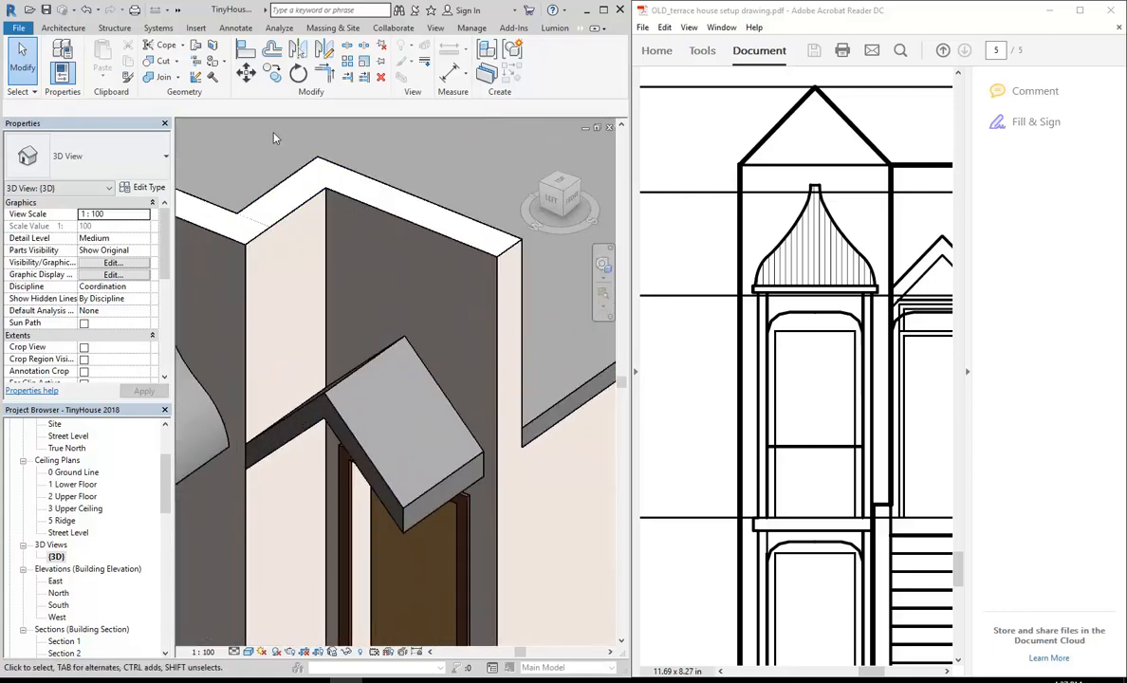
pyautogui.click(80, 29)
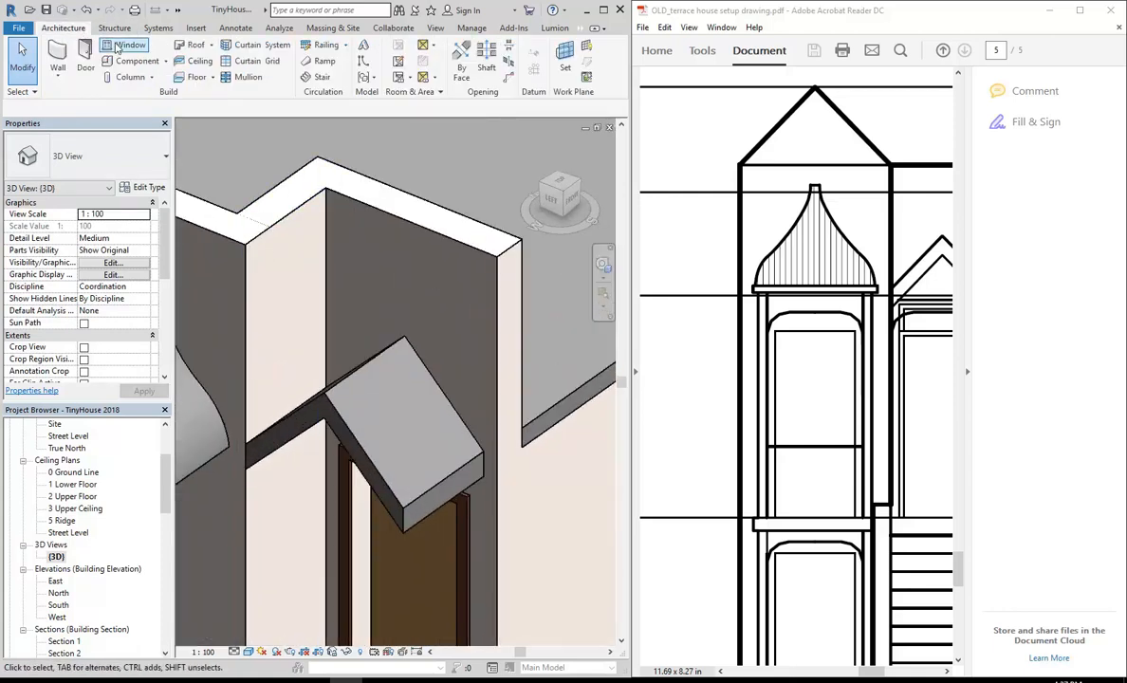
pyautogui.click(212, 49)
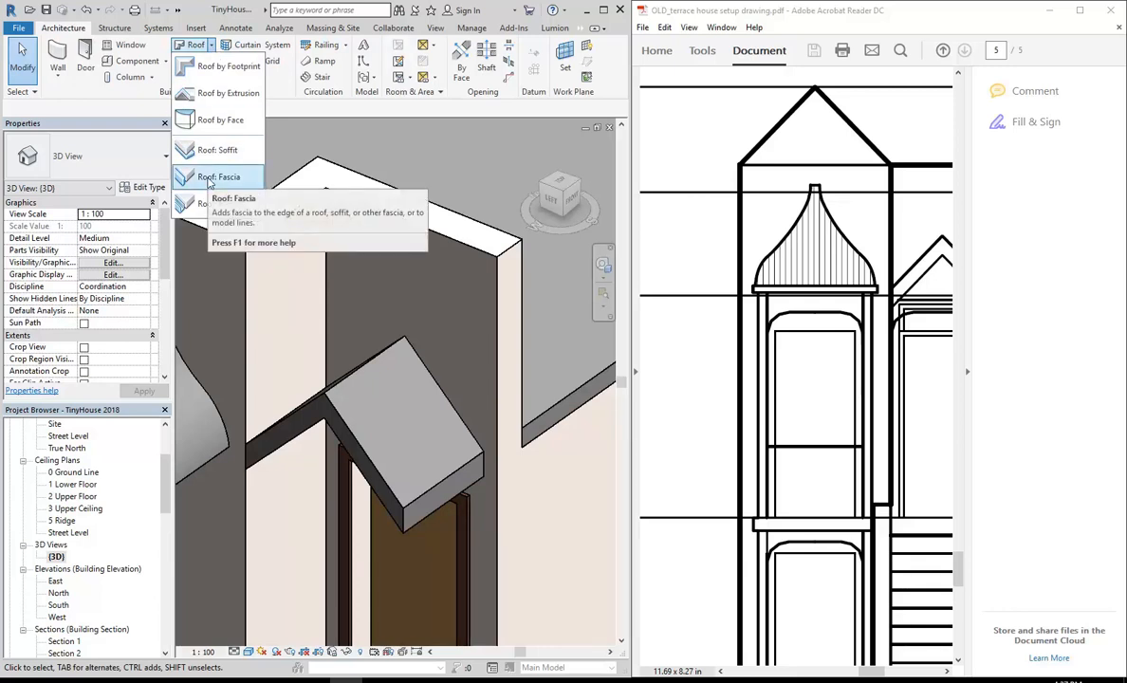
pyautogui.click(210, 178)
pyautogui.scroll(3, 364, 391)
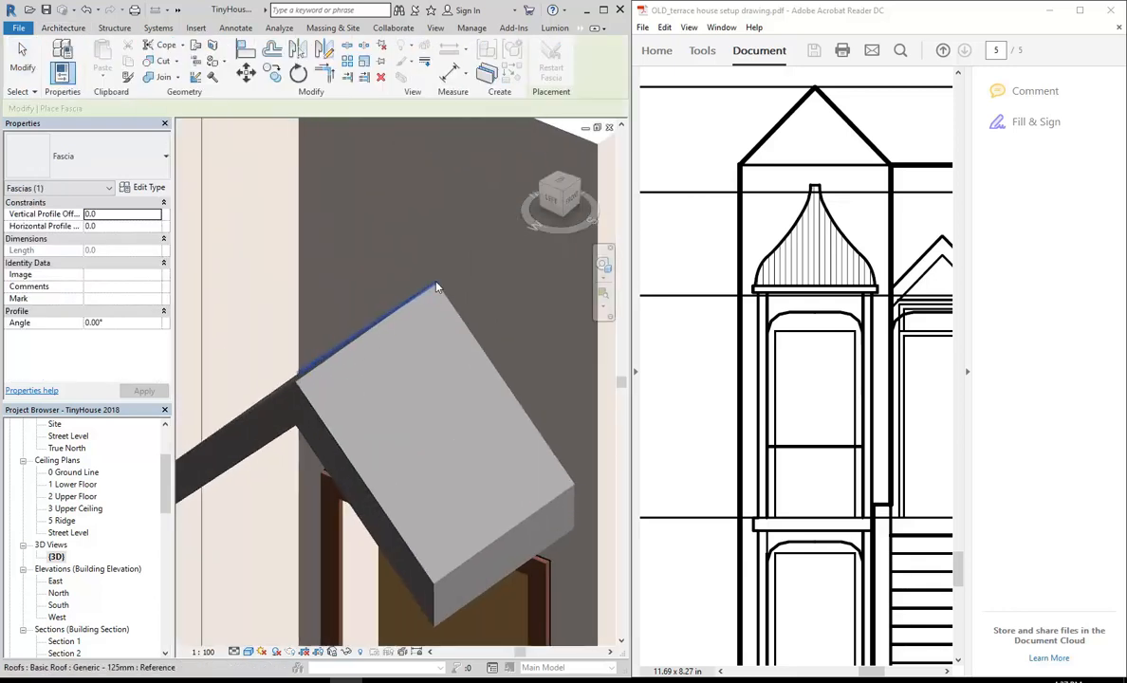
pyautogui.click(482, 555)
pyautogui.moveTo(413, 432); pyautogui.dragTo(417, 309, button='middle')
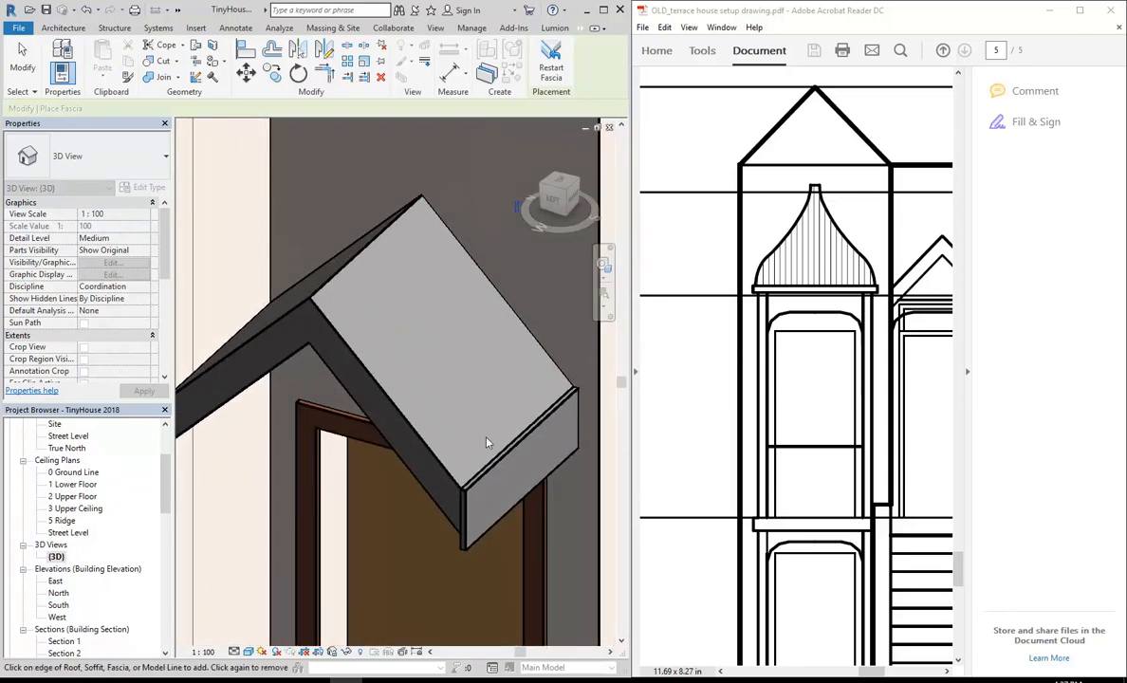
pyautogui.rightClick(405, 300)
pyautogui.click(425, 310)
pyautogui.click(86, 10)
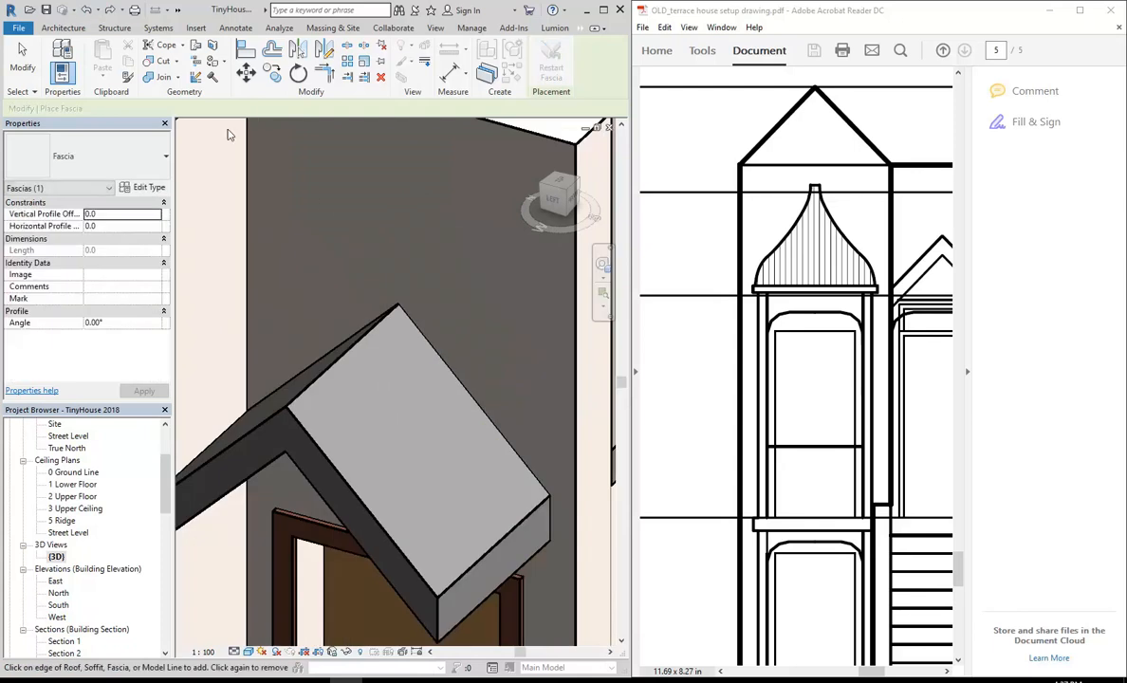
# Step: Place one roof fascia along both sloping front edges of the small gable roof over the door
pyautogui.click(62, 28)
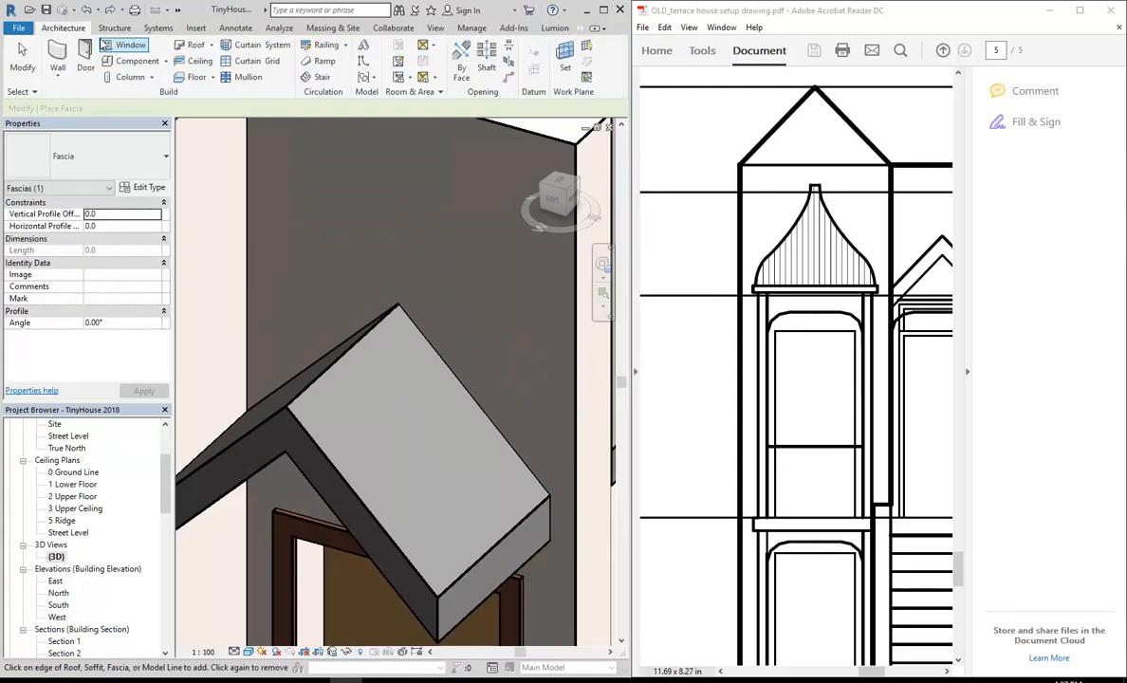
pyautogui.click(212, 46)
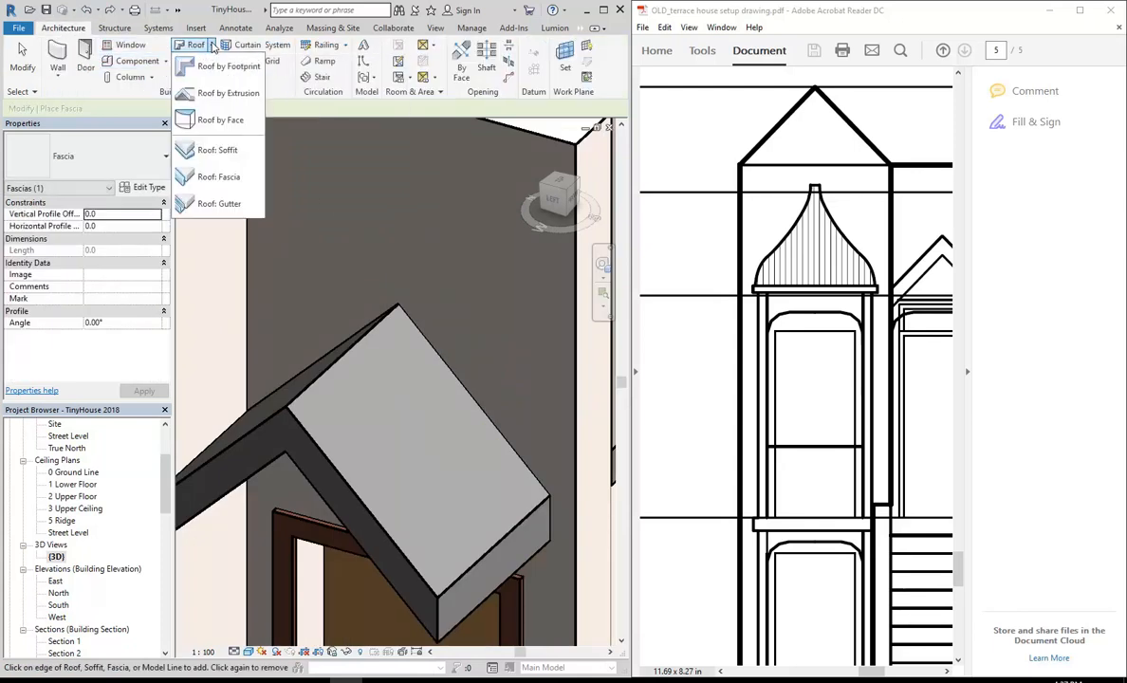
pyautogui.click(206, 180)
pyautogui.moveTo(441, 354); pyautogui.dragTo(486, 291, button='middle')
pyautogui.moveTo(448, 436); pyautogui.dragTo(514, 427, button='middle')
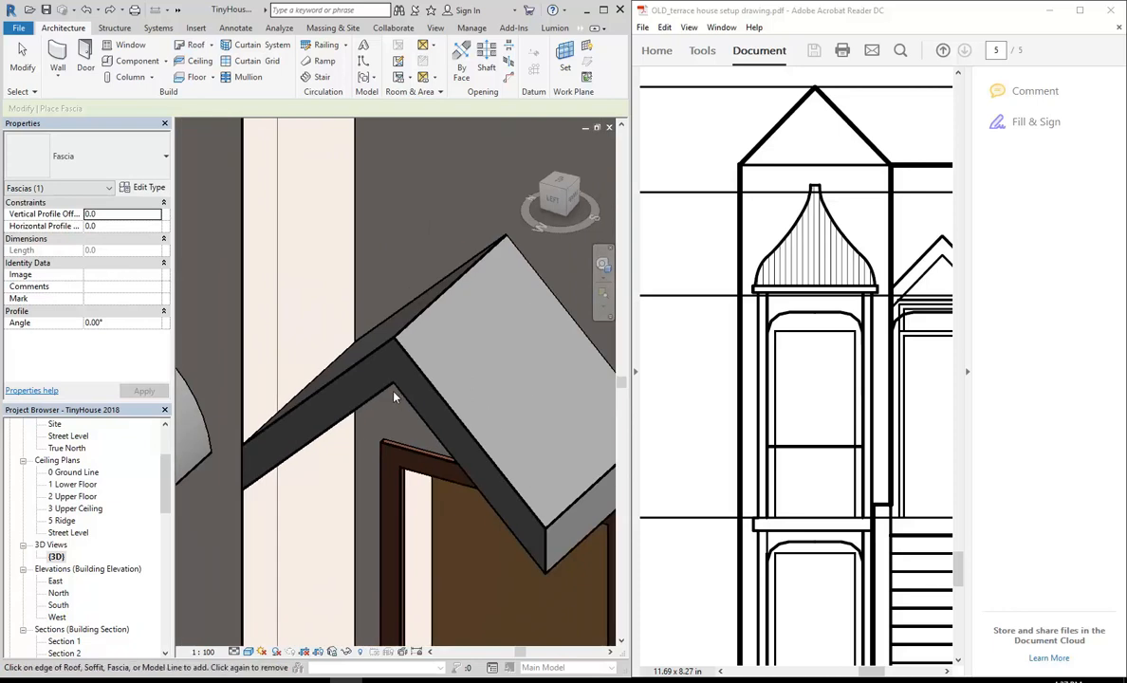
pyautogui.click(357, 371)
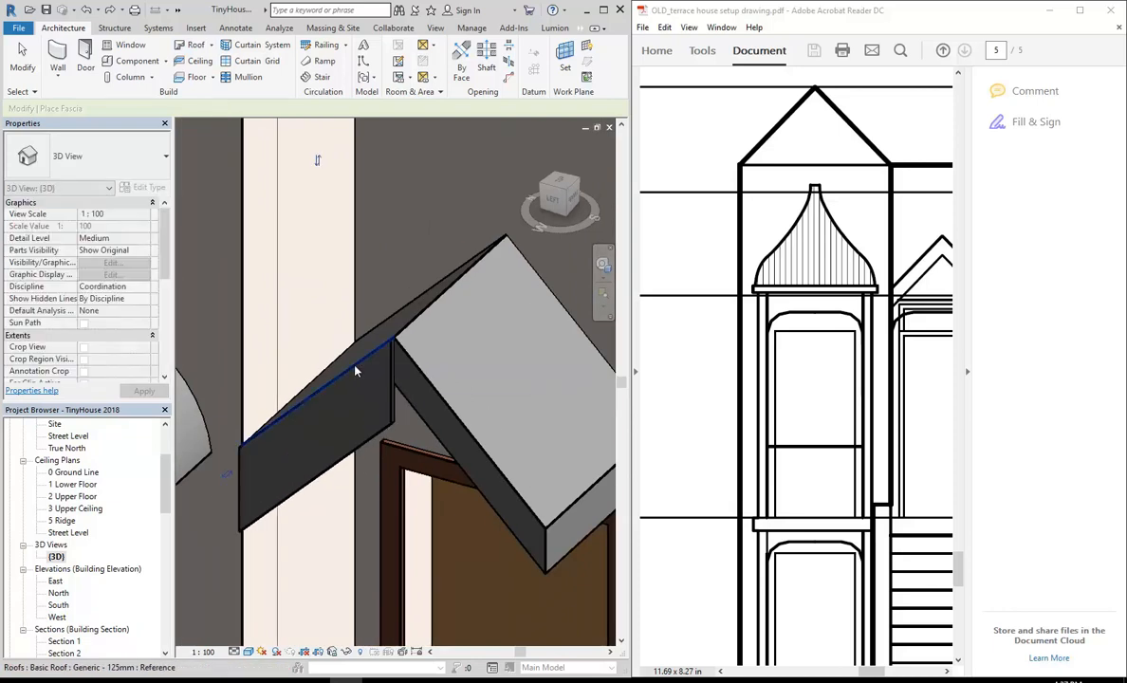
pyautogui.click(468, 432)
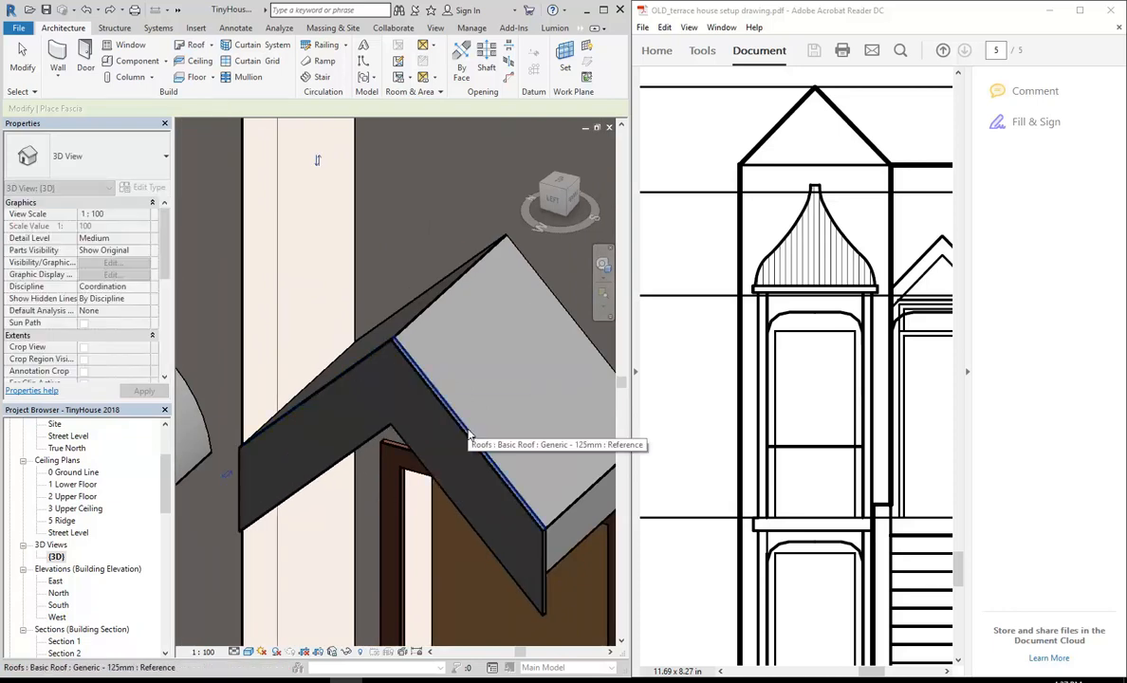
pyautogui.keyDown('shift'); pyautogui.moveTo(405, 496); pyautogui.dragTo(372, 526, button='middle'); pyautogui.keyUp('shift')
pyautogui.press('Escape')
pyautogui.press('Escape')
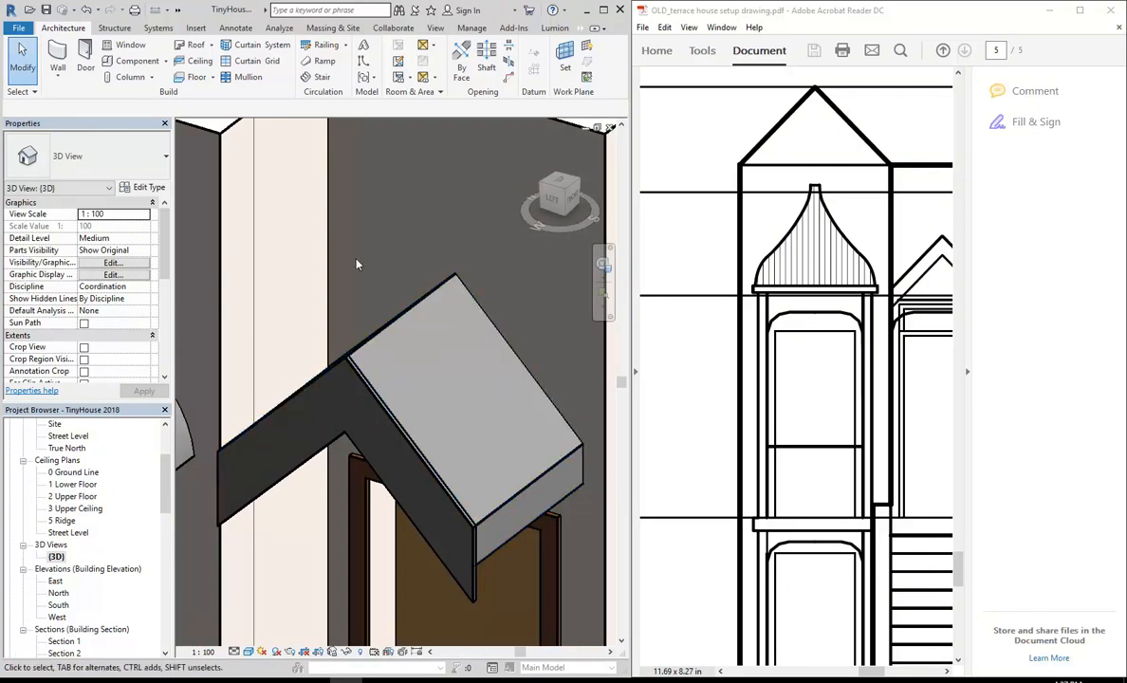
# Step: Add a separate roof fascia along the small gable roof's eave and check the corner where it meets the gable fascia
pyautogui.click(195, 44)
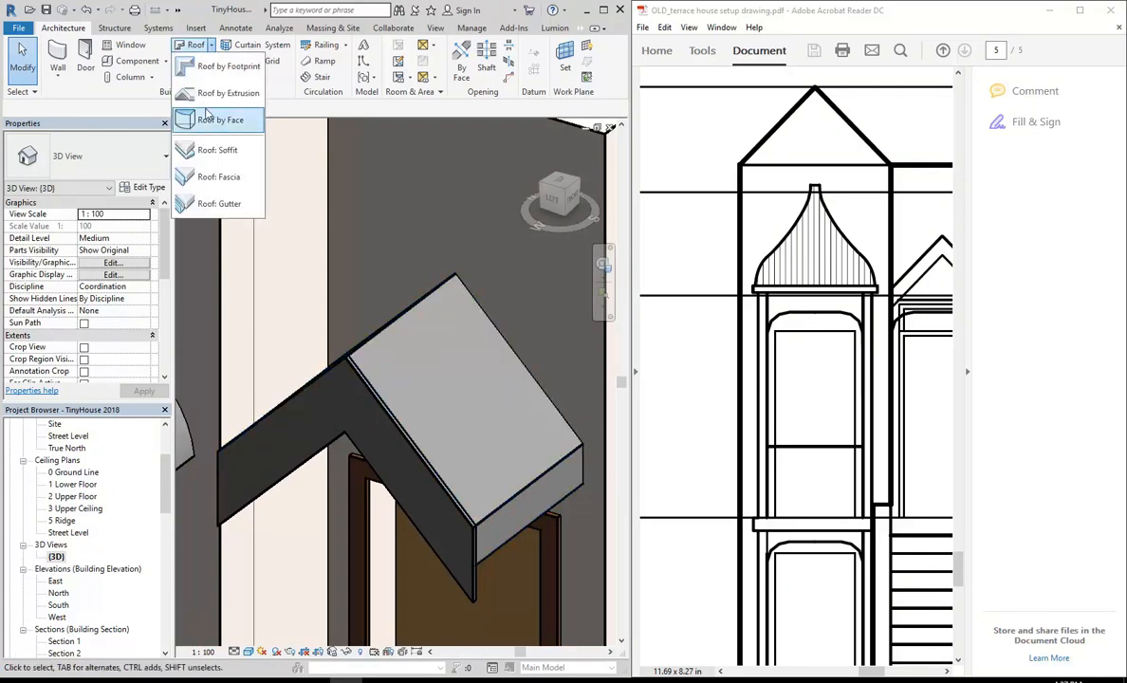
pyautogui.click(218, 176)
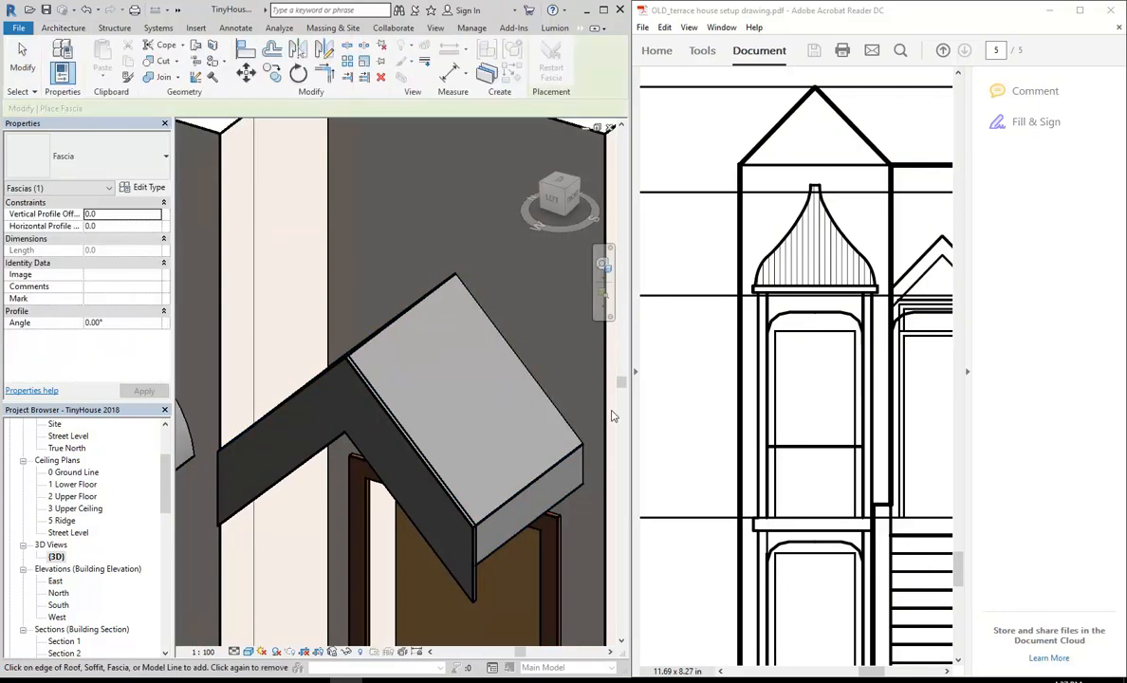
pyautogui.click(520, 500)
pyautogui.scroll(5, 461, 452)
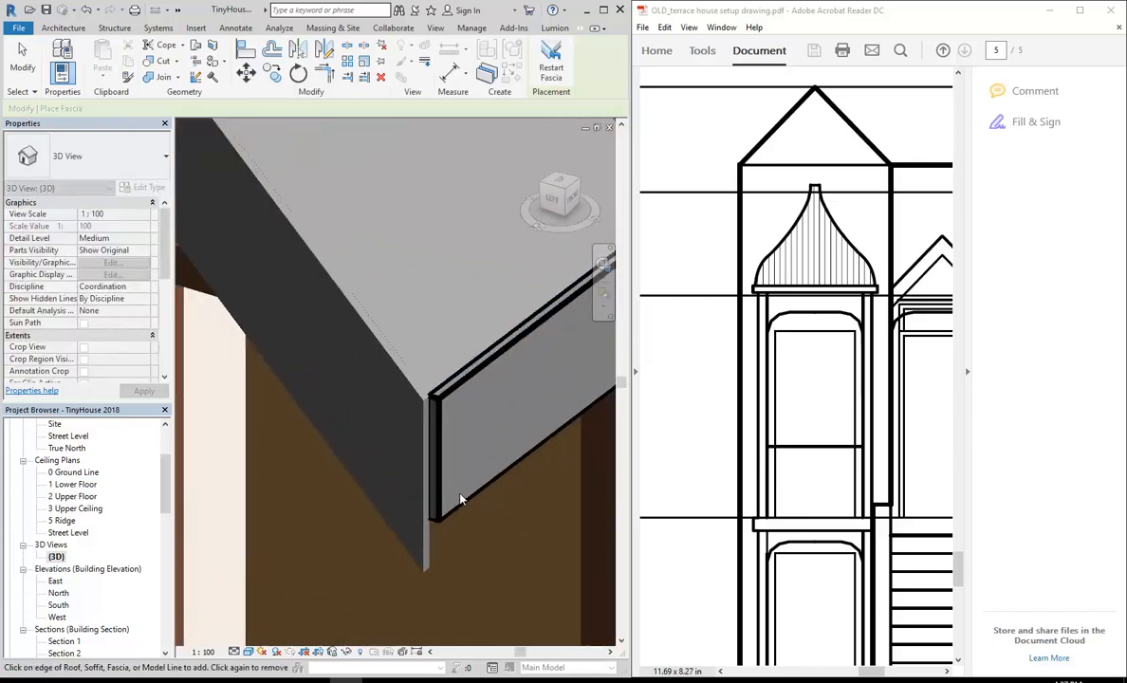
pyautogui.scroll(2, 460, 501)
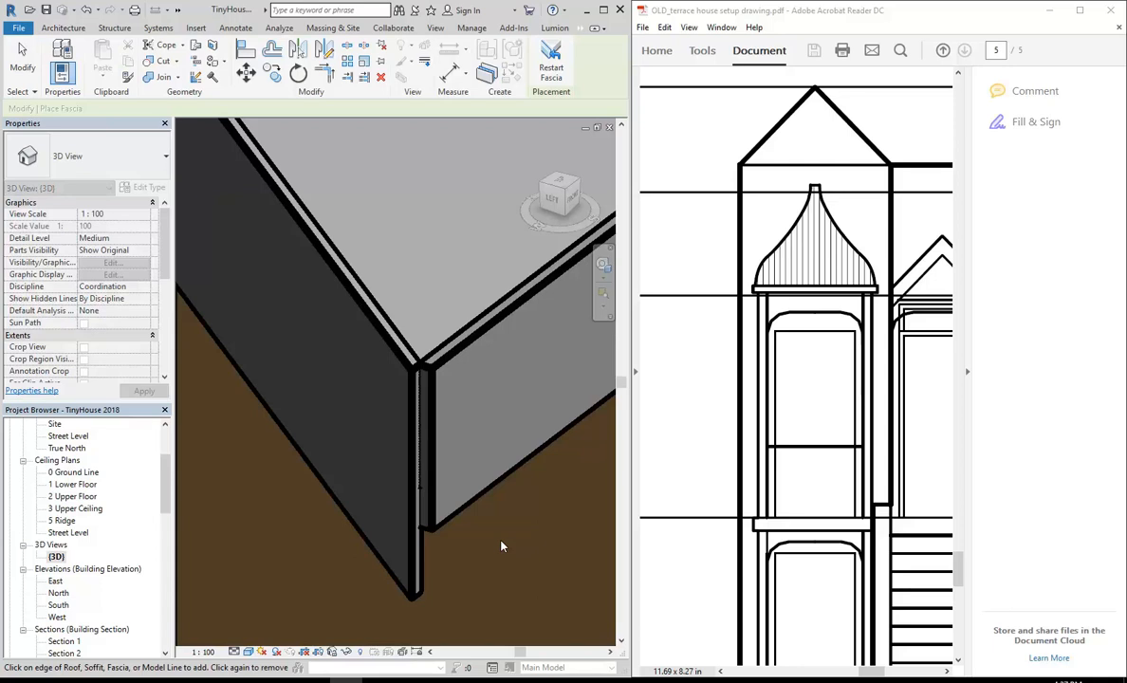
pyautogui.keyDown('shift'); pyautogui.moveTo(502, 547); pyautogui.dragTo(410, 404, button='middle'); pyautogui.keyUp('shift')
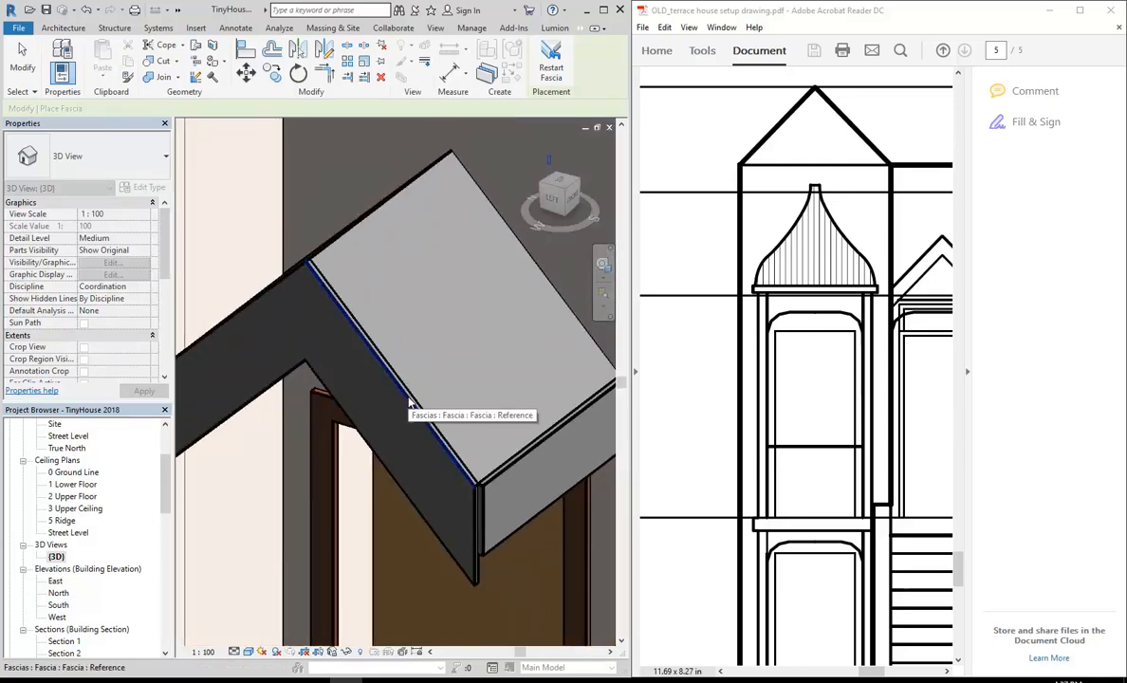
pyautogui.press('Escape')
pyautogui.press('Escape')
# Step: Extend the lower end of the gable fascia past the eave fascia, for a total fascia length of about 1818 mm
pyautogui.click(410, 403)
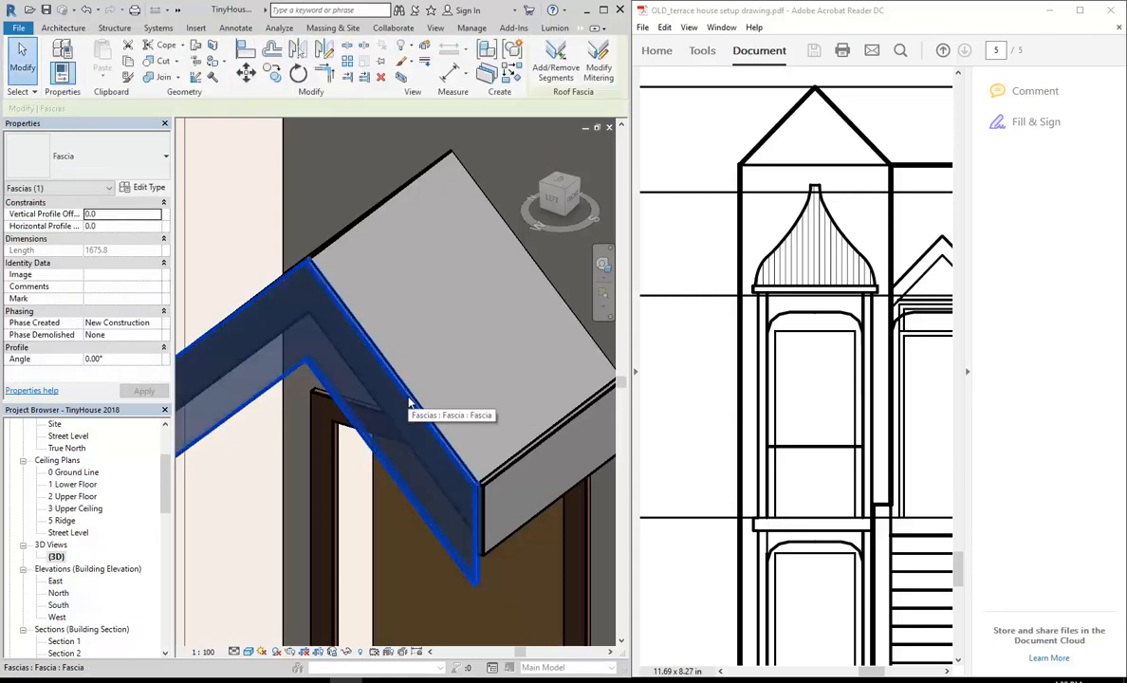
pyautogui.moveTo(301, 258); pyautogui.dragTo(469, 431)
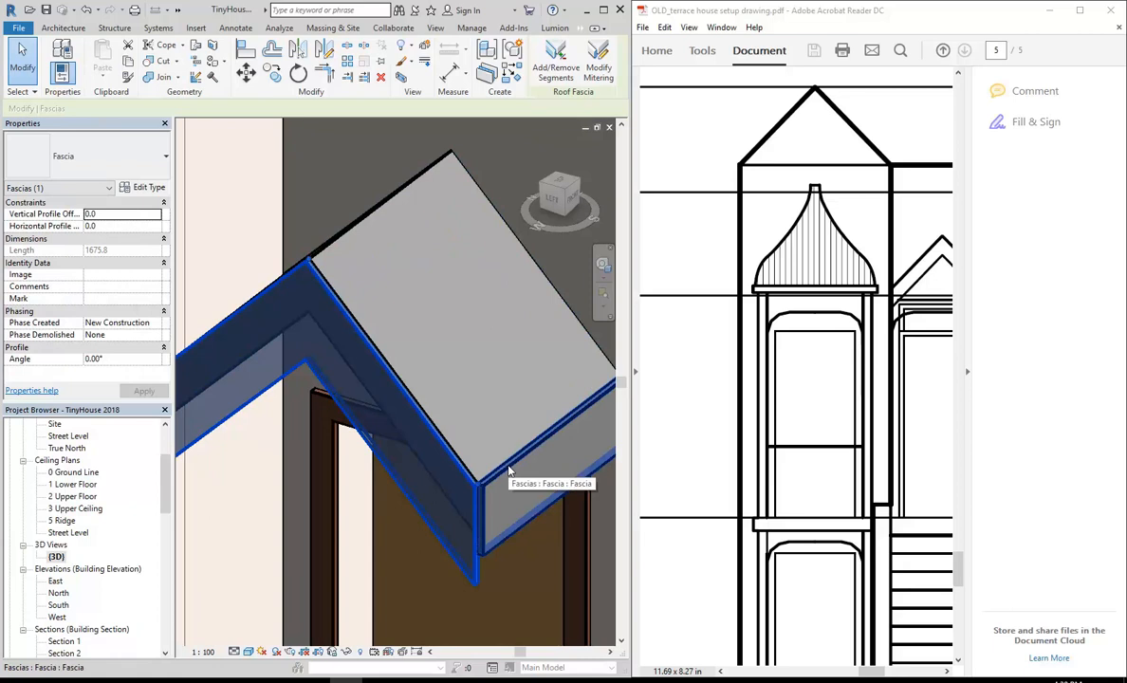
pyautogui.click(508, 472)
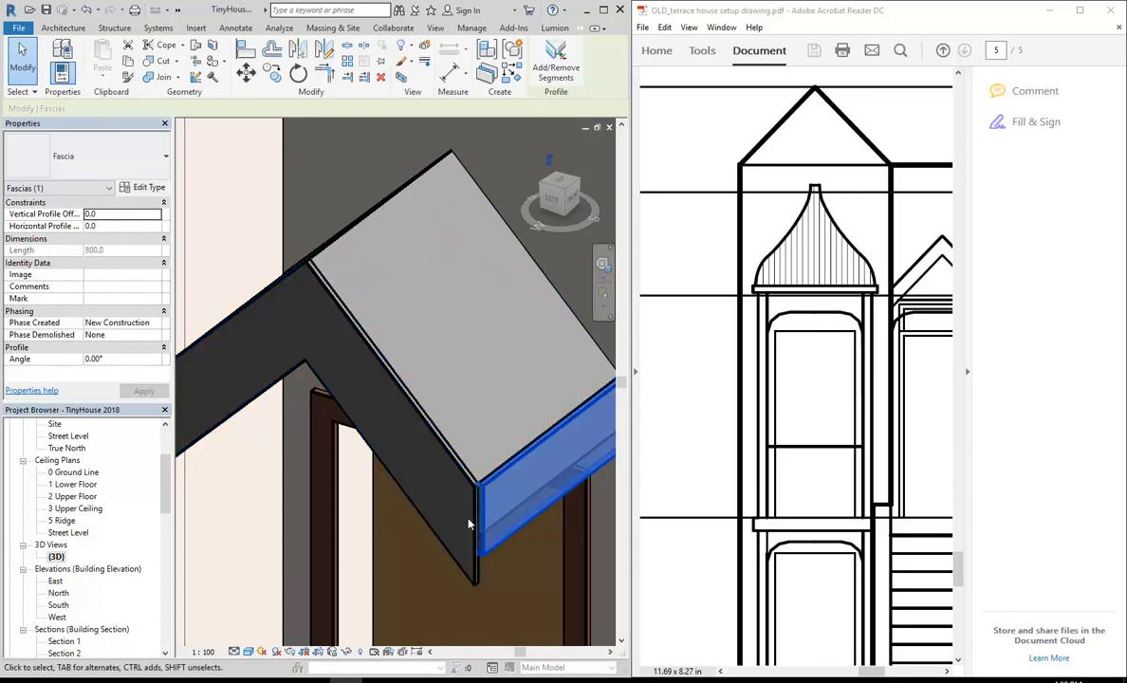
pyautogui.click(432, 435)
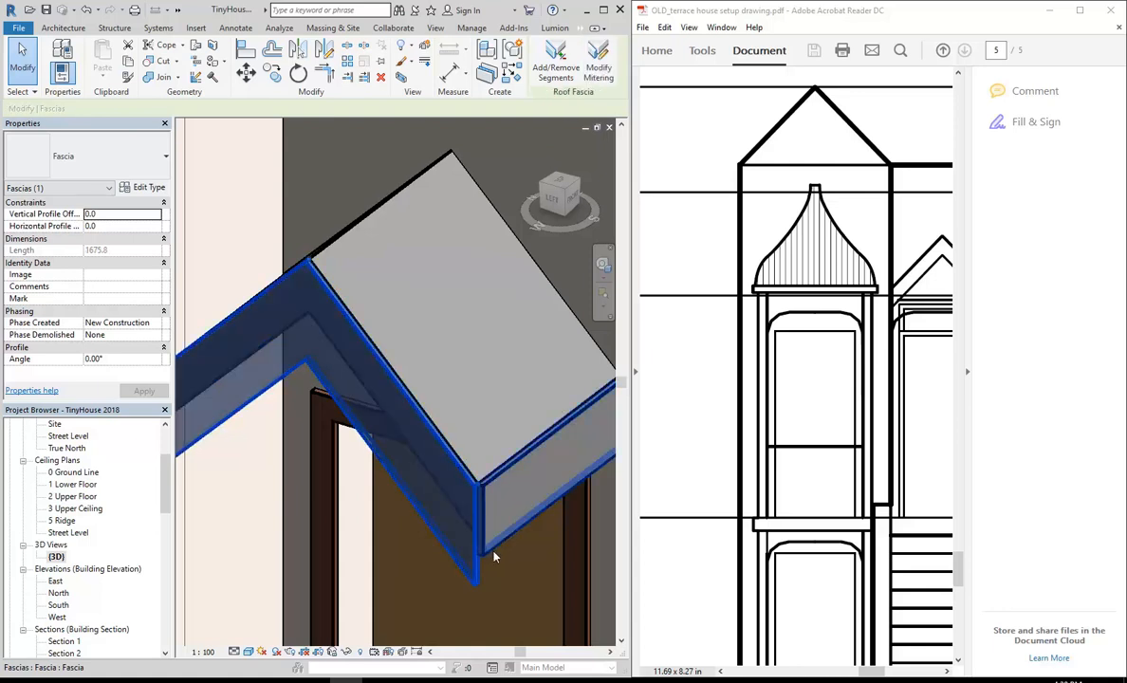
pyautogui.moveTo(478, 490); pyautogui.dragTo(510, 528)
pyautogui.press('Escape')
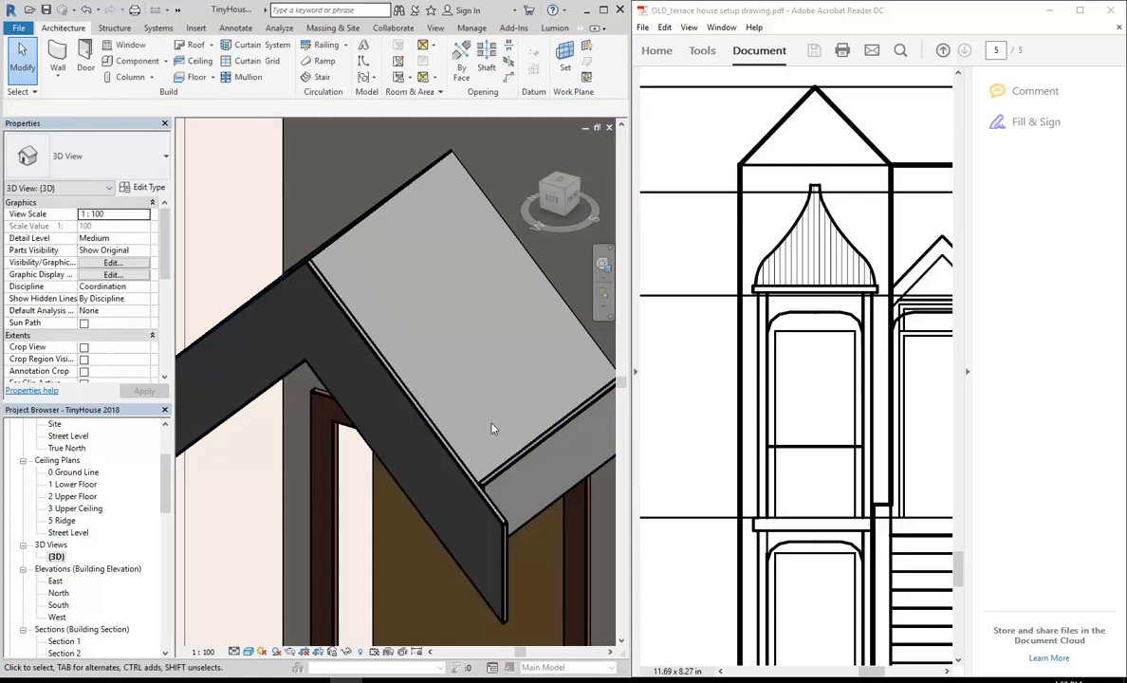
# Step: Set the gable fascia's vertical profile offset to 50
pyautogui.scroll(-3, 456, 392)
pyautogui.click(440, 449)
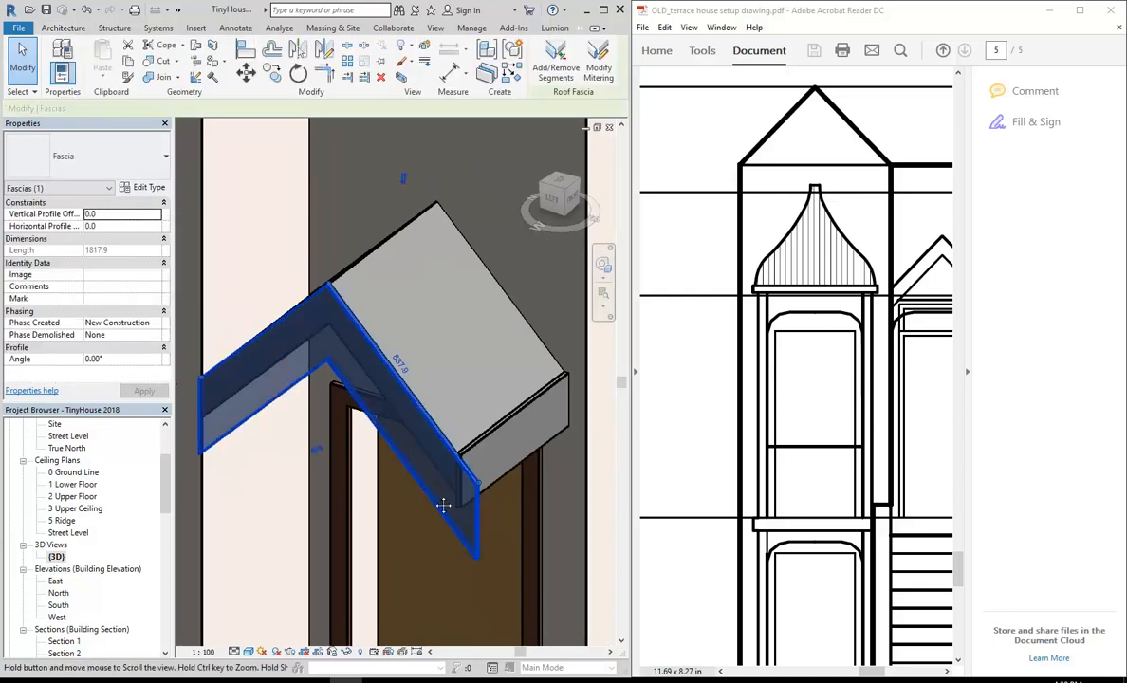
pyautogui.moveTo(433, 494); pyautogui.dragTo(453, 508, button='middle')
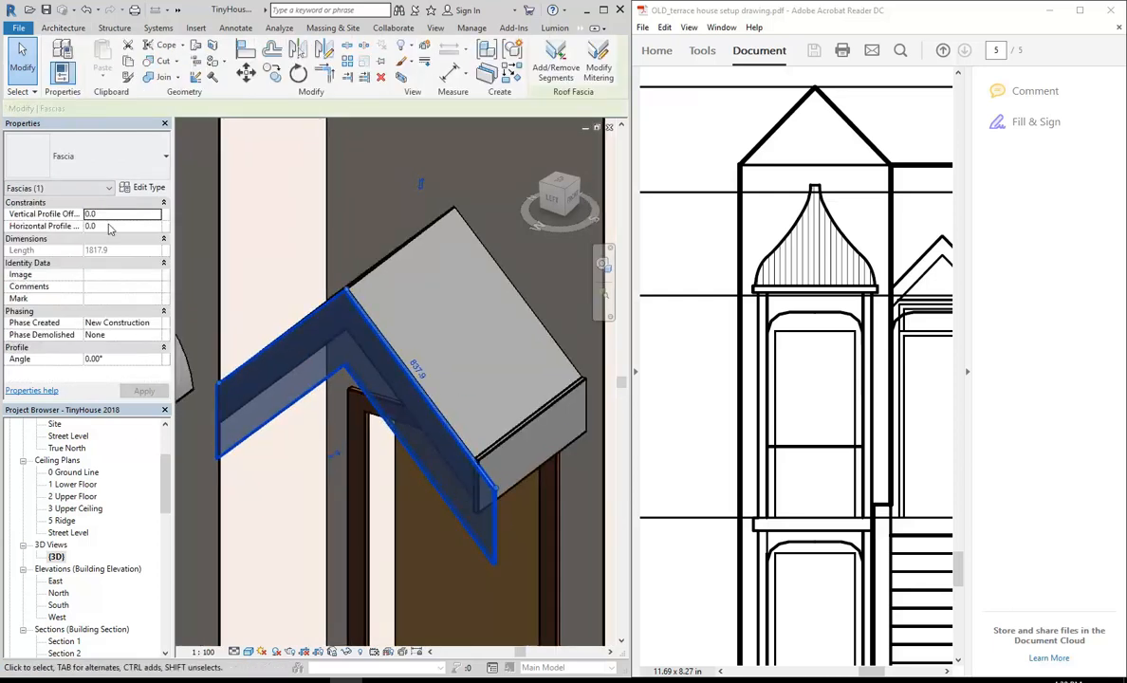
pyautogui.doubleClick(119, 214)
pyautogui.write('50')
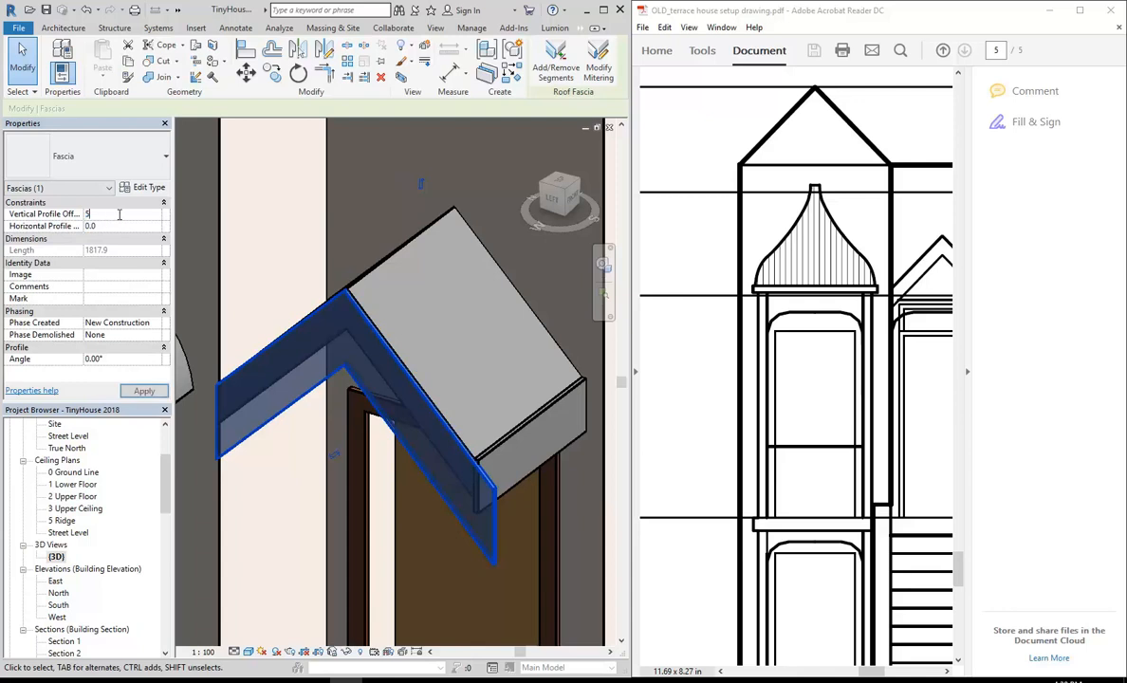
pyautogui.press('Escape')
pyautogui.keyDown('shift'); pyautogui.moveTo(505, 383); pyautogui.dragTo(523, 358, button='middle'); pyautogui.keyUp('shift')
# Step: Add a roof gutter along the eave fascia of the small gable roof
pyautogui.scroll(5, 484, 418)
pyautogui.moveTo(463, 332); pyautogui.dragTo(408, 347, button='middle')
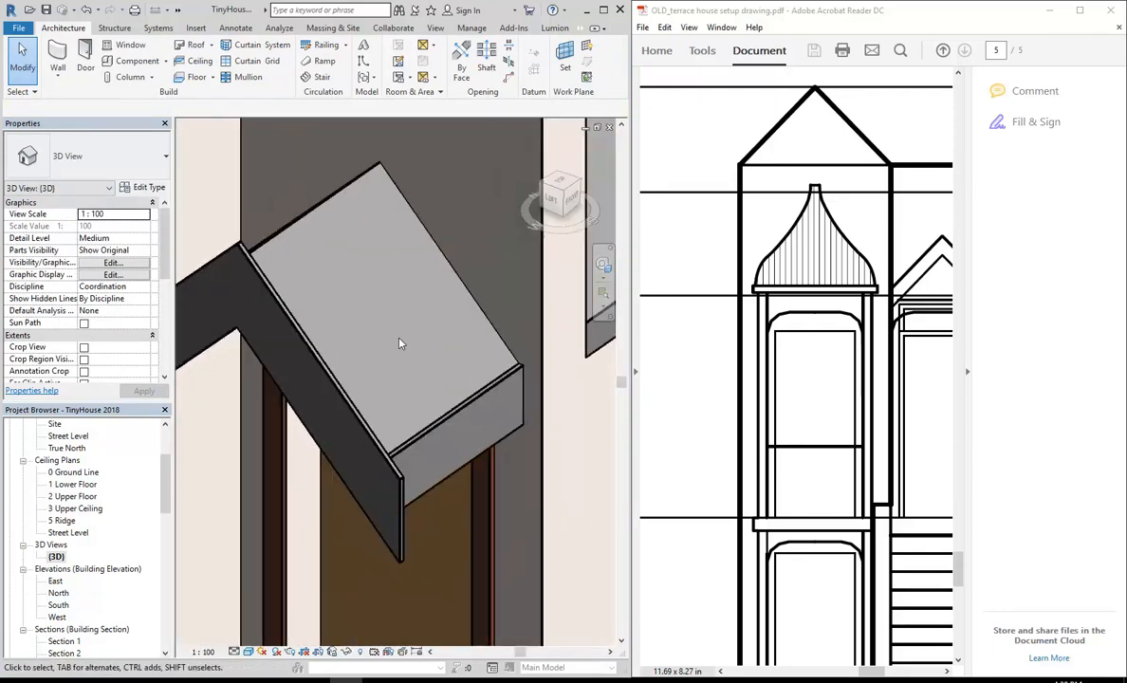
pyautogui.scroll(1, 408, 347)
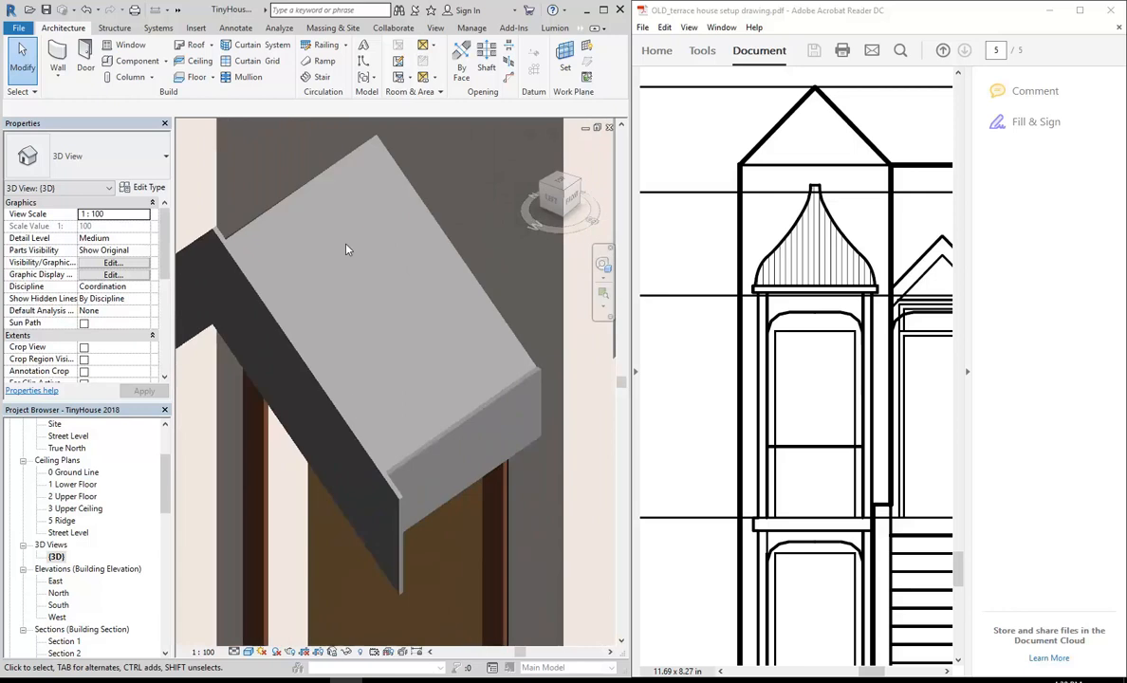
pyautogui.click(210, 46)
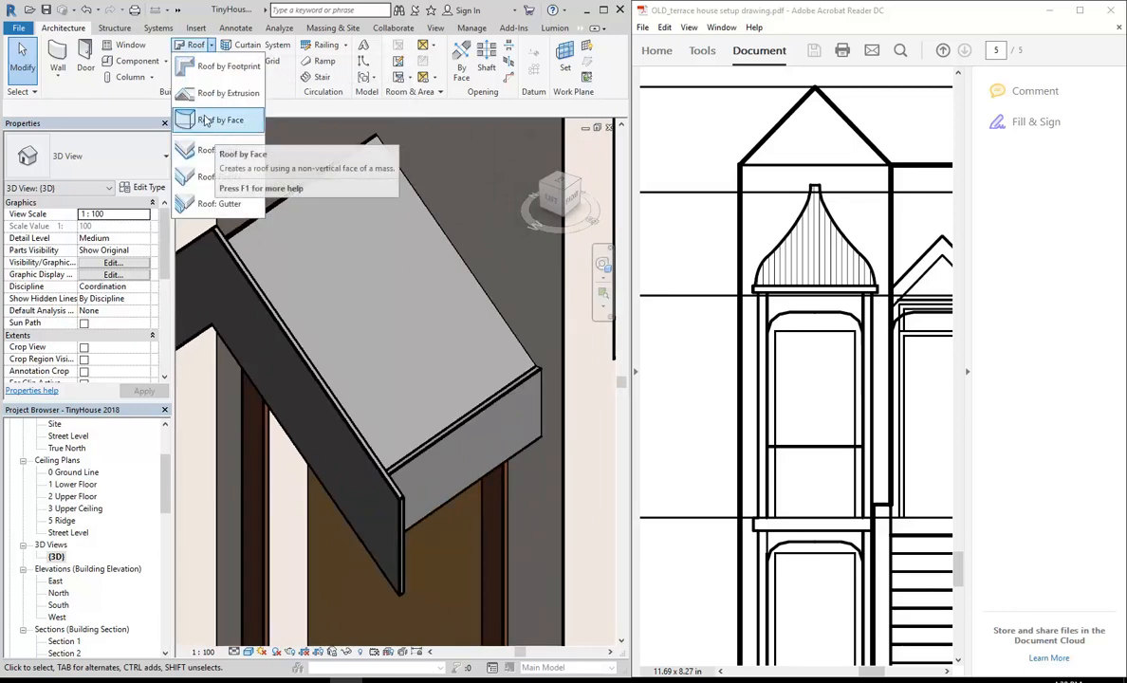
pyautogui.click(217, 203)
pyautogui.scroll(2, 428, 494)
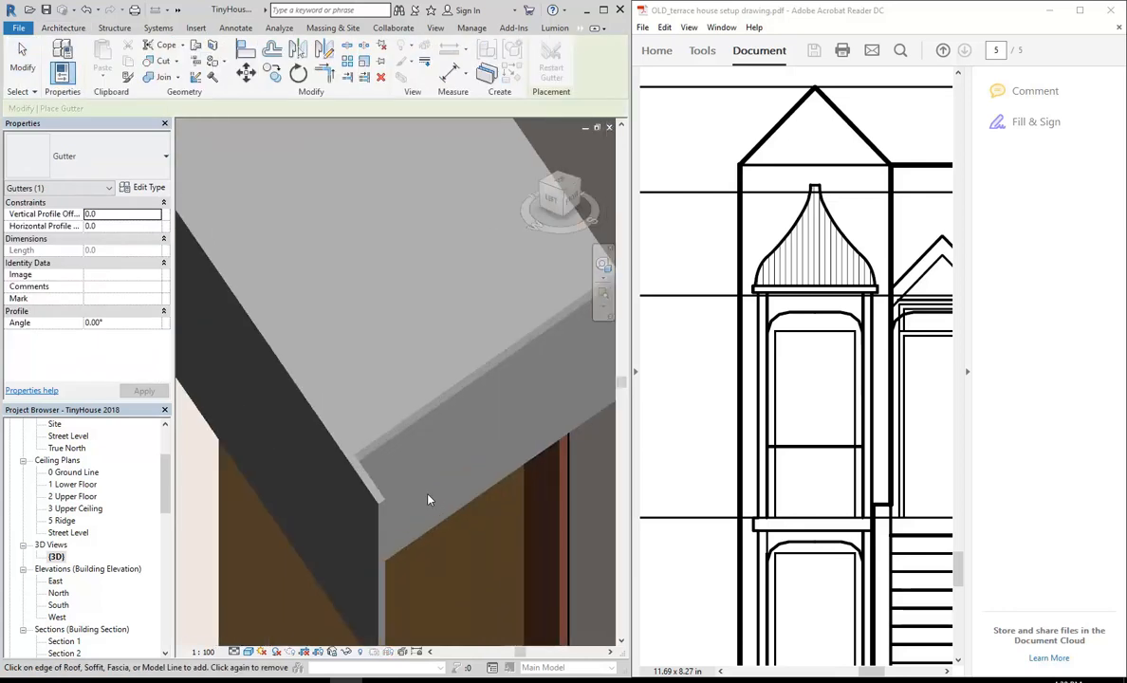
pyautogui.click(408, 437)
pyautogui.scroll(-4, 336, 330)
pyautogui.keyDown('shift'); pyautogui.moveTo(379, 339); pyautogui.dragTo(412, 330, button='middle'); pyautogui.keyUp('shift')
pyautogui.press('Escape')
pyautogui.press('Escape')
pyautogui.moveTo(340, 346); pyautogui.dragTo(395, 370, button='middle')
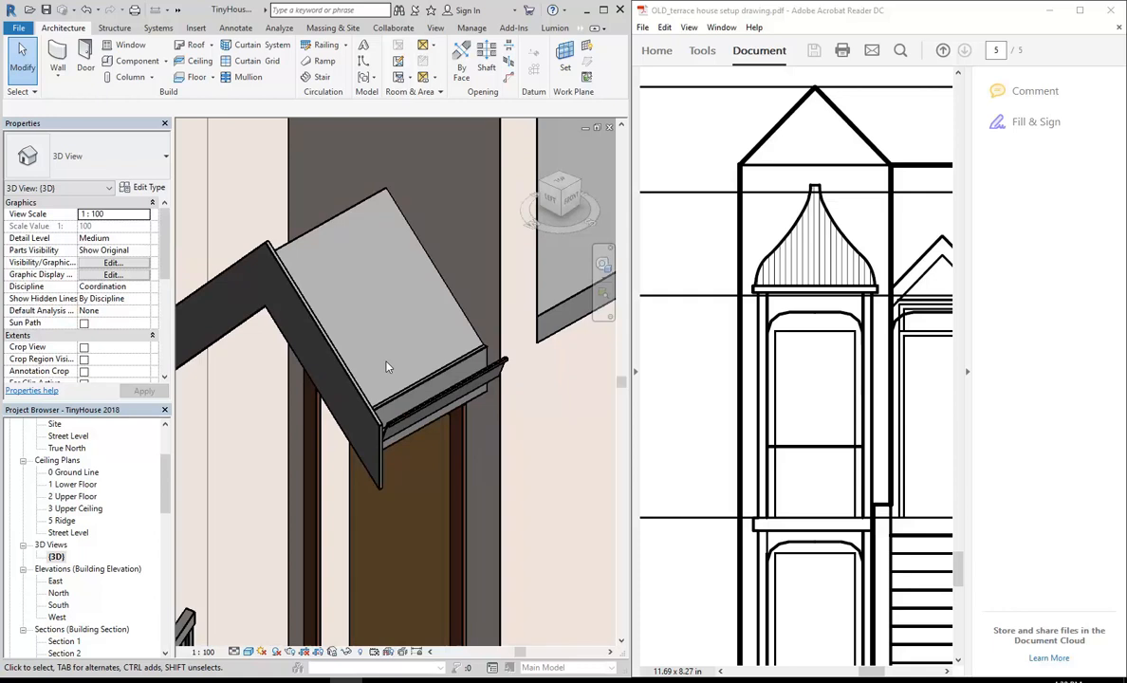
pyautogui.scroll(-2, 385, 370)
pyautogui.keyDown('shift'); pyautogui.moveTo(385, 370); pyautogui.dragTo(394, 439, button='middle'); pyautogui.keyUp('shift')
pyautogui.scroll(-1, 292, 353)
pyautogui.moveTo(300, 361)
pyautogui.mouseDown(button='middle')
pyautogui.moveTo(380, 386)
pyautogui.moveTo(318, 369)
pyautogui.mouseUp(button='middle')
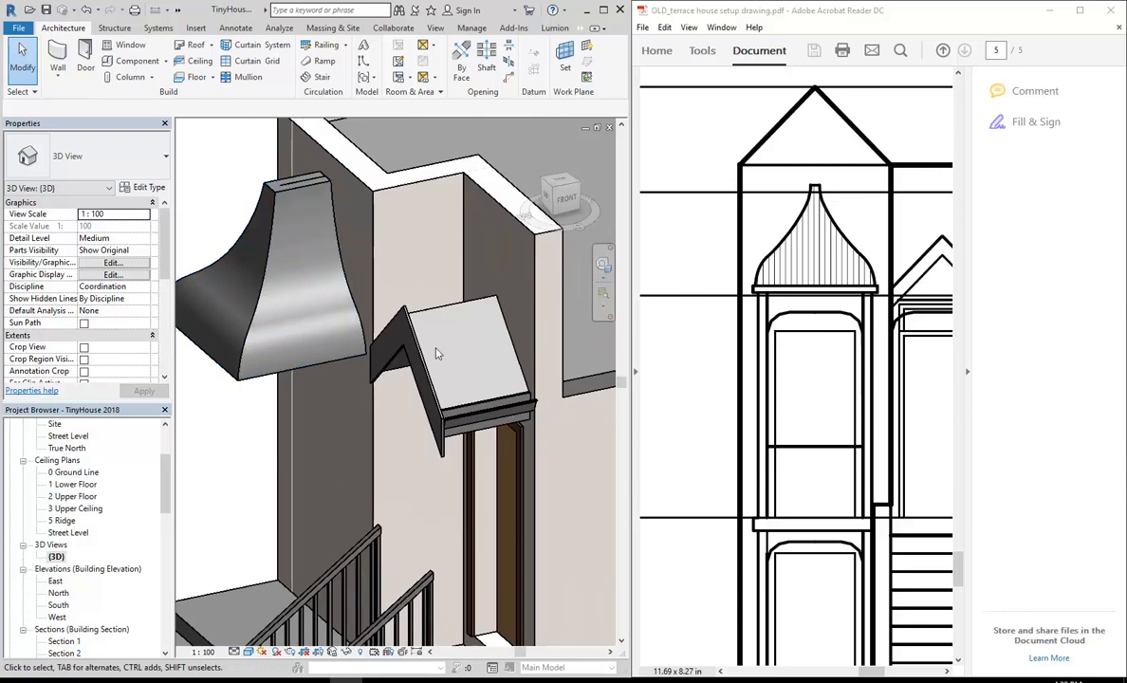